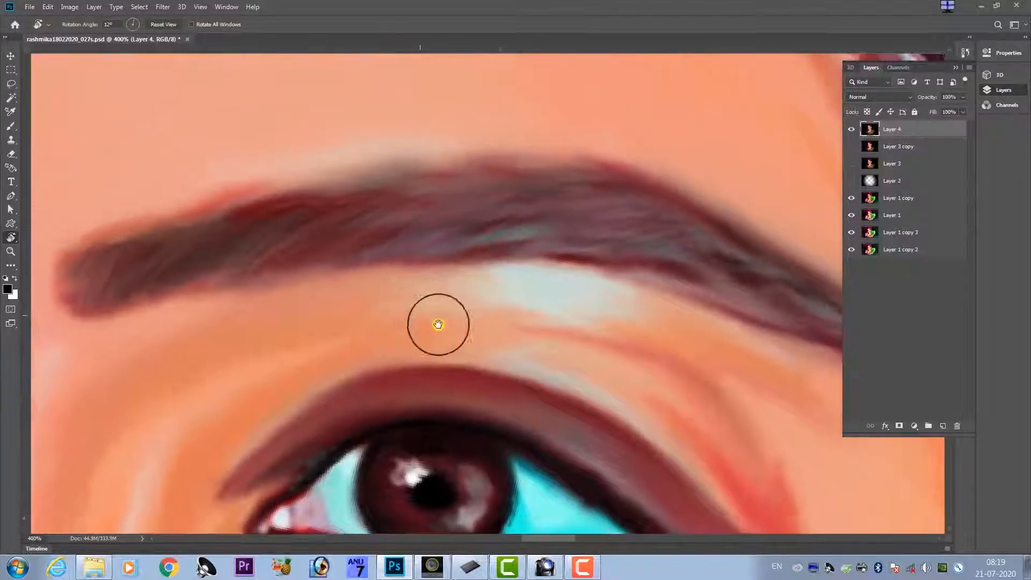
{"action": "scroll", "coordinate": [334, 236], "scroll_direction": "down", "scroll_amount": 5}
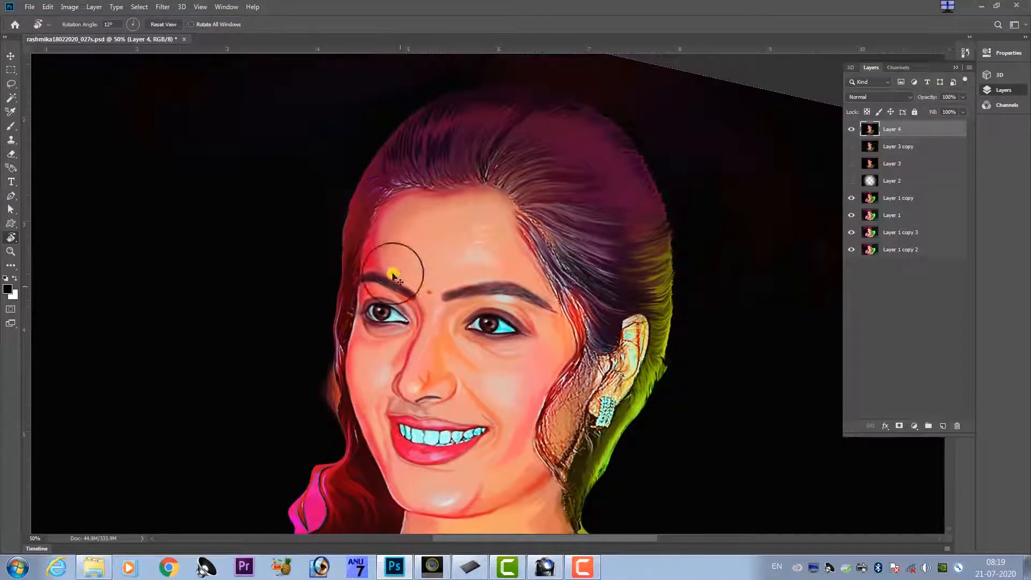
Add a new empty layer above Layer 4 for the eyelashes of the portrait's image-left eye.
{"action": "scroll", "coordinate": [391, 396], "scroll_direction": "up", "scroll_amount": 8}
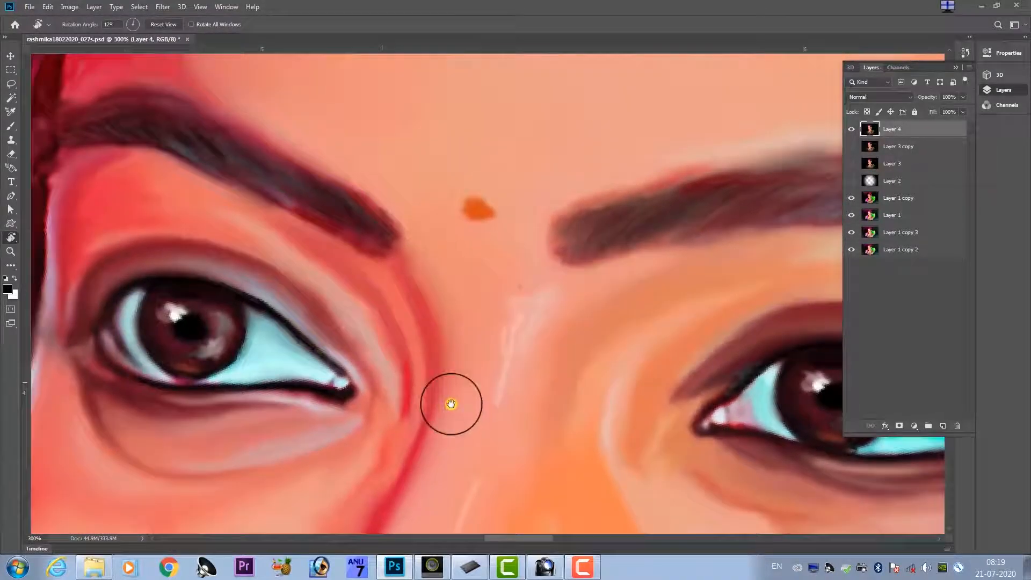
{"action": "left_click_drag", "start_coordinate": [451, 404], "coordinate": [514, 413]}
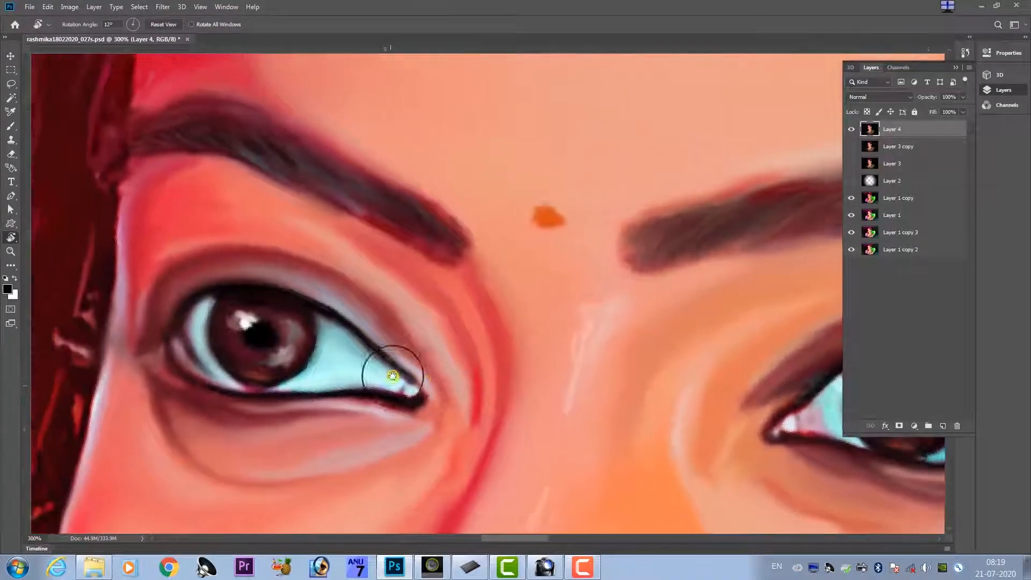
{"action": "left_click_drag", "start_coordinate": [356, 358], "coordinate": [453, 388]}
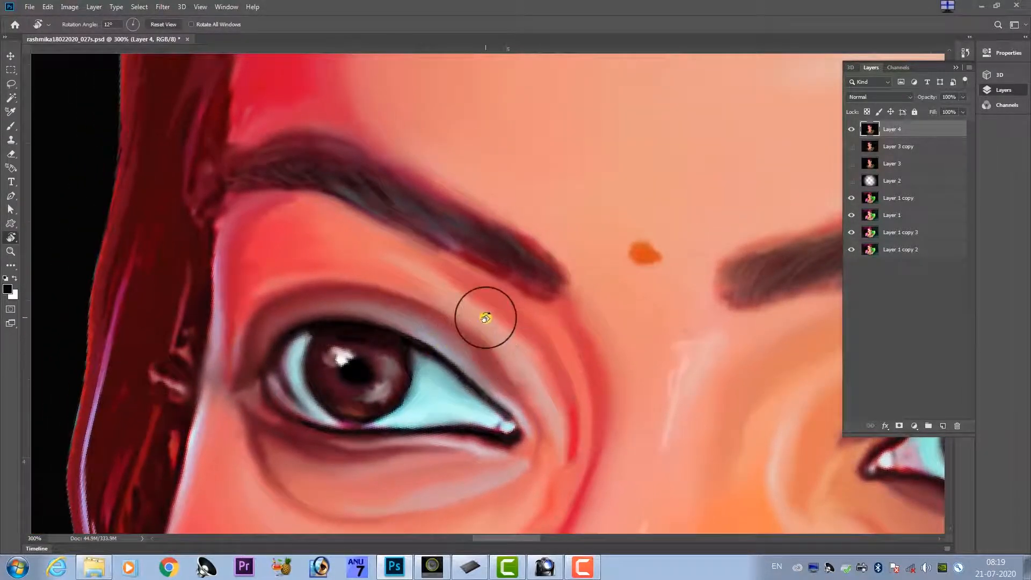
{"action": "key", "text": "ctrl+shift+alt+n"}
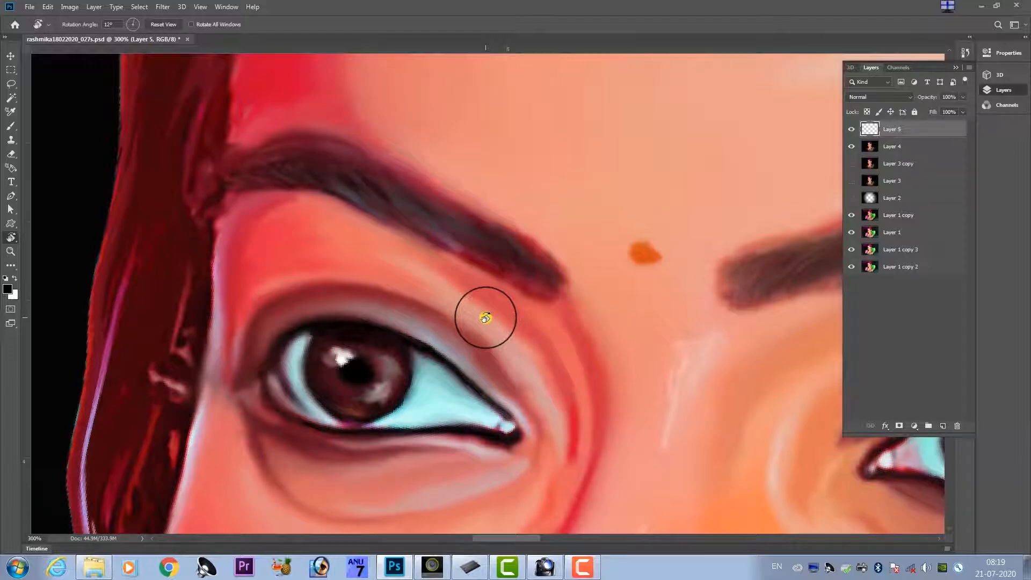
{"action": "key", "text": "ctrl+plus"}
{"action": "left_click_drag", "start_coordinate": [385, 351], "coordinate": [439, 384]}
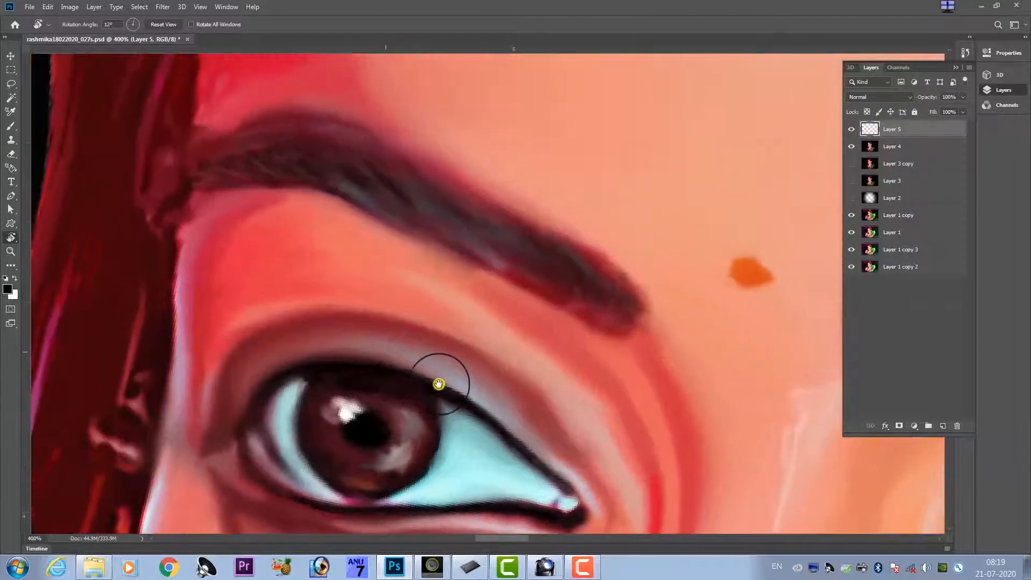
{"action": "key", "text": "b"}
{"action": "key", "text": "ctrl+plus"}
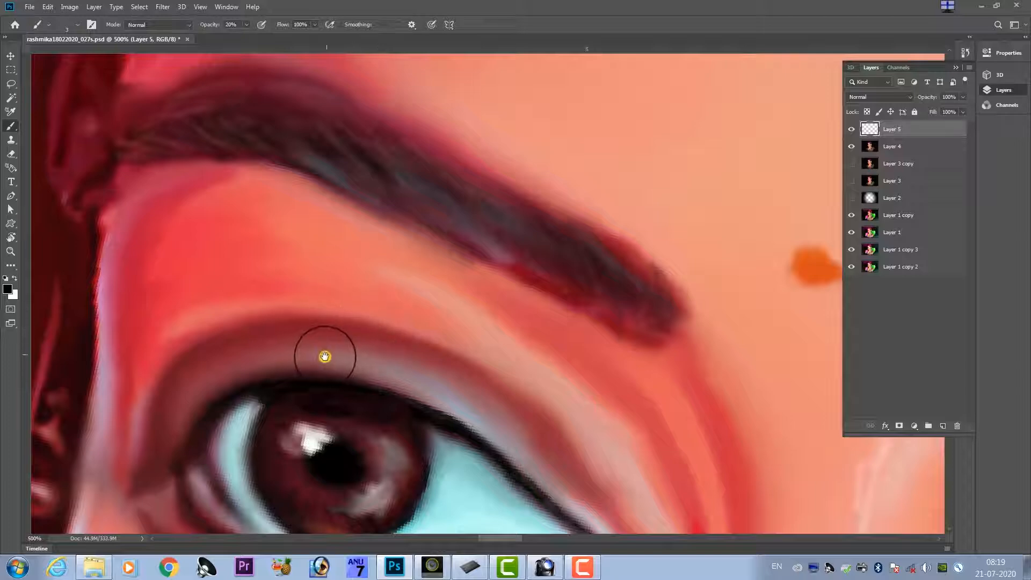
{"action": "left_click", "coordinate": [8, 289]}
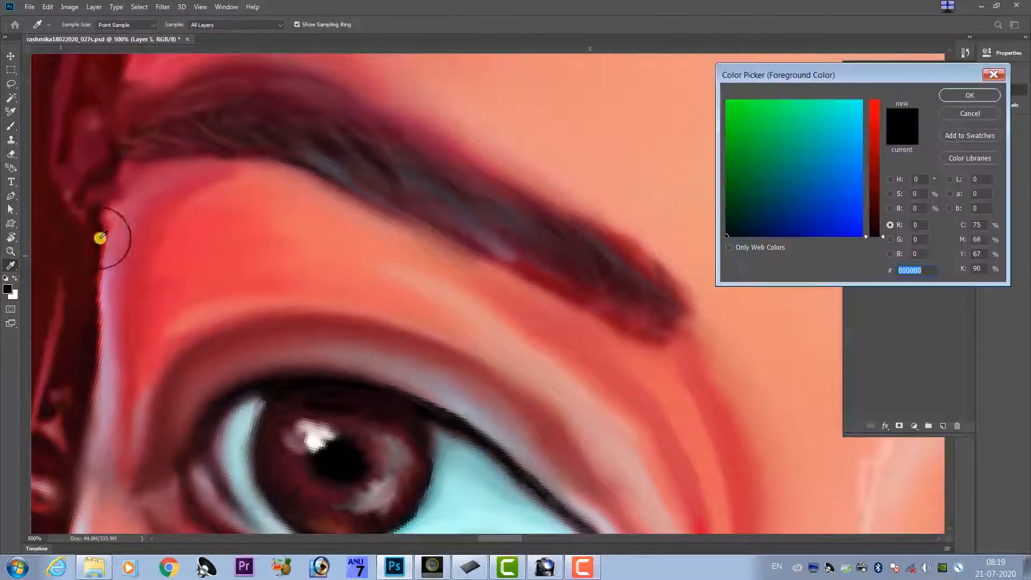
{"action": "key", "text": "Escape"}
Switch to the Smudge tool and enable Shape Dynamics with the size control set to Stylus Wheel.
{"action": "right_click", "coordinate": [11, 267]}
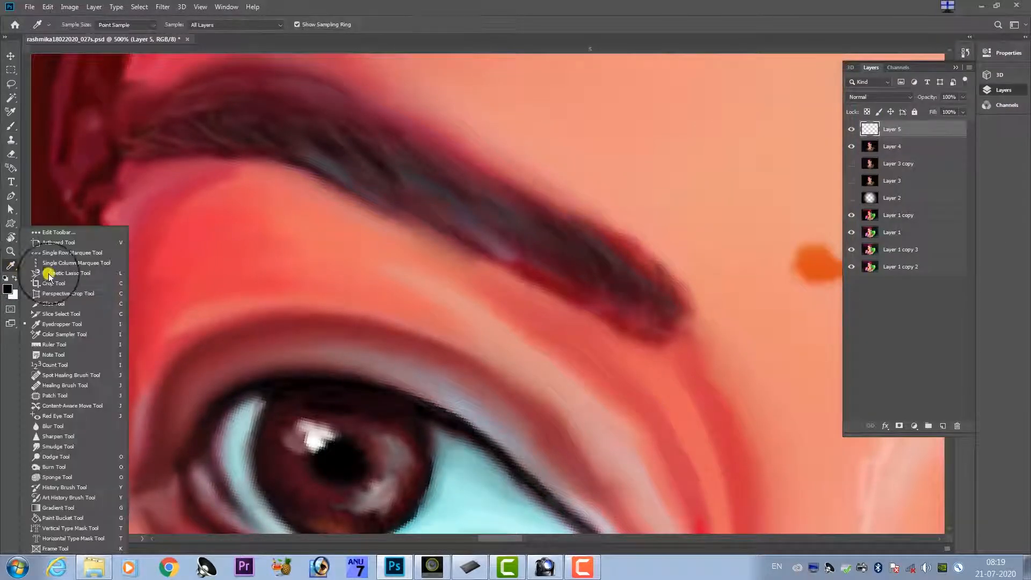
{"action": "left_click", "coordinate": [72, 446]}
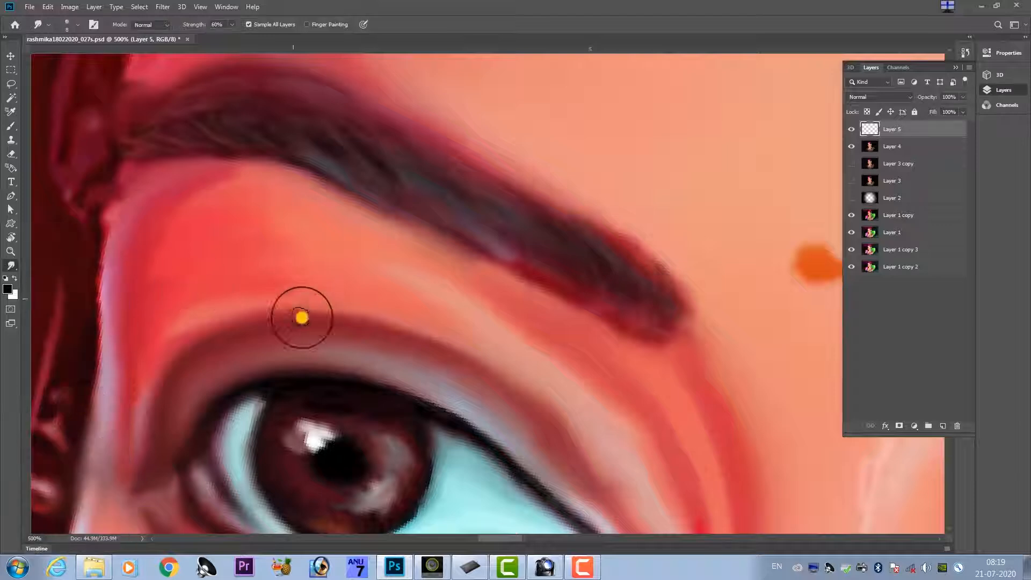
{"action": "mouse_move", "coordinate": [297, 343]}
{"action": "left_mouse_down"}
{"action": "mouse_move", "coordinate": [310, 369]}
{"action": "mouse_move", "coordinate": [293, 339]}
{"action": "left_mouse_up"}
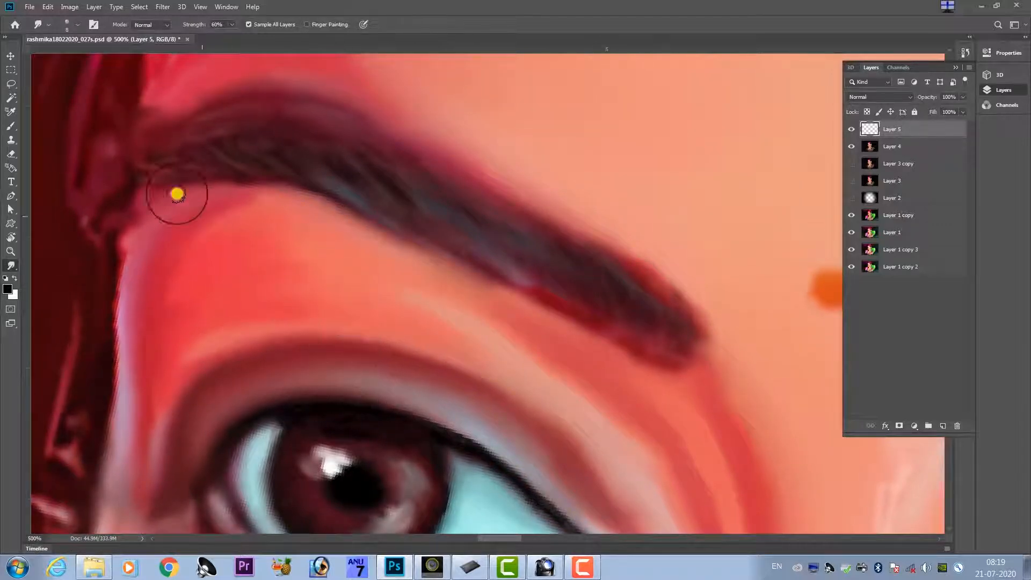
{"action": "left_click", "coordinate": [100, 24]}
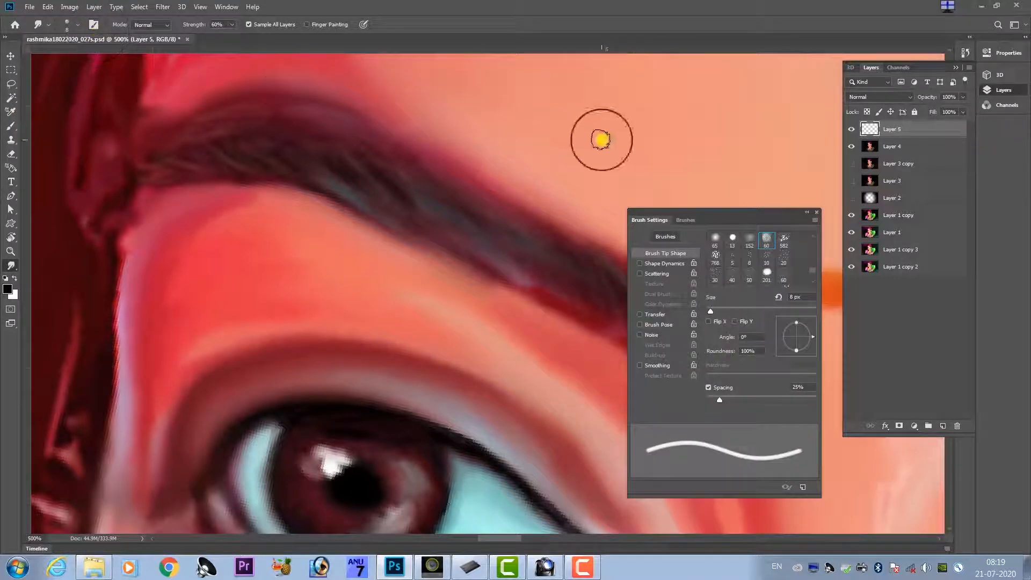
{"action": "left_click", "coordinate": [666, 263]}
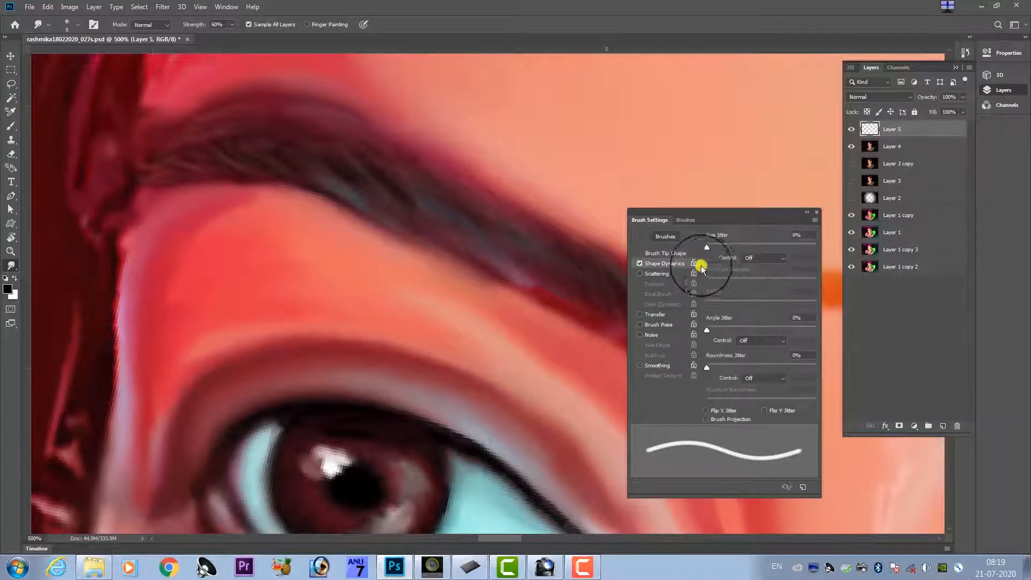
{"action": "left_click", "coordinate": [770, 256]}
{"action": "left_click", "coordinate": [771, 307]}
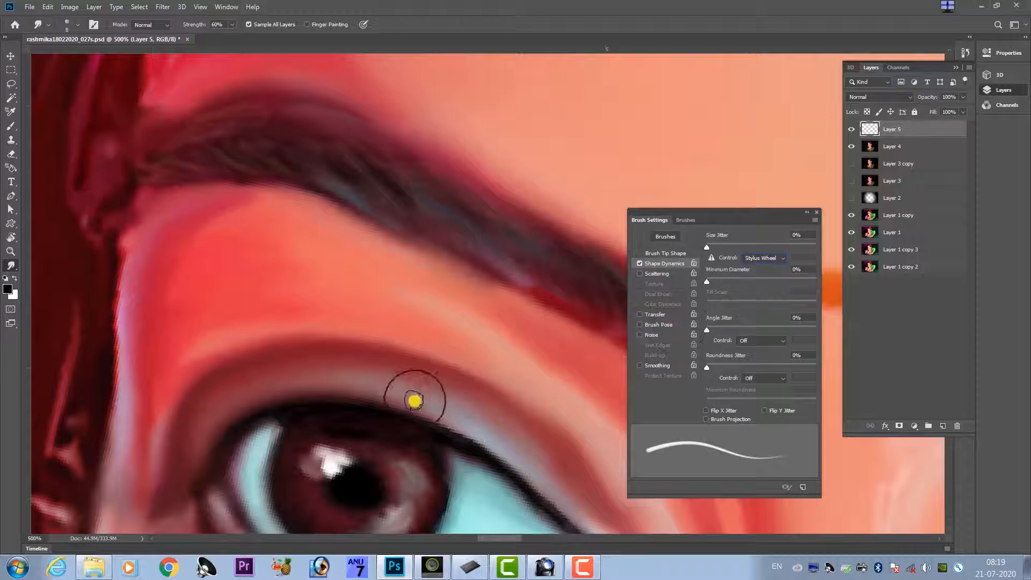
Try smudging short test lashes upward from the image-left eye's upper lid, undoing each stroke.
{"action": "left_click_drag", "start_coordinate": [382, 363], "coordinate": [379, 328]}
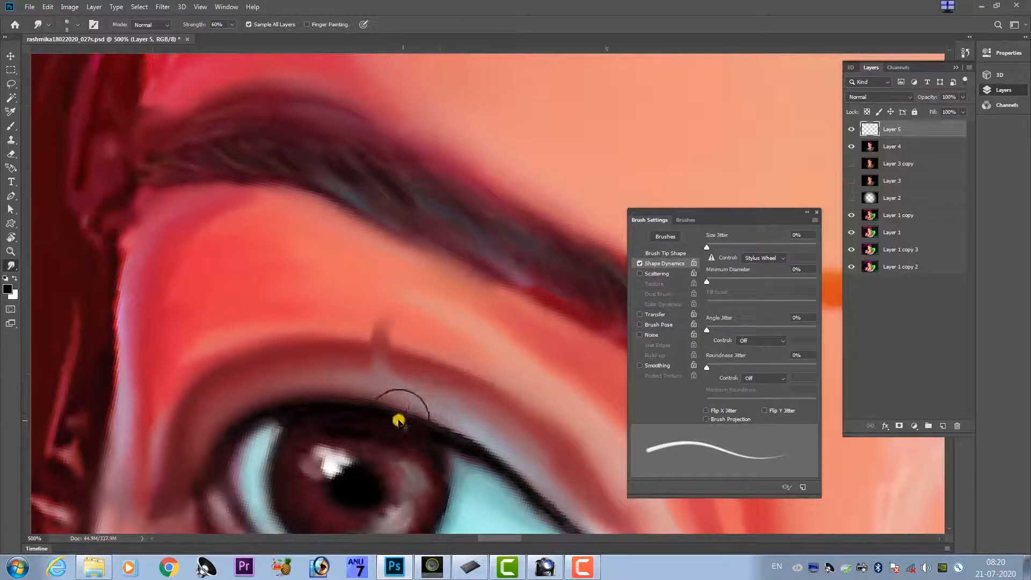
{"action": "key", "text": "ctrl+z"}
{"action": "left_click_drag", "start_coordinate": [366, 403], "coordinate": [339, 351]}
{"action": "key", "text": "ctrl+z"}
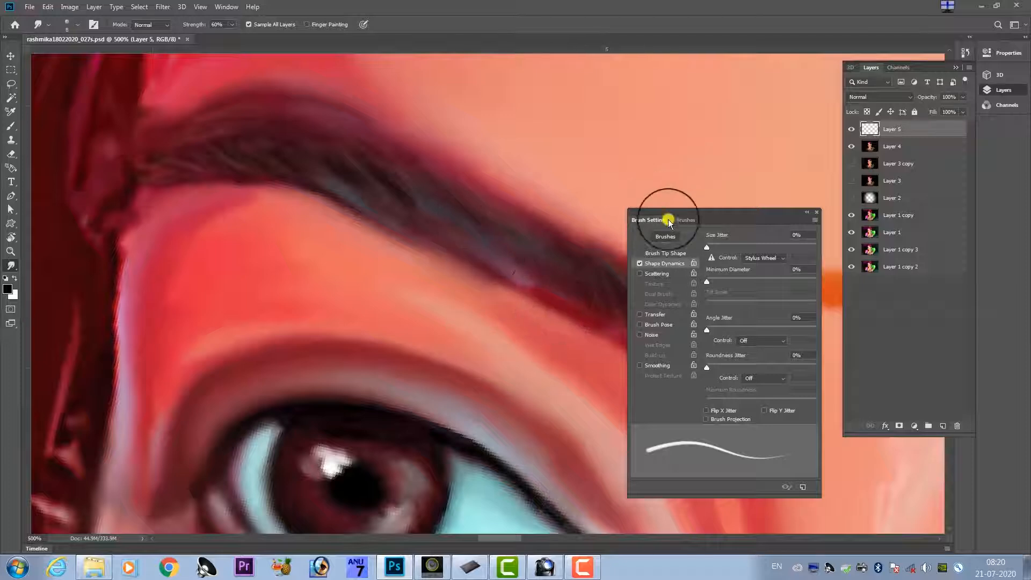
Set the smudge brush tip's spacing to 1% and its size to 4 px.
{"action": "left_click", "coordinate": [666, 253]}
{"action": "left_click_drag", "start_coordinate": [719, 400], "coordinate": [706, 400]}
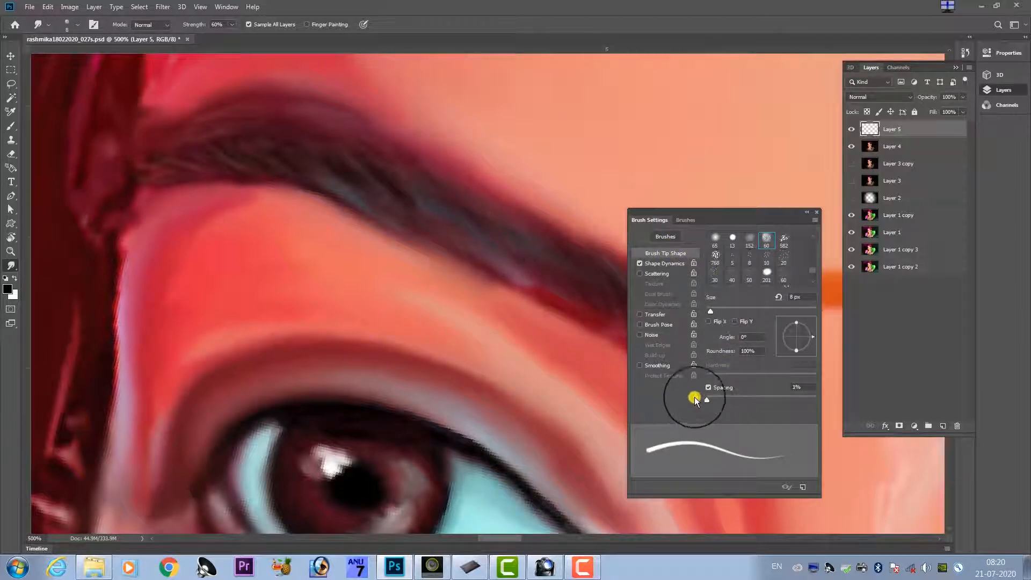
{"action": "key", "text": "bracketleft"}
{"action": "key", "text": "bracketleft"}
{"action": "key", "text": "bracketleft"}
{"action": "key", "text": "bracketleft"}
{"action": "key", "text": "bracketleft"}
{"action": "key", "text": "bracketleft"}
{"action": "key", "text": "bracketleft"}
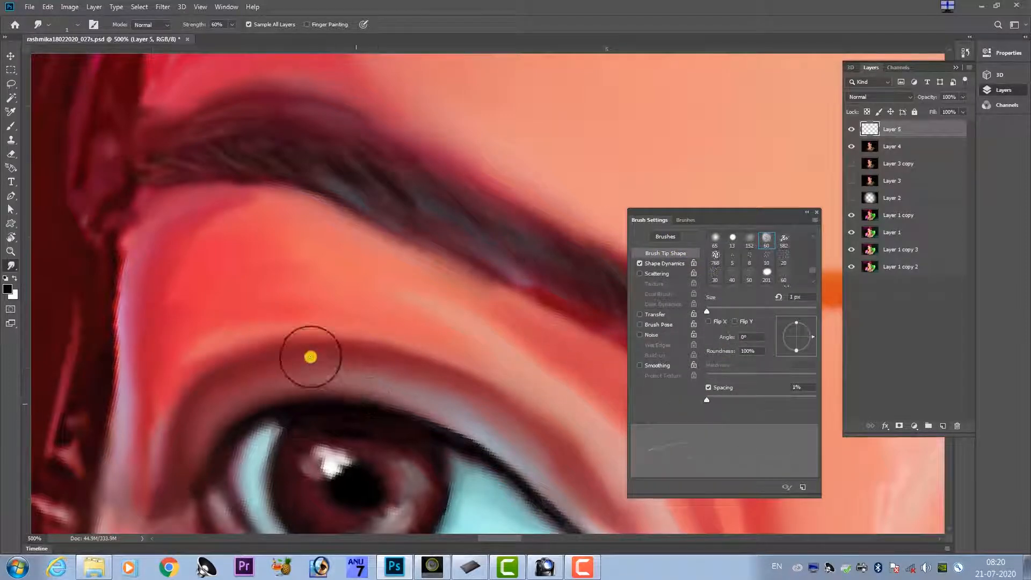
{"action": "key", "text": "bracketright"}
{"action": "key", "text": "bracketright"}
{"action": "key", "text": "bracketright"}
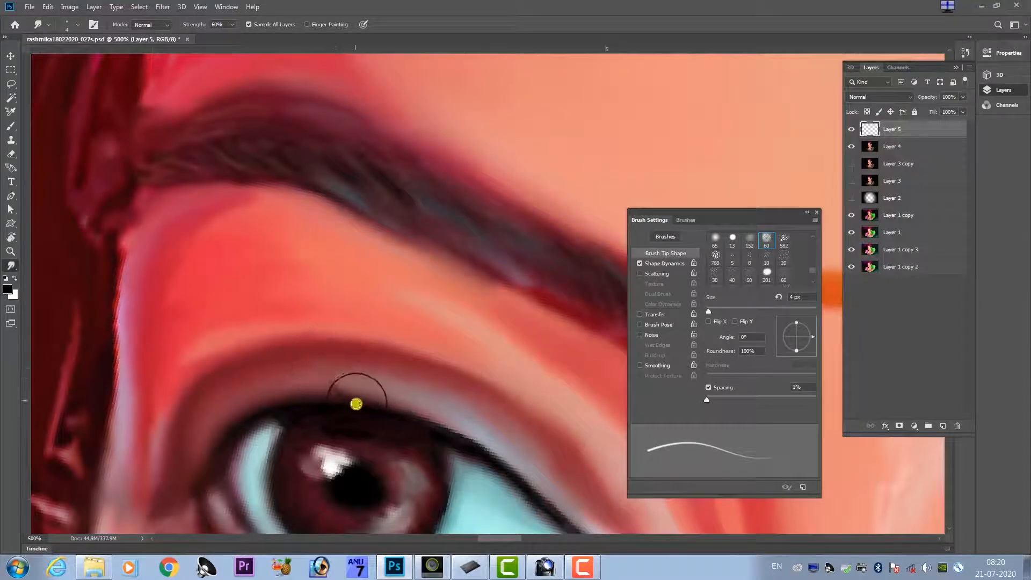
Smudge a first curved eyelash upward from the dark upper lid line above the iris, building it up with overlapping strokes.
{"action": "left_click_drag", "start_coordinate": [348, 401], "coordinate": [326, 334]}
{"action": "left_click_drag", "start_coordinate": [340, 396], "coordinate": [326, 333]}
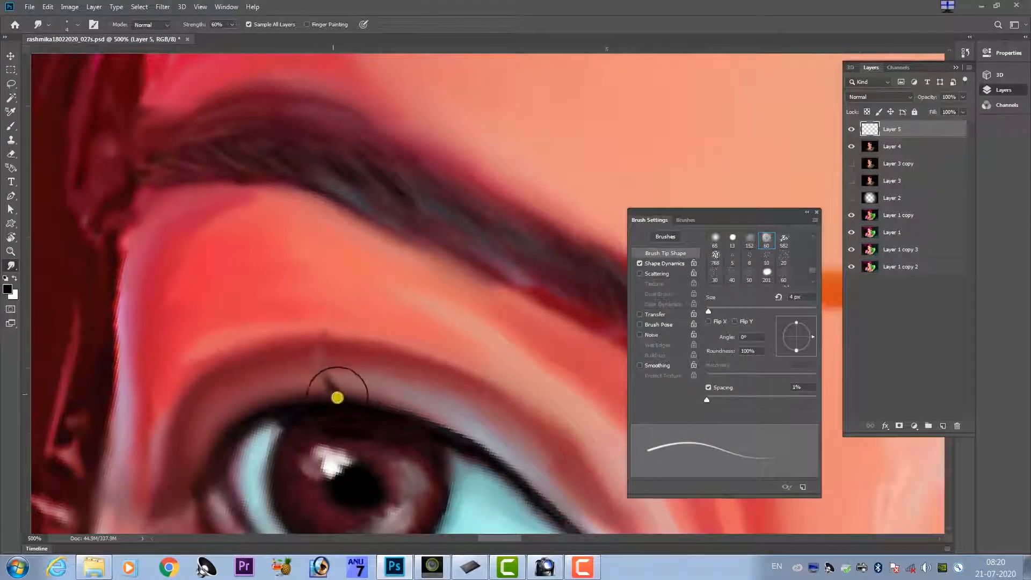
{"action": "key", "text": "ctrl+z"}
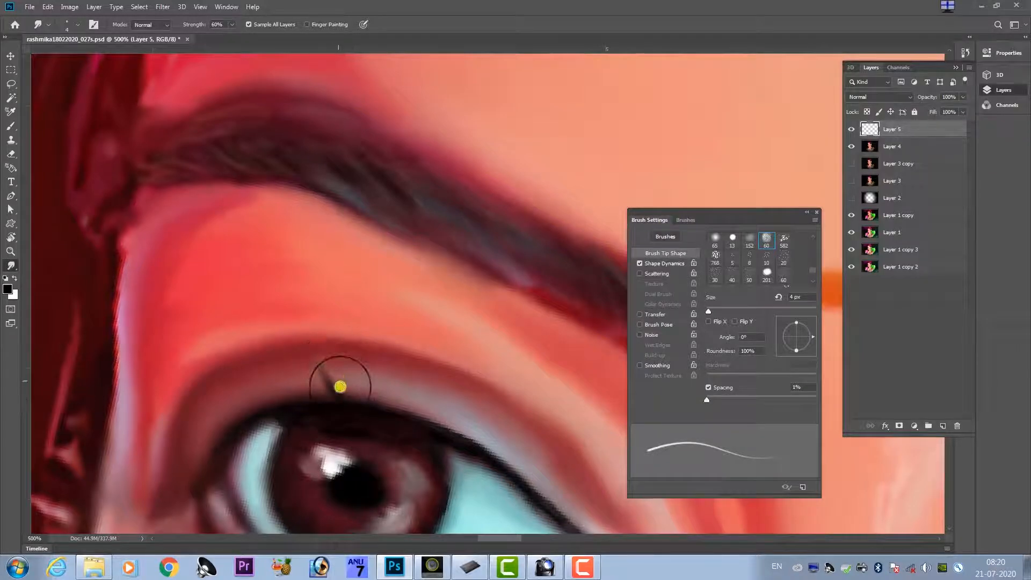
{"action": "mouse_move", "coordinate": [338, 386]}
{"action": "left_mouse_down"}
{"action": "mouse_move", "coordinate": [317, 346]}
{"action": "mouse_move", "coordinate": [335, 373]}
{"action": "mouse_move", "coordinate": [325, 322]}
{"action": "left_mouse_up"}
{"action": "left_click_drag", "start_coordinate": [330, 376], "coordinate": [320, 321]}
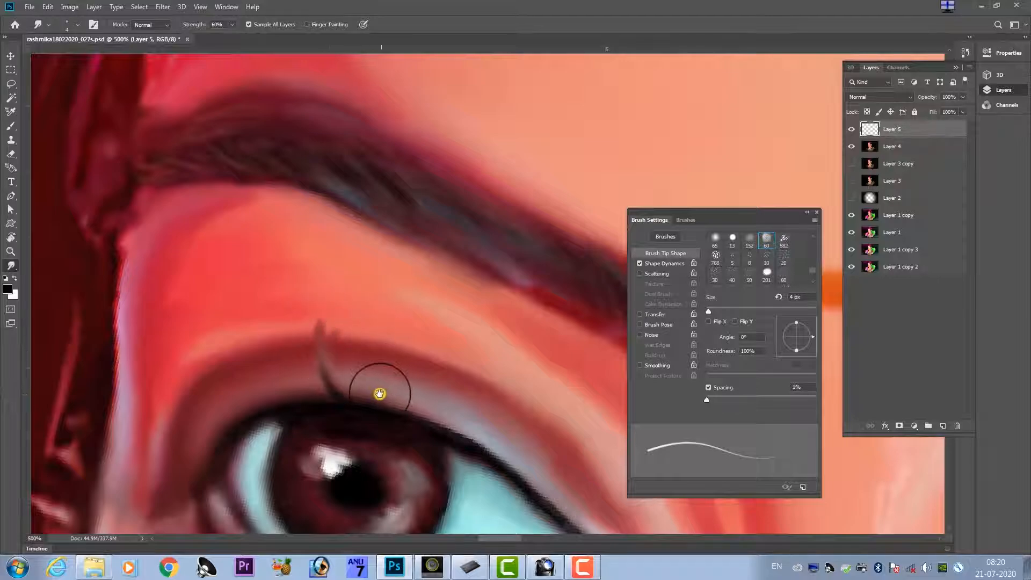
{"action": "left_click_drag", "start_coordinate": [380, 394], "coordinate": [356, 363]}
{"action": "key", "text": "ctrl+z"}
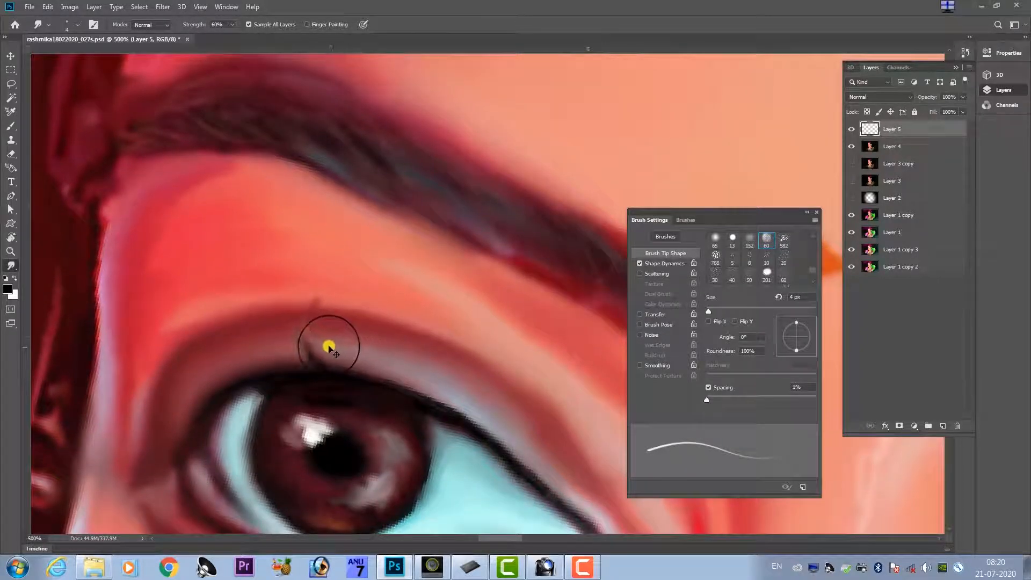
{"action": "key", "text": "ctrl+plus"}
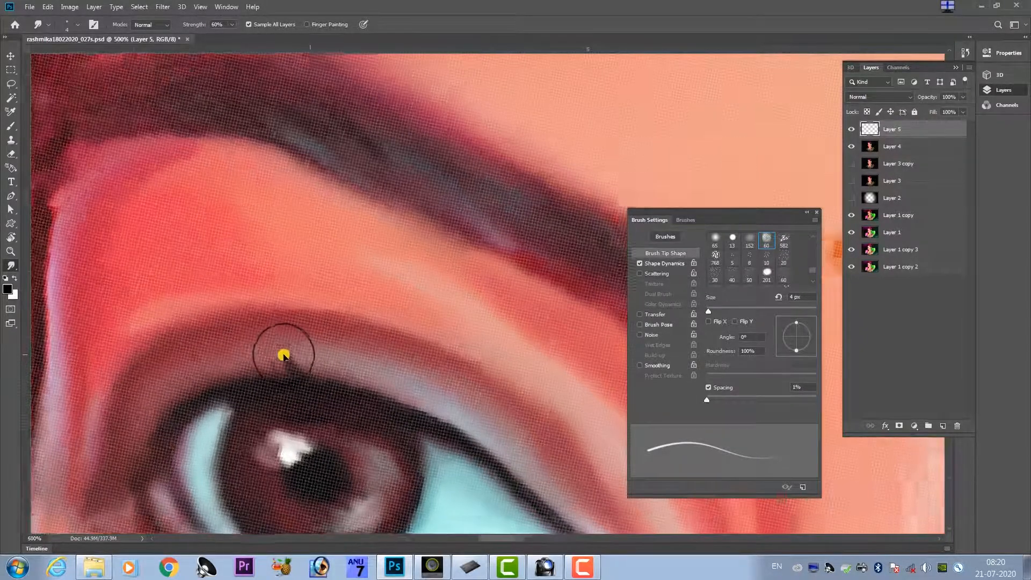
{"action": "left_click_drag", "start_coordinate": [268, 353], "coordinate": [258, 314]}
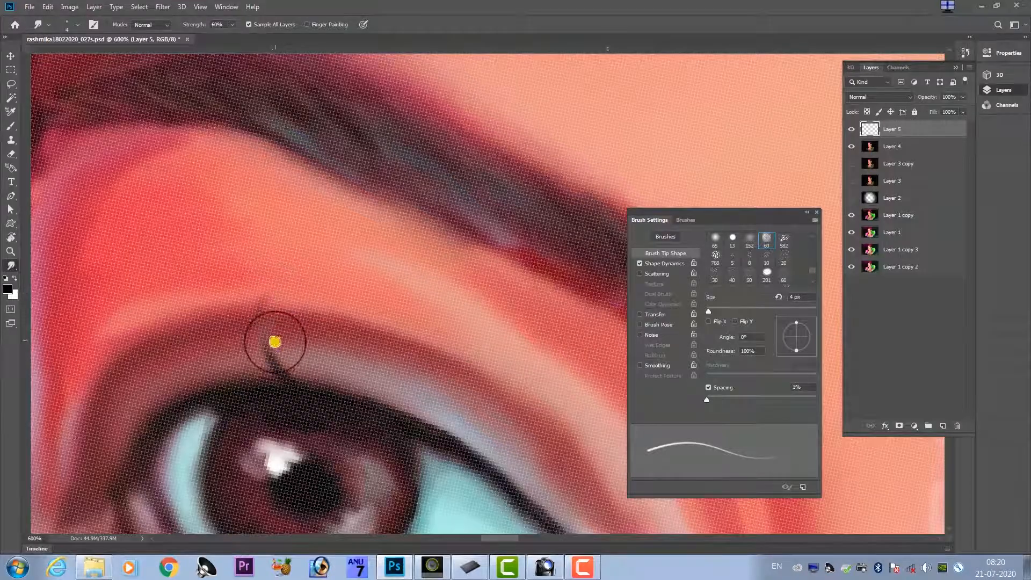
{"action": "mouse_move", "coordinate": [273, 350]}
{"action": "left_mouse_down"}
{"action": "mouse_move", "coordinate": [257, 323]}
{"action": "mouse_move", "coordinate": [271, 299]}
{"action": "mouse_move", "coordinate": [269, 337]}
{"action": "mouse_move", "coordinate": [264, 297]}
{"action": "left_mouse_up"}
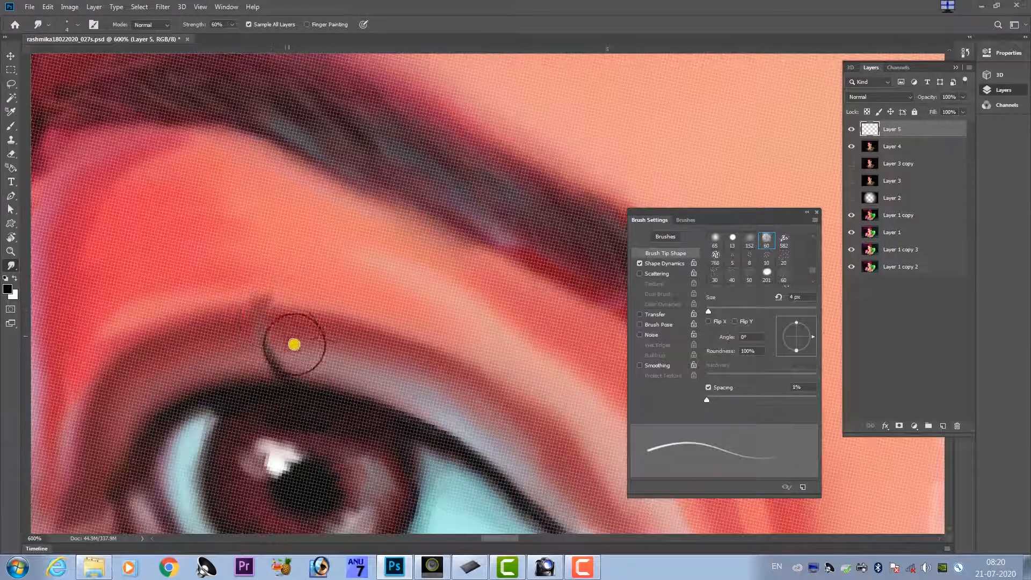
Smudge a second curved eyelash upward from the upper lid line, on the outer-corner side of the first, undoing stray strokes.
{"action": "key", "text": "ctrl+minus"}
{"action": "key", "text": "ctrl+minus"}
{"action": "key", "text": "ctrl+minus"}
{"action": "key", "text": "ctrl+minus"}
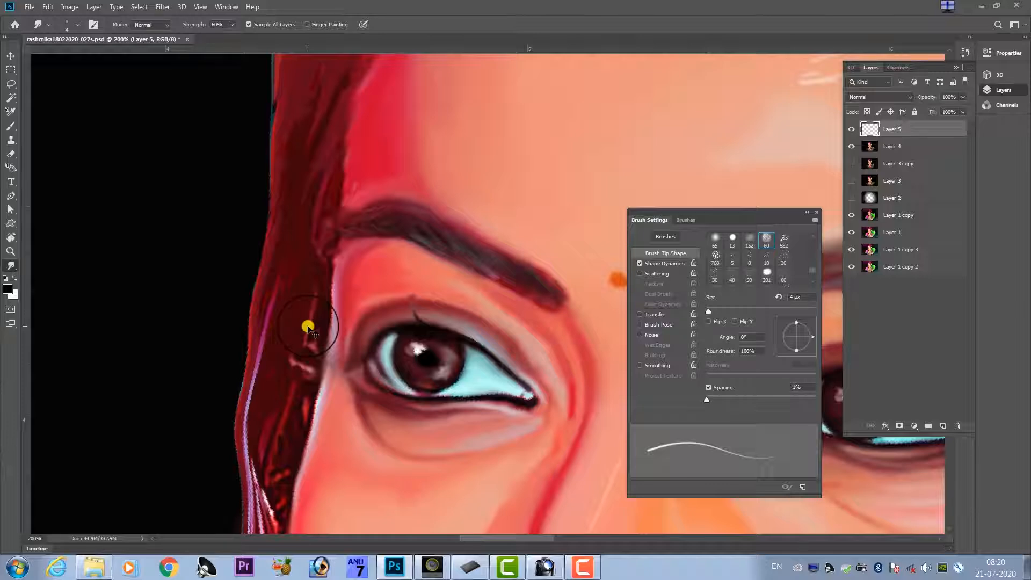
{"action": "key", "text": "ctrl+plus"}
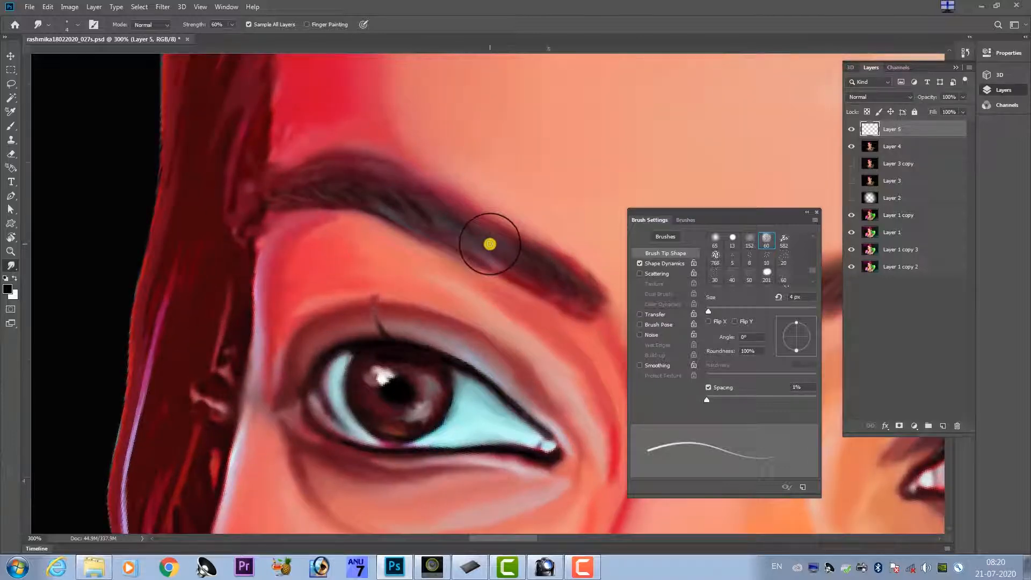
{"action": "key", "text": "ctrl+plus"}
{"action": "key", "text": "ctrl+plus"}
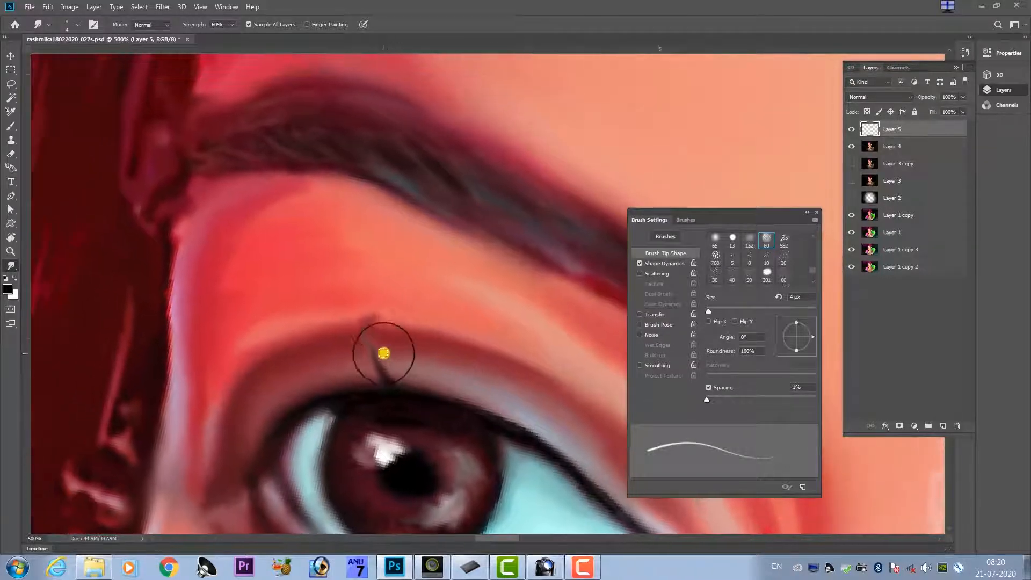
{"action": "mouse_move", "coordinate": [384, 353]}
{"action": "left_mouse_down"}
{"action": "mouse_move", "coordinate": [383, 390]}
{"action": "mouse_move", "coordinate": [362, 382]}
{"action": "mouse_move", "coordinate": [363, 356]}
{"action": "mouse_move", "coordinate": [372, 381]}
{"action": "mouse_move", "coordinate": [392, 388]}
{"action": "mouse_move", "coordinate": [332, 347]}
{"action": "left_mouse_up"}
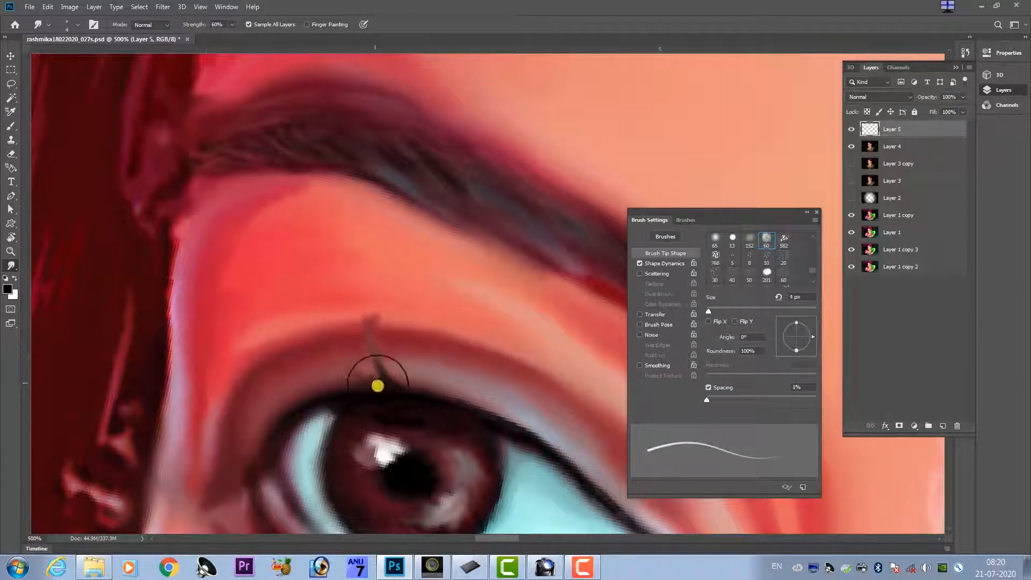
{"action": "key", "text": "ctrl+z"}
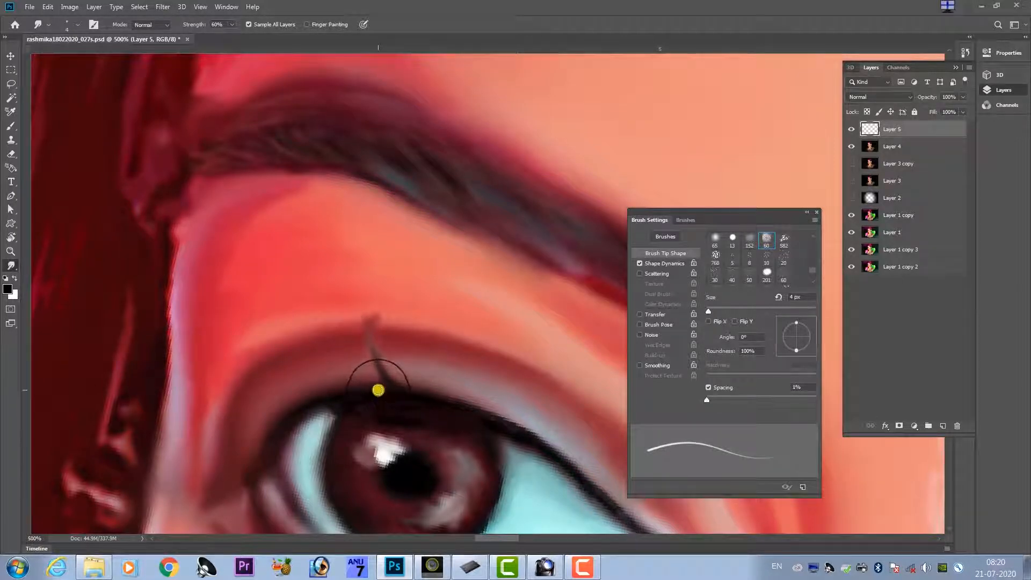
{"action": "mouse_move", "coordinate": [378, 389]}
{"action": "left_mouse_down"}
{"action": "mouse_move", "coordinate": [345, 372]}
{"action": "mouse_move", "coordinate": [322, 340]}
{"action": "left_mouse_up"}
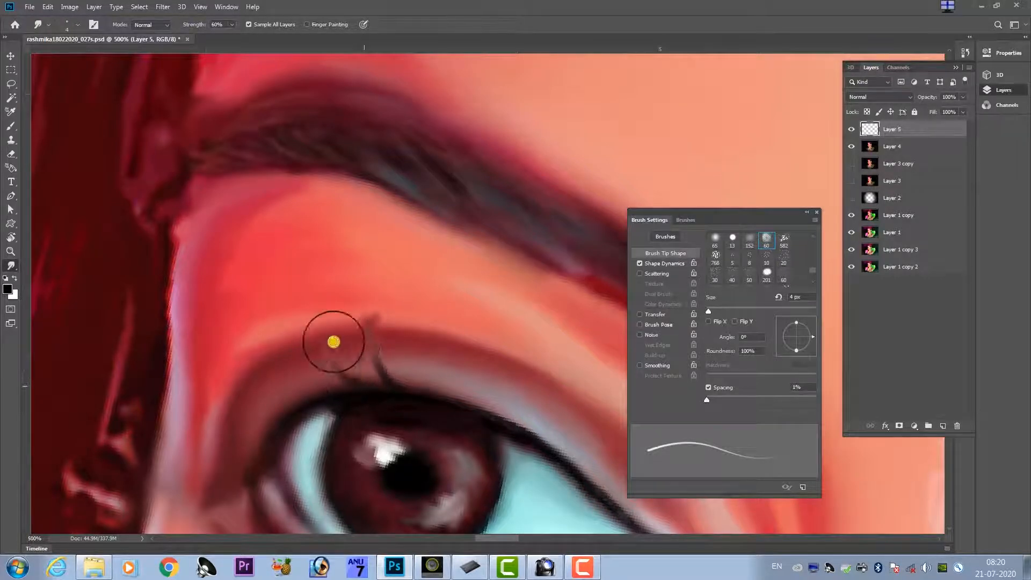
{"action": "left_click_drag", "start_coordinate": [359, 377], "coordinate": [330, 324]}
{"action": "left_click_drag", "start_coordinate": [345, 368], "coordinate": [340, 324]}
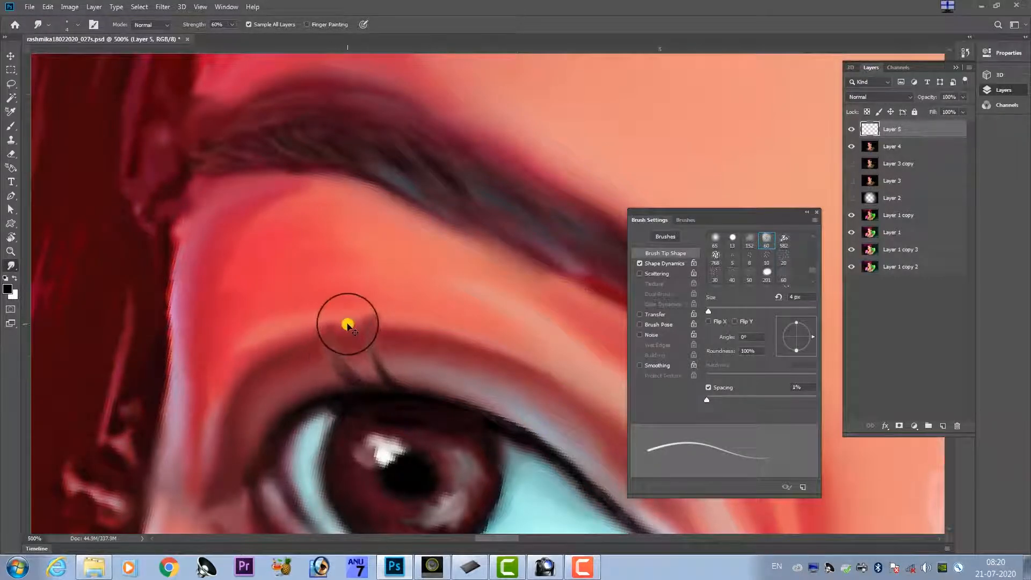
{"action": "key", "text": "ctrl+z"}
{"action": "key", "text": "["}
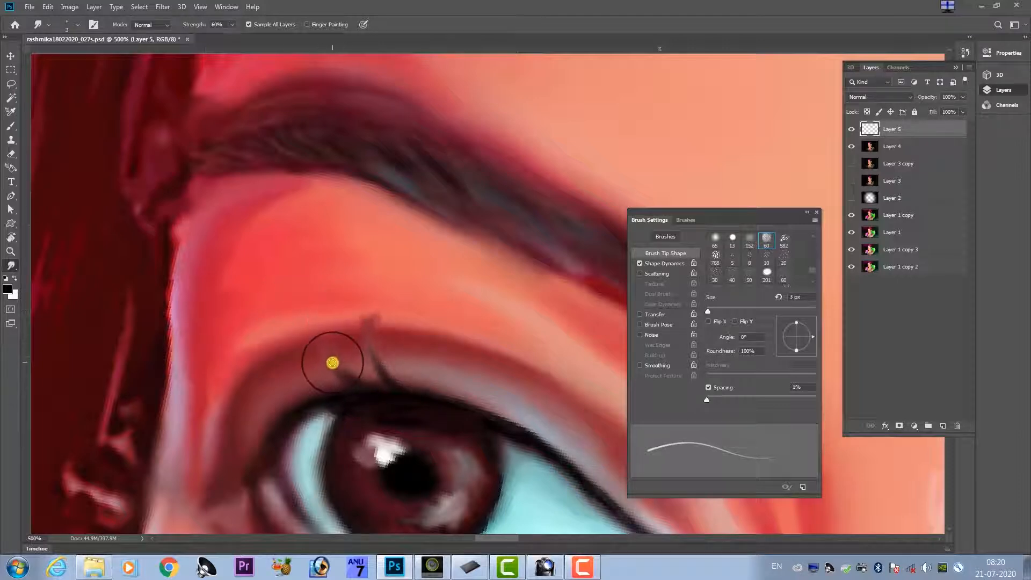
{"action": "key", "text": "]"}
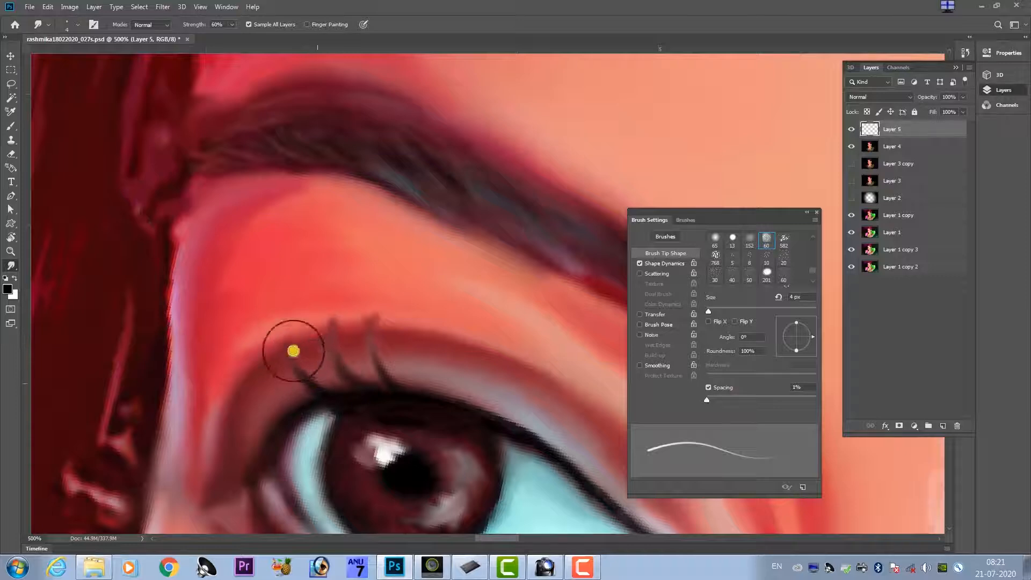
Smudge more short eyelashes along the upper lid toward the outer corner, switching the brush size between 3 and 4 px.
{"action": "left_click_drag", "start_coordinate": [306, 364], "coordinate": [293, 329]}
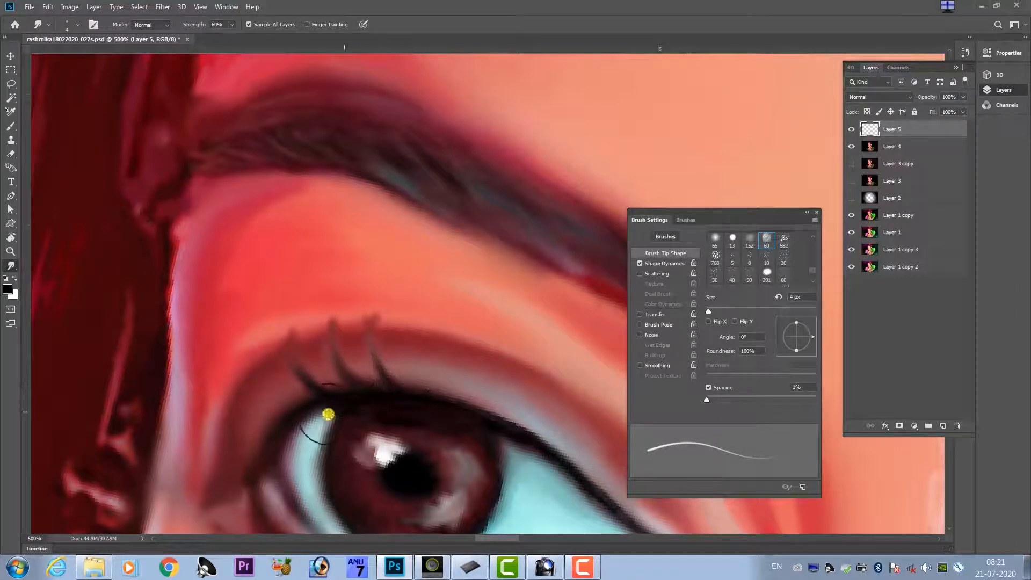
{"action": "key", "text": "bracketleft"}
{"action": "left_click_drag", "start_coordinate": [278, 420], "coordinate": [260, 403]}
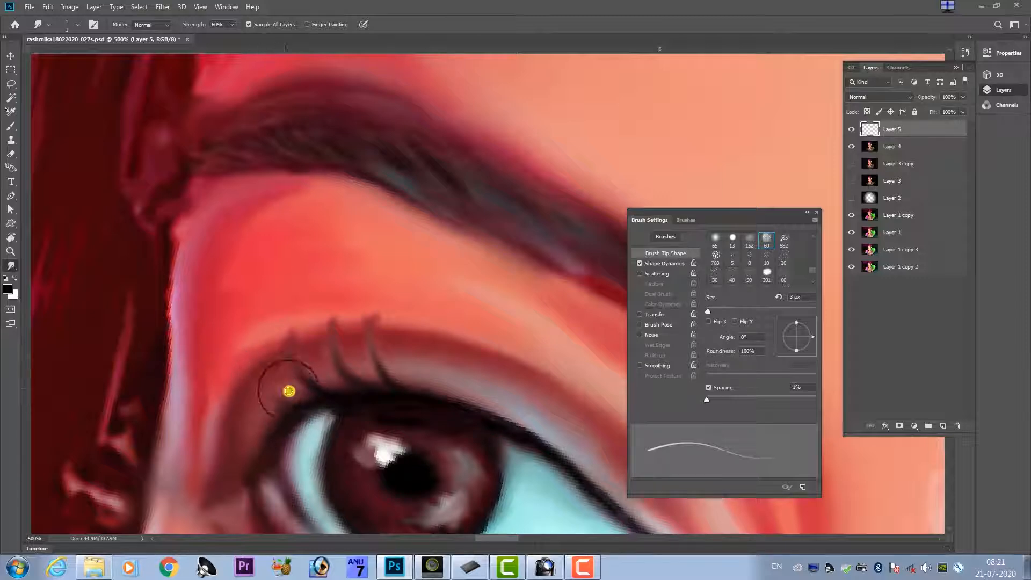
{"action": "key", "text": "bracketright"}
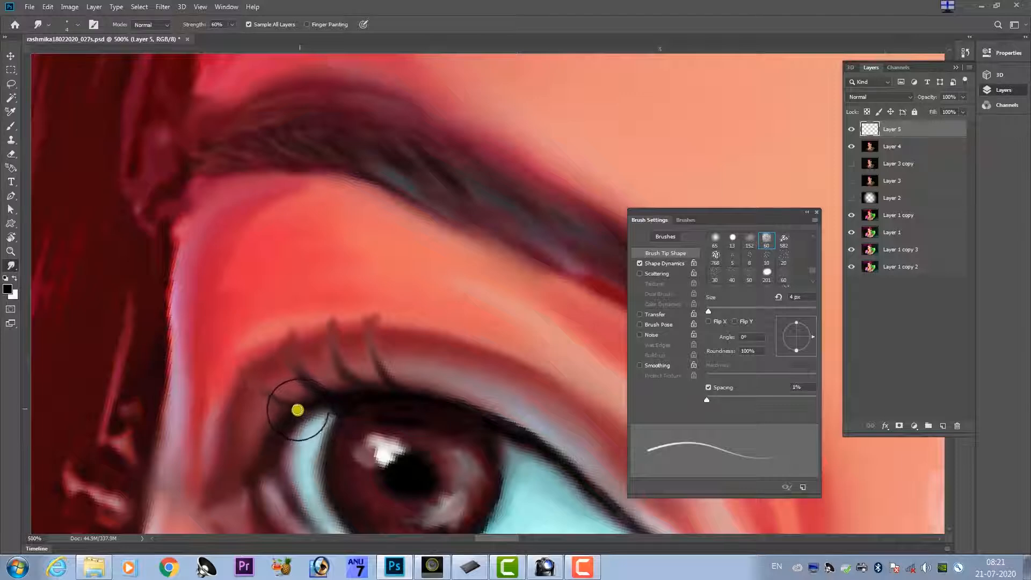
{"action": "key", "text": "bracketleft"}
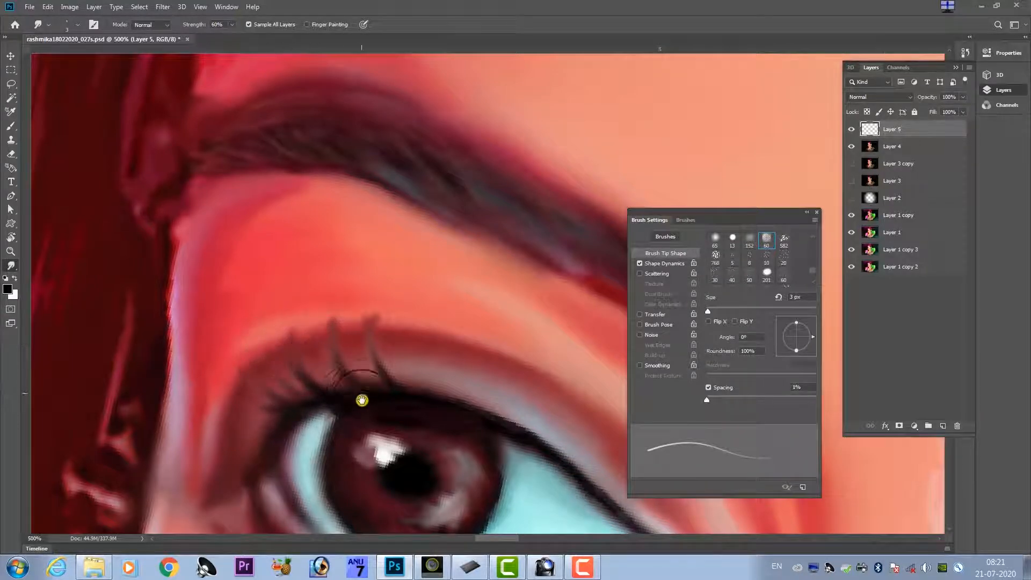
Examine the new eyelashes up close and within the whole face, temporarily hiding the panels.
{"action": "scroll", "coordinate": [344, 360], "scroll_direction": "down", "scroll_amount": 2}
{"action": "scroll", "coordinate": [340, 355], "scroll_direction": "down", "scroll_amount": 4}
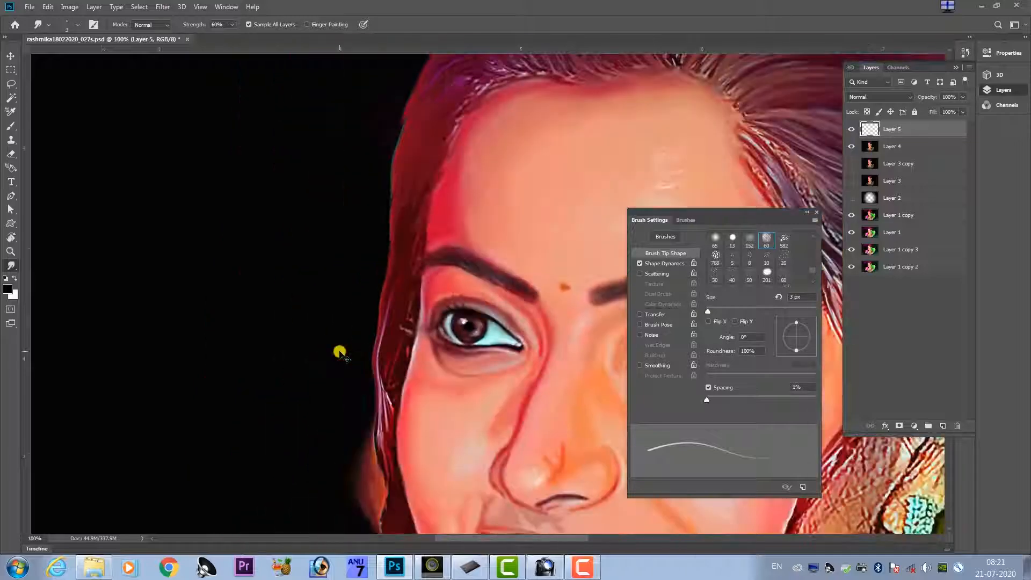
{"action": "scroll", "coordinate": [340, 353], "scroll_direction": "up", "scroll_amount": 8}
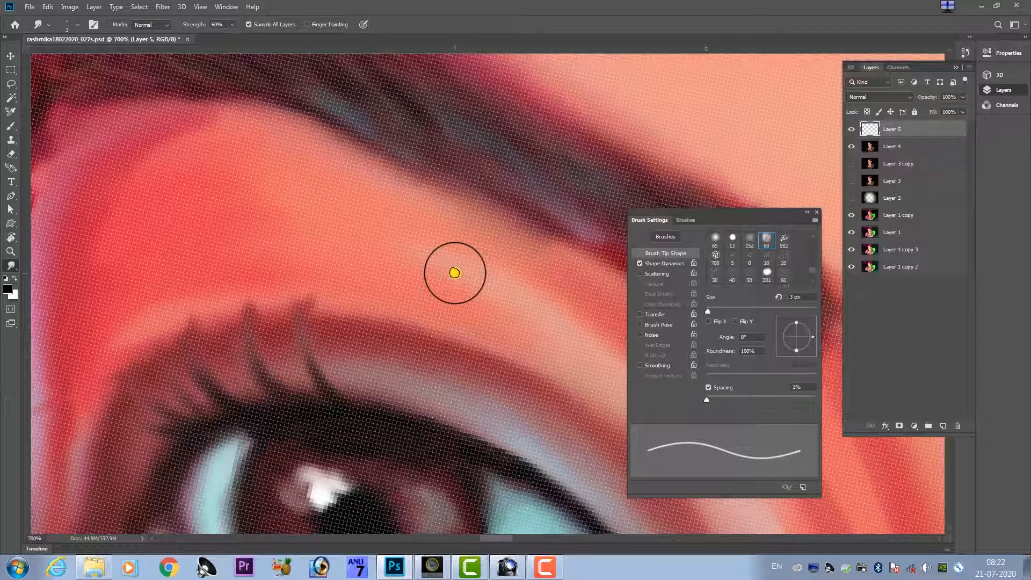
{"action": "scroll", "coordinate": [454, 273], "scroll_direction": "down", "scroll_amount": 3}
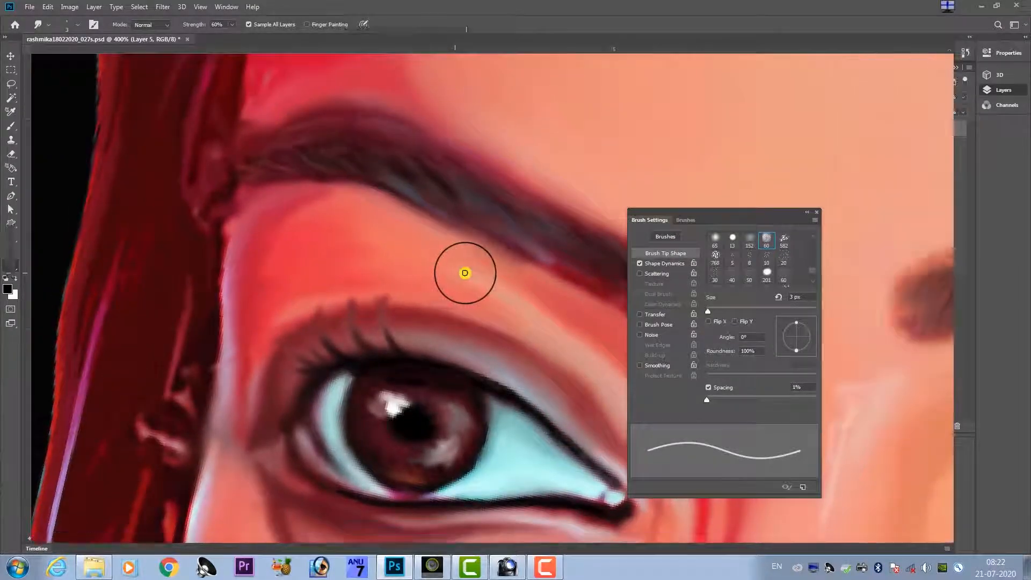
{"action": "key", "text": "Tab"}
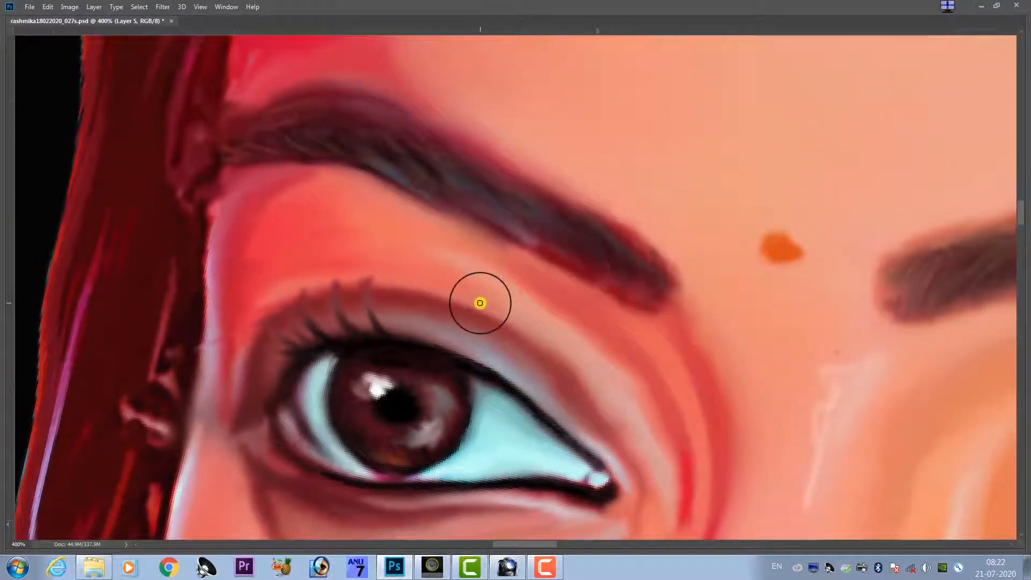
{"action": "scroll", "coordinate": [479, 303], "scroll_direction": "down", "scroll_amount": 7}
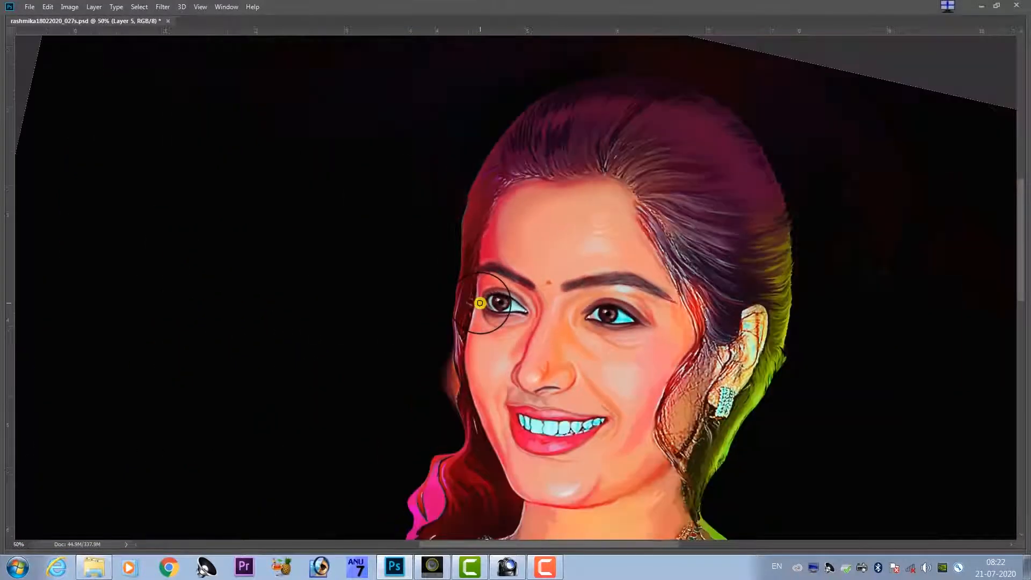
{"action": "scroll", "coordinate": [480, 304], "scroll_direction": "up", "scroll_amount": 7}
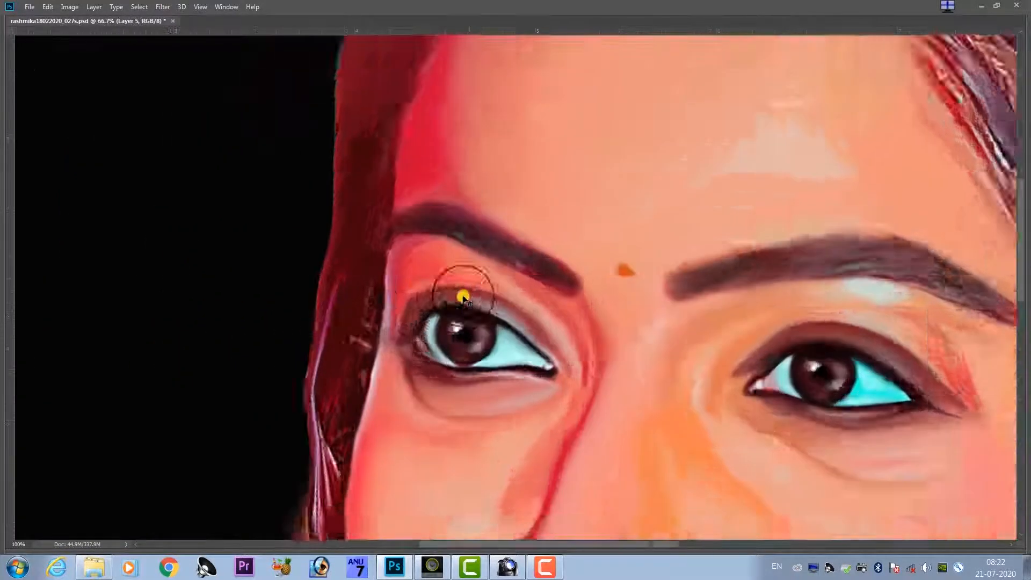
{"action": "key", "text": "Tab"}
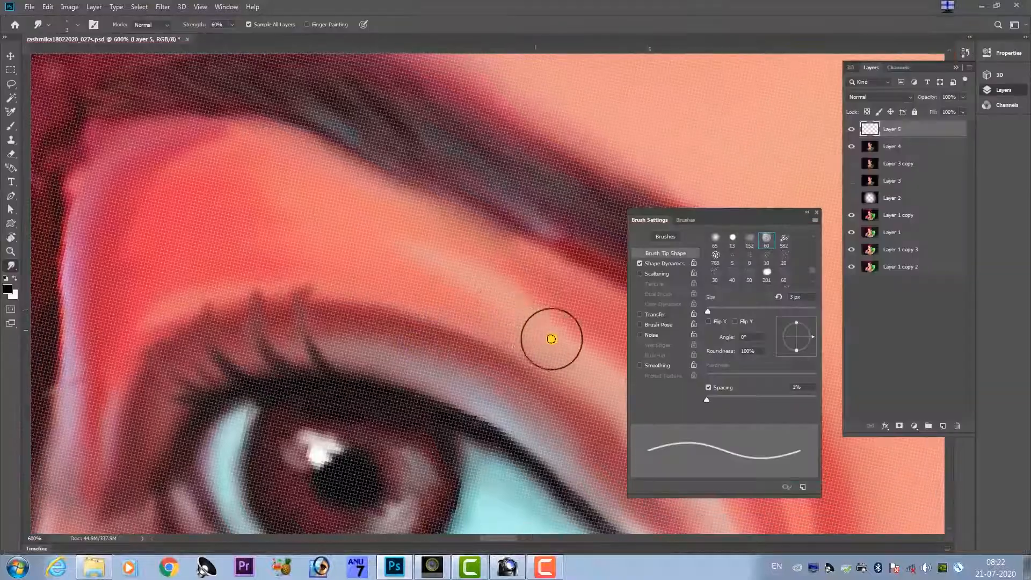
Review the smudge brush's Shape Dynamics with Stylus Wheel as the size control, and close the brush settings.
{"action": "left_click", "coordinate": [659, 264]}
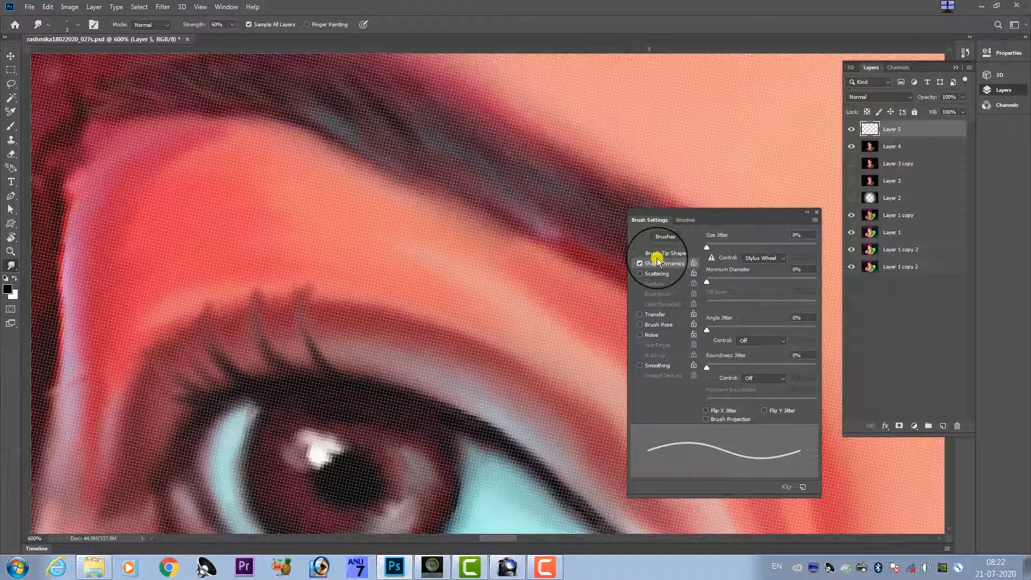
{"action": "key", "text": "Escape"}
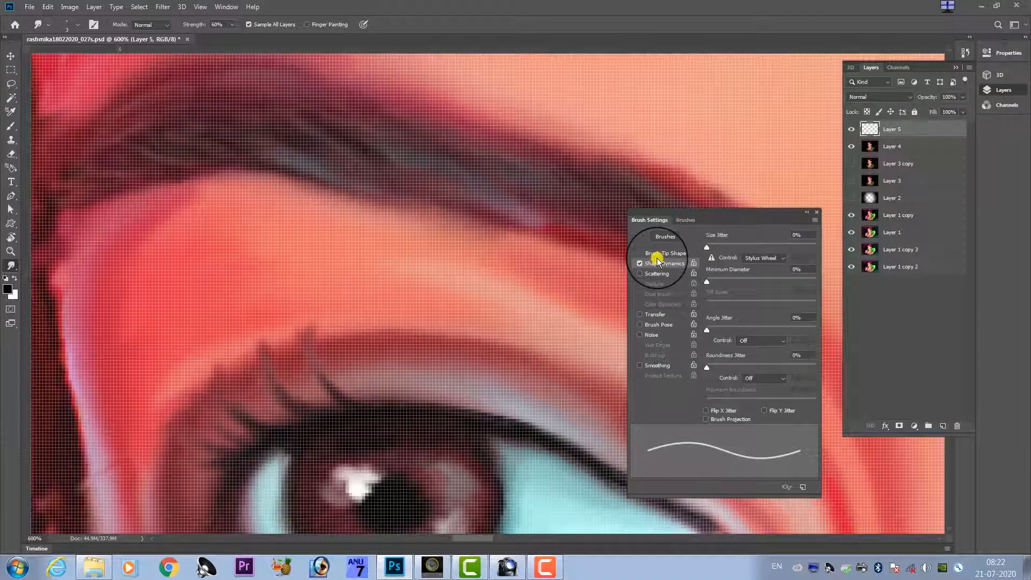
{"action": "key", "text": "ctrl+0"}
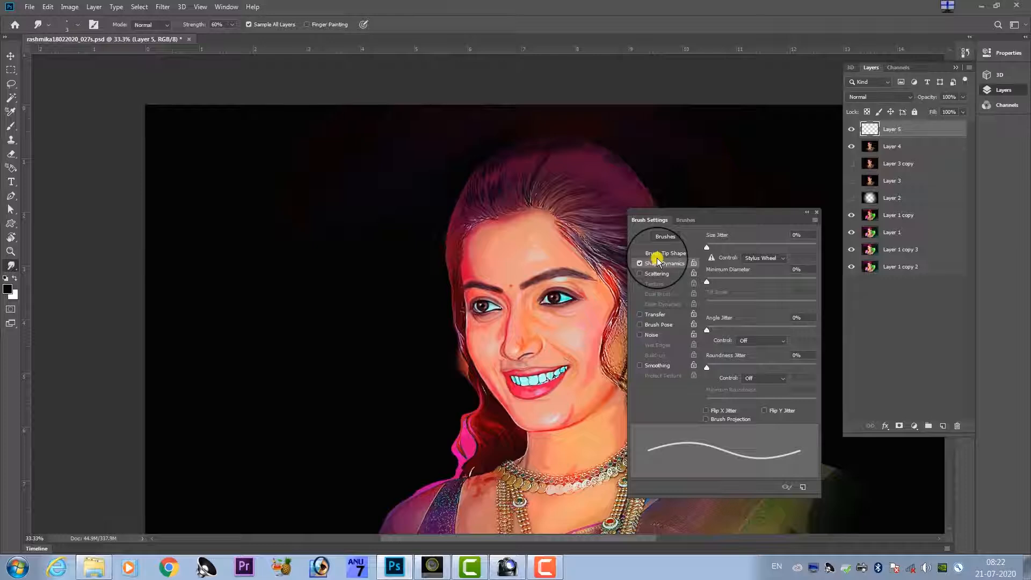
{"action": "left_click", "coordinate": [754, 258]}
{"action": "left_click", "coordinate": [759, 284]}
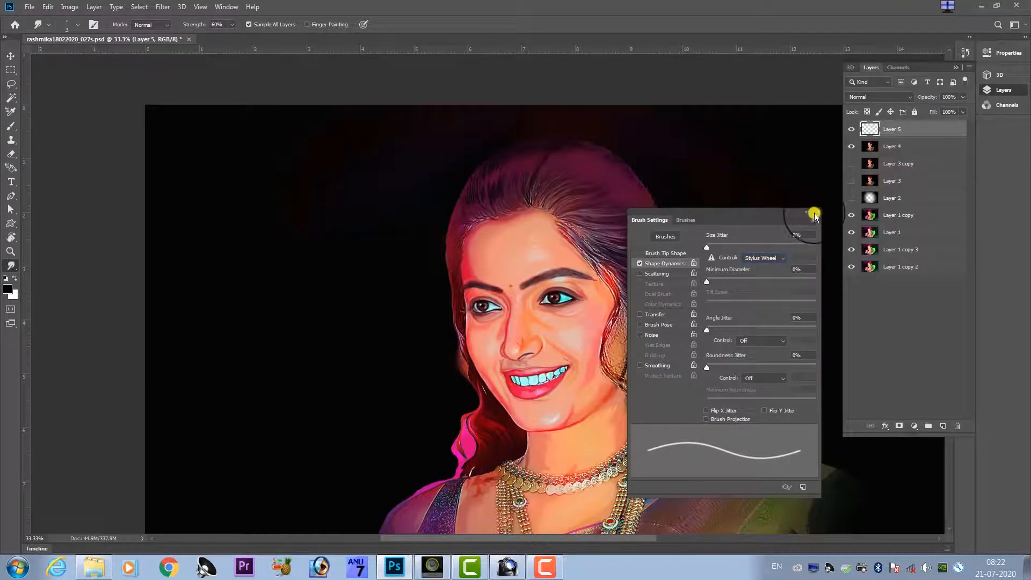
{"action": "left_click", "coordinate": [816, 213]}
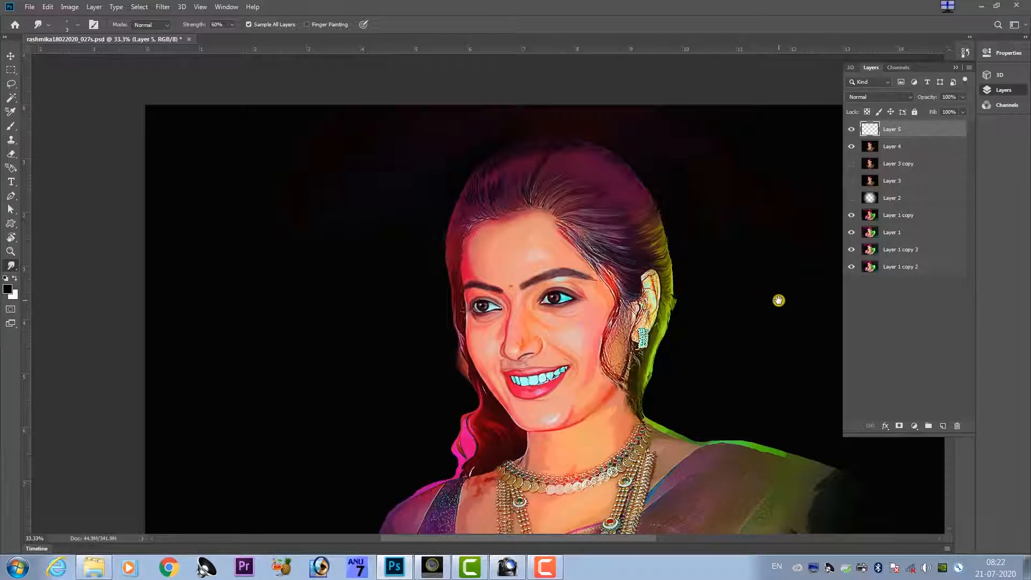
{"action": "key", "text": "ctrl+plus"}
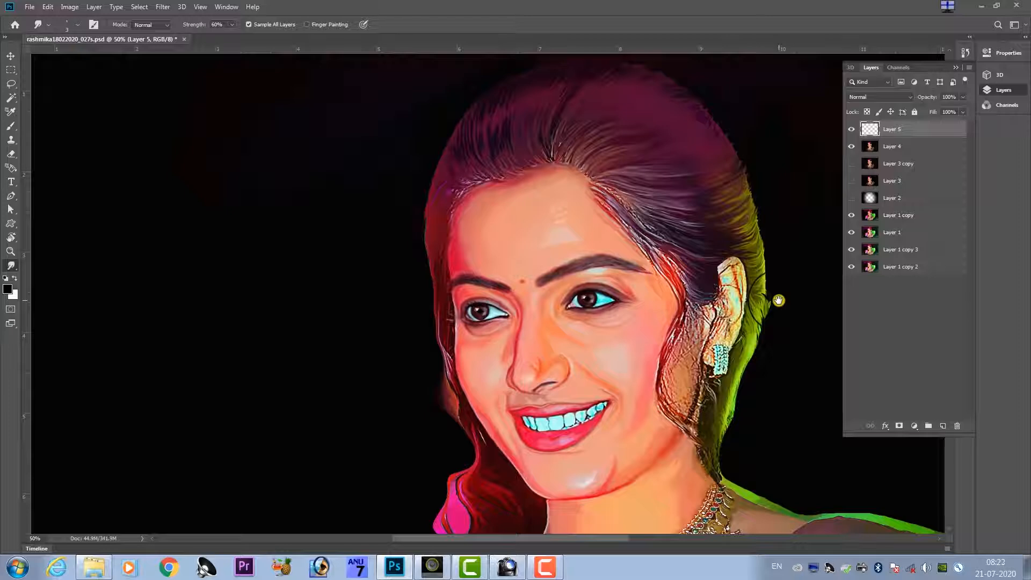
{"action": "right_click", "coordinate": [831, 296]}
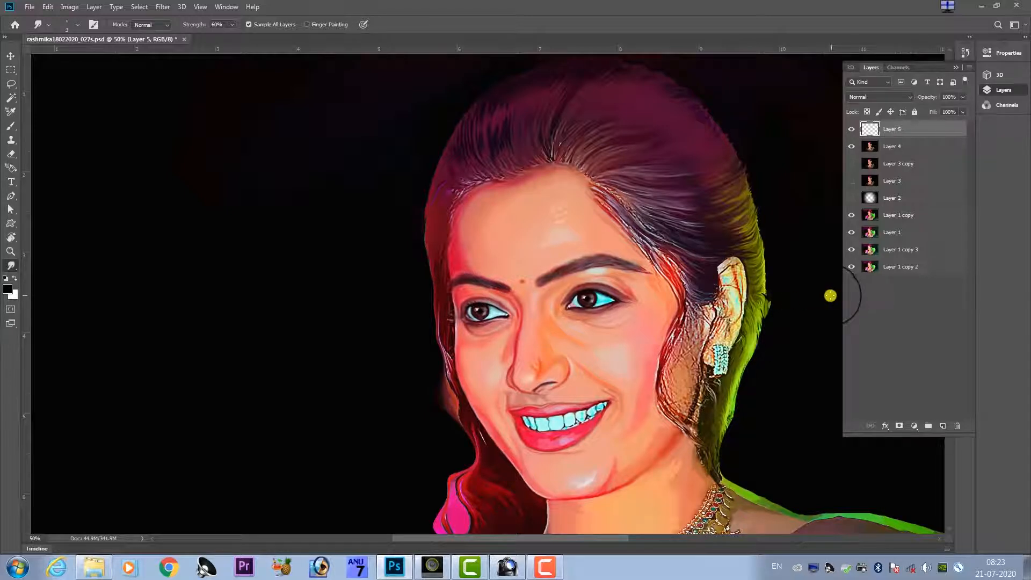
{"action": "right_click", "coordinate": [556, 564]}
{"action": "left_click", "coordinate": [559, 489]}
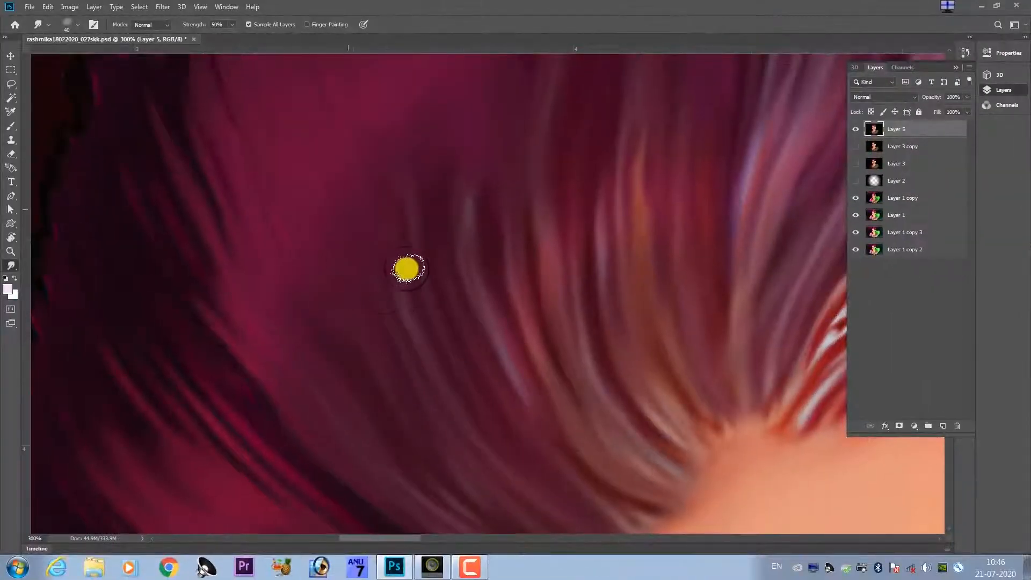
Smudge the hair on Layer 5 along its flow from the parting above the forehead, at 50% strength.
{"action": "key", "text": "ctrl+minus"}
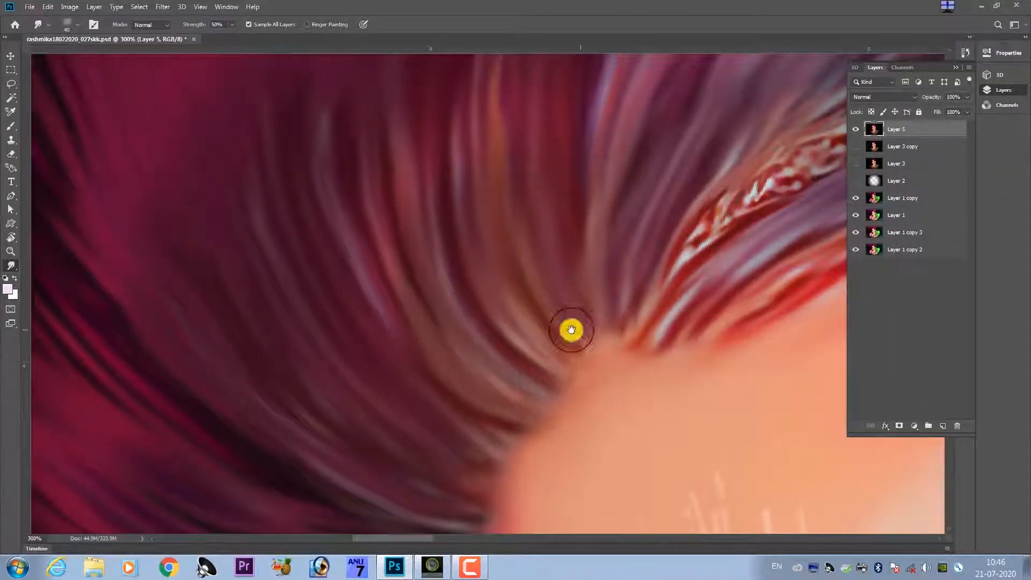
{"action": "left_click_drag", "start_coordinate": [588, 260], "coordinate": [563, 317]}
{"action": "key", "text": "ctrl+plus"}
{"action": "mouse_move", "coordinate": [767, 336]}
{"action": "left_mouse_down"}
{"action": "mouse_move", "coordinate": [553, 347]}
{"action": "mouse_move", "coordinate": [619, 281]}
{"action": "left_mouse_up"}
{"action": "left_click_drag", "start_coordinate": [529, 350], "coordinate": [692, 260]}
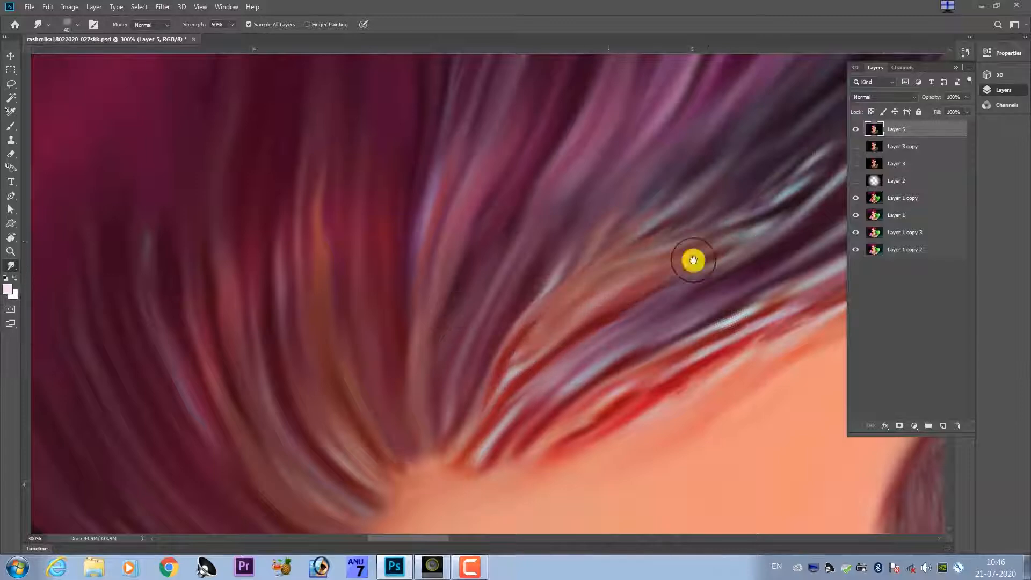
Smudge the purple and red strands along the forehead hairline toward the temple into smooth flowing hair.
{"action": "left_click_drag", "start_coordinate": [746, 325], "coordinate": [596, 348]}
{"action": "left_click_drag", "start_coordinate": [597, 348], "coordinate": [378, 488]}
{"action": "left_click_drag", "start_coordinate": [307, 502], "coordinate": [619, 363]}
{"action": "left_click_drag", "start_coordinate": [835, 244], "coordinate": [485, 409]}
{"action": "left_click_drag", "start_coordinate": [668, 299], "coordinate": [507, 355]}
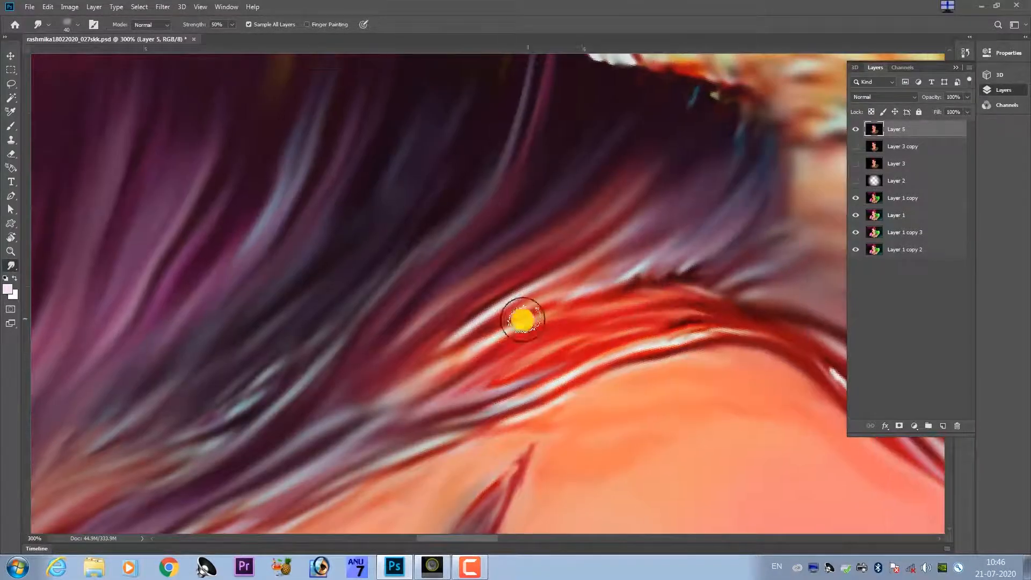
Blend the red and dark strands at the temple in front of the ear with smudge strokes following the hair.
{"action": "left_click_drag", "start_coordinate": [523, 320], "coordinate": [576, 280]}
{"action": "left_click_drag", "start_coordinate": [676, 242], "coordinate": [574, 327]}
{"action": "left_click_drag", "start_coordinate": [678, 267], "coordinate": [488, 259]}
{"action": "left_click_drag", "start_coordinate": [467, 333], "coordinate": [534, 250]}
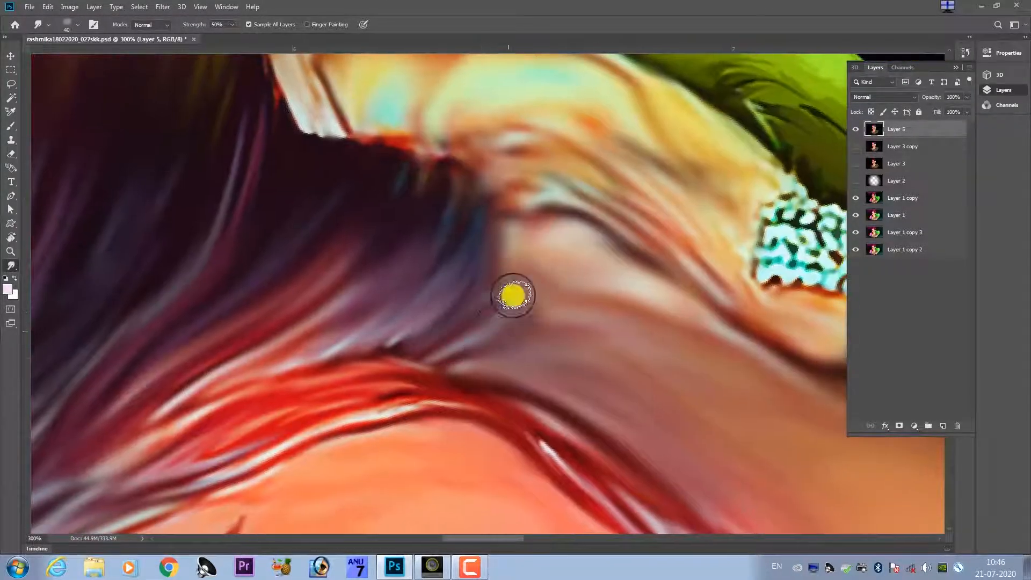
{"action": "left_click_drag", "start_coordinate": [457, 409], "coordinate": [213, 475]}
{"action": "mouse_move", "coordinate": [540, 499]}
{"action": "left_mouse_down"}
{"action": "mouse_move", "coordinate": [534, 365]}
{"action": "mouse_move", "coordinate": [560, 362]}
{"action": "left_mouse_up"}
Rotate the canvas, reselect the Smudge tool, and blend the loose hair lock running down the cheek beside the ear.
{"action": "key", "text": "r"}
{"action": "mouse_move", "coordinate": [449, 345]}
{"action": "left_mouse_down"}
{"action": "mouse_move", "coordinate": [481, 340]}
{"action": "mouse_move", "coordinate": [380, 369]}
{"action": "left_mouse_up"}
{"action": "left_click", "coordinate": [13, 266]}
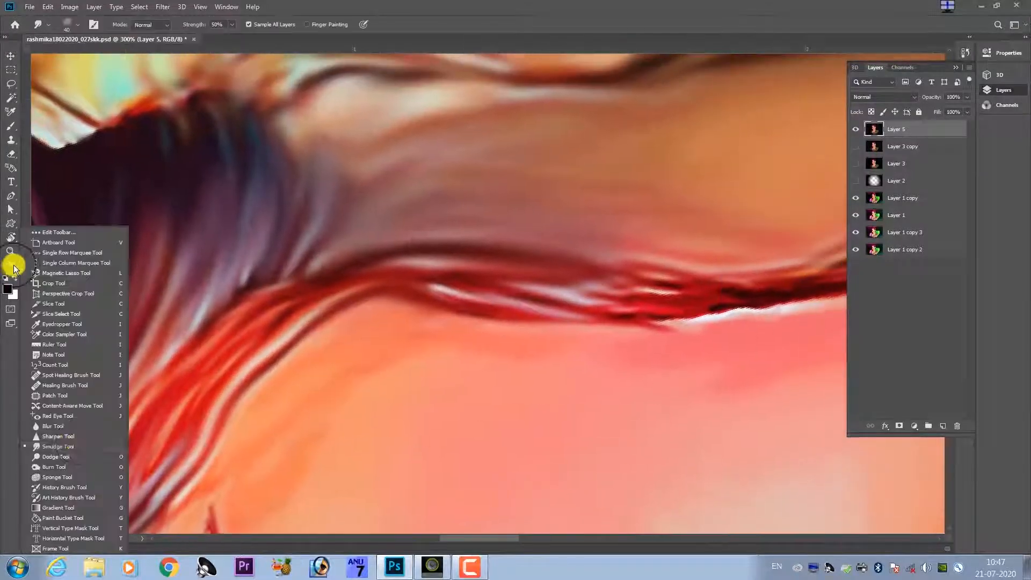
{"action": "left_click", "coordinate": [54, 444]}
{"action": "left_click_drag", "start_coordinate": [527, 315], "coordinate": [720, 306]}
{"action": "left_click_drag", "start_coordinate": [720, 306], "coordinate": [514, 370]}
{"action": "left_click_drag", "start_coordinate": [415, 353], "coordinate": [604, 366]}
{"action": "left_click_drag", "start_coordinate": [713, 344], "coordinate": [541, 388]}
{"action": "mouse_move", "coordinate": [686, 281]}
{"action": "left_mouse_down"}
{"action": "mouse_move", "coordinate": [478, 384]}
{"action": "mouse_move", "coordinate": [353, 414]}
{"action": "mouse_move", "coordinate": [414, 412]}
{"action": "left_mouse_up"}
{"action": "mouse_move", "coordinate": [641, 303]}
{"action": "left_mouse_down"}
{"action": "mouse_move", "coordinate": [506, 389]}
{"action": "mouse_move", "coordinate": [545, 325]}
{"action": "left_mouse_up"}
{"action": "mouse_move", "coordinate": [557, 317]}
{"action": "left_mouse_down"}
{"action": "mouse_move", "coordinate": [508, 387]}
{"action": "mouse_move", "coordinate": [589, 217]}
{"action": "left_mouse_up"}
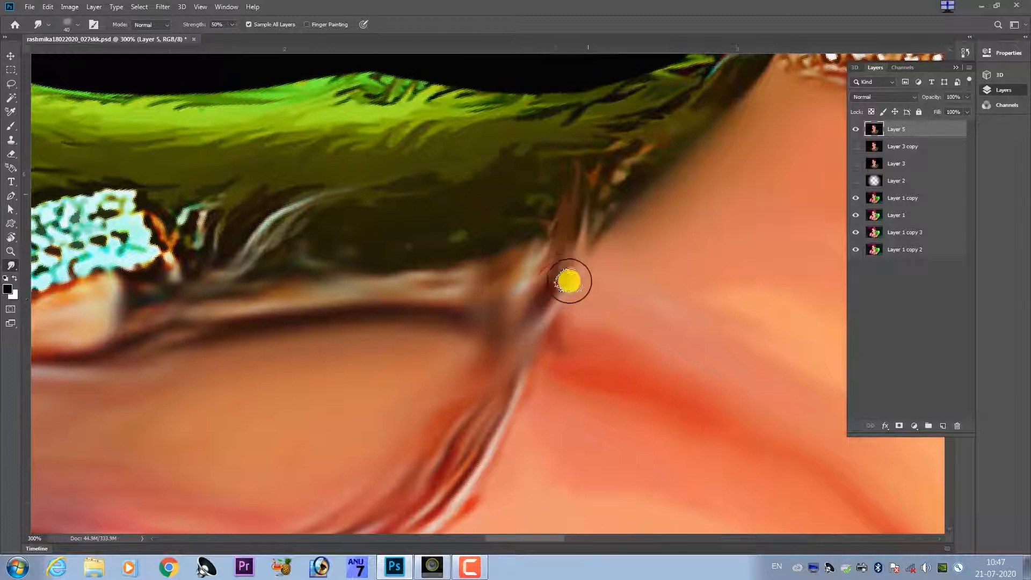
Smudge the green hair behind the ear and earring along its flow into smooth strands.
{"action": "left_click_drag", "start_coordinate": [569, 281], "coordinate": [624, 429]}
{"action": "left_click_drag", "start_coordinate": [292, 348], "coordinate": [751, 343]}
{"action": "left_click_drag", "start_coordinate": [258, 344], "coordinate": [720, 301]}
{"action": "mouse_move", "coordinate": [289, 274]}
{"action": "left_mouse_down"}
{"action": "mouse_move", "coordinate": [460, 294]}
{"action": "mouse_move", "coordinate": [503, 194]}
{"action": "mouse_move", "coordinate": [580, 168]}
{"action": "mouse_move", "coordinate": [660, 175]}
{"action": "mouse_move", "coordinate": [725, 143]}
{"action": "mouse_move", "coordinate": [632, 215]}
{"action": "left_mouse_up"}
{"action": "left_click_drag", "start_coordinate": [692, 195], "coordinate": [540, 206]}
{"action": "mouse_move", "coordinate": [632, 253]}
{"action": "left_mouse_down"}
{"action": "mouse_move", "coordinate": [483, 290]}
{"action": "mouse_move", "coordinate": [436, 275]}
{"action": "left_mouse_up"}
{"action": "left_click_drag", "start_coordinate": [670, 289], "coordinate": [481, 290]}
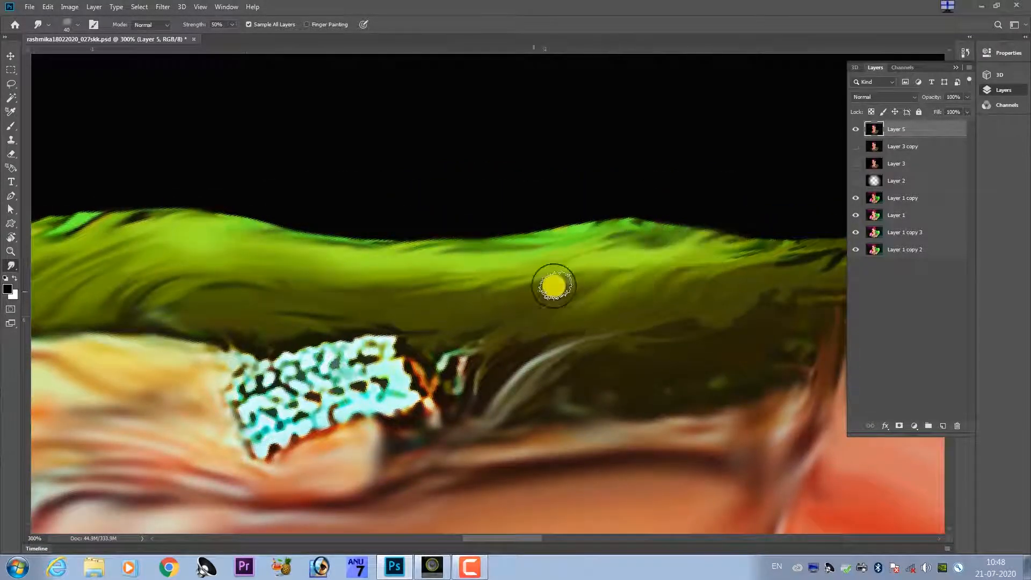
{"action": "left_click_drag", "start_coordinate": [554, 405], "coordinate": [337, 392]}
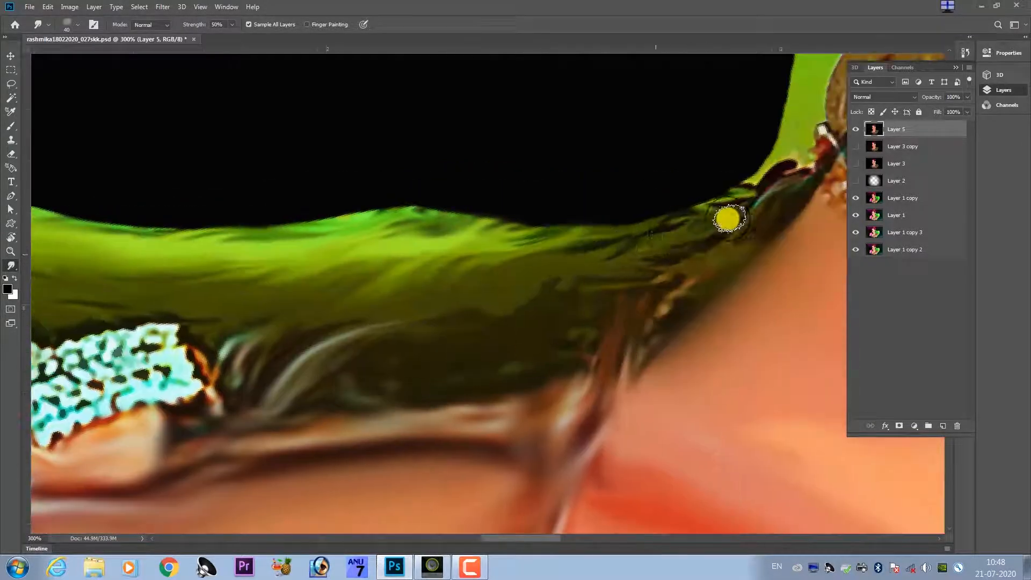
Lasso the hair on the crown of the head, following the hairline above the forehead.
{"action": "key", "text": "ctrl+minus"}
{"action": "key", "text": "ctrl+minus"}
{"action": "key", "text": "ctrl+minus"}
{"action": "key", "text": "ctrl+minus"}
{"action": "key", "text": "ctrl+minus"}
{"action": "key", "text": "ctrl+minus"}
{"action": "key", "text": "r"}
{"action": "left_click_drag", "start_coordinate": [375, 212], "coordinate": [559, 233]}
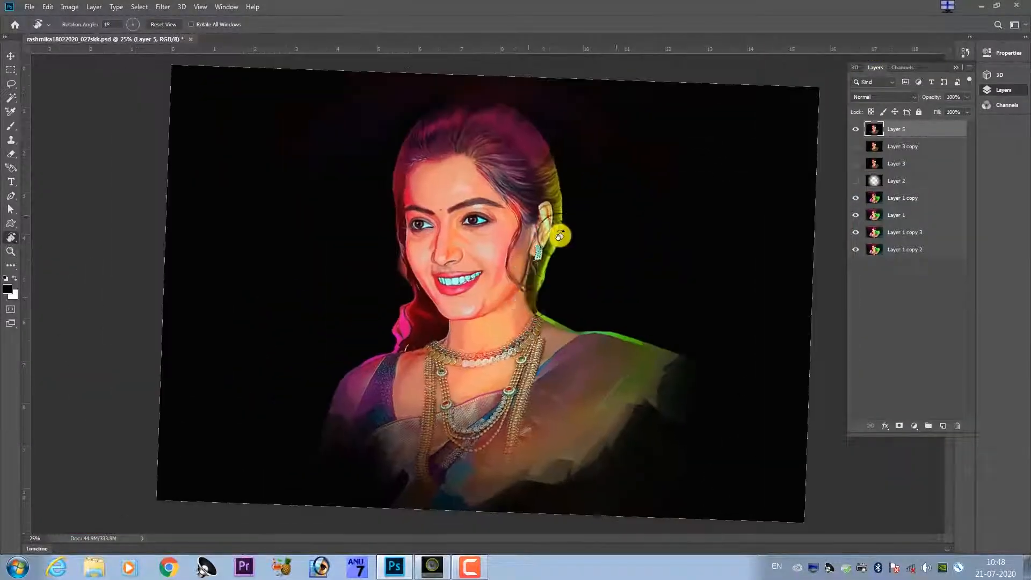
{"action": "key", "text": "ctrl+plus"}
{"action": "key", "text": "ctrl+plus"}
{"action": "left_click_drag", "start_coordinate": [469, 260], "coordinate": [470, 508]}
{"action": "key", "text": "ctrl+plus"}
{"action": "key", "text": "ctrl+plus"}
{"action": "key", "text": "l"}
{"action": "left_click_drag", "start_coordinate": [809, 202], "coordinate": [664, 322]}
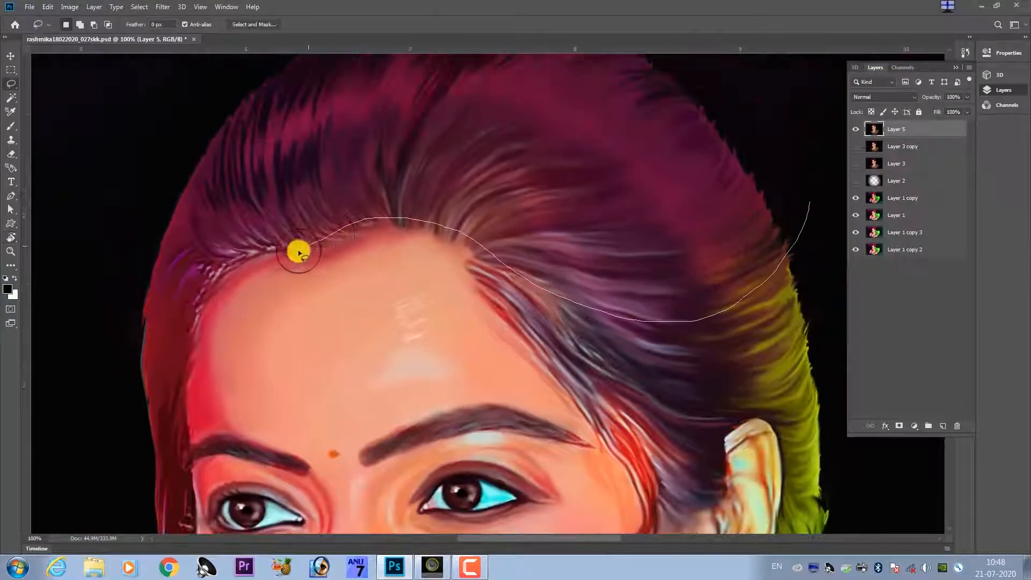
{"action": "mouse_move", "coordinate": [299, 253]}
{"action": "left_mouse_down"}
{"action": "mouse_move", "coordinate": [104, 264]}
{"action": "mouse_move", "coordinate": [690, 269]}
{"action": "left_mouse_up"}
Try recolouring the selected crown hair with Hue/Saturation, setting the Magentas to hue -180 and saturation +26.
{"action": "key", "text": "ctrl+u"}
{"action": "mouse_move", "coordinate": [783, 199]}
{"action": "left_mouse_down"}
{"action": "mouse_move", "coordinate": [810, 198]}
{"action": "mouse_move", "coordinate": [743, 213]}
{"action": "mouse_move", "coordinate": [758, 223]}
{"action": "mouse_move", "coordinate": [736, 210]}
{"action": "mouse_move", "coordinate": [820, 201]}
{"action": "left_mouse_up"}
{"action": "key", "text": "ctrl+minus"}
{"action": "key", "text": "ctrl+minus"}
{"action": "key", "text": "ctrl+minus"}
{"action": "left_click", "coordinate": [904, 148]}
{"action": "key", "text": "ctrl+u"}
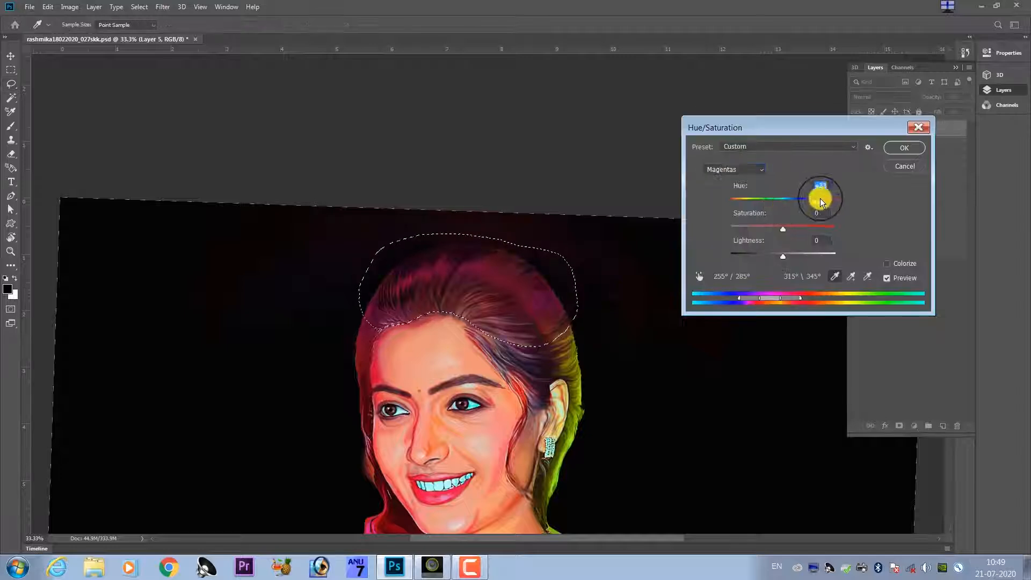
{"action": "mouse_move", "coordinate": [743, 203]}
{"action": "left_mouse_down"}
{"action": "mouse_move", "coordinate": [753, 205]}
{"action": "mouse_move", "coordinate": [728, 204]}
{"action": "left_mouse_up"}
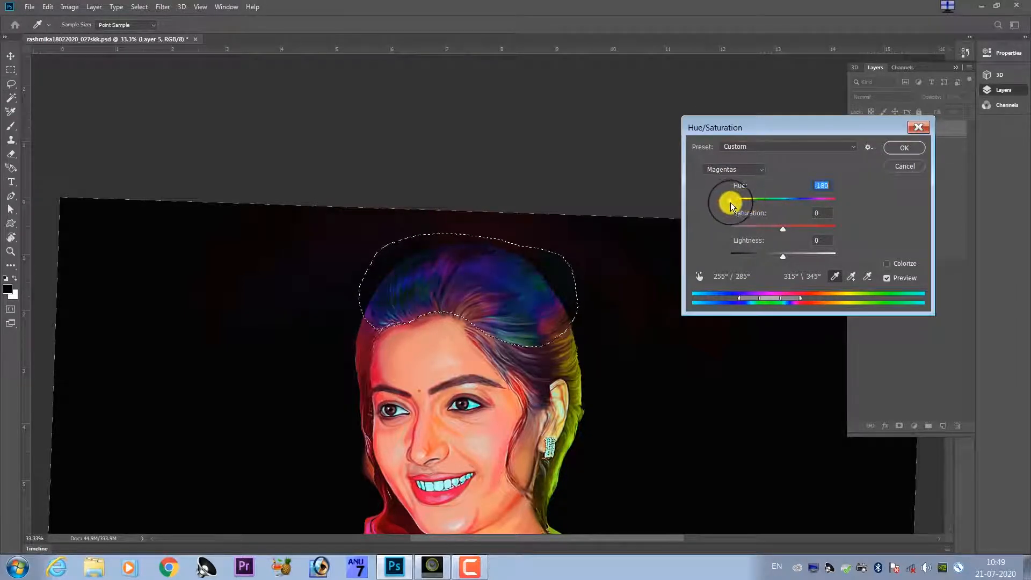
{"action": "mouse_move", "coordinate": [782, 230]}
{"action": "left_mouse_down"}
{"action": "mouse_move", "coordinate": [753, 228]}
{"action": "mouse_move", "coordinate": [829, 227]}
{"action": "mouse_move", "coordinate": [797, 228]}
{"action": "left_mouse_up"}
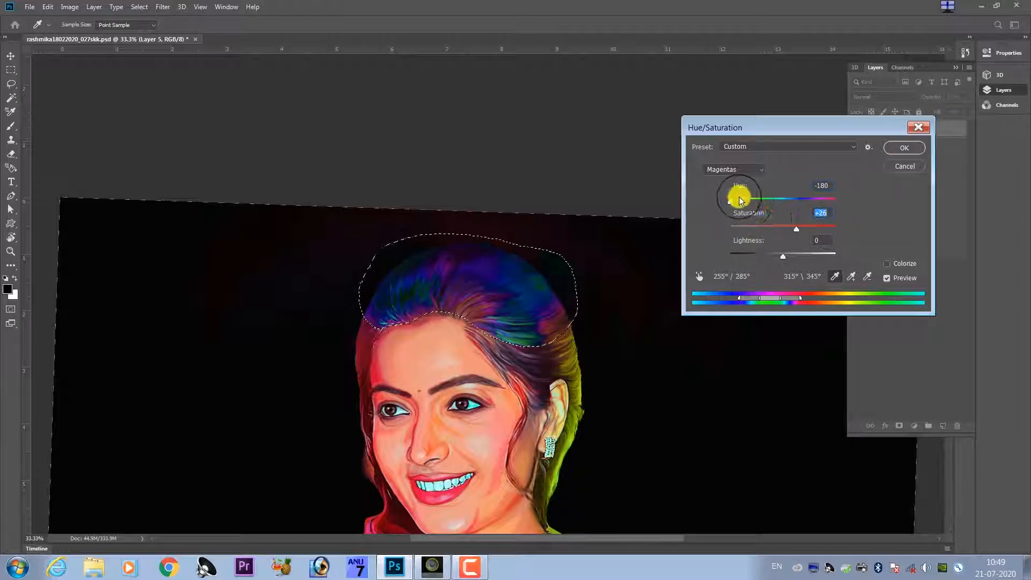
Apply the hair recolouring, fade the adjustment in Normal mode, and clear the selection.
{"action": "key", "text": "Return"}
{"action": "key", "text": "ctrl+shift+f"}
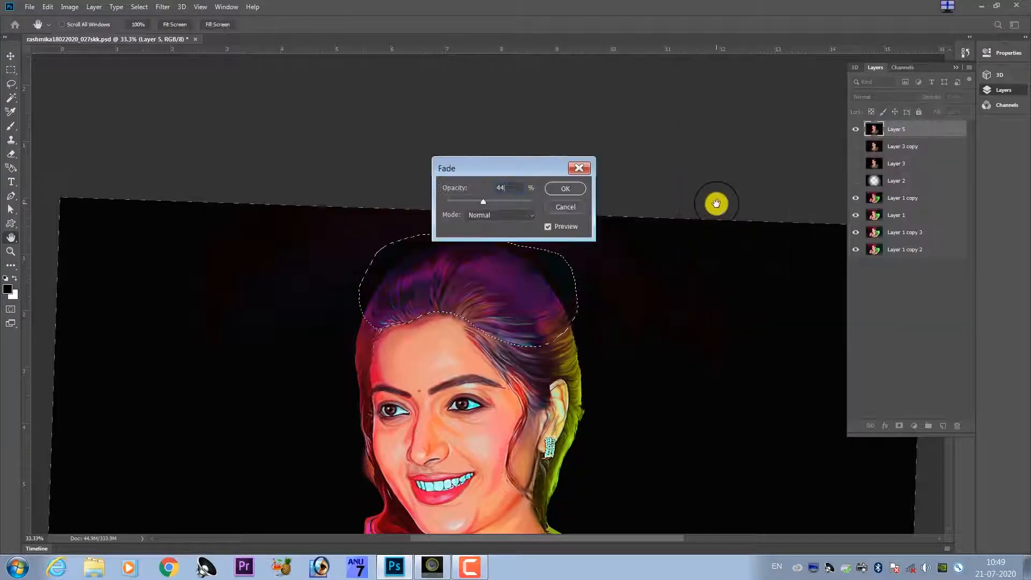
{"action": "left_click", "coordinate": [564, 191]}
{"action": "key", "text": "ctrl+d"}
{"action": "left_click_drag", "start_coordinate": [423, 385], "coordinate": [527, 338]}
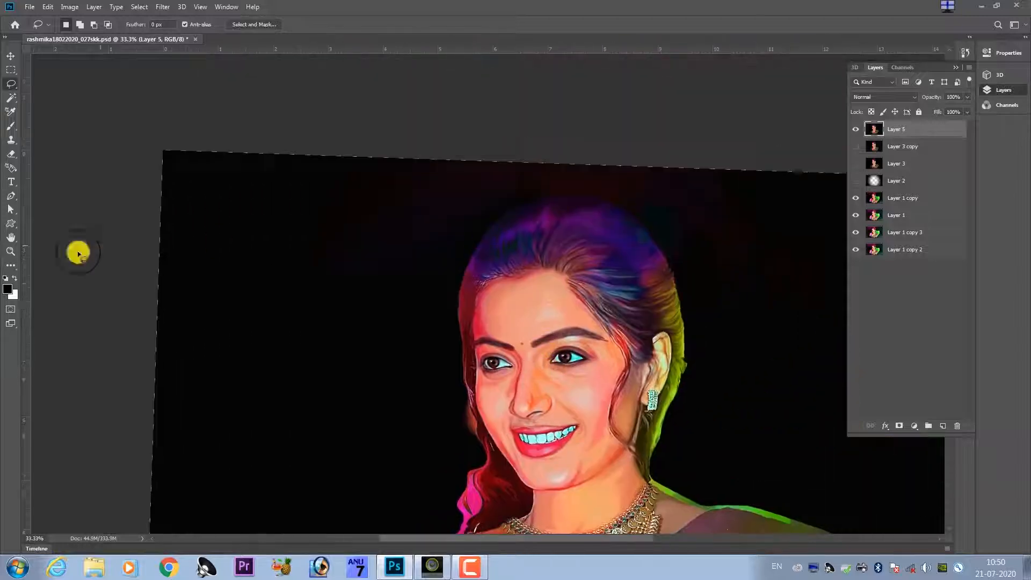
Try darkening the hairline above the forehead with the Burn tool on Midtones at 80% exposure.
{"action": "right_click", "coordinate": [11, 266]}
{"action": "left_click", "coordinate": [72, 457]}
{"action": "key", "text": "ctrl+plus"}
{"action": "key", "text": "ctrl+plus"}
{"action": "left_click", "coordinate": [232, 24]}
{"action": "left_click_drag", "start_coordinate": [233, 35], "coordinate": [247, 34]}
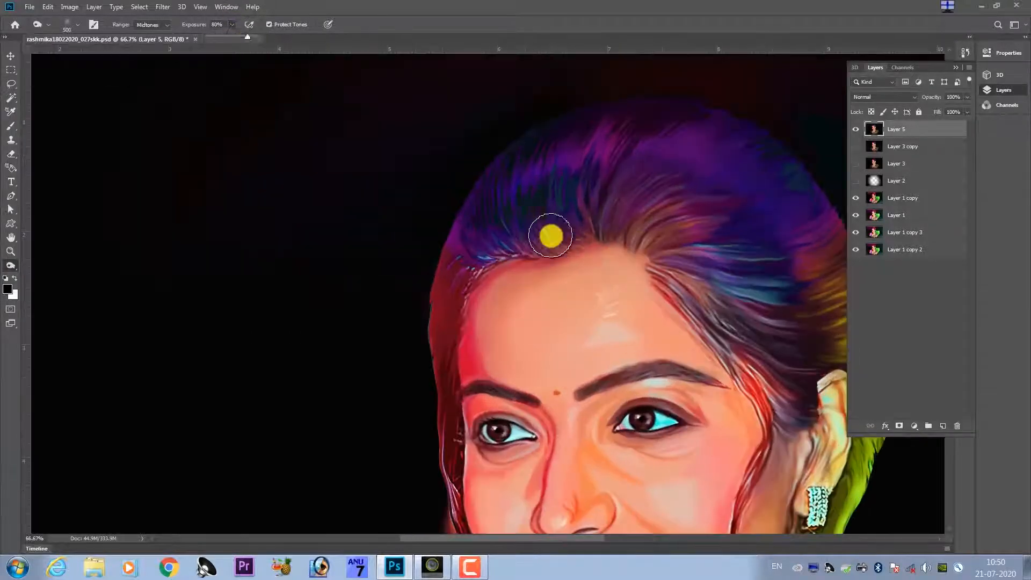
{"action": "mouse_move", "coordinate": [652, 240]}
{"action": "left_mouse_down"}
{"action": "mouse_move", "coordinate": [683, 271]}
{"action": "mouse_move", "coordinate": [679, 327]}
{"action": "left_mouse_up"}
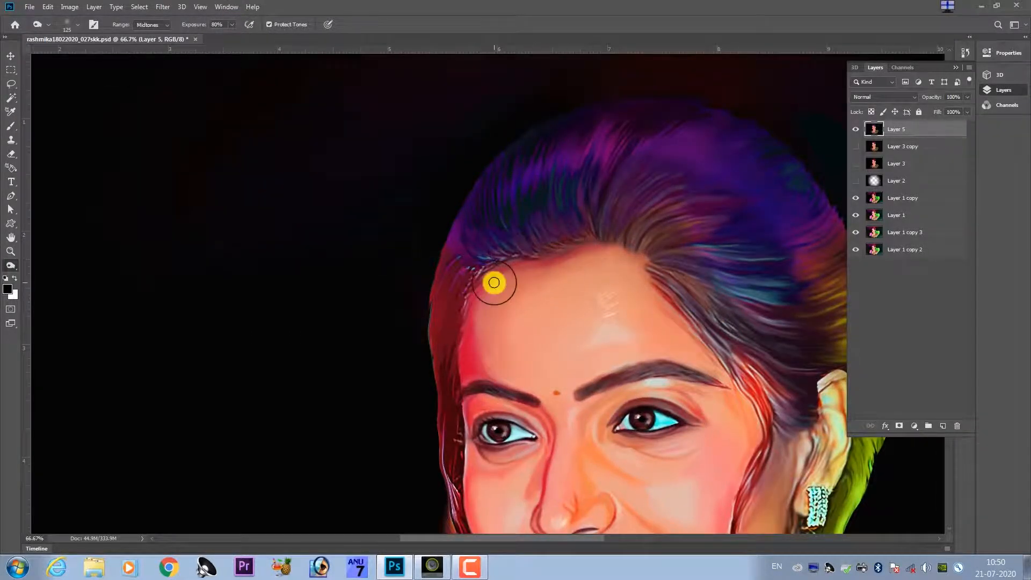
Compare Layer 5 with Layer 3 copy by toggling their visibility, leaving both layers shown.
{"action": "key", "text": "ctrl+minus"}
{"action": "key", "text": "ctrl+minus"}
{"action": "key", "text": "ctrl+minus"}
{"action": "key", "text": "ctrl+plus"}
{"action": "key", "text": "ctrl+plus"}
{"action": "key", "text": "ctrl+plus"}
{"action": "key", "text": "ctrl+plus"}
{"action": "left_click_drag", "start_coordinate": [512, 129], "coordinate": [614, 387]}
{"action": "mouse_move", "coordinate": [413, 483]}
{"action": "left_mouse_down"}
{"action": "mouse_move", "coordinate": [433, 321]}
{"action": "mouse_move", "coordinate": [434, 529]}
{"action": "left_mouse_up"}
{"action": "left_click", "coordinate": [854, 129]}
{"action": "left_click", "coordinate": [853, 146]}
{"action": "left_click", "coordinate": [854, 130]}
{"action": "left_click_drag", "start_coordinate": [715, 345], "coordinate": [503, 265]}
Copy the selected crown hair from Layer 5 to a new layer.
{"action": "key", "text": "e"}
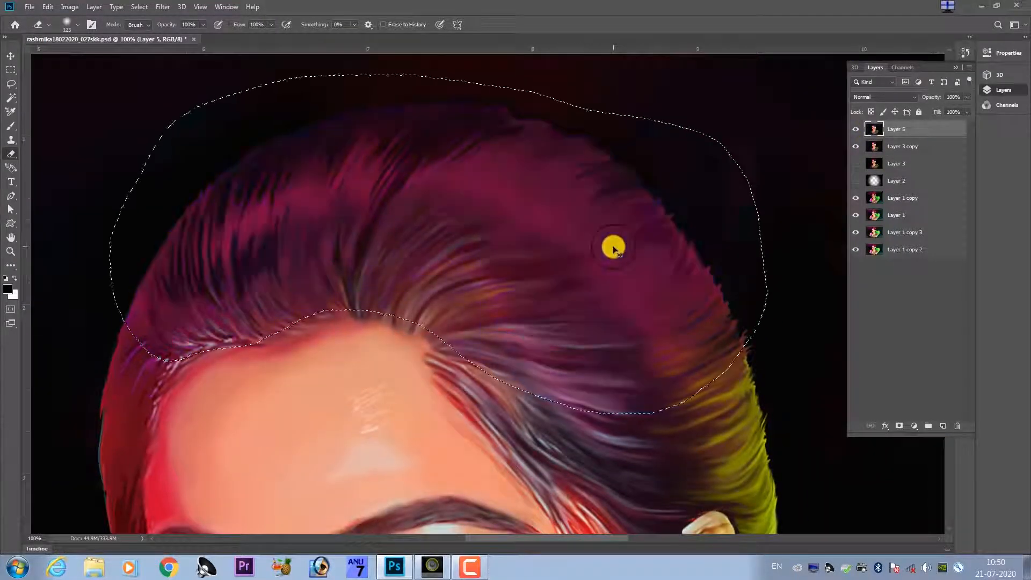
{"action": "key", "text": "ctrl+d"}
{"action": "key", "text": "ctrl+j"}
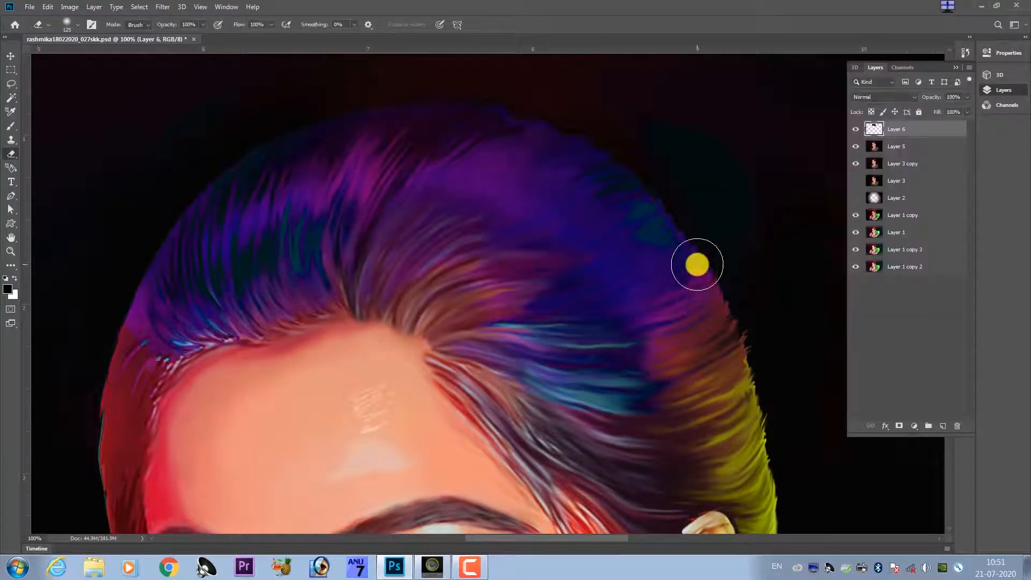
Erase the outer edges of the copied crown hair on Layer 6 with a soft eraser.
{"action": "key", "text": "bracketright"}
{"action": "key", "text": "bracketright"}
{"action": "key", "text": "bracketright"}
{"action": "mouse_move", "coordinate": [718, 279]}
{"action": "left_mouse_down"}
{"action": "mouse_move", "coordinate": [442, 108]}
{"action": "mouse_move", "coordinate": [274, 153]}
{"action": "left_mouse_up"}
{"action": "key", "text": "bracketleft"}
{"action": "key", "text": "bracketleft"}
{"action": "key", "text": "bracketleft"}
{"action": "key", "text": "bracketleft"}
{"action": "key", "text": "bracketleft"}
{"action": "key", "text": "ctrl+0"}
{"action": "key", "text": "ctrl+plus"}
{"action": "key", "text": "ctrl+plus"}
{"action": "left_click_drag", "start_coordinate": [409, 256], "coordinate": [430, 407]}
{"action": "mouse_move", "coordinate": [411, 300]}
{"action": "left_mouse_down"}
{"action": "mouse_move", "coordinate": [399, 364]}
{"action": "mouse_move", "coordinate": [400, 347]}
{"action": "left_mouse_up"}
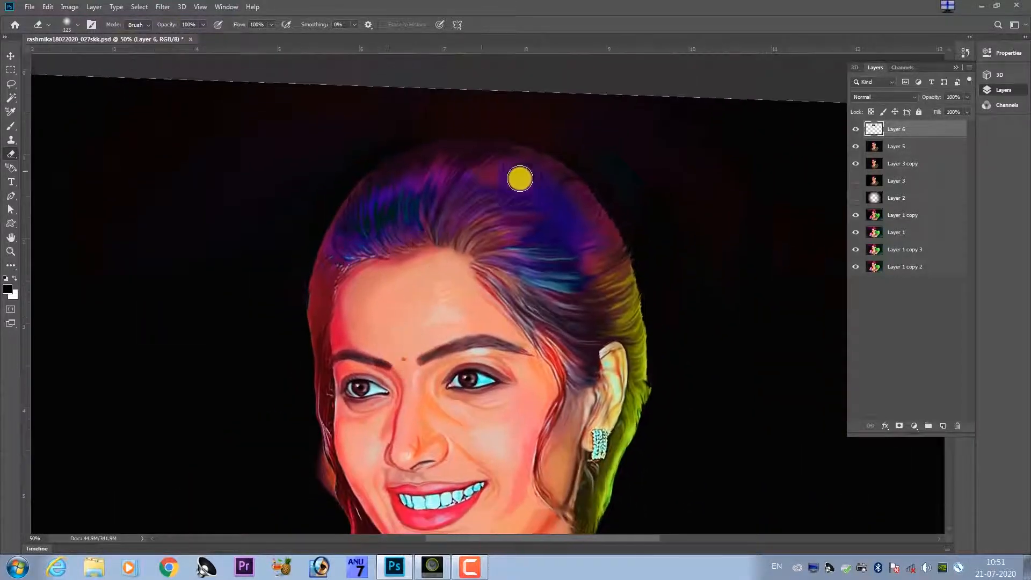
{"action": "left_click_drag", "start_coordinate": [551, 264], "coordinate": [523, 214]}
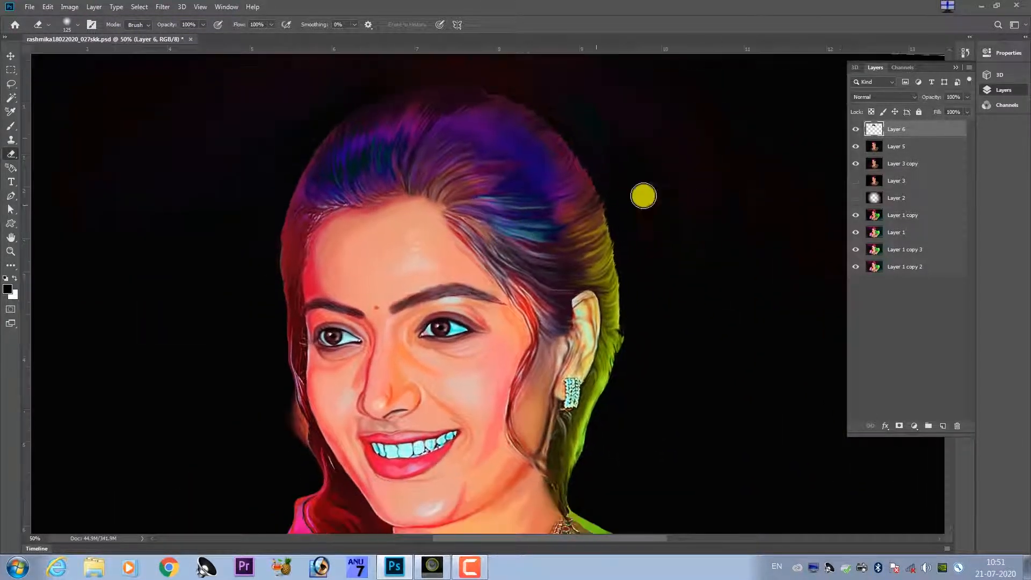
Set Layer 6 to Color Dodge and shift its hue to -11.
{"action": "left_click", "coordinate": [883, 96]}
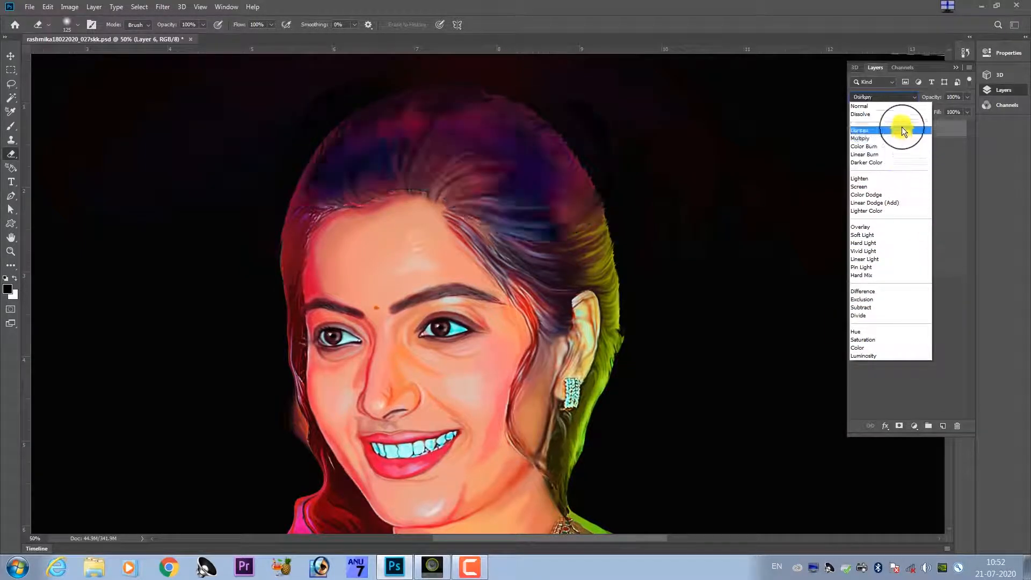
{"action": "left_click", "coordinate": [890, 198]}
{"action": "key", "text": "ctrl+u"}
{"action": "mouse_move", "coordinate": [783, 202]}
{"action": "left_mouse_down"}
{"action": "mouse_move", "coordinate": [829, 204]}
{"action": "mouse_move", "coordinate": [739, 208]}
{"action": "mouse_move", "coordinate": [786, 208]}
{"action": "mouse_move", "coordinate": [777, 209]}
{"action": "left_mouse_up"}
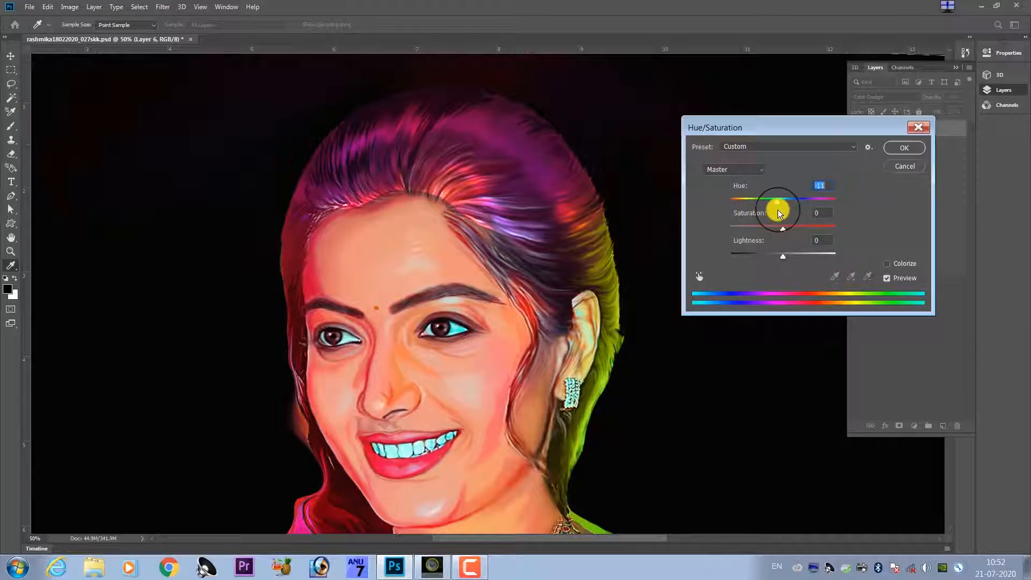
{"action": "key", "text": "Return"}
Erase the excess glow along the forehead hairline on Layer 6 with a 300 px eraser.
{"action": "key", "text": "e"}
{"action": "key", "text": "bracketright"}
{"action": "key", "text": "bracketright"}
{"action": "key", "text": "bracketright"}
{"action": "key", "text": "bracketright"}
{"action": "key", "text": "bracketright"}
{"action": "left_click_drag", "start_coordinate": [453, 196], "coordinate": [347, 216]}
{"action": "key", "text": "ctrl+minus"}
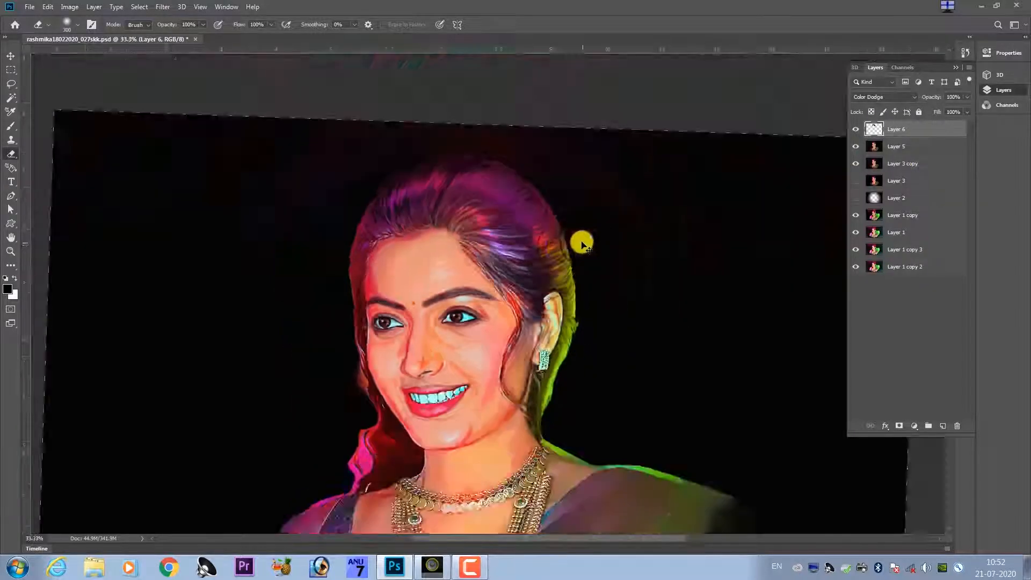
Merge Layer 6 with Layer 5 into one layer.
{"action": "key", "text": "ctrl+plus"}
{"action": "key", "text": "ctrl+plus"}
{"action": "left_click", "coordinate": [908, 149], "text": "ctrl"}
{"action": "key", "text": "ctrl+e"}
{"action": "left_click_drag", "start_coordinate": [434, 386], "coordinate": [506, 285]}
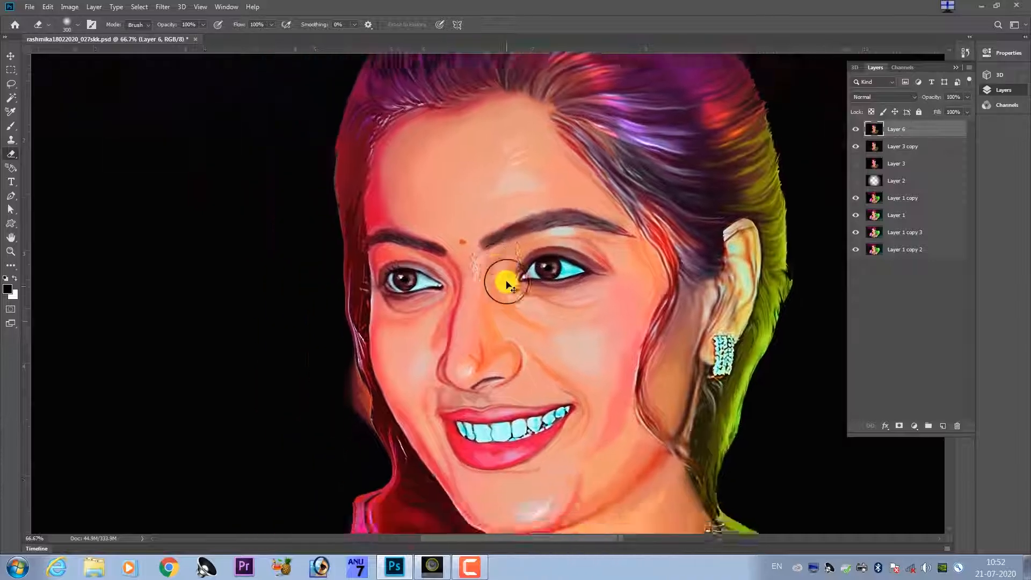
Select around the head's outline using the Magic Wand with tolerance 22.
{"action": "key", "text": "ctrl+minus"}
{"action": "key", "text": "ctrl+minus"}
{"action": "key", "text": "ctrl+minus"}
{"action": "key", "text": "l"}
{"action": "scroll", "coordinate": [453, 172], "scroll_direction": "up", "scroll_amount": 4}
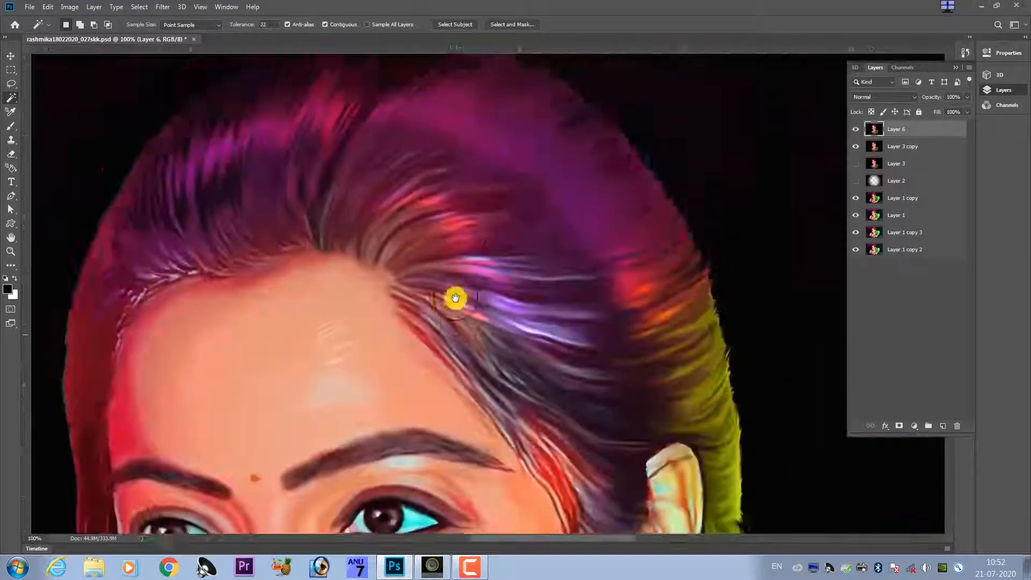
{"action": "left_click_drag", "start_coordinate": [383, 203], "coordinate": [376, 202]}
Correct the selection along the top of the hair with the Lasso and copy the cut-out figure to a new layer.
{"action": "left_click", "coordinate": [93, 25]}
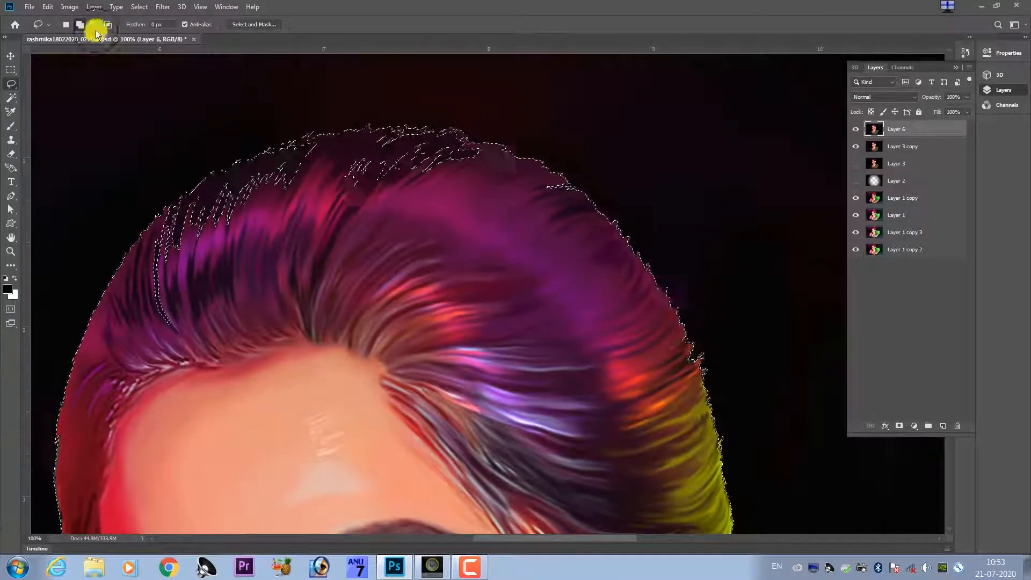
{"action": "left_click_drag", "start_coordinate": [521, 174], "coordinate": [461, 133]}
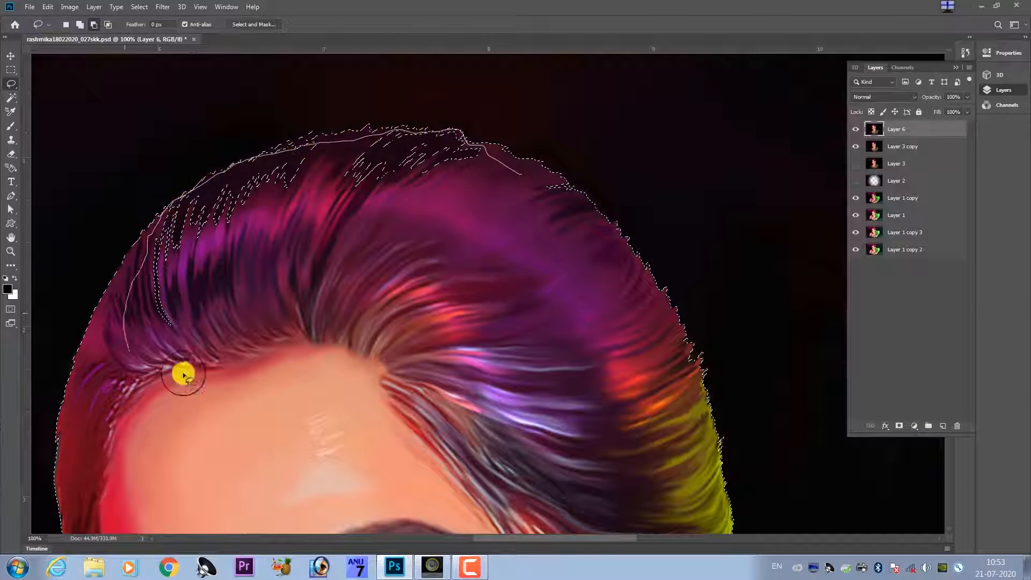
{"action": "left_click_drag", "start_coordinate": [184, 375], "coordinate": [184, 375]}
{"action": "mouse_move", "coordinate": [591, 219]}
{"action": "left_mouse_down"}
{"action": "mouse_move", "coordinate": [545, 180]}
{"action": "mouse_move", "coordinate": [570, 198]}
{"action": "left_mouse_up"}
{"action": "scroll", "coordinate": [549, 190], "scroll_direction": "down", "scroll_amount": 4}
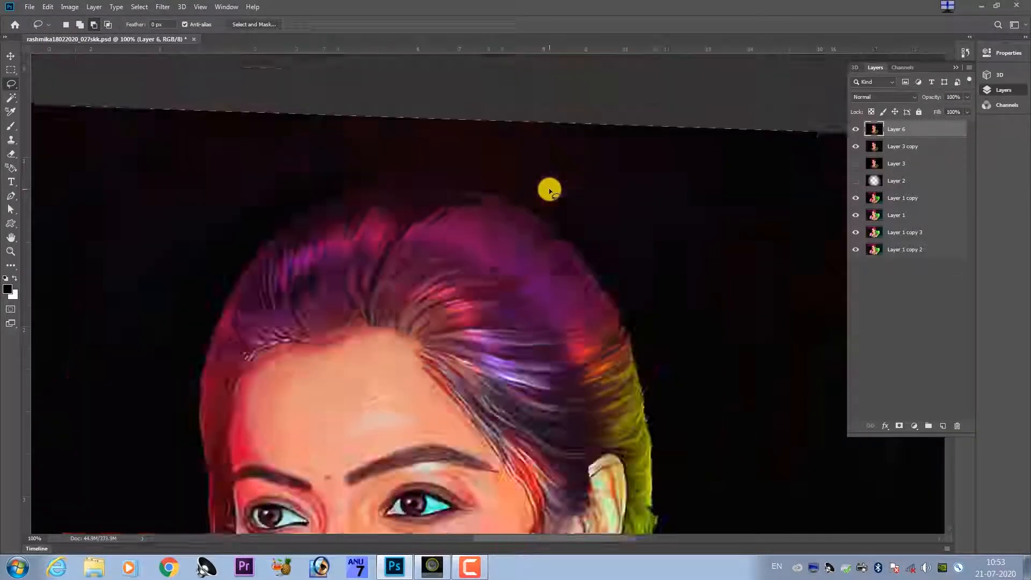
{"action": "key", "text": "ctrl+j"}
{"action": "key", "text": "ctrl+0"}
Switch to Windows Explorer and open the STUDIO BG 8X12 folder in E:, WORK, PSD COLLECTION PART 2.
{"action": "key", "text": "super+e"}
{"action": "double_click", "coordinate": [541, 328]}
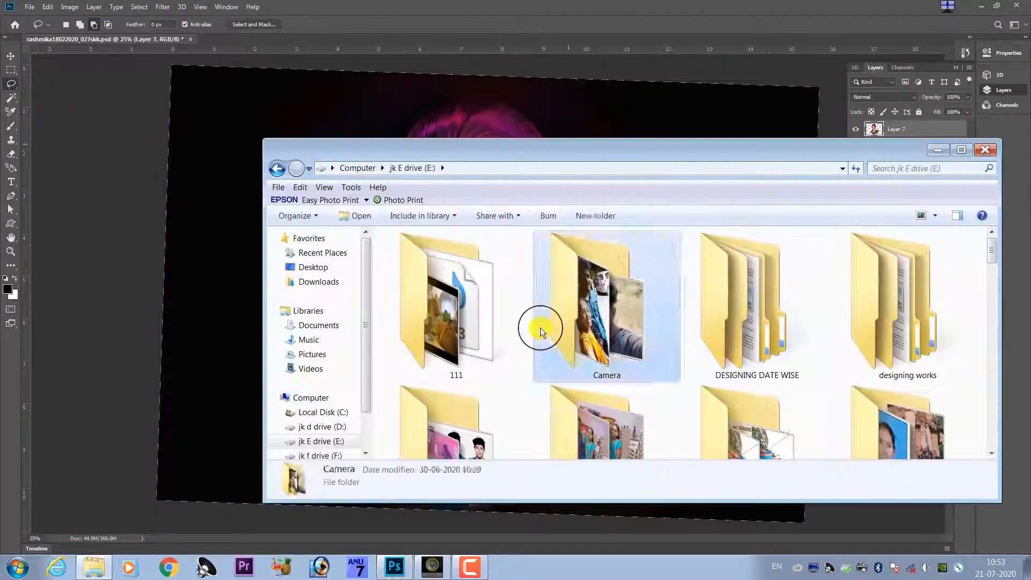
{"action": "scroll", "coordinate": [540, 328], "scroll_direction": "down", "scroll_amount": 10}
{"action": "double_click", "coordinate": [585, 330]}
{"action": "double_click", "coordinate": [758, 344]}
{"action": "left_click", "coordinate": [476, 316]}
{"action": "key", "text": "BackSpace"}
{"action": "left_click", "coordinate": [867, 341]}
{"action": "double_click", "coordinate": [868, 340]}
{"action": "double_click", "coordinate": [547, 315]}
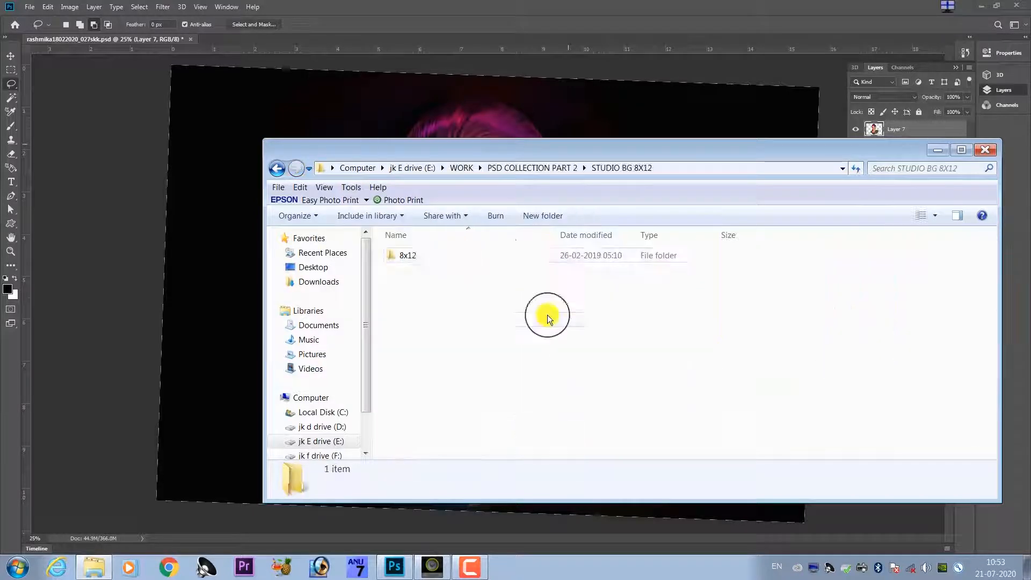
Look through the 8x12 subfolders and preview candidate studio backgrounds in ACDSee Quick View.
{"action": "double_click", "coordinate": [411, 255]}
{"action": "double_click", "coordinate": [430, 256]}
{"action": "double_click", "coordinate": [493, 268]}
{"action": "scroll", "coordinate": [725, 351], "scroll_direction": "down", "scroll_amount": 8}
{"action": "key", "text": "BackSpace"}
{"action": "double_click", "coordinate": [494, 254]}
{"action": "double_click", "coordinate": [562, 327]}
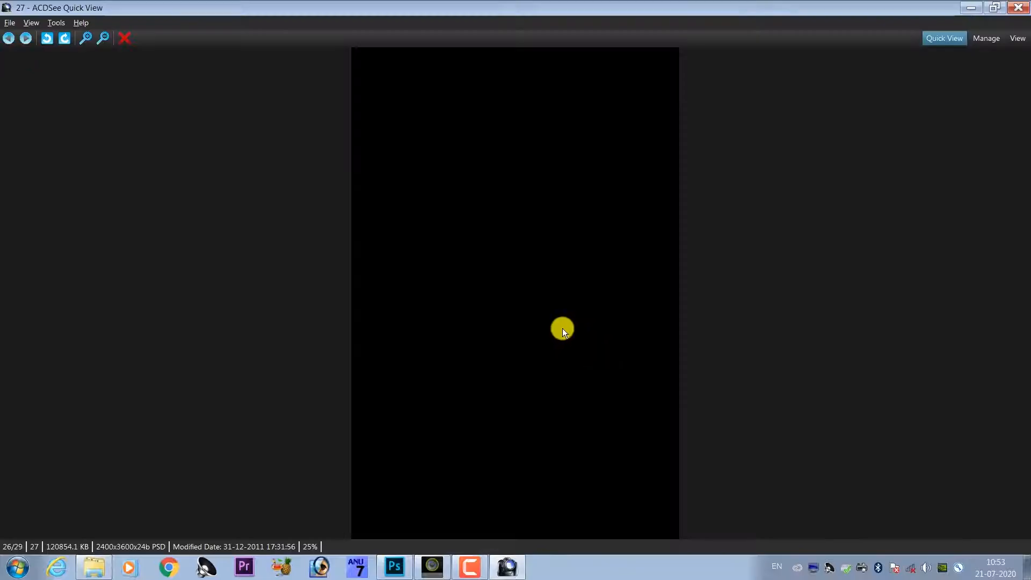
{"action": "key", "text": "Escape"}
{"action": "double_click", "coordinate": [552, 328]}
{"action": "key", "text": "Escape"}
Preview the backgrounds in another subfolder, from image 20 through to image 27.
{"action": "key", "text": "BackSpace"}
{"action": "double_click", "coordinate": [537, 285]}
{"action": "key", "text": "BackSpace"}
{"action": "double_click", "coordinate": [543, 271]}
{"action": "double_click", "coordinate": [591, 283]}
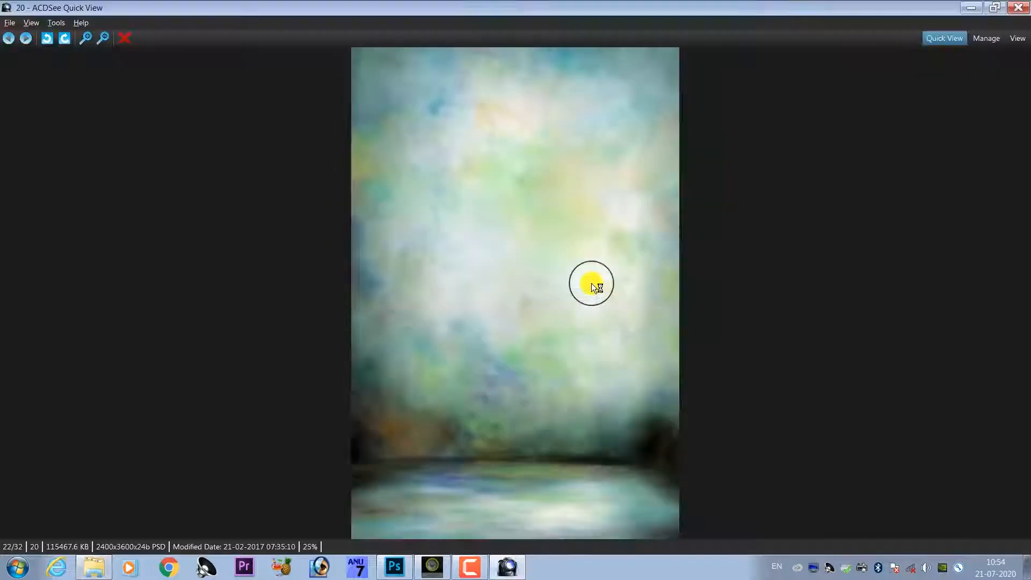
{"action": "scroll", "coordinate": [591, 283], "scroll_direction": "down", "scroll_amount": 8}
{"action": "scroll", "coordinate": [589, 283], "scroll_direction": "up", "scroll_amount": 3}
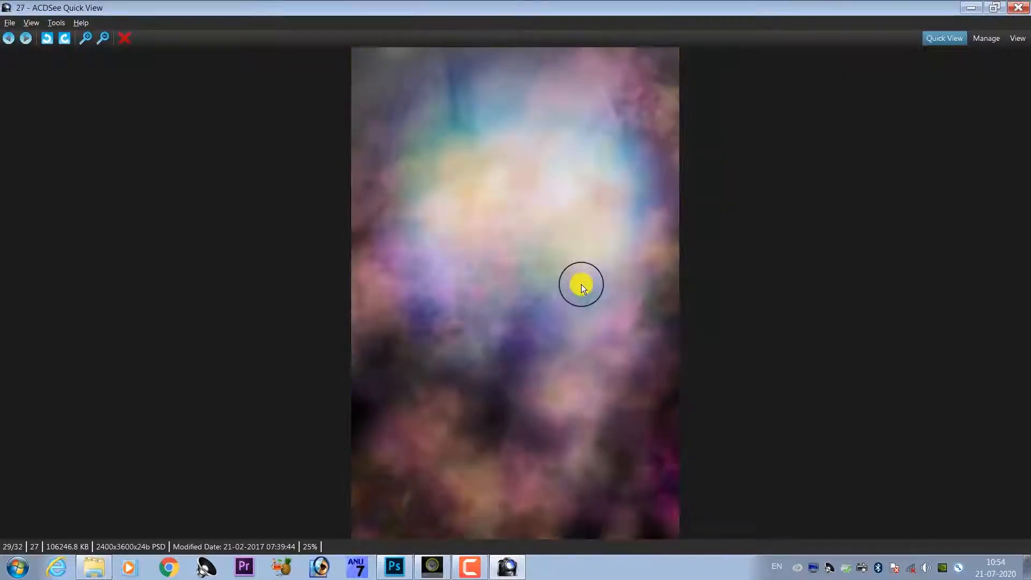
Open background 27.psd in Photoshop and paste a merged copy of it into the portrait document.
{"action": "key", "text": "Escape"}
{"action": "left_click", "coordinate": [619, 86]}
{"action": "key", "text": "ctrl+alt+shift+e"}
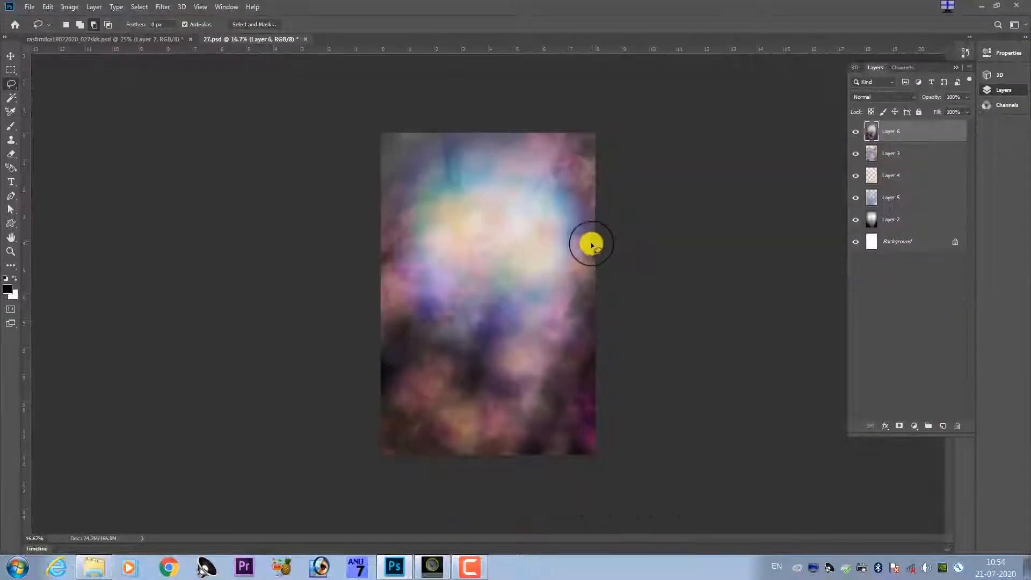
{"action": "key", "text": "ctrl+a"}
{"action": "key", "text": "ctrl+c"}
{"action": "key", "text": "ctrl+Tab"}
{"action": "key", "text": "ctrl+v"}
Rotate the pasted background 90° clockwise and scale it to cover the whole canvas.
{"action": "key", "text": "ctrl+t"}
{"action": "right_click", "coordinate": [526, 219]}
{"action": "right_click", "coordinate": [543, 266]}
{"action": "left_click", "coordinate": [586, 378]}
{"action": "left_click_drag", "start_coordinate": [734, 164], "coordinate": [885, 43]}
{"action": "left_click_drag", "start_coordinate": [239, 472], "coordinate": [131, 500]}
{"action": "key", "text": "Return"}
Duplicate the background layer and move the copy below the cut-out figure on Layer 7.
{"action": "key", "text": "ctrl+j"}
{"action": "key", "text": "ctrl+bracketleft"}
{"action": "key", "text": "ctrl+bracketleft"}
Try blending the top background, Layer 8, over the portrait in Color mode.
{"action": "left_click", "coordinate": [896, 129]}
{"action": "left_click", "coordinate": [883, 97]}
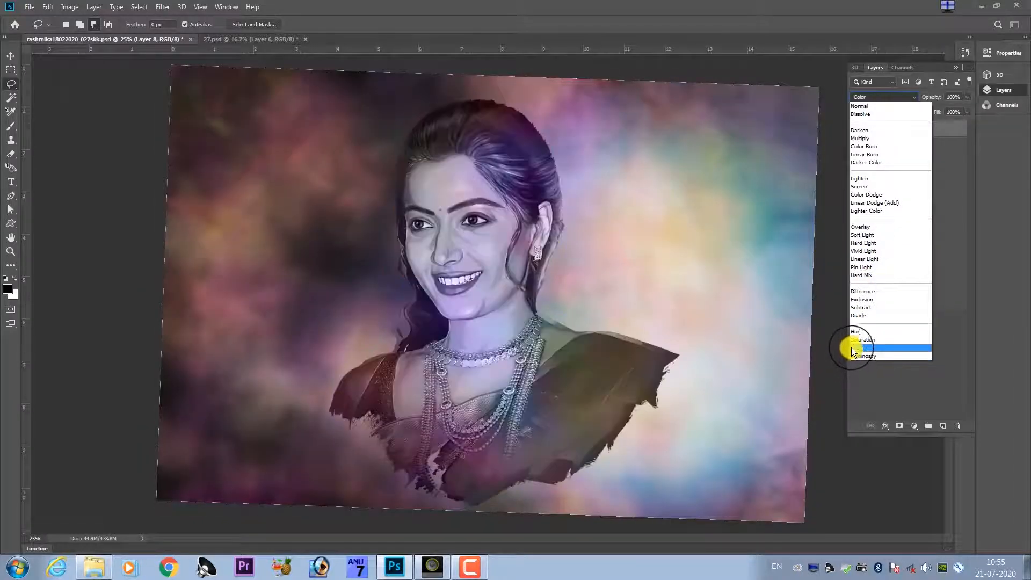
{"action": "left_click", "coordinate": [931, 127]}
Delete the top background layer, Layer 8.
{"action": "left_click", "coordinate": [957, 426]}
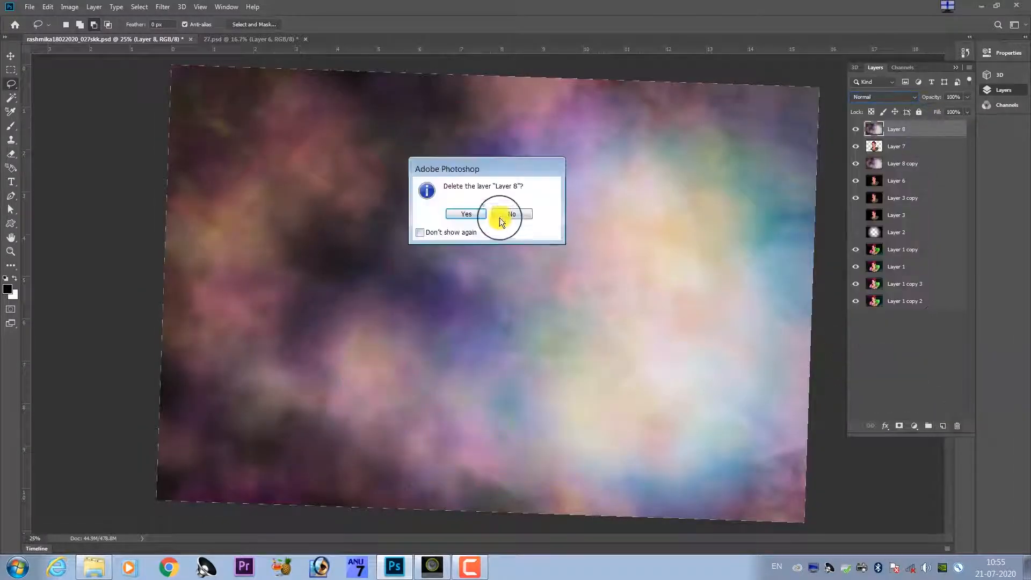
{"action": "left_click", "coordinate": [500, 215]}
{"action": "left_click", "coordinate": [953, 426]}
{"action": "left_click", "coordinate": [466, 214]}
{"action": "key", "text": "ctrl+plus"}
{"action": "key", "text": "ctrl+minus"}
Recolour the Layer 8 copy background to vivid blue, magenta and green with Hue/Saturation.
{"action": "left_click", "coordinate": [918, 149]}
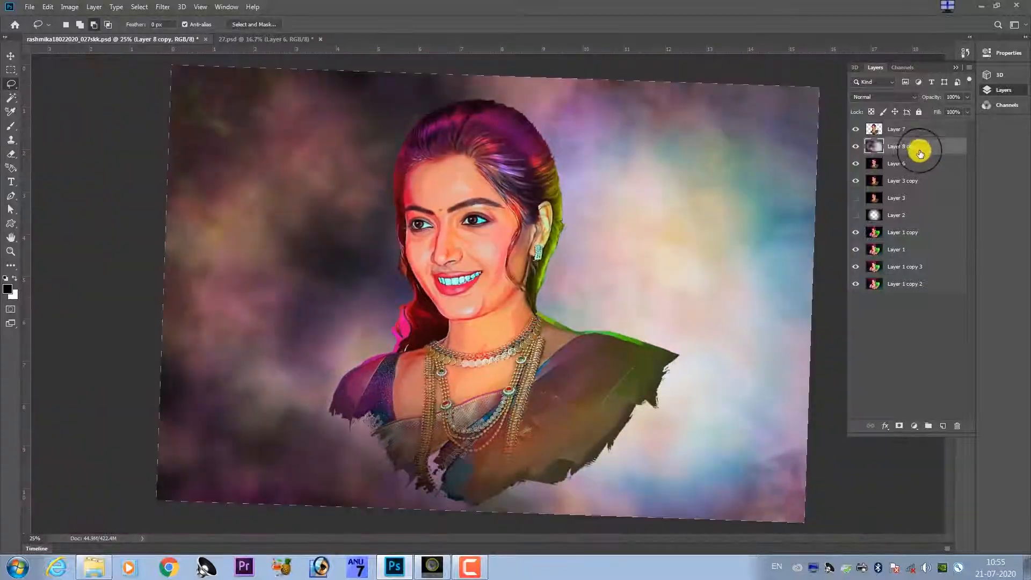
{"action": "key", "text": "ctrl+u"}
{"action": "left_click_drag", "start_coordinate": [783, 229], "coordinate": [746, 217]}
{"action": "key", "text": "Return"}
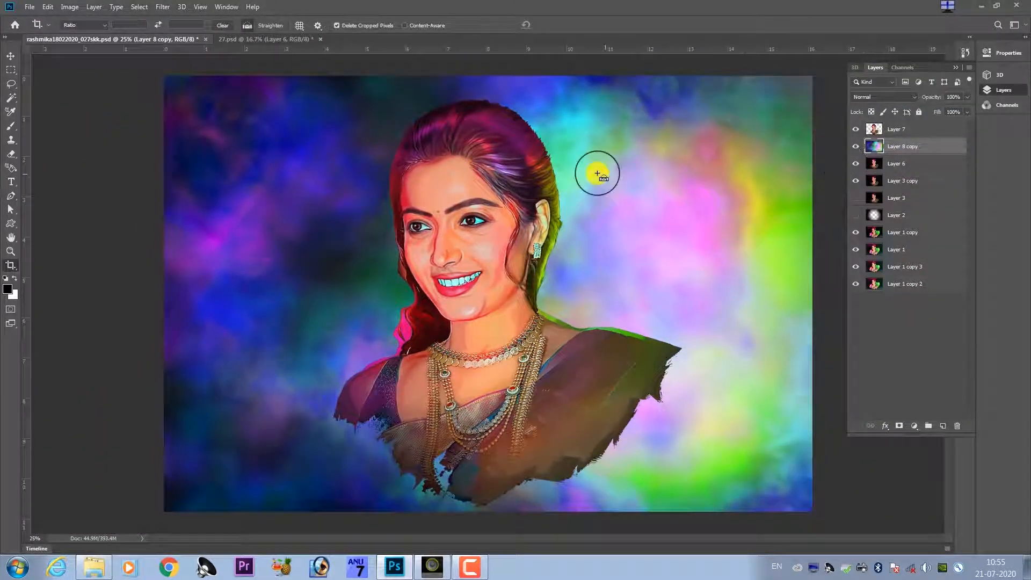
Apply the Camera Raw Filter to the Layer 8 copy with a dark vignette around the edges.
{"action": "key", "text": "ctrl+shift+a"}
{"action": "left_click", "coordinate": [948, 122]}
{"action": "left_click_drag", "start_coordinate": [943, 260], "coordinate": [879, 261]}
{"action": "left_click", "coordinate": [991, 523]}
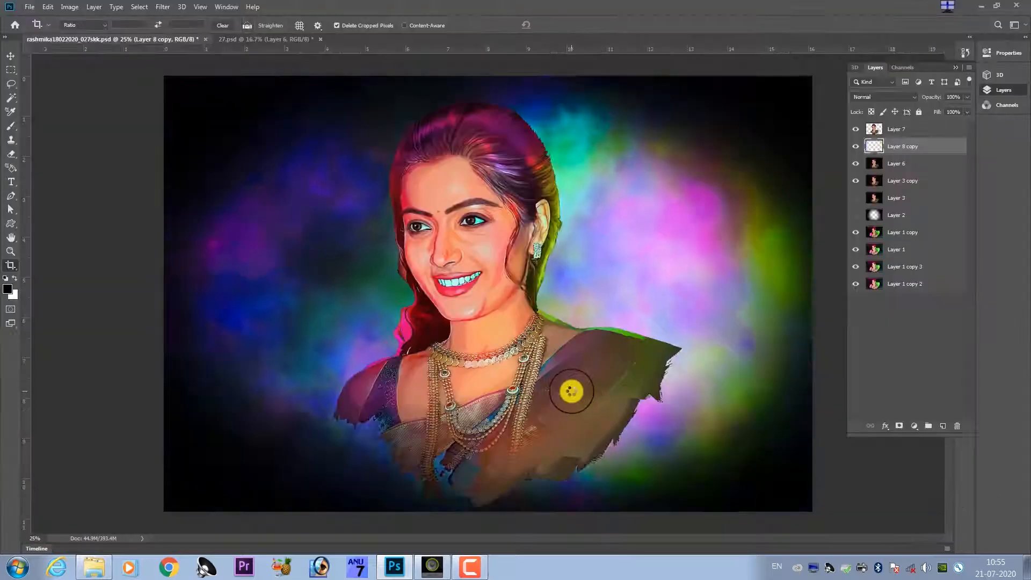
Create a new empty layer directly above the Layer 8 copy background.
{"action": "key", "text": "ctrl+plus"}
{"action": "key", "text": "ctrl+plus"}
{"action": "left_click_drag", "start_coordinate": [622, 173], "coordinate": [592, 235]}
{"action": "key", "text": "p"}
{"action": "key", "text": "ctrl+shift+alt+n"}
{"action": "key", "text": "l"}
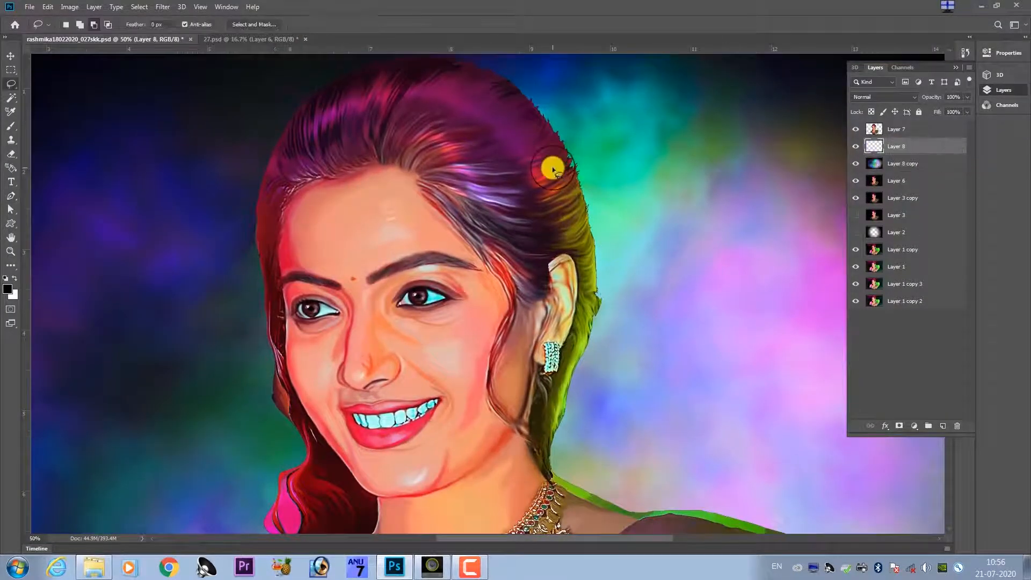
{"action": "left_click_drag", "start_coordinate": [550, 165], "coordinate": [536, 276]}
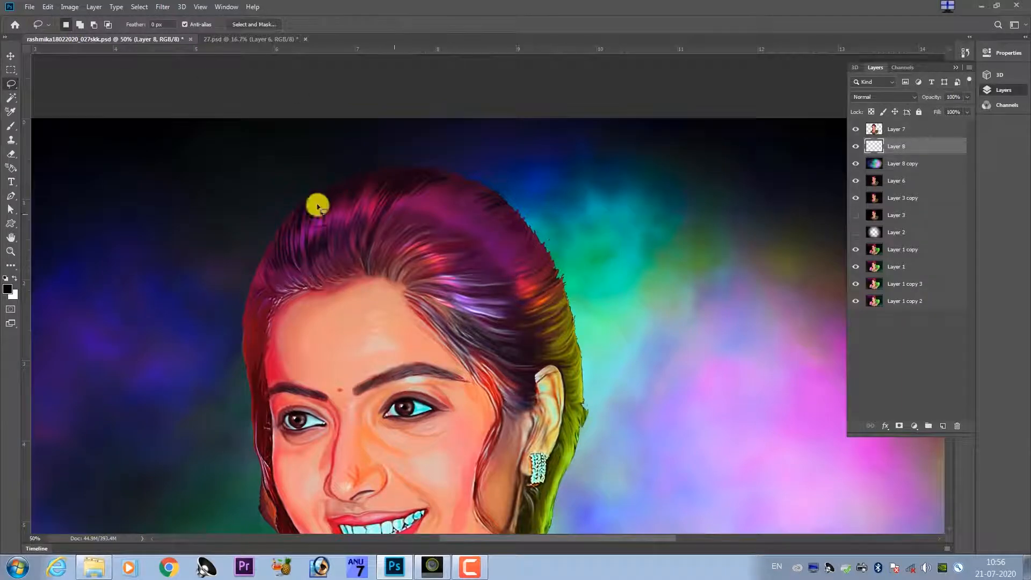
Pick a thin brush tip and set its Shape Dynamics size control to Stylus Wheel.
{"action": "key", "text": "b"}
{"action": "left_click", "coordinate": [77, 25]}
{"action": "left_click", "coordinate": [655, 398]}
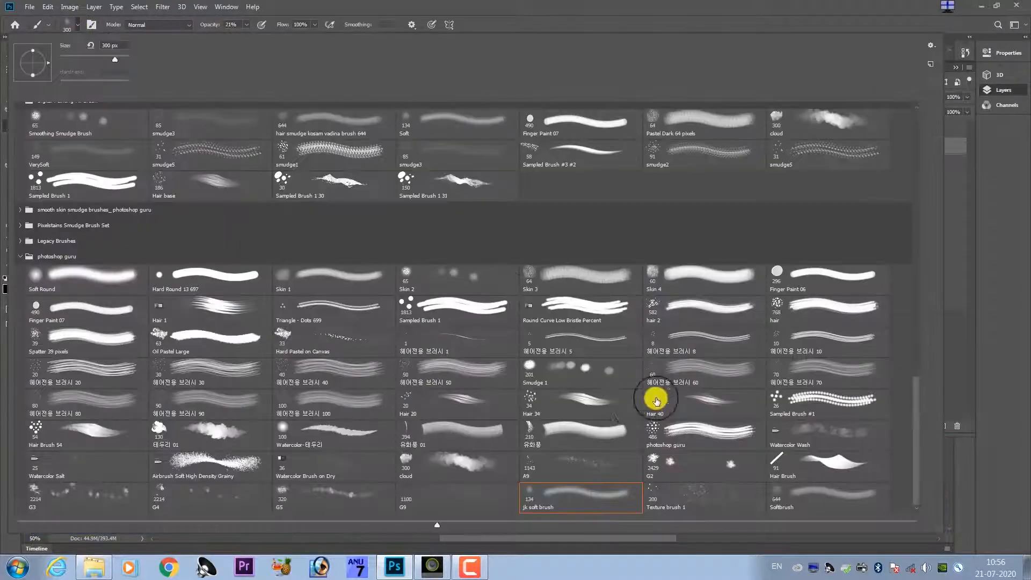
{"action": "left_click", "coordinate": [92, 26]}
{"action": "left_click", "coordinate": [666, 263]}
{"action": "left_click", "coordinate": [758, 292]}
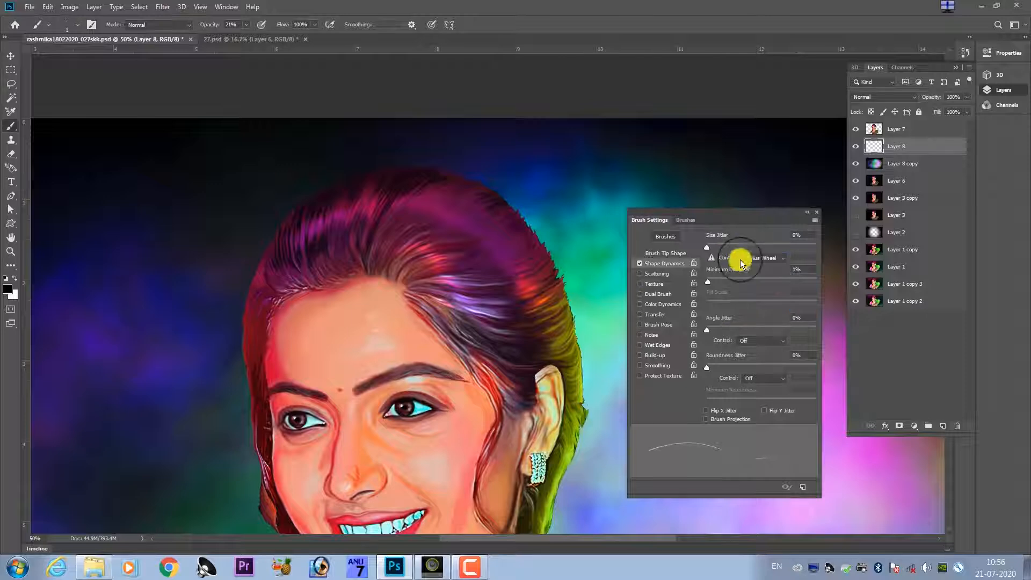
{"action": "key", "text": "F5"}
Set the brush opacity to 100% and paint thin black curling flyaway strands along the hair edge above the ear.
{"action": "key", "text": "ctrl+plus"}
{"action": "key", "text": "ctrl+plus"}
{"action": "left_click_drag", "start_coordinate": [635, 285], "coordinate": [388, 241]}
{"action": "key", "text": "ctrl+plus"}
{"action": "key", "text": "1"}
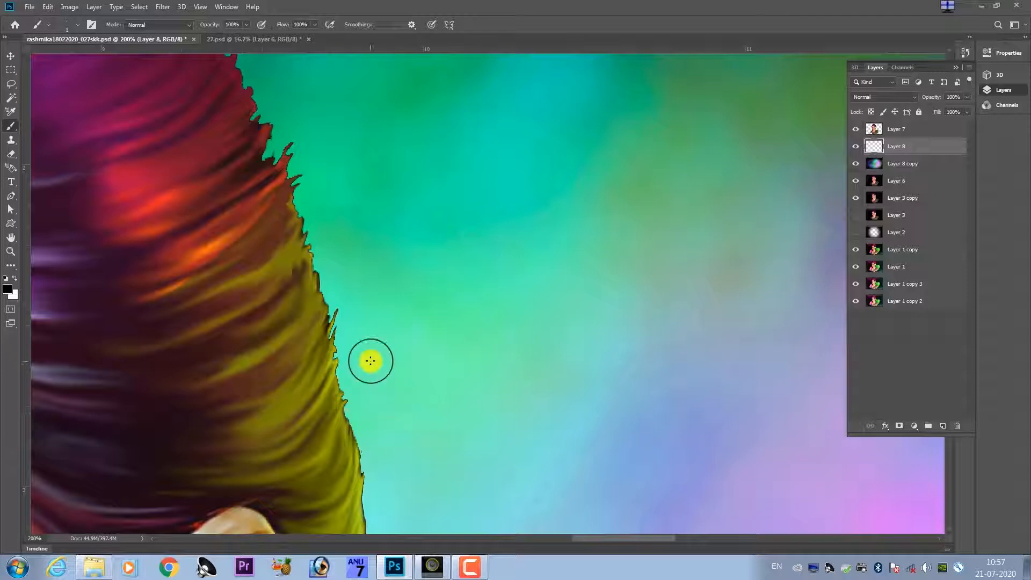
{"action": "key", "text": "ctrl+minus"}
{"action": "key", "text": "ctrl+minus"}
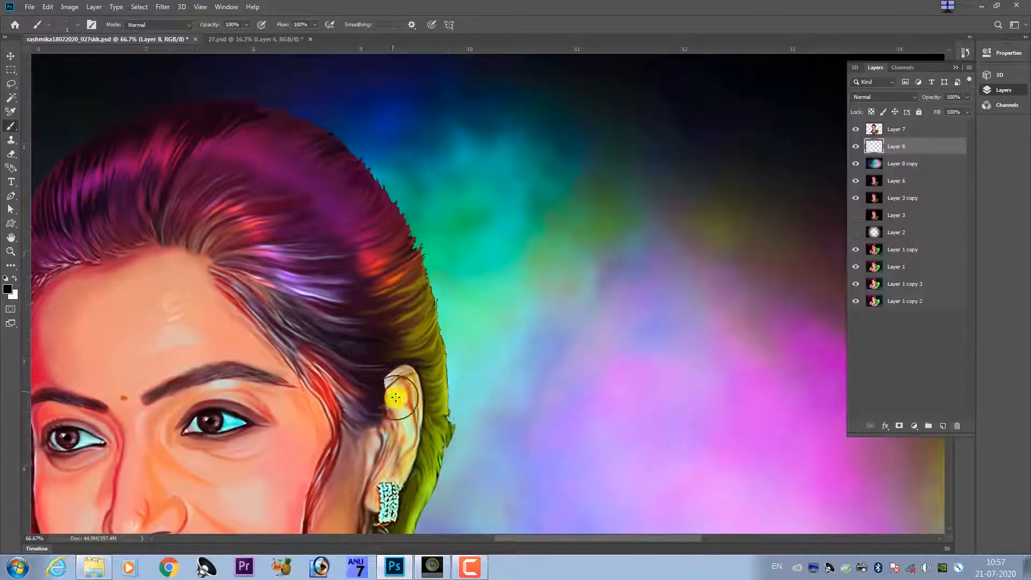
{"action": "key", "text": "ctrl+minus"}
{"action": "key", "text": "ctrl+minus"}
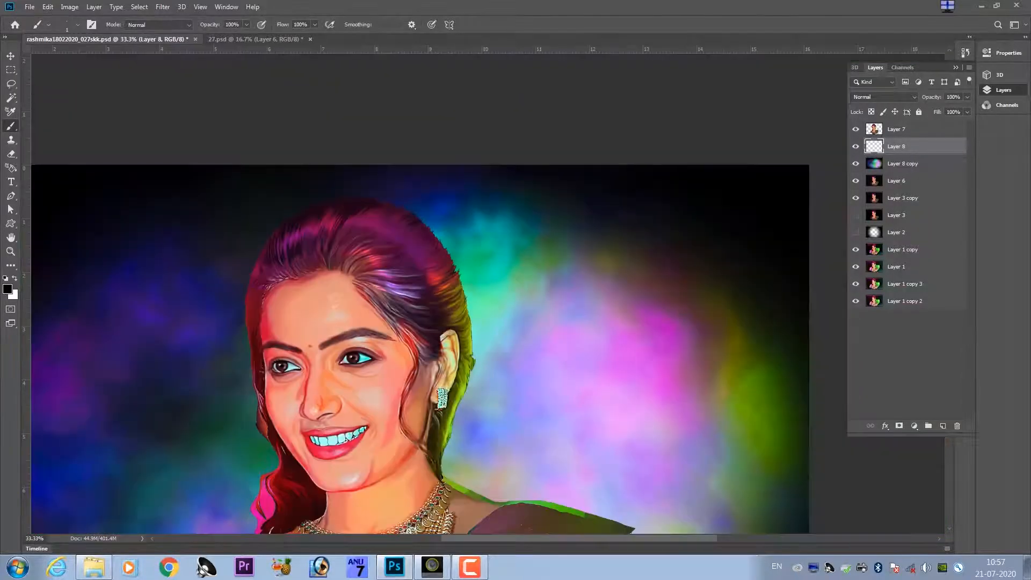
{"action": "key", "text": "ctrl+plus"}
{"action": "key", "text": "ctrl+plus"}
{"action": "key", "text": "ctrl+plus"}
{"action": "key", "text": "ctrl+plus"}
{"action": "key", "text": "ctrl+plus"}
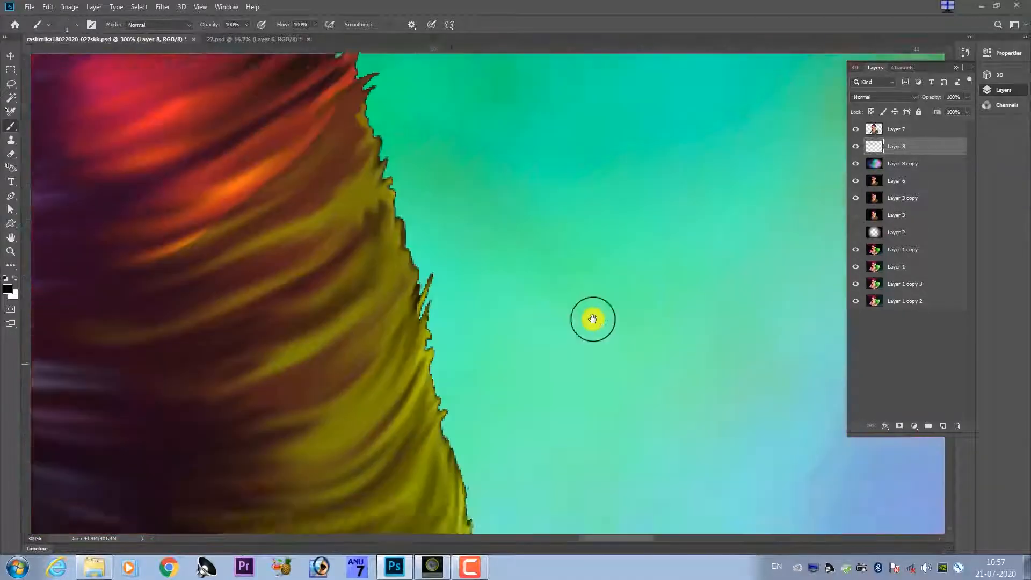
{"action": "left_click_drag", "start_coordinate": [408, 384], "coordinate": [451, 336]}
{"action": "left_click_drag", "start_coordinate": [408, 373], "coordinate": [426, 416]}
{"action": "mouse_move", "coordinate": [412, 367]}
{"action": "left_mouse_down"}
{"action": "mouse_move", "coordinate": [455, 330]}
{"action": "mouse_move", "coordinate": [527, 332]}
{"action": "left_mouse_up"}
{"action": "left_click_drag", "start_coordinate": [451, 287], "coordinate": [645, 371]}
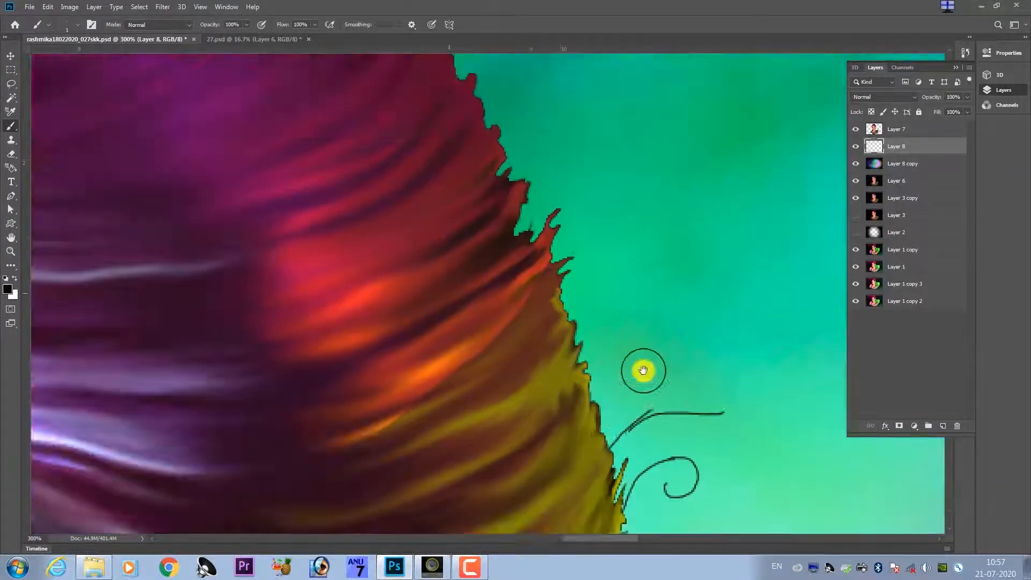
Draw wavy black strands off the olive hair edge beside the ear and undo the last two strokes.
{"action": "left_click_drag", "start_coordinate": [585, 510], "coordinate": [476, 355]}
{"action": "left_click_drag", "start_coordinate": [515, 282], "coordinate": [555, 264]}
{"action": "left_click_drag", "start_coordinate": [514, 293], "coordinate": [601, 312]}
{"action": "mouse_move", "coordinate": [539, 331]}
{"action": "left_mouse_down"}
{"action": "mouse_move", "coordinate": [525, 383]}
{"action": "mouse_move", "coordinate": [495, 288]}
{"action": "left_mouse_up"}
{"action": "key", "text": "ctrl+minus"}
{"action": "key", "text": "ctrl+plus"}
{"action": "left_click_drag", "start_coordinate": [511, 307], "coordinate": [490, 326]}
{"action": "left_click_drag", "start_coordinate": [495, 524], "coordinate": [433, 387]}
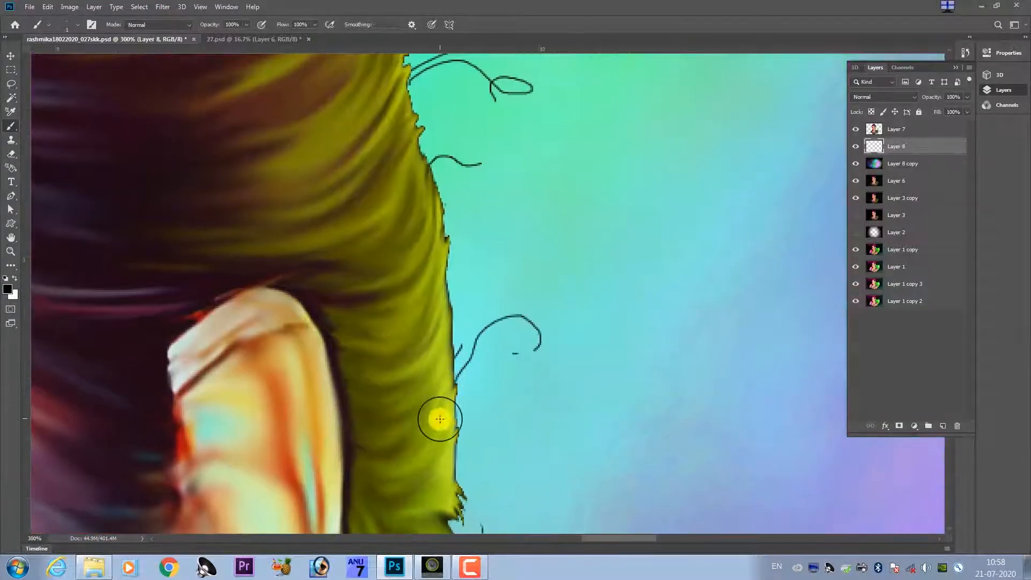
{"action": "key", "text": "ctrl+z"}
{"action": "key", "text": "ctrl+z"}
Draw long curled black strands hanging from the hair tuft behind the ear.
{"action": "left_click_drag", "start_coordinate": [444, 522], "coordinate": [449, 337]}
{"action": "left_click_drag", "start_coordinate": [474, 430], "coordinate": [497, 343]}
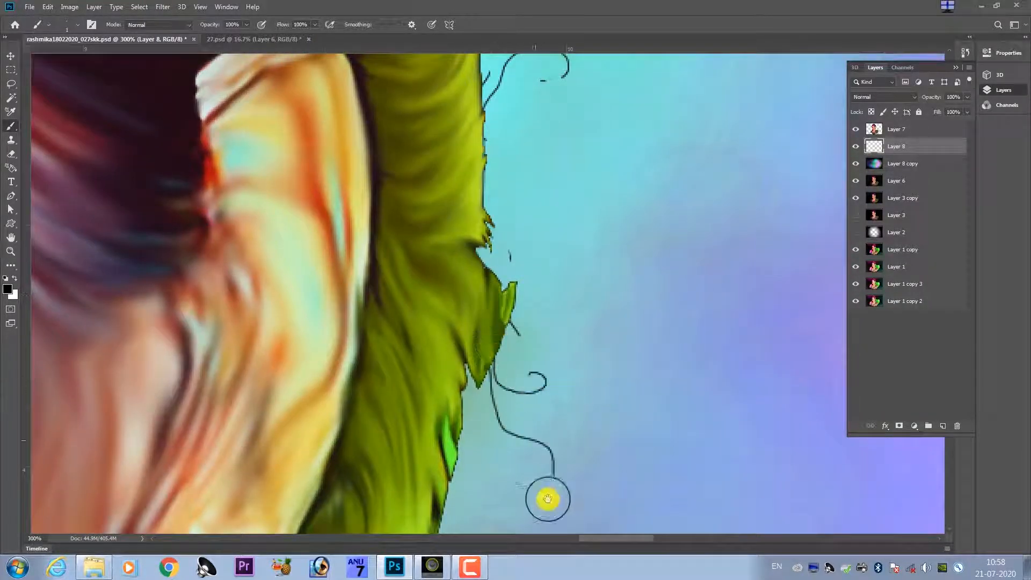
{"action": "left_click_drag", "start_coordinate": [548, 499], "coordinate": [577, 383]}
{"action": "left_click_drag", "start_coordinate": [574, 382], "coordinate": [625, 410]}
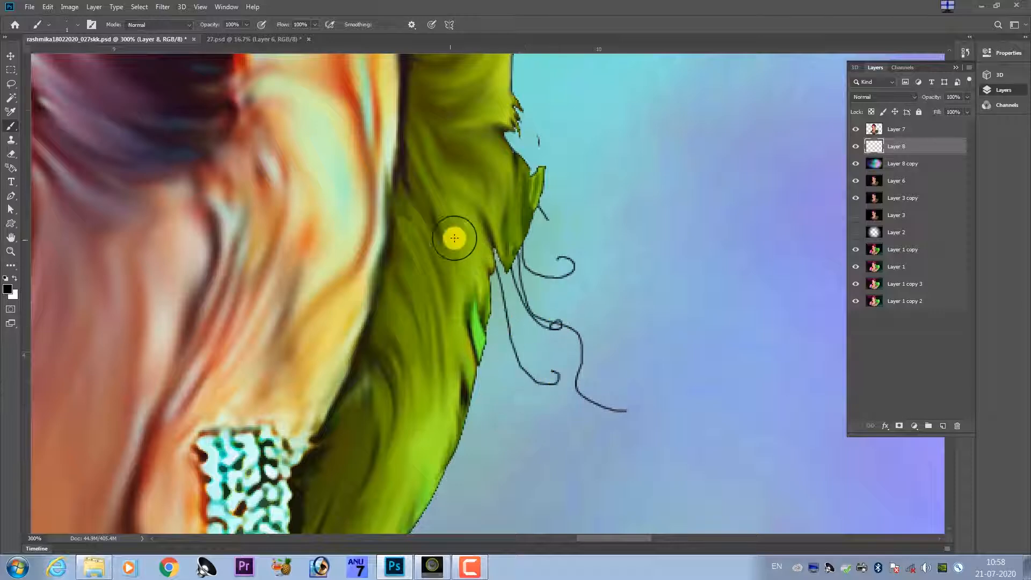
{"action": "left_click_drag", "start_coordinate": [493, 276], "coordinate": [536, 465]}
{"action": "left_click_drag", "start_coordinate": [476, 315], "coordinate": [516, 274]}
Paint looping black strands along the green hair edge beside the earring.
{"action": "left_click_drag", "start_coordinate": [531, 238], "coordinate": [565, 412]}
{"action": "left_click_drag", "start_coordinate": [511, 254], "coordinate": [573, 197]}
{"action": "mouse_move", "coordinate": [575, 270]}
{"action": "left_mouse_down"}
{"action": "mouse_move", "coordinate": [559, 435]}
{"action": "mouse_move", "coordinate": [563, 409]}
{"action": "left_mouse_up"}
{"action": "left_click_drag", "start_coordinate": [576, 272], "coordinate": [569, 367]}
{"action": "left_click_drag", "start_coordinate": [521, 393], "coordinate": [575, 277]}
{"action": "left_click_drag", "start_coordinate": [570, 315], "coordinate": [566, 359]}
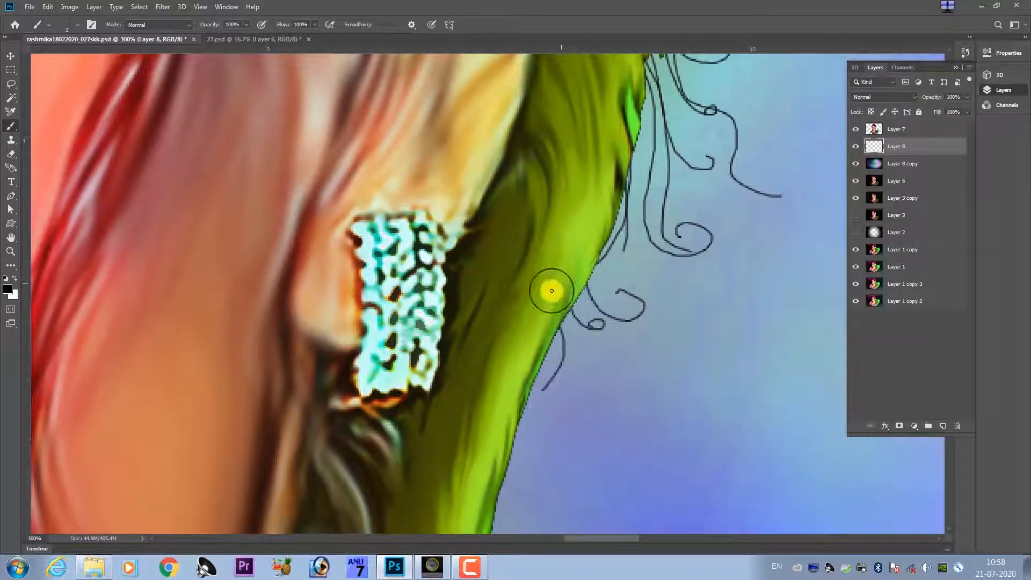
{"action": "left_click_drag", "start_coordinate": [617, 194], "coordinate": [606, 314]}
{"action": "left_click_drag", "start_coordinate": [592, 272], "coordinate": [631, 409]}
Add short downward black strands to the green hair edge just below the earring.
{"action": "key", "text": "ctrl+minus"}
{"action": "key", "text": "ctrl+minus"}
{"action": "key", "text": "ctrl+minus"}
{"action": "key", "text": "ctrl+minus"}
{"action": "key", "text": "ctrl+plus"}
{"action": "key", "text": "ctrl+plus"}
{"action": "key", "text": "ctrl+plus"}
{"action": "key", "text": "ctrl+plus"}
{"action": "left_click_drag", "start_coordinate": [506, 344], "coordinate": [556, 186]}
{"action": "left_click_drag", "start_coordinate": [567, 249], "coordinate": [576, 310]}
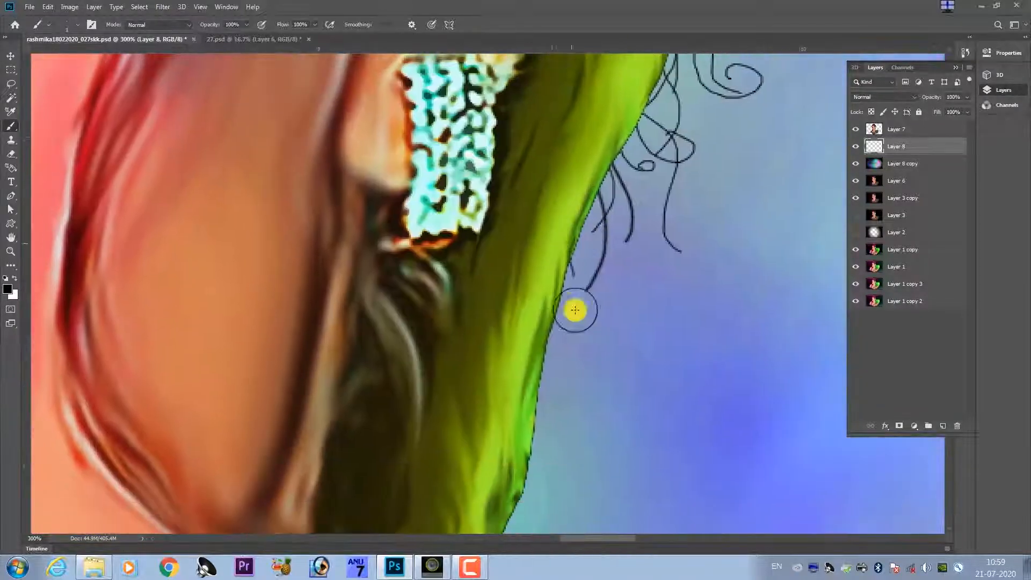
Continue the fine black strands down the narrowing hair edge to the nape of the neck.
{"action": "left_click_drag", "start_coordinate": [548, 460], "coordinate": [575, 324]}
{"action": "left_click_drag", "start_coordinate": [560, 337], "coordinate": [571, 410]}
{"action": "left_click_drag", "start_coordinate": [527, 442], "coordinate": [554, 354]}
{"action": "left_click_drag", "start_coordinate": [562, 300], "coordinate": [559, 410]}
{"action": "left_click_drag", "start_coordinate": [517, 437], "coordinate": [543, 342]}
{"action": "left_click_drag", "start_coordinate": [538, 319], "coordinate": [568, 470]}
{"action": "left_click_drag", "start_coordinate": [578, 489], "coordinate": [579, 389]}
{"action": "left_click_drag", "start_coordinate": [533, 363], "coordinate": [563, 423]}
Paint short upright black strands on the red hair edge at the upper back of the head.
{"action": "left_click_drag", "start_coordinate": [586, 116], "coordinate": [561, 435]}
{"action": "left_click_drag", "start_coordinate": [582, 378], "coordinate": [601, 457]}
{"action": "left_click_drag", "start_coordinate": [563, 162], "coordinate": [542, 473]}
{"action": "left_click_drag", "start_coordinate": [617, 107], "coordinate": [586, 363]}
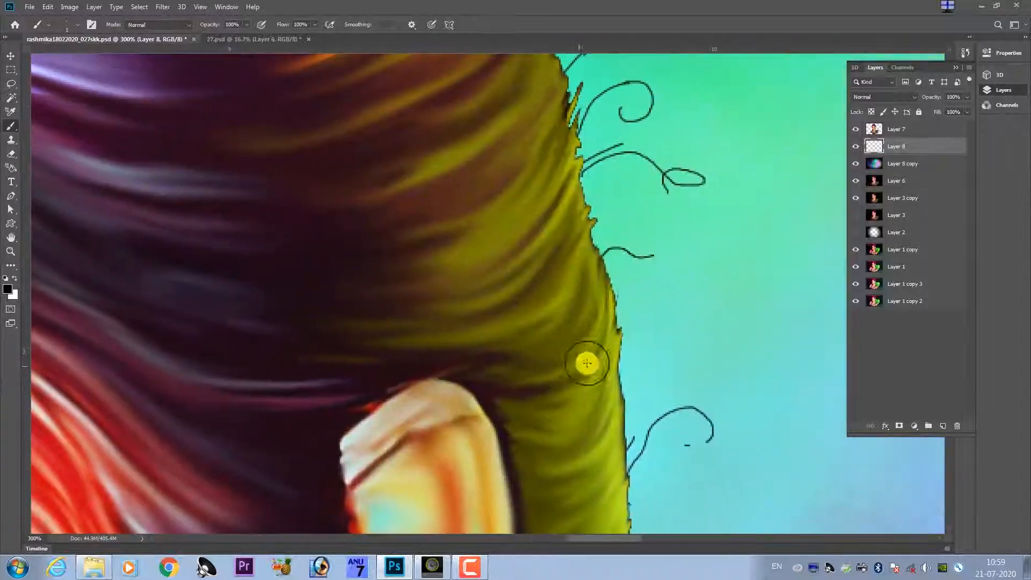
{"action": "left_click_drag", "start_coordinate": [510, 97], "coordinate": [639, 473]}
{"action": "left_click_drag", "start_coordinate": [561, 210], "coordinate": [605, 402]}
{"action": "left_click_drag", "start_coordinate": [603, 327], "coordinate": [609, 306]}
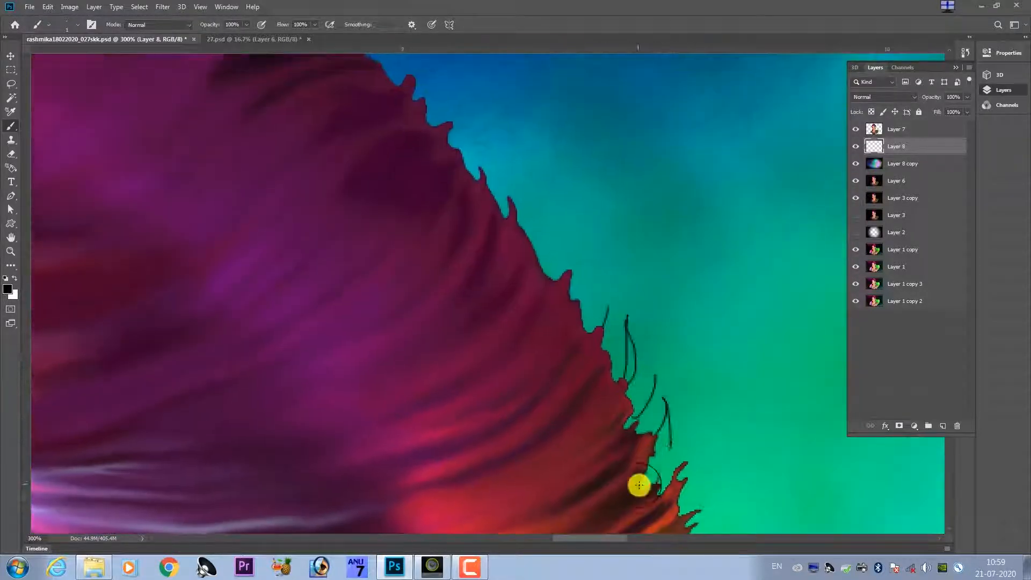
Draw fine black strands along the crown edge against the blue background.
{"action": "left_click_drag", "start_coordinate": [376, 161], "coordinate": [663, 410]}
{"action": "left_click_drag", "start_coordinate": [344, 177], "coordinate": [629, 427]}
{"action": "left_click_drag", "start_coordinate": [657, 386], "coordinate": [493, 346]}
{"action": "left_click_drag", "start_coordinate": [507, 314], "coordinate": [548, 350]}
{"action": "left_click_drag", "start_coordinate": [615, 401], "coordinate": [596, 390]}
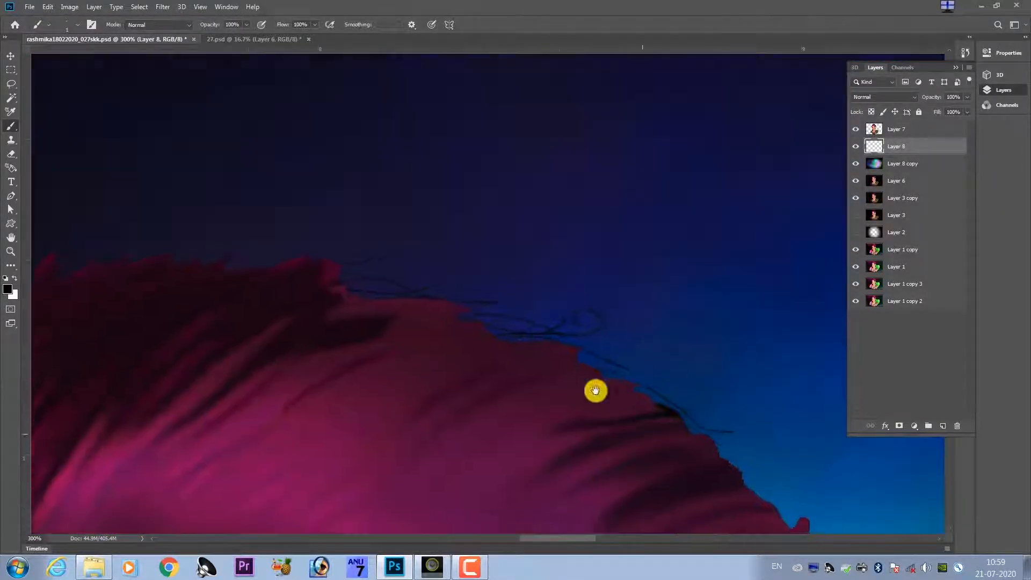
Switch the brush colour to white and draw short curled strands along the dark top of the crown.
{"action": "left_click_drag", "start_coordinate": [676, 451], "coordinate": [596, 344]}
{"action": "left_click_drag", "start_coordinate": [639, 343], "coordinate": [749, 413]}
{"action": "left_click_drag", "start_coordinate": [322, 225], "coordinate": [621, 274]}
{"action": "left_click_drag", "start_coordinate": [268, 215], "coordinate": [566, 263]}
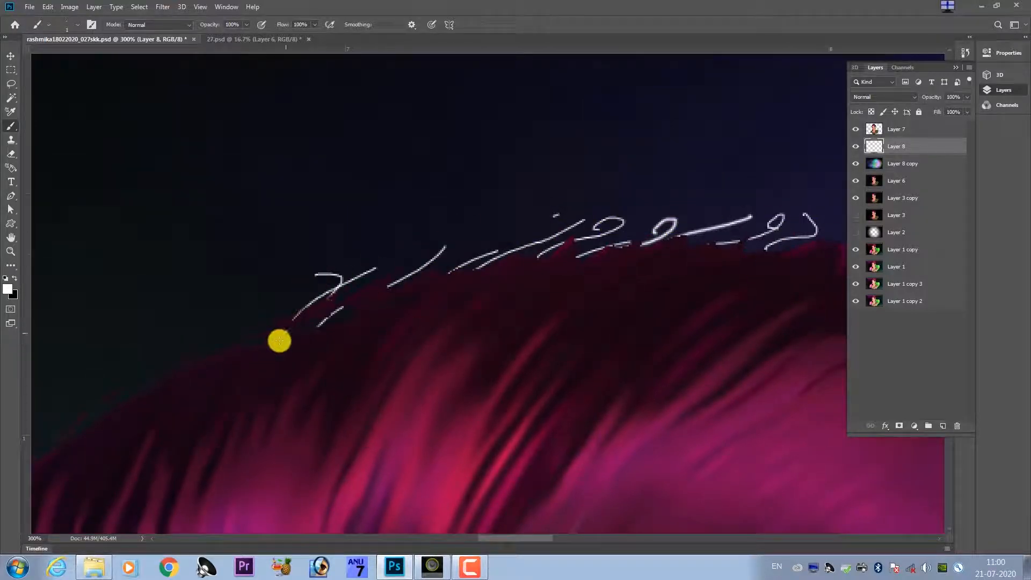
{"action": "key", "text": "ctrl+minus"}
{"action": "key", "text": "ctrl+minus"}
{"action": "key", "text": "ctrl+minus"}
{"action": "key", "text": "ctrl+minus"}
{"action": "key", "text": "ctrl+plus"}
{"action": "key", "text": "ctrl+plus"}
{"action": "left_click_drag", "start_coordinate": [371, 299], "coordinate": [372, 346]}
{"action": "left_click_drag", "start_coordinate": [389, 363], "coordinate": [410, 340]}
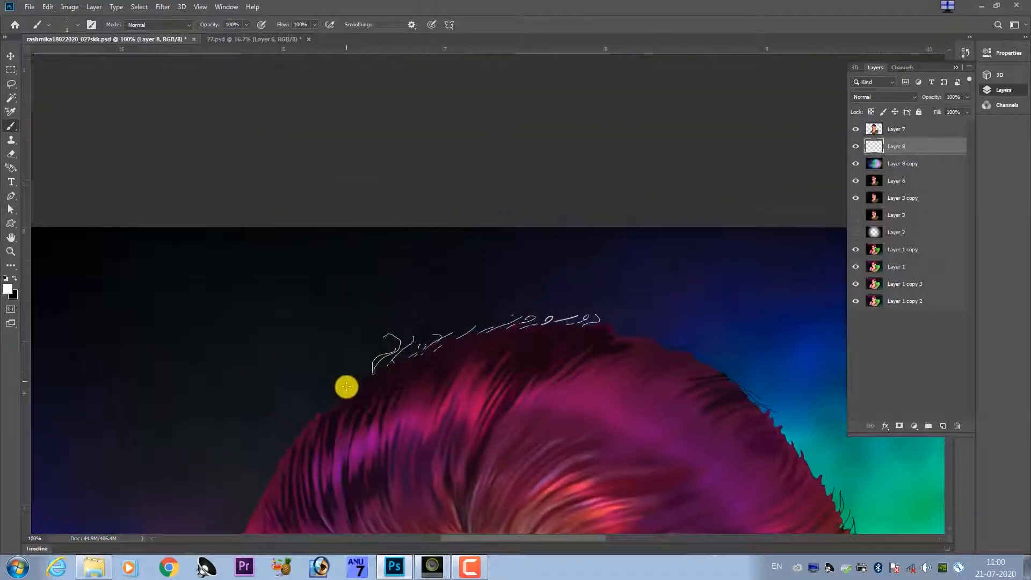
Paint long curling white strands off the upper front hair edge against the dark background.
{"action": "left_click_drag", "start_coordinate": [371, 374], "coordinate": [341, 352]}
{"action": "left_click_drag", "start_coordinate": [344, 387], "coordinate": [431, 319]}
{"action": "mouse_move", "coordinate": [421, 334]}
{"action": "left_mouse_down"}
{"action": "mouse_move", "coordinate": [435, 310]}
{"action": "mouse_move", "coordinate": [338, 339]}
{"action": "left_mouse_up"}
{"action": "left_click_drag", "start_coordinate": [394, 369], "coordinate": [454, 328]}
{"action": "left_click_drag", "start_coordinate": [425, 368], "coordinate": [451, 314]}
{"action": "left_click_drag", "start_coordinate": [442, 335], "coordinate": [398, 353]}
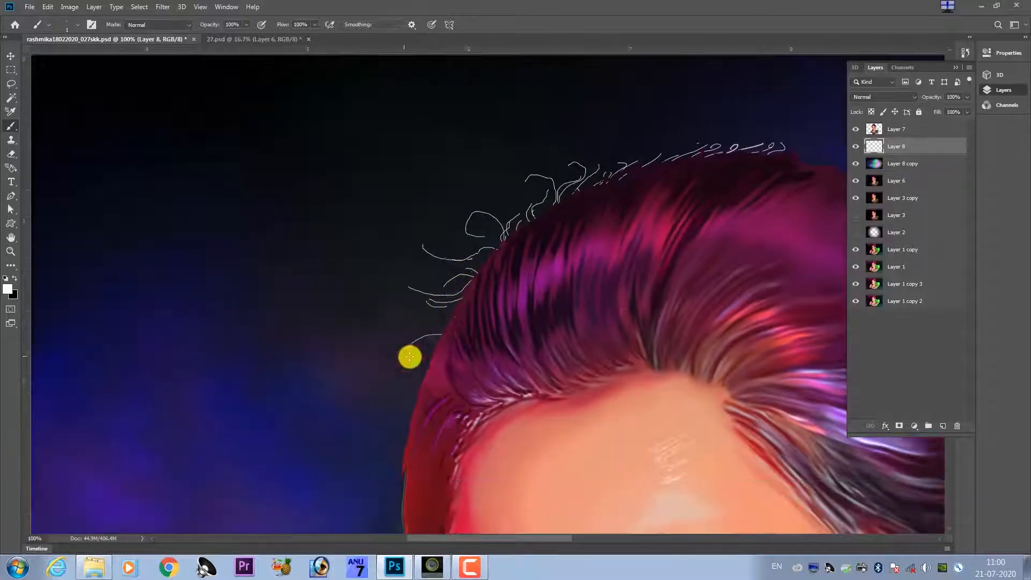
Add small white curled strands to the hair edge beside the forehead and temple.
{"action": "left_click_drag", "start_coordinate": [448, 321], "coordinate": [418, 313]}
{"action": "left_click_drag", "start_coordinate": [441, 334], "coordinate": [422, 335]}
{"action": "left_click_drag", "start_coordinate": [436, 358], "coordinate": [413, 367]}
{"action": "left_click_drag", "start_coordinate": [428, 361], "coordinate": [439, 318]}
{"action": "scroll", "coordinate": [414, 354], "scroll_direction": "down", "scroll_amount": 3}
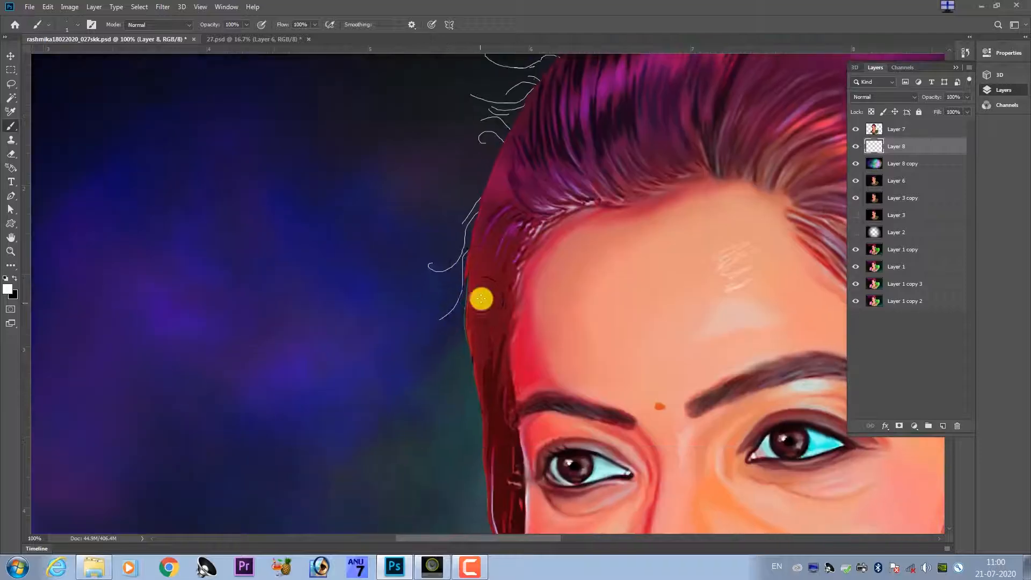
Continue thin white strands down the red hair edge beside the eye and cheek.
{"action": "left_click_drag", "start_coordinate": [475, 388], "coordinate": [467, 417]}
{"action": "left_click_drag", "start_coordinate": [481, 417], "coordinate": [456, 349]}
{"action": "left_click_drag", "start_coordinate": [456, 351], "coordinate": [454, 374]}
{"action": "left_click_drag", "start_coordinate": [459, 404], "coordinate": [442, 410]}
{"action": "left_click_drag", "start_coordinate": [474, 372], "coordinate": [469, 269]}
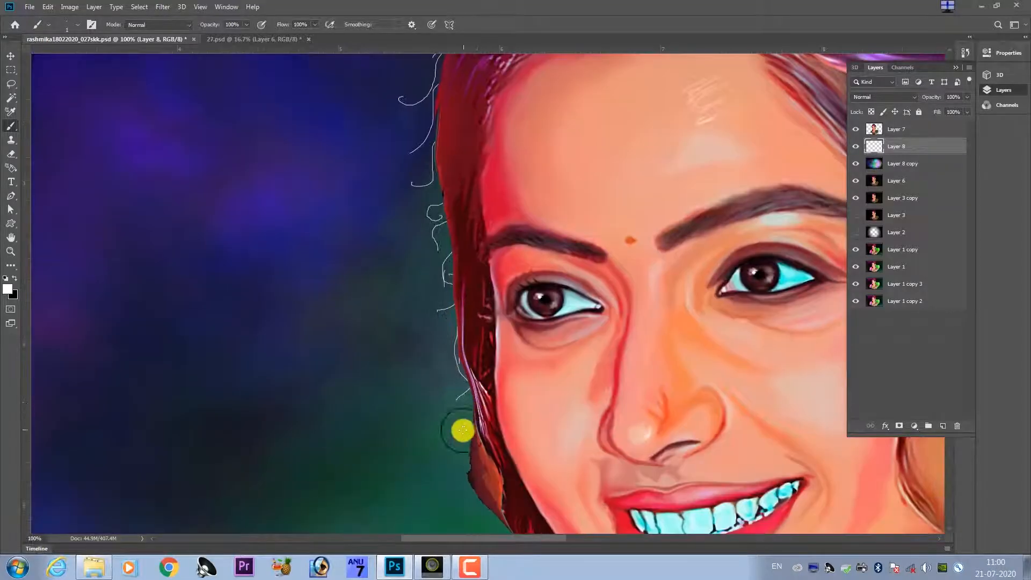
{"action": "left_click_drag", "start_coordinate": [466, 230], "coordinate": [507, 444]}
Add a few fine white strands on the crown where it meets the blue background.
{"action": "left_click_drag", "start_coordinate": [488, 233], "coordinate": [471, 247]}
{"action": "left_click_drag", "start_coordinate": [537, 183], "coordinate": [296, 435]}
{"action": "left_click_drag", "start_coordinate": [632, 260], "coordinate": [702, 280]}
{"action": "left_click_drag", "start_coordinate": [737, 340], "coordinate": [550, 311]}
{"action": "left_click_drag", "start_coordinate": [519, 251], "coordinate": [530, 253]}
{"action": "left_click", "coordinate": [520, 272], "text": "alt"}
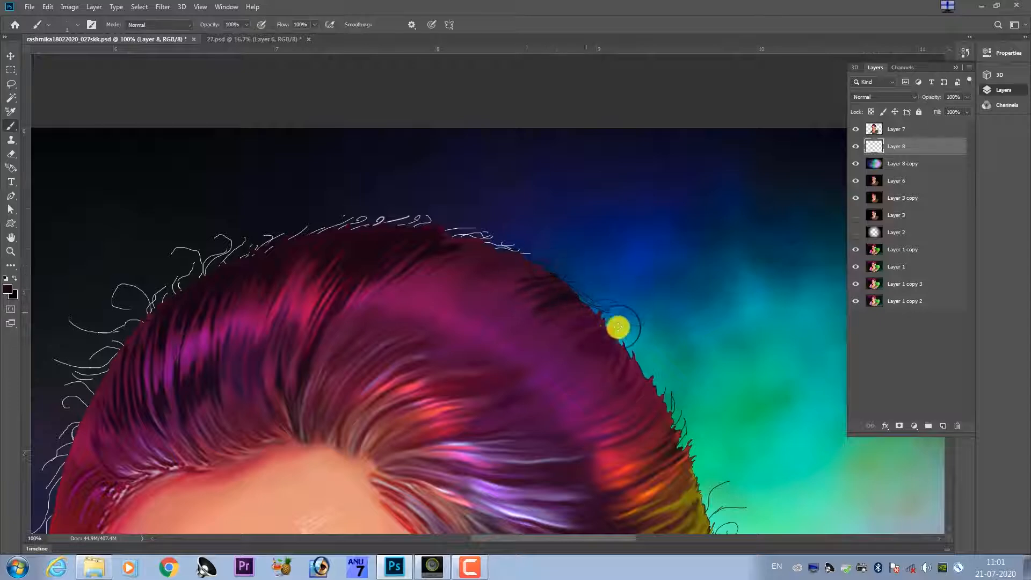
Paint fine dark strands along the back edge of the crown against the blue and teal background.
{"action": "left_click_drag", "start_coordinate": [665, 375], "coordinate": [553, 295]}
{"action": "mouse_move", "coordinate": [614, 392]}
{"action": "left_mouse_down"}
{"action": "mouse_move", "coordinate": [610, 333]}
{"action": "mouse_move", "coordinate": [581, 291]}
{"action": "left_mouse_up"}
{"action": "mouse_move", "coordinate": [596, 391]}
{"action": "left_mouse_down"}
{"action": "mouse_move", "coordinate": [614, 398]}
{"action": "mouse_move", "coordinate": [626, 440]}
{"action": "left_mouse_up"}
{"action": "left_click_drag", "start_coordinate": [405, 321], "coordinate": [595, 395]}
{"action": "key", "text": "ctrl+minus"}
{"action": "key", "text": "ctrl+minus"}
{"action": "key", "text": "ctrl+minus"}
{"action": "key", "text": "ctrl+minus"}
{"action": "key", "text": "ctrl+minus"}
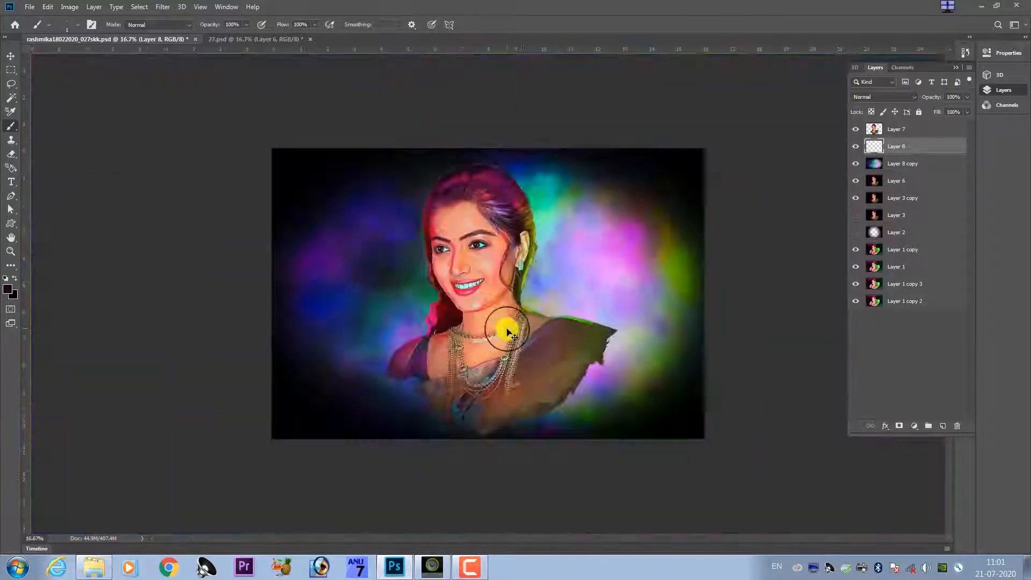
Paint white curled strands off the lower hair locks beside the jaw, above the pink patch.
{"action": "key", "text": "ctrl+plus"}
{"action": "key", "text": "ctrl+plus"}
{"action": "key", "text": "ctrl+plus"}
{"action": "key", "text": "ctrl+plus"}
{"action": "left_click_drag", "start_coordinate": [402, 301], "coordinate": [561, 331]}
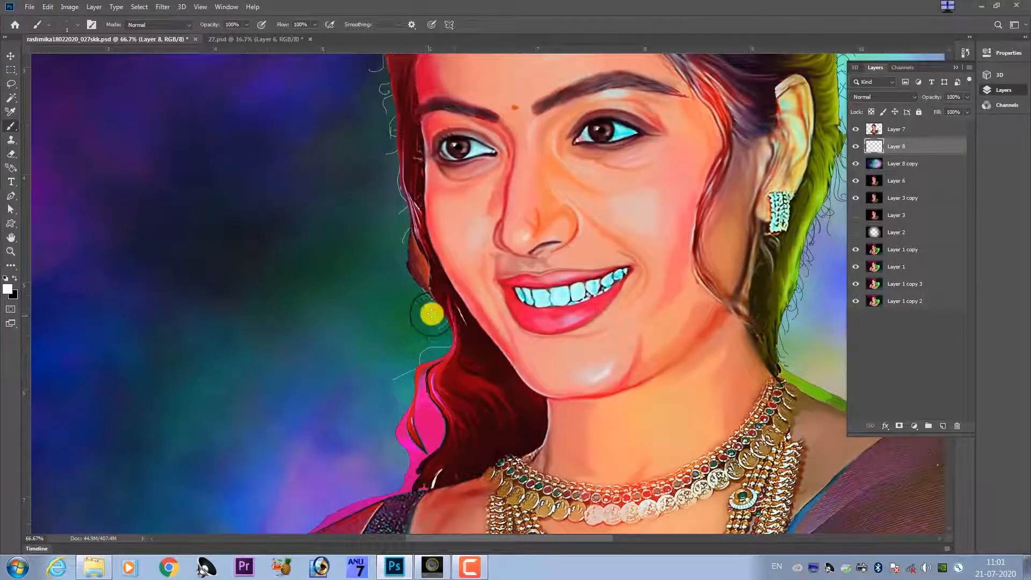
{"action": "mouse_move", "coordinate": [790, 272]}
{"action": "left_mouse_down"}
{"action": "mouse_move", "coordinate": [573, 376]}
{"action": "mouse_move", "coordinate": [568, 423]}
{"action": "left_mouse_up"}
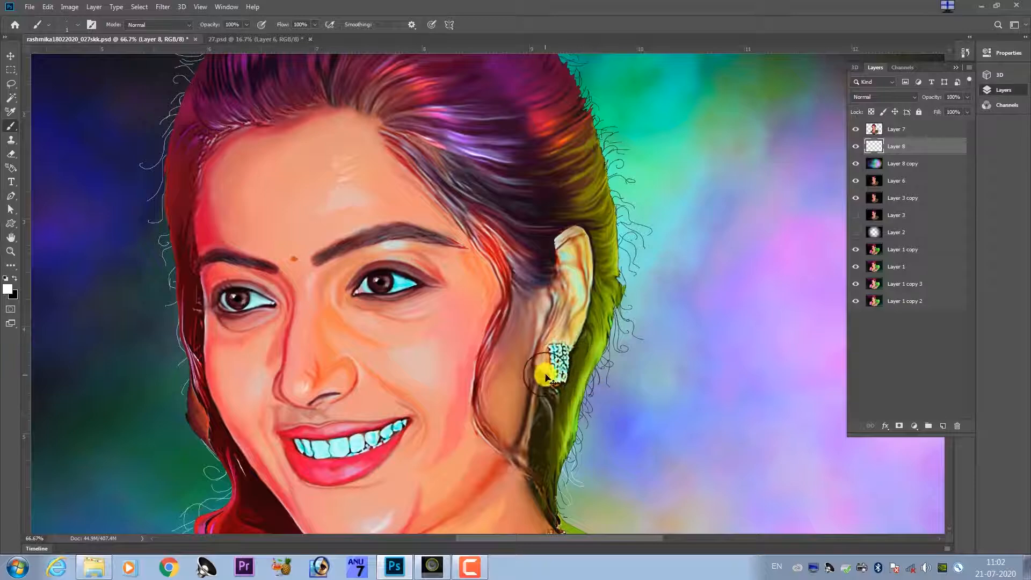
Add curved white strands among the black ones on the hair edge at the nape.
{"action": "key", "text": "ctrl+minus"}
{"action": "key", "text": "ctrl+minus"}
{"action": "key", "text": "ctrl+minus"}
{"action": "key", "text": "ctrl+plus"}
{"action": "key", "text": "ctrl+plus"}
{"action": "key", "text": "ctrl+plus"}
{"action": "key", "text": "ctrl+plus"}
{"action": "left_click_drag", "start_coordinate": [671, 391], "coordinate": [525, 363]}
Select Layer 7 and start a pen path down the hair tip to the necklace at the nape.
{"action": "left_click", "coordinate": [903, 131]}
{"action": "key", "text": "p"}
{"action": "key", "text": "ctrl+plus"}
{"action": "key", "text": "ctrl+plus"}
{"action": "key", "text": "ctrl+plus"}
{"action": "left_click_drag", "start_coordinate": [574, 524], "coordinate": [482, 329]}
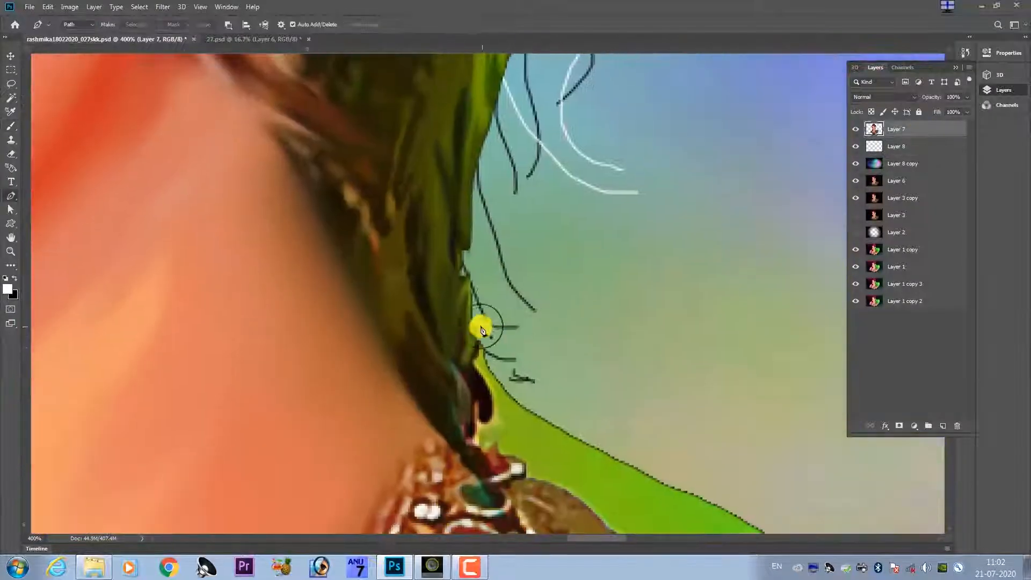
{"action": "left_click", "coordinate": [475, 325]}
{"action": "left_click", "coordinate": [470, 362]}
{"action": "left_click", "coordinate": [475, 392]}
{"action": "left_click", "coordinate": [476, 414]}
{"action": "left_click", "coordinate": [473, 433]}
Continue the pen path around the necklace's edge and along the bare shoulder beneath the green fringe.
{"action": "left_click_drag", "start_coordinate": [488, 410], "coordinate": [471, 317]}
{"action": "left_click", "coordinate": [465, 354]}
{"action": "left_click", "coordinate": [486, 356]}
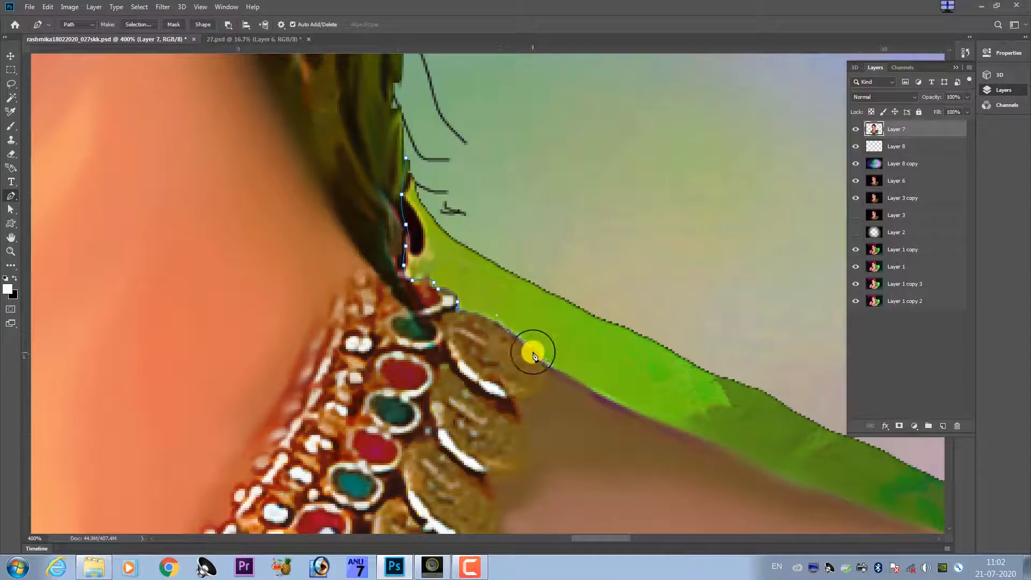
{"action": "left_click_drag", "start_coordinate": [643, 407], "coordinate": [265, 193]}
{"action": "left_click", "coordinate": [672, 356]}
{"action": "left_click", "coordinate": [737, 378]}
Extend the pen path along the bare shoulder and the saree's upper edge beneath the green fringe, out to the saree's tip.
{"action": "left_click_drag", "start_coordinate": [736, 377], "coordinate": [451, 374]}
{"action": "left_click_drag", "start_coordinate": [577, 346], "coordinate": [743, 334]}
{"action": "left_click_drag", "start_coordinate": [773, 354], "coordinate": [569, 345]}
{"action": "left_click_drag", "start_coordinate": [686, 344], "coordinate": [724, 349]}
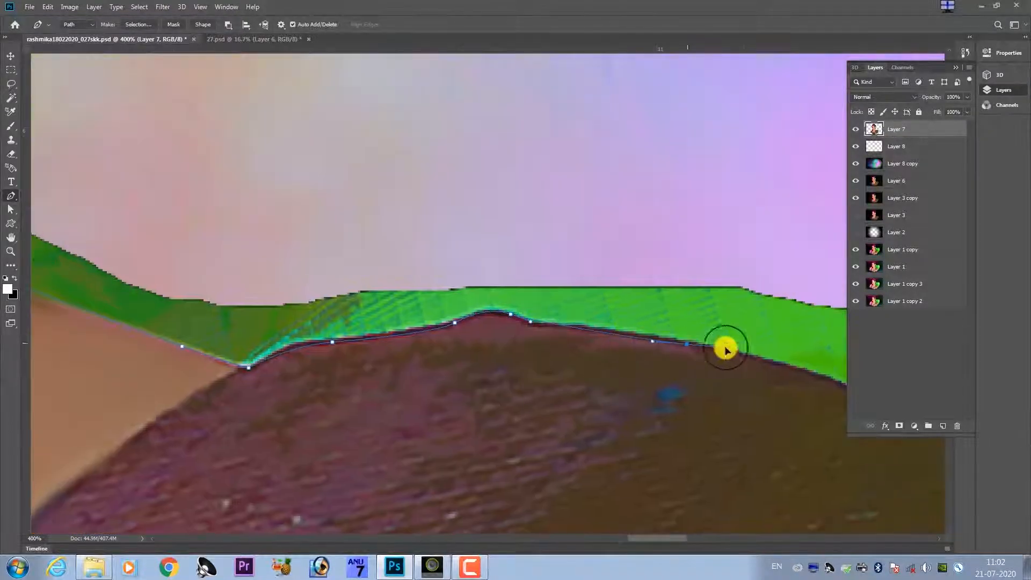
{"action": "left_click_drag", "start_coordinate": [767, 392], "coordinate": [207, 226]}
{"action": "left_click_drag", "start_coordinate": [382, 250], "coordinate": [418, 266]}
{"action": "left_click_drag", "start_coordinate": [610, 314], "coordinate": [186, 203]}
{"action": "left_click_drag", "start_coordinate": [572, 319], "coordinate": [448, 262]}
{"action": "left_click_drag", "start_coordinate": [501, 279], "coordinate": [569, 297]}
{"action": "left_click_drag", "start_coordinate": [690, 326], "coordinate": [725, 324]}
{"action": "left_click_drag", "start_coordinate": [730, 214], "coordinate": [702, 204]}
Close the path around the green fringe, convert it to a feathered selection, delete the enclosed fringe and deselect.
{"action": "key", "text": "ctrl+minus"}
{"action": "key", "text": "ctrl+minus"}
{"action": "key", "text": "ctrl+minus"}
{"action": "key", "text": "ctrl+minus"}
{"action": "key", "text": "ctrl+minus"}
{"action": "key", "text": "ctrl+minus"}
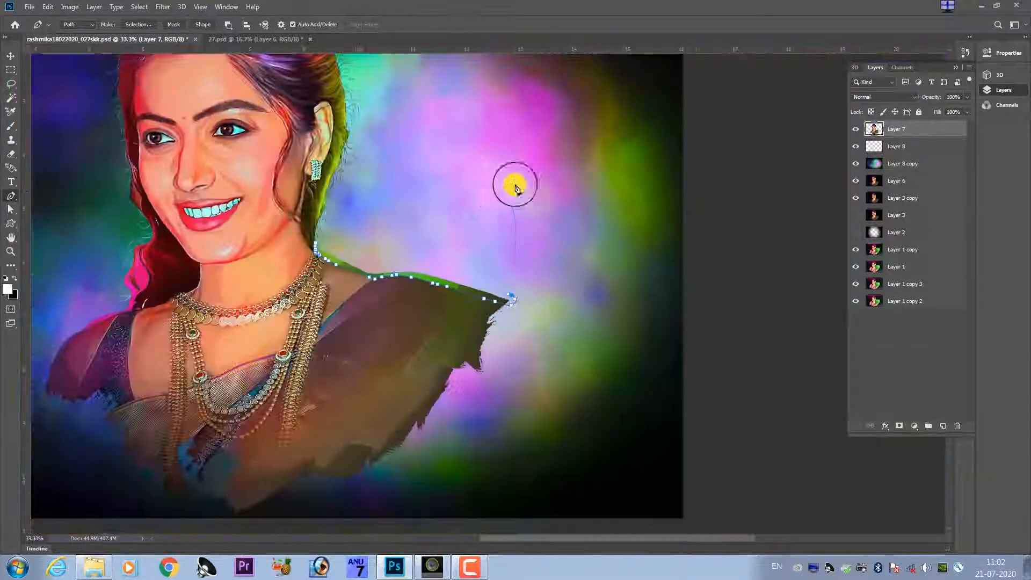
{"action": "left_click_drag", "start_coordinate": [494, 192], "coordinate": [450, 202]}
{"action": "left_click", "coordinate": [316, 247]}
{"action": "key", "text": "ctrl+Return"}
{"action": "key", "text": "shift+F6"}
{"action": "key", "text": "Return"}
{"action": "key", "text": "Delete"}
{"action": "key", "text": "ctrl+d"}
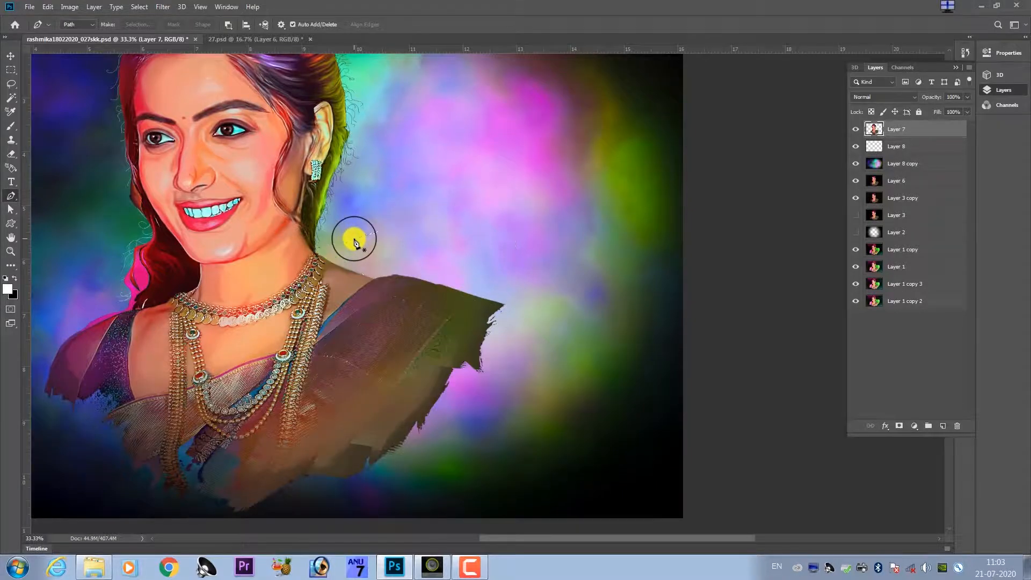
Start a pen path on the red hair lock beside the jaw and trace down its inner edge along the pink patch.
{"action": "left_click_drag", "start_coordinate": [253, 280], "coordinate": [518, 310]}
{"action": "key", "text": "ctrl+plus"}
{"action": "key", "text": "ctrl+plus"}
{"action": "key", "text": "ctrl+plus"}
{"action": "key", "text": "ctrl+plus"}
{"action": "left_click_drag", "start_coordinate": [128, 269], "coordinate": [430, 231]}
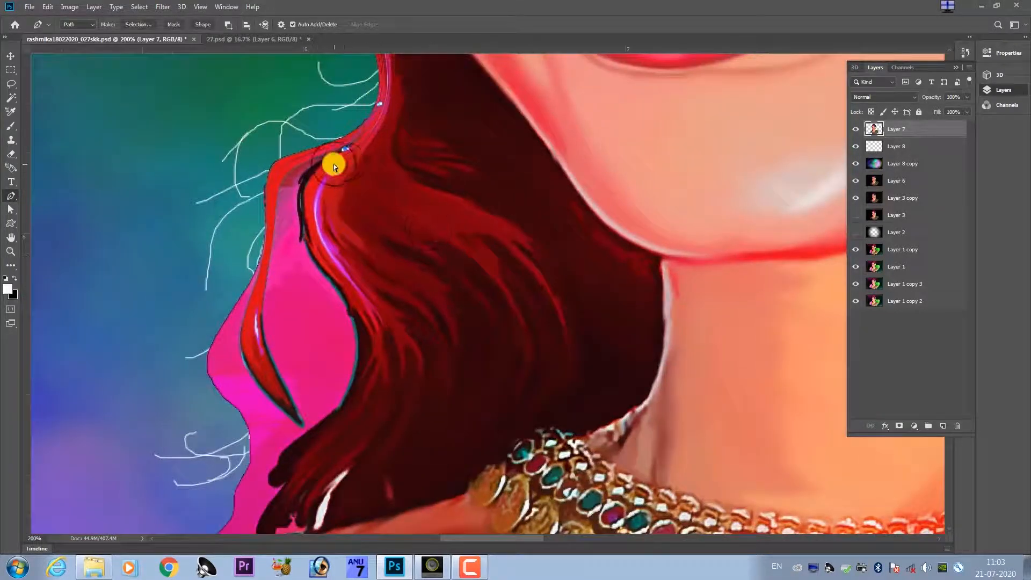
{"action": "left_click_drag", "start_coordinate": [291, 184], "coordinate": [341, 153]}
{"action": "left_click", "coordinate": [343, 136]}
{"action": "left_click_drag", "start_coordinate": [321, 180], "coordinate": [318, 198]}
{"action": "left_click_drag", "start_coordinate": [321, 244], "coordinate": [318, 255]}
{"action": "left_click_drag", "start_coordinate": [318, 304], "coordinate": [327, 326]}
{"action": "left_click_drag", "start_coordinate": [332, 352], "coordinate": [322, 290]}
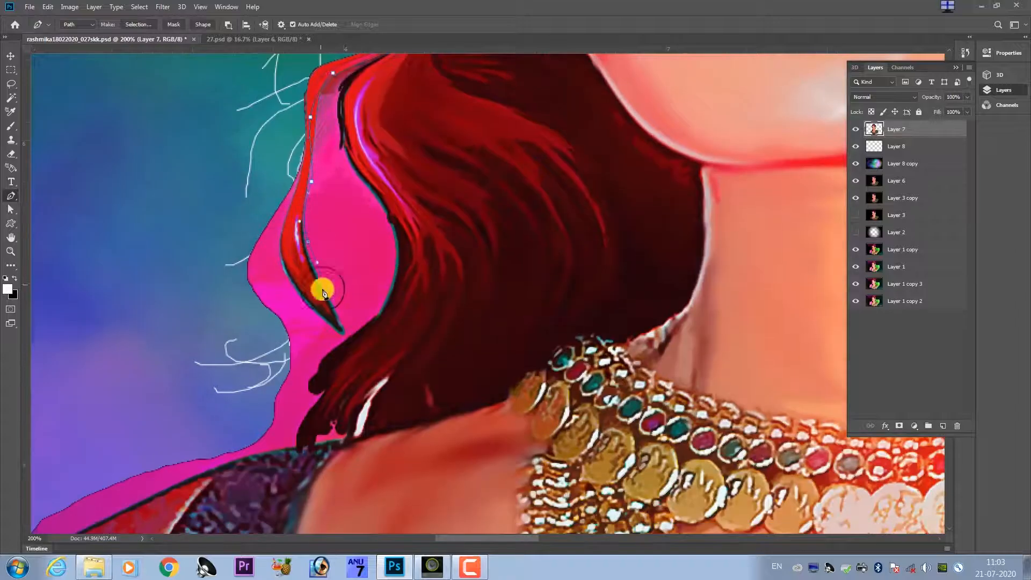
Route the pen path outward over the background, around the pink fringe and down past the sleeve's ragged lower edge.
{"action": "left_click_drag", "start_coordinate": [129, 430], "coordinate": [429, 108]}
{"action": "left_click_drag", "start_coordinate": [165, 261], "coordinate": [143, 294]}
{"action": "left_click_drag", "start_coordinate": [49, 480], "coordinate": [179, 329]}
{"action": "left_click", "coordinate": [200, 396]}
{"action": "left_click", "coordinate": [223, 472]}
{"action": "left_click_drag", "start_coordinate": [260, 493], "coordinate": [268, 492]}
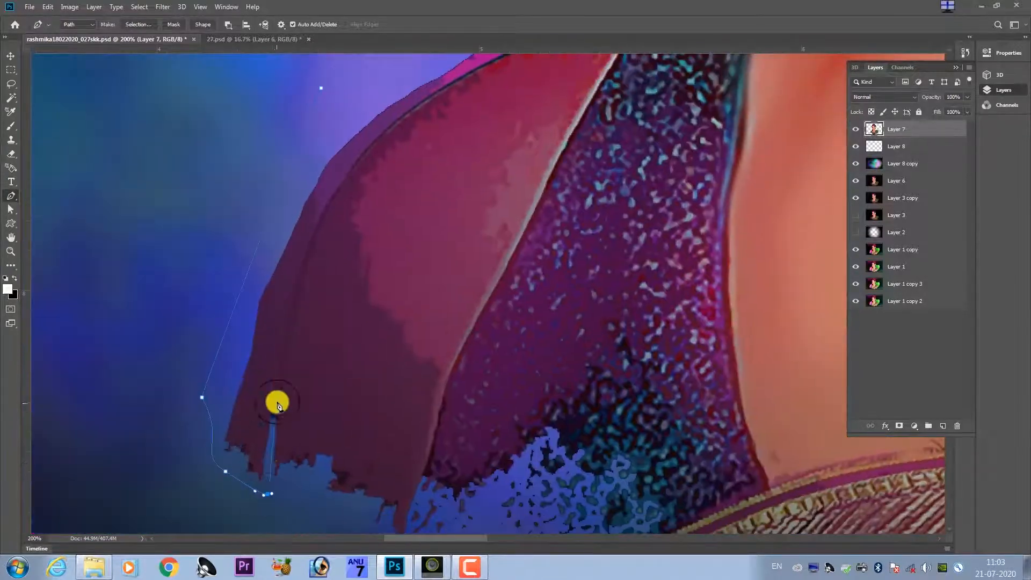
Trace the pen path up the sleeve's outer edge and along the shoulder line to the lower hair tips.
{"action": "left_click_drag", "start_coordinate": [276, 400], "coordinate": [281, 387]}
{"action": "left_click_drag", "start_coordinate": [368, 146], "coordinate": [342, 260]}
{"action": "left_click_drag", "start_coordinate": [441, 158], "coordinate": [333, 320]}
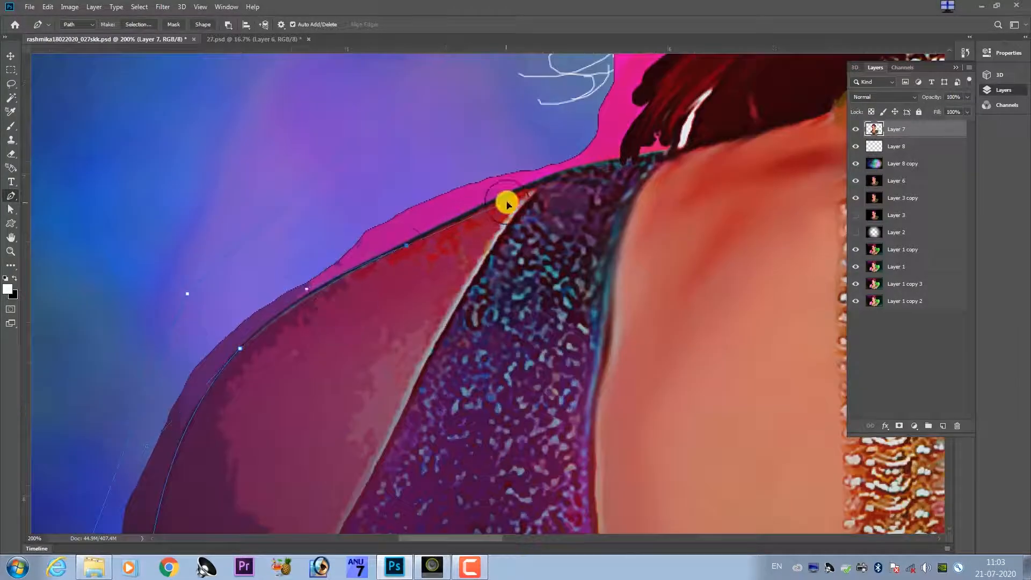
{"action": "left_click_drag", "start_coordinate": [506, 202], "coordinate": [336, 302]}
{"action": "left_click_drag", "start_coordinate": [506, 226], "coordinate": [444, 297]}
{"action": "left_click_drag", "start_coordinate": [477, 252], "coordinate": [469, 244]}
Trace the pen path up the hair's edge around the pink patch and close it at the red lock's top.
{"action": "left_click_drag", "start_coordinate": [515, 183], "coordinate": [431, 279]}
{"action": "left_click_drag", "start_coordinate": [450, 269], "coordinate": [462, 255]}
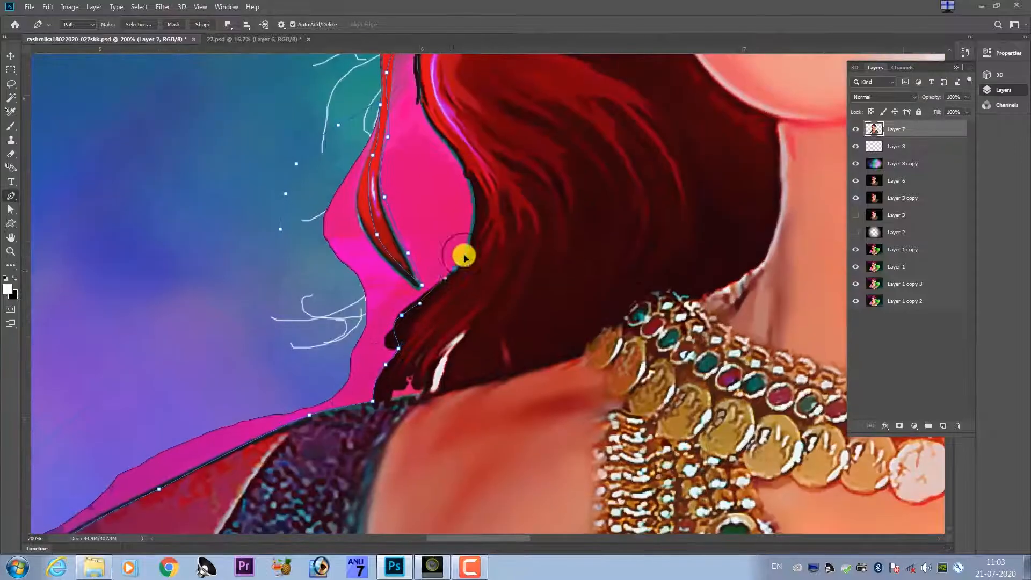
{"action": "left_click_drag", "start_coordinate": [462, 207], "coordinate": [463, 271]}
{"action": "left_click_drag", "start_coordinate": [465, 244], "coordinate": [446, 209]}
{"action": "left_click_drag", "start_coordinate": [418, 168], "coordinate": [451, 258]}
{"action": "left_click_drag", "start_coordinate": [446, 236], "coordinate": [445, 201]}
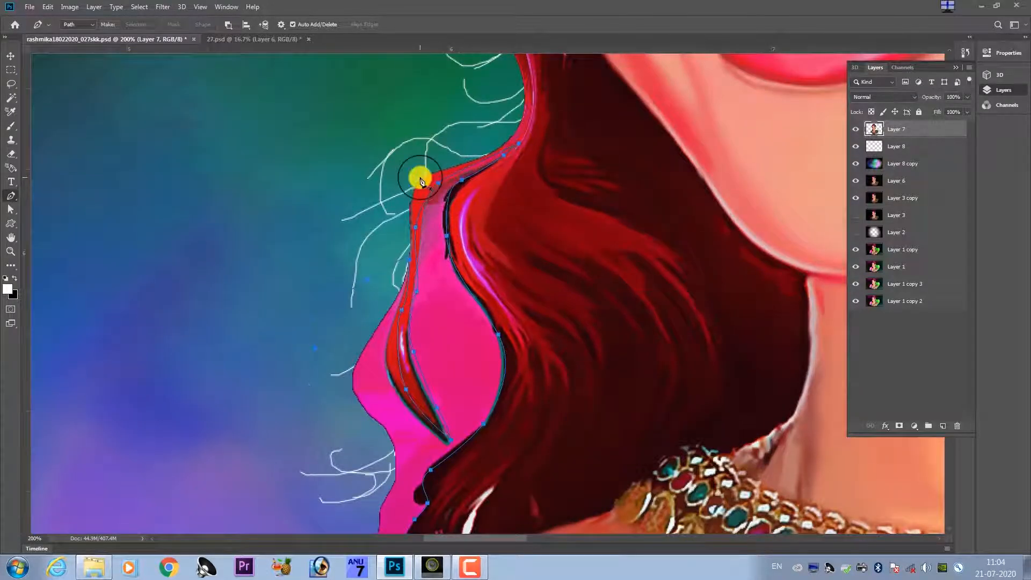
Convert the path to a feathered selection, delete the pink fringe and patch from Layer 7, and deselect.
{"action": "key", "text": "ctrl+Return"}
{"action": "key", "text": "shift+F6"}
{"action": "key", "text": "Return"}
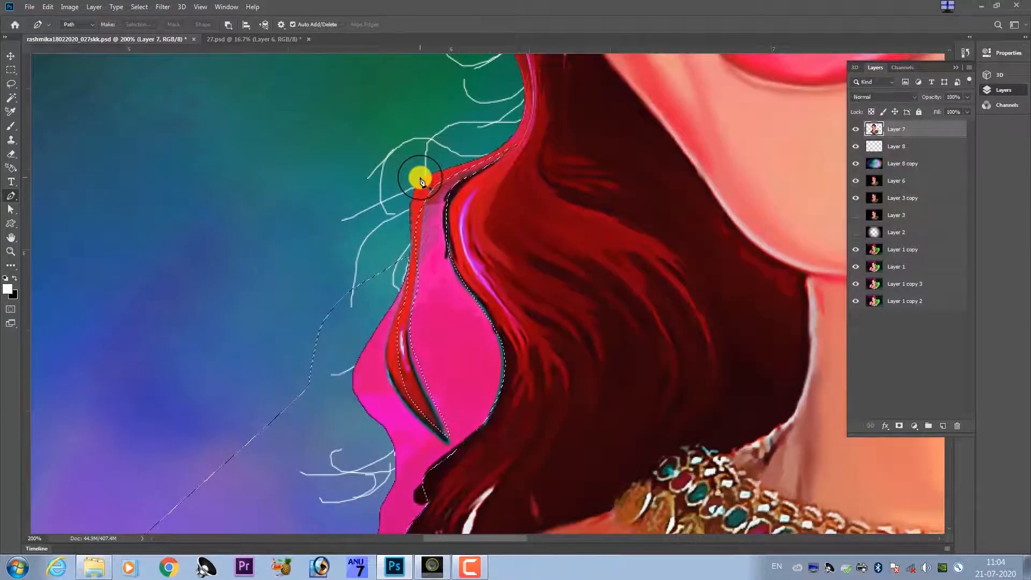
{"action": "left_click", "coordinate": [13, 59]}
{"action": "left_click", "coordinate": [510, 214]}
{"action": "key", "text": "Delete"}
{"action": "key", "text": "ctrl+d"}
Select Layer 7 through Layer 8 copy and stamp them into a new merged layer.
{"action": "key", "text": "ctrl+minus"}
{"action": "key", "text": "ctrl+minus"}
{"action": "key", "text": "ctrl+minus"}
{"action": "key", "text": "ctrl+minus"}
{"action": "key", "text": "ctrl+minus"}
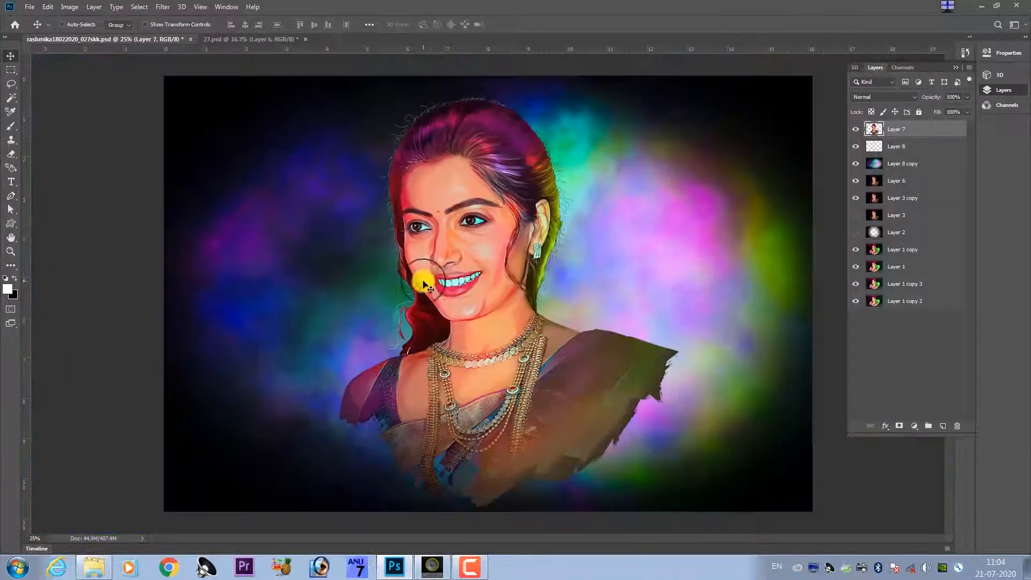
{"action": "key", "text": "ctrl+plus"}
{"action": "key", "text": "ctrl+plus"}
{"action": "key", "text": "ctrl+minus"}
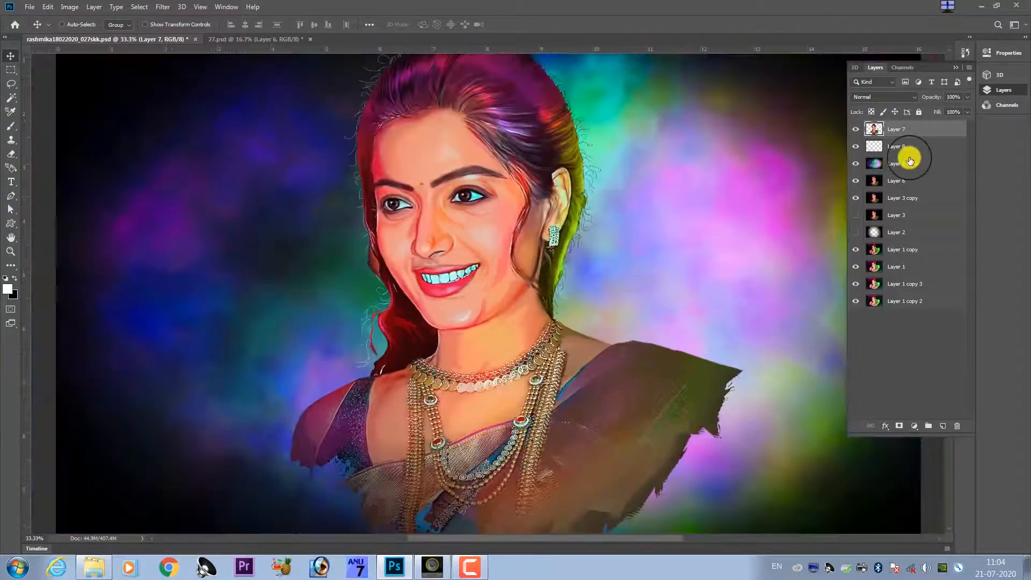
{"action": "left_click", "coordinate": [907, 163], "text": "shift"}
{"action": "key", "text": "ctrl+alt+e"}
Apply Match Color to the merged layer with Luminance 132, Color Intensity 122 and Fade 50.
{"action": "key", "text": "alt+i"}
{"action": "key", "text": "j"}
{"action": "key", "text": "m"}
{"action": "left_click_drag", "start_coordinate": [734, 277], "coordinate": [727, 246]}
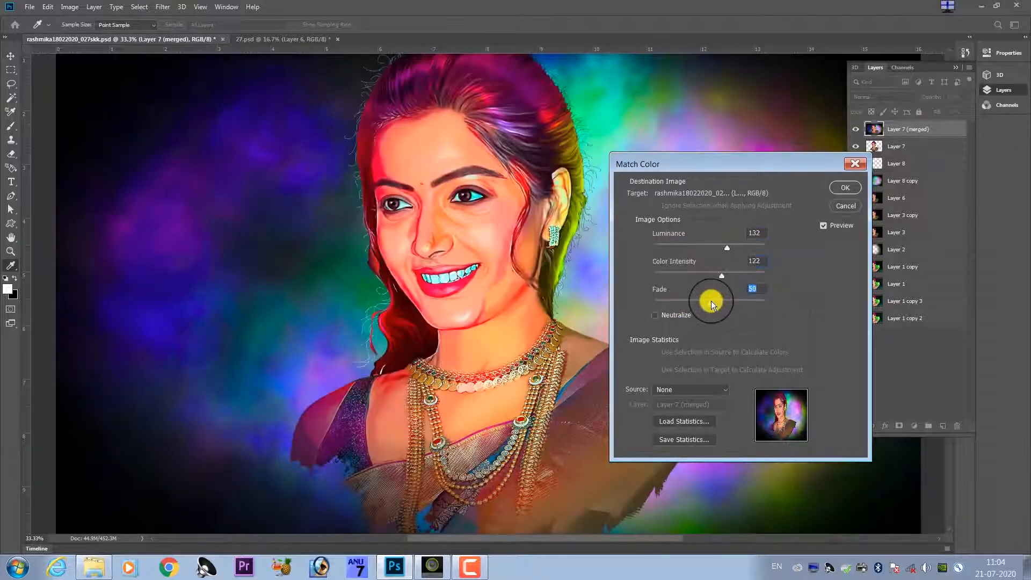
{"action": "key", "text": "Return"}
Start fading the Match Color adjustment, using Soft Light mode at 90% opacity.
{"action": "key", "text": "ctrl+minus"}
{"action": "key", "text": "ctrl+shift+f"}
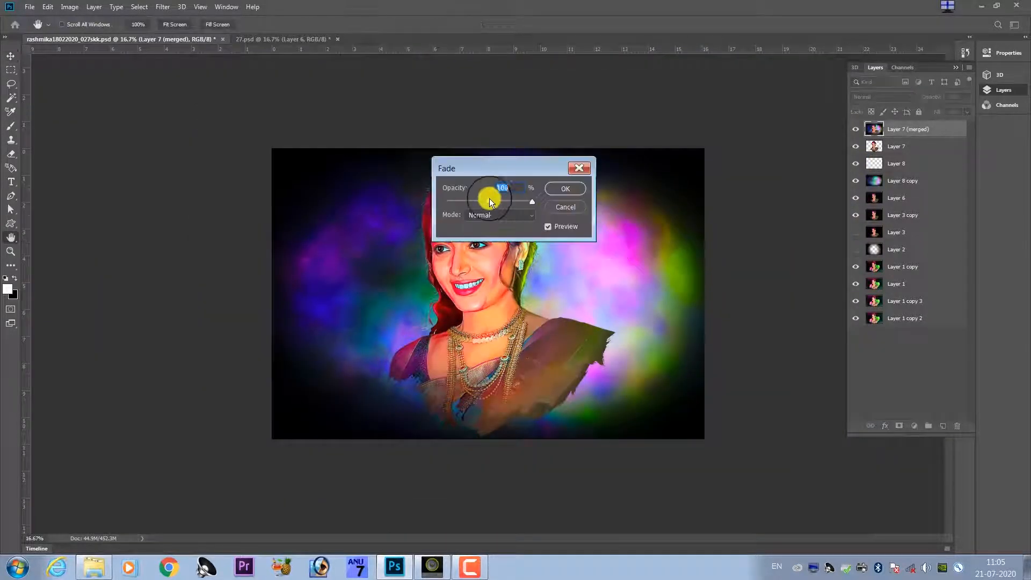
{"action": "left_click", "coordinate": [488, 201]}
{"action": "left_click", "coordinate": [491, 214]}
{"action": "left_click", "coordinate": [505, 233]}
{"action": "left_click", "coordinate": [505, 216]}
{"action": "left_click", "coordinate": [502, 369]}
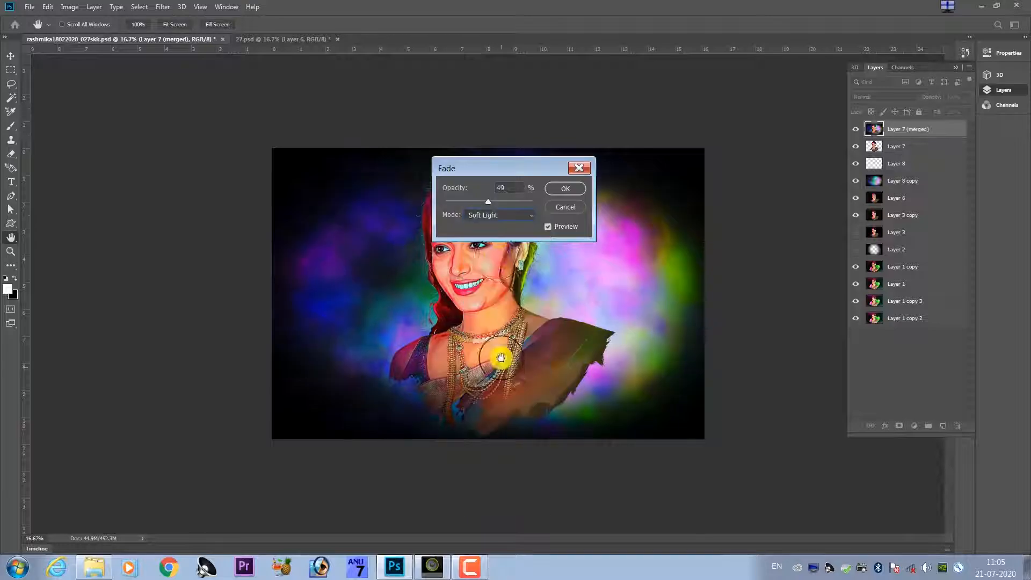
{"action": "left_click", "coordinate": [523, 202]}
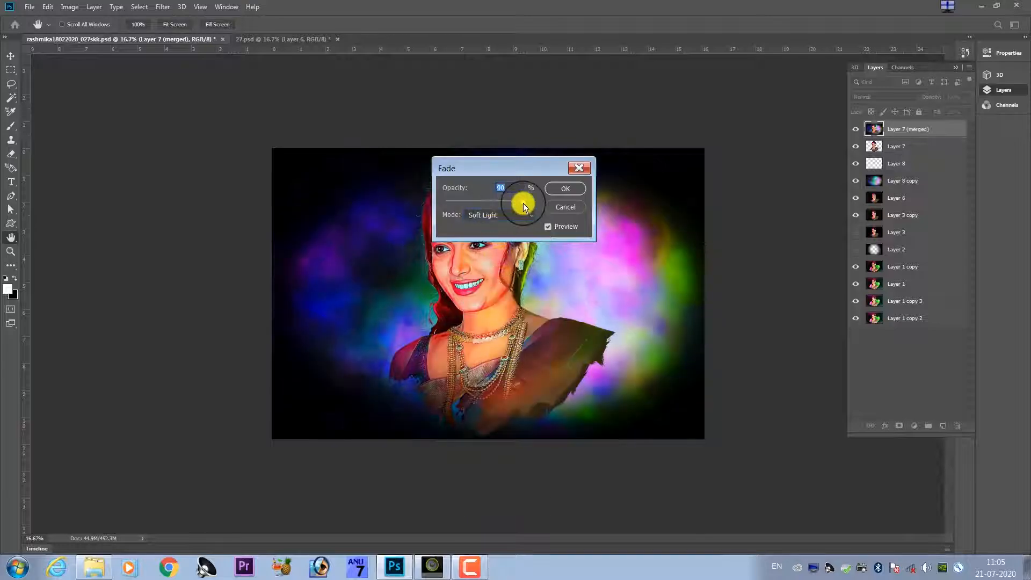
Lower the opacity of the Soft Light fade while checking the face up close, and apply it.
{"action": "key", "text": "ctrl+plus"}
{"action": "key", "text": "ctrl+plus"}
{"action": "key", "text": "ctrl+plus"}
{"action": "key", "text": "ctrl+plus"}
{"action": "left_click_drag", "start_coordinate": [482, 169], "coordinate": [631, 200]}
{"action": "left_click", "coordinate": [623, 232]}
{"action": "left_click_drag", "start_coordinate": [446, 244], "coordinate": [442, 303]}
{"action": "key", "text": "Return"}
Merge all layers from Layer 7 (merged) down to Layer 1 copy 3 into one layer.
{"action": "left_click_drag", "start_coordinate": [585, 220], "coordinate": [567, 368]}
{"action": "left_click", "coordinate": [896, 306], "text": "shift"}
{"action": "key", "text": "ctrl+e"}
{"action": "left_click_drag", "start_coordinate": [480, 243], "coordinate": [407, 260]}
Choose the Smudge tool with the Triangle - Dots 699 brush from the photoshop guru set.
{"action": "key", "text": "x"}
{"action": "key", "text": "b"}
{"action": "left_click", "coordinate": [11, 266]}
{"action": "left_click", "coordinate": [57, 446]}
{"action": "left_click", "coordinate": [68, 27]}
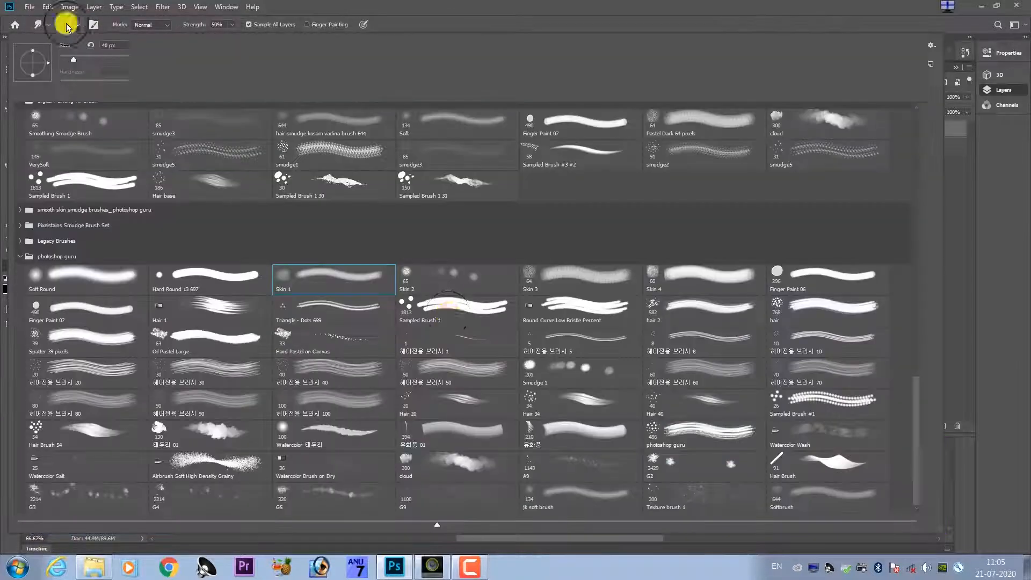
{"action": "double_click", "coordinate": [380, 314]}
Check the smudge brush's tip settings, reduce its size and smudge the strands at the forehead's hair parting.
{"action": "key", "text": "F5"}
{"action": "left_click", "coordinate": [654, 253]}
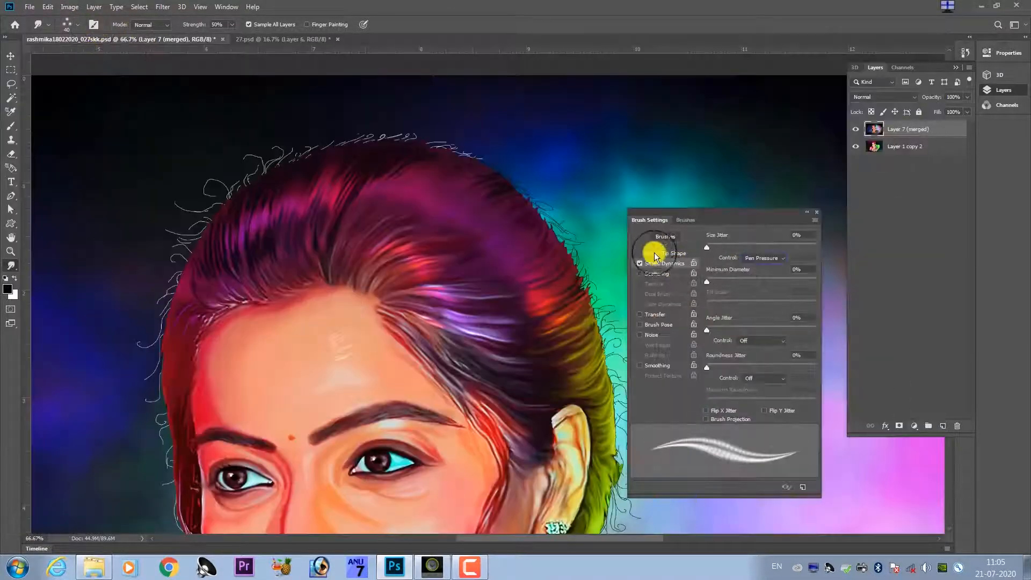
{"action": "left_click", "coordinate": [816, 211]}
{"action": "scroll", "coordinate": [553, 239], "scroll_direction": "up", "scroll_amount": 3}
{"action": "key", "text": "["}
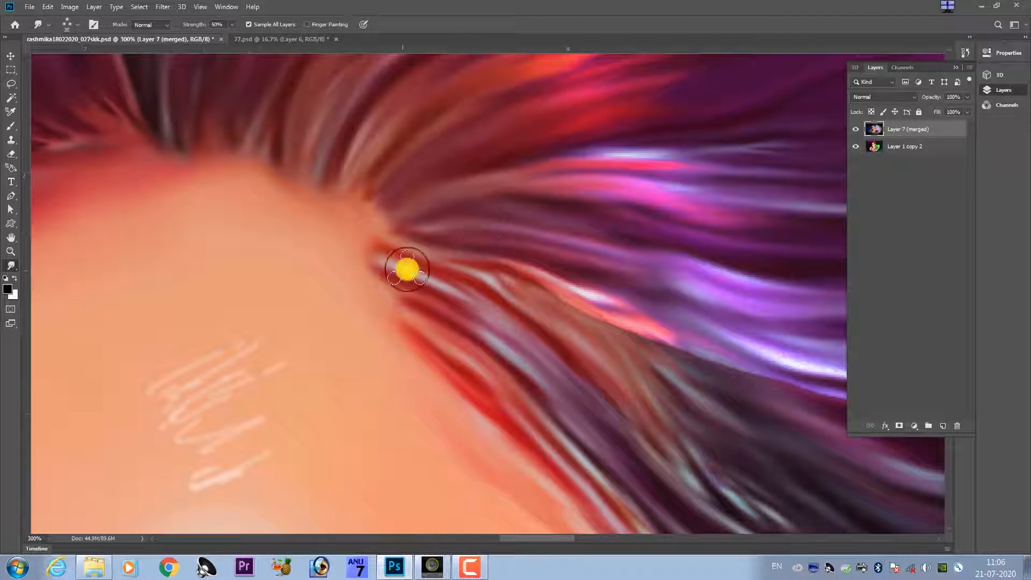
{"action": "left_click_drag", "start_coordinate": [473, 299], "coordinate": [540, 346]}
{"action": "left_click_drag", "start_coordinate": [409, 198], "coordinate": [409, 302]}
Set the smudge brush to 40 px and 88% strength and smooth the red and pink strands above the parting.
{"action": "key", "text": "bracketright"}
{"action": "key", "text": "bracketright"}
{"action": "key", "text": "8"}
{"action": "key", "text": "8"}
{"action": "mouse_move", "coordinate": [572, 215]}
{"action": "left_mouse_down"}
{"action": "mouse_move", "coordinate": [706, 195]}
{"action": "mouse_move", "coordinate": [502, 271]}
{"action": "left_mouse_up"}
{"action": "left_click_drag", "start_coordinate": [437, 298], "coordinate": [560, 265]}
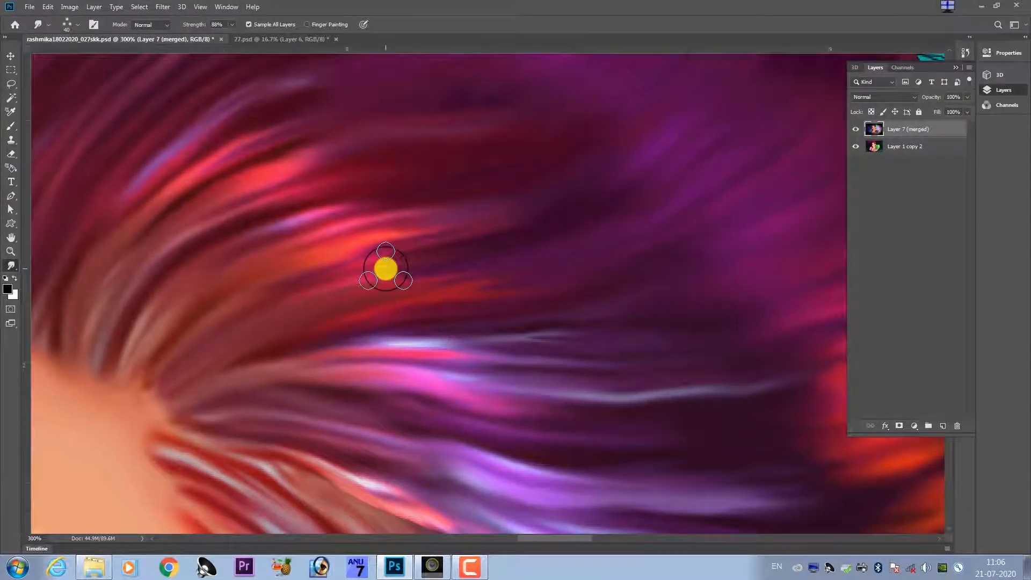
{"action": "left_click_drag", "start_coordinate": [591, 309], "coordinate": [430, 292]}
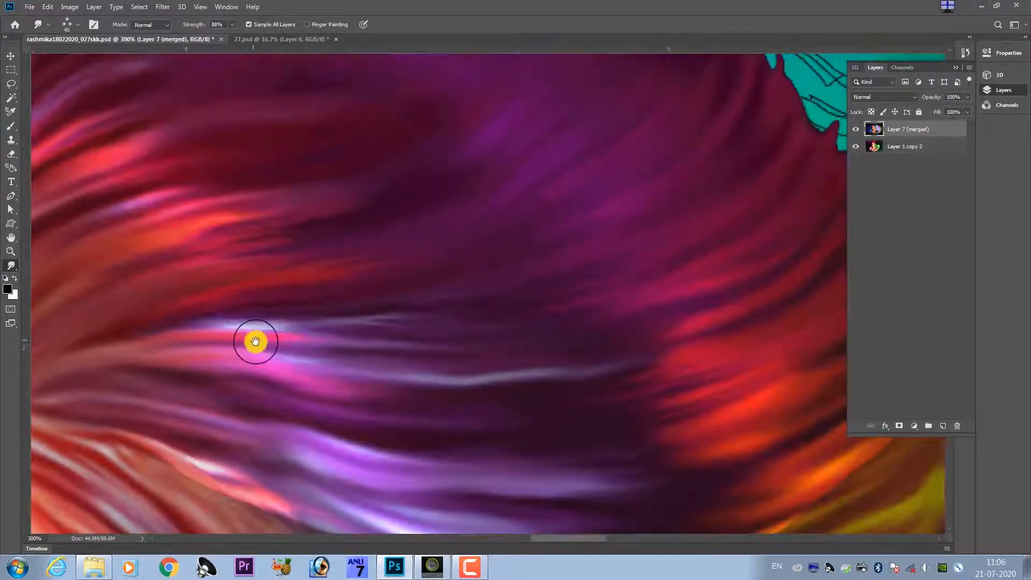
{"action": "left_click_drag", "start_coordinate": [253, 341], "coordinate": [386, 357]}
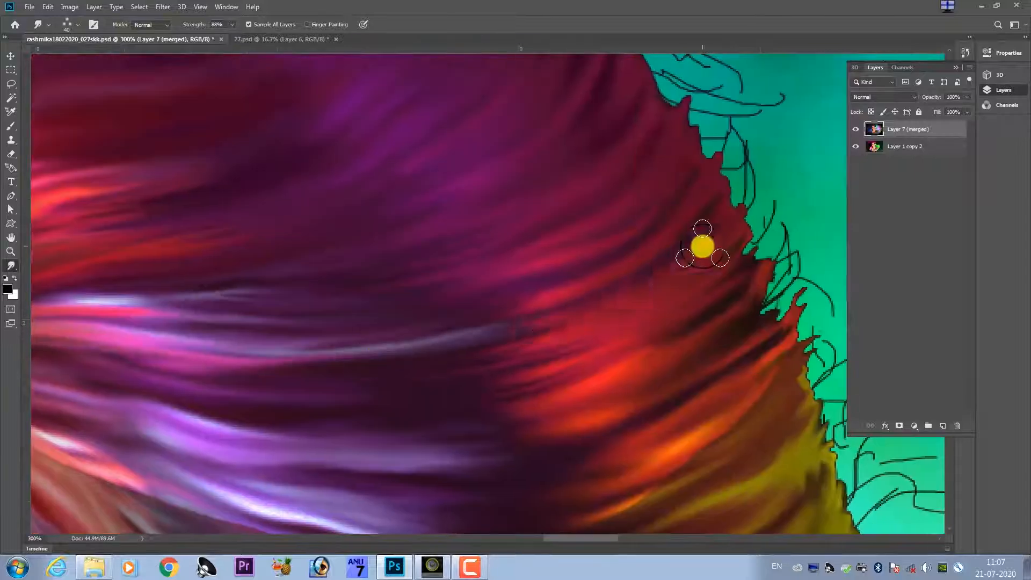
{"action": "mouse_move", "coordinate": [703, 247]}
{"action": "left_mouse_down"}
{"action": "mouse_move", "coordinate": [568, 363]}
{"action": "mouse_move", "coordinate": [350, 430]}
{"action": "left_mouse_up"}
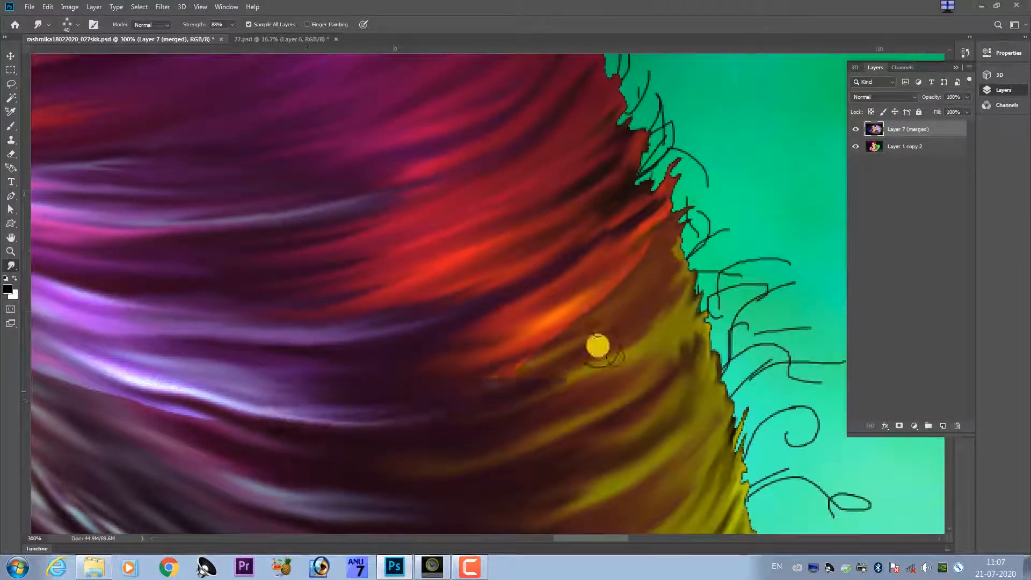
Smudge the bright purple and orange strands at the side of the head into longer, smoother streaks.
{"action": "mouse_move", "coordinate": [598, 346]}
{"action": "left_mouse_down"}
{"action": "mouse_move", "coordinate": [559, 311]}
{"action": "mouse_move", "coordinate": [681, 216]}
{"action": "mouse_move", "coordinate": [697, 260]}
{"action": "mouse_move", "coordinate": [680, 311]}
{"action": "left_mouse_up"}
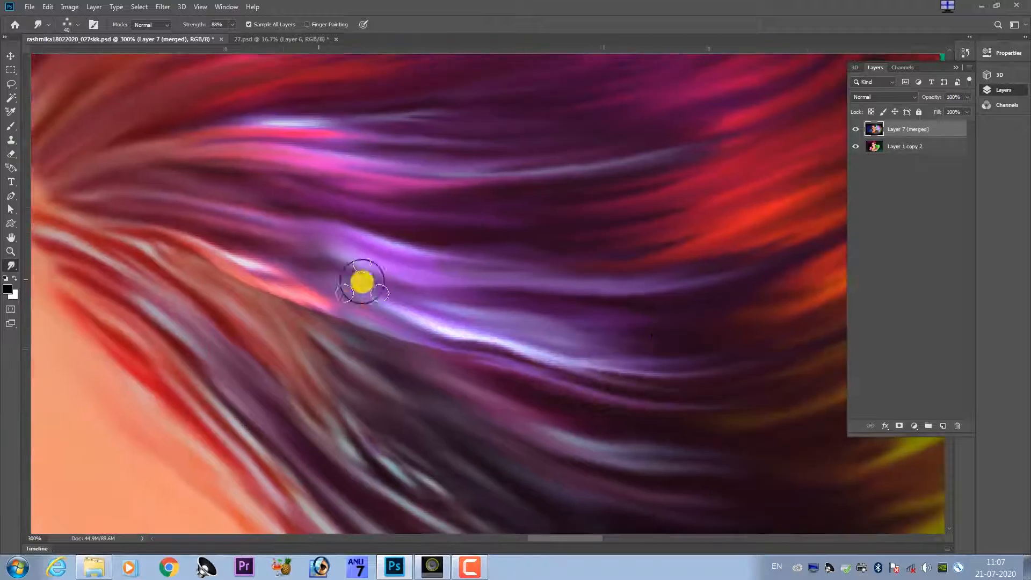
{"action": "left_click_drag", "start_coordinate": [361, 278], "coordinate": [815, 341]}
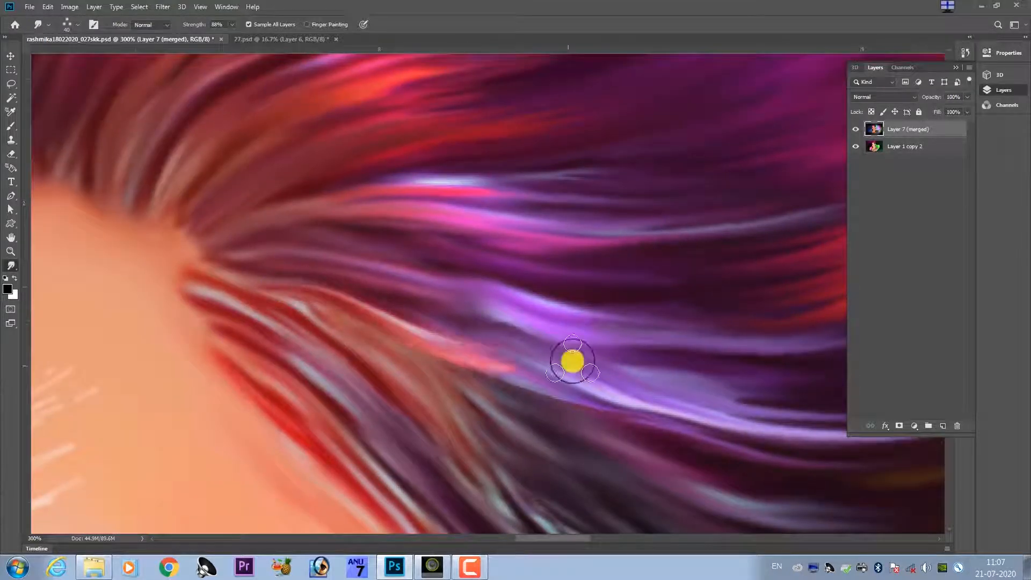
{"action": "left_click_drag", "start_coordinate": [573, 361], "coordinate": [444, 306]}
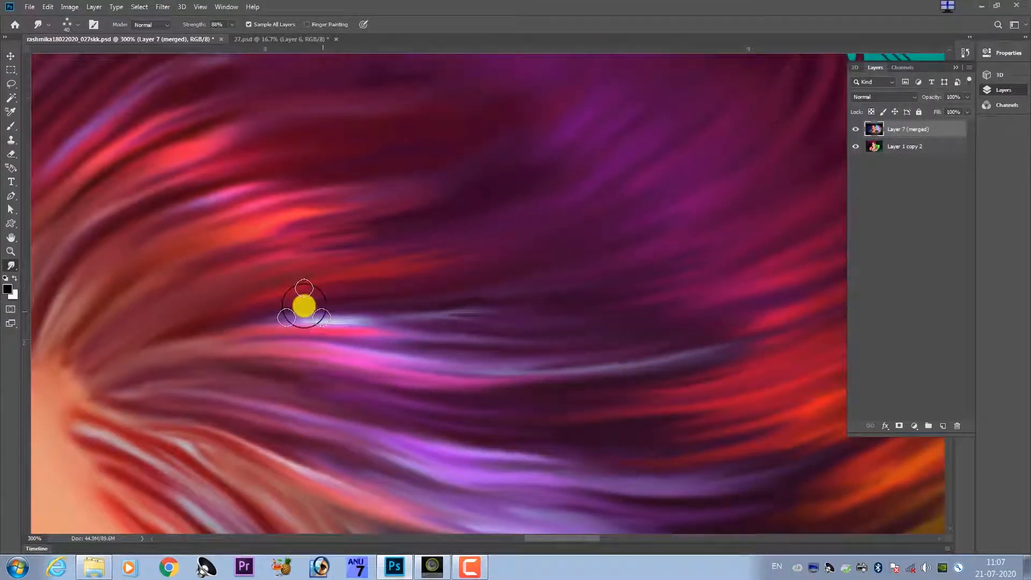
{"action": "left_click_drag", "start_coordinate": [301, 304], "coordinate": [538, 333]}
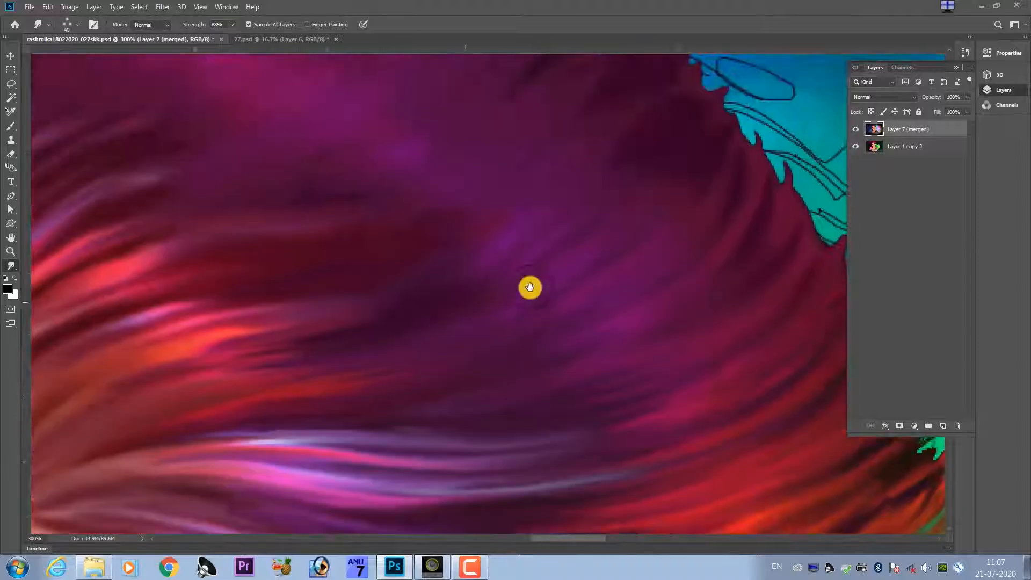
Smudge the dark purple and magenta hair across the crown into flowing strands.
{"action": "left_click_drag", "start_coordinate": [191, 368], "coordinate": [398, 366]}
{"action": "left_click_drag", "start_coordinate": [642, 272], "coordinate": [527, 278]}
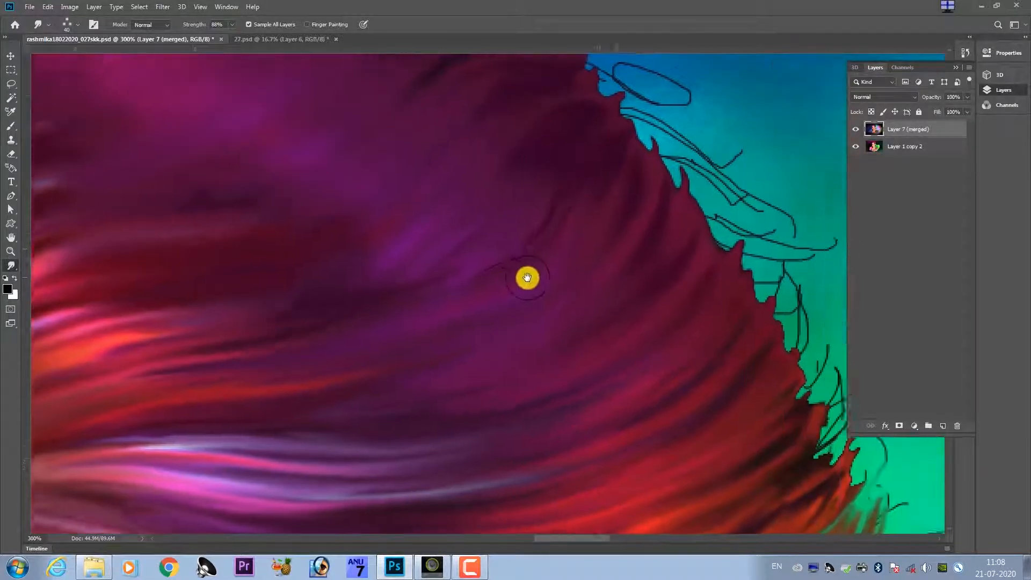
{"action": "key", "text": "ctrl+minus"}
{"action": "key", "text": "ctrl+minus"}
{"action": "key", "text": "ctrl+minus"}
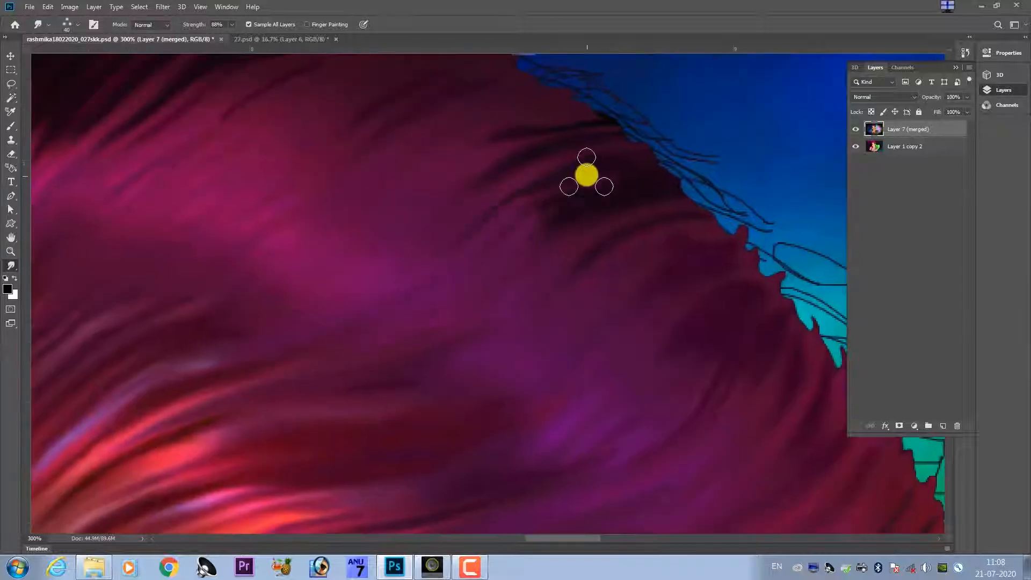
{"action": "mouse_move", "coordinate": [587, 175]}
{"action": "left_mouse_down"}
{"action": "mouse_move", "coordinate": [437, 339]}
{"action": "mouse_move", "coordinate": [518, 352]}
{"action": "left_mouse_up"}
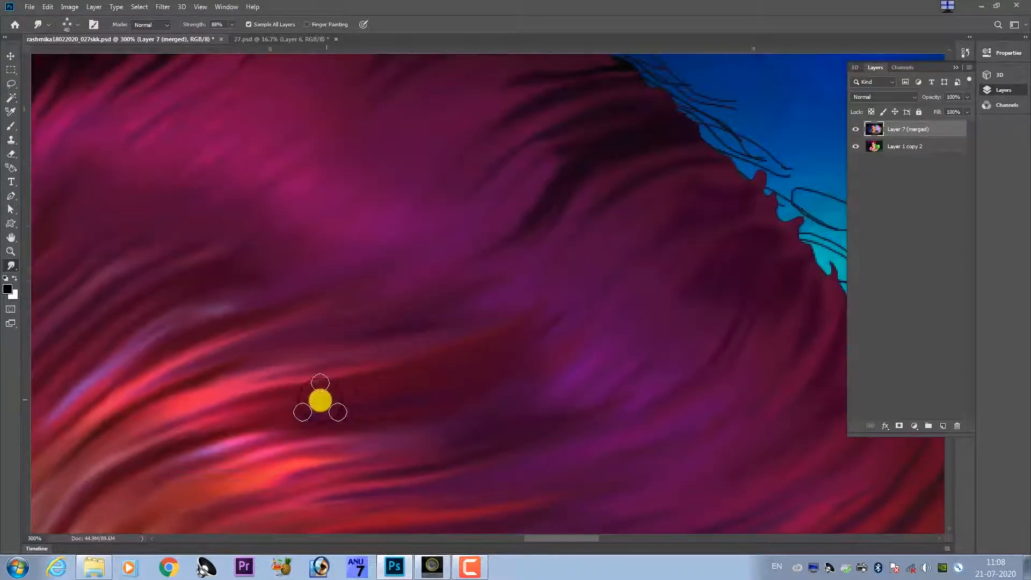
{"action": "mouse_move", "coordinate": [317, 403]}
{"action": "left_mouse_down"}
{"action": "mouse_move", "coordinate": [492, 396]}
{"action": "mouse_move", "coordinate": [617, 338]}
{"action": "mouse_move", "coordinate": [541, 433]}
{"action": "mouse_move", "coordinate": [681, 170]}
{"action": "mouse_move", "coordinate": [648, 147]}
{"action": "mouse_move", "coordinate": [598, 163]}
{"action": "mouse_move", "coordinate": [352, 299]}
{"action": "left_mouse_up"}
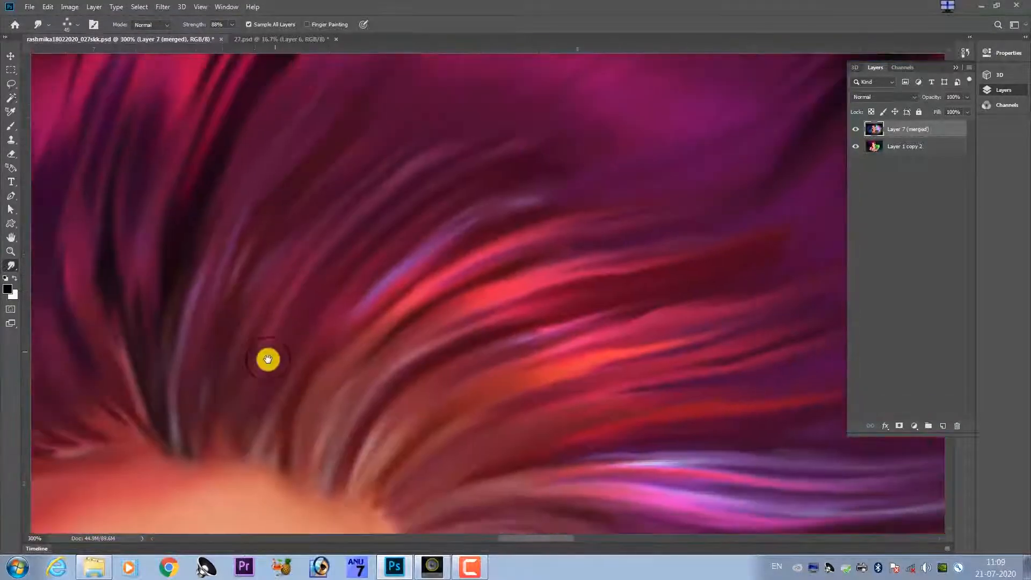
{"action": "mouse_move", "coordinate": [267, 359]}
{"action": "left_mouse_down"}
{"action": "mouse_move", "coordinate": [341, 453]}
{"action": "mouse_move", "coordinate": [489, 384]}
{"action": "mouse_move", "coordinate": [506, 290]}
{"action": "mouse_move", "coordinate": [474, 240]}
{"action": "mouse_move", "coordinate": [363, 255]}
{"action": "mouse_move", "coordinate": [180, 306]}
{"action": "mouse_move", "coordinate": [278, 364]}
{"action": "left_mouse_up"}
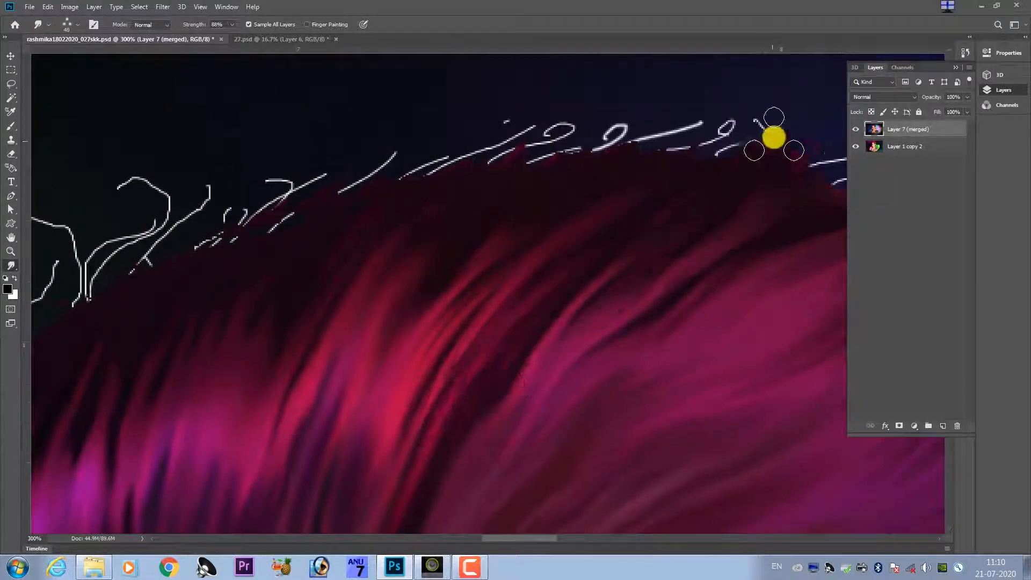
Enlarge the smudge brush and blend the top edge of the hair and the magenta strands beneath it.
{"action": "key", "text": "]"}
{"action": "key", "text": "]"}
{"action": "left_click_drag", "start_coordinate": [664, 130], "coordinate": [618, 132]}
{"action": "left_click_drag", "start_coordinate": [620, 327], "coordinate": [778, 233]}
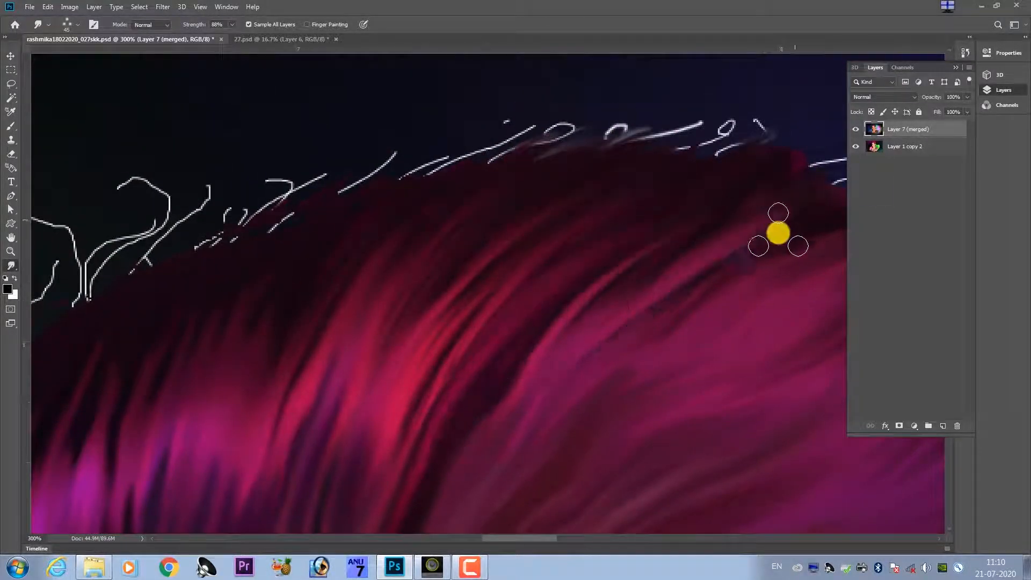
{"action": "key", "text": "ctrl+minus"}
{"action": "key", "text": "ctrl+minus"}
{"action": "key", "text": "ctrl+minus"}
{"action": "key", "text": "ctrl+minus"}
{"action": "key", "text": "ctrl+minus"}
{"action": "key", "text": "ctrl+minus"}
{"action": "key", "text": "ctrl+minus"}
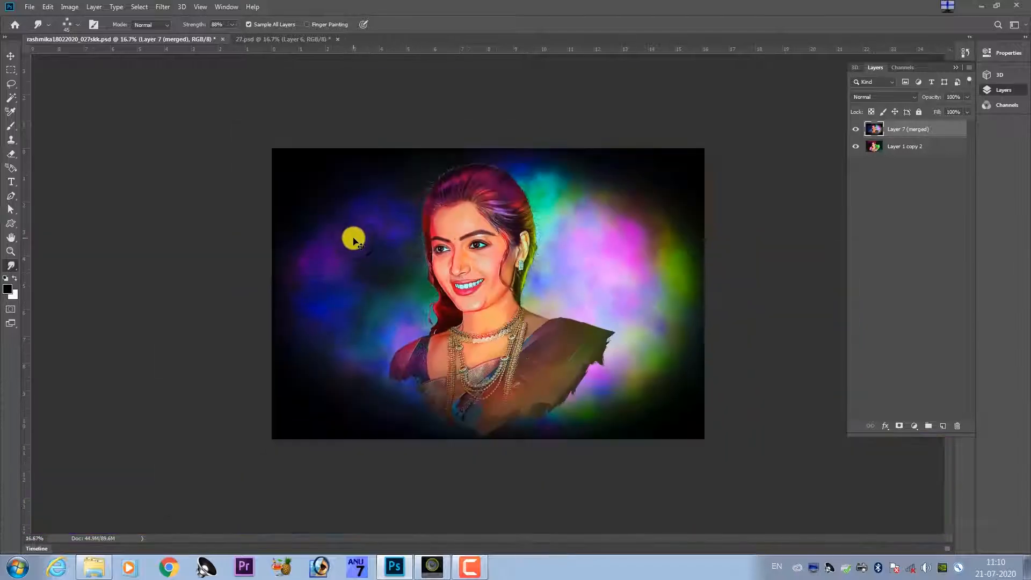
Rotate the canvas and smudge the purple and magenta strands from the forehead hairline back towards the head's outer edge.
{"action": "key", "text": "ctrl+plus"}
{"action": "key", "text": "ctrl+plus"}
{"action": "key", "text": "ctrl+plus"}
{"action": "key", "text": "ctrl+plus"}
{"action": "left_click_drag", "start_coordinate": [308, 200], "coordinate": [438, 456]}
{"action": "key", "text": "ctrl+plus"}
{"action": "key", "text": "ctrl+plus"}
{"action": "left_click_drag", "start_coordinate": [509, 232], "coordinate": [612, 398]}
{"action": "mouse_move", "coordinate": [716, 150]}
{"action": "left_mouse_down"}
{"action": "mouse_move", "coordinate": [564, 249]}
{"action": "mouse_move", "coordinate": [417, 218]}
{"action": "mouse_move", "coordinate": [459, 289]}
{"action": "left_mouse_up"}
{"action": "key", "text": "r"}
{"action": "key", "text": "s"}
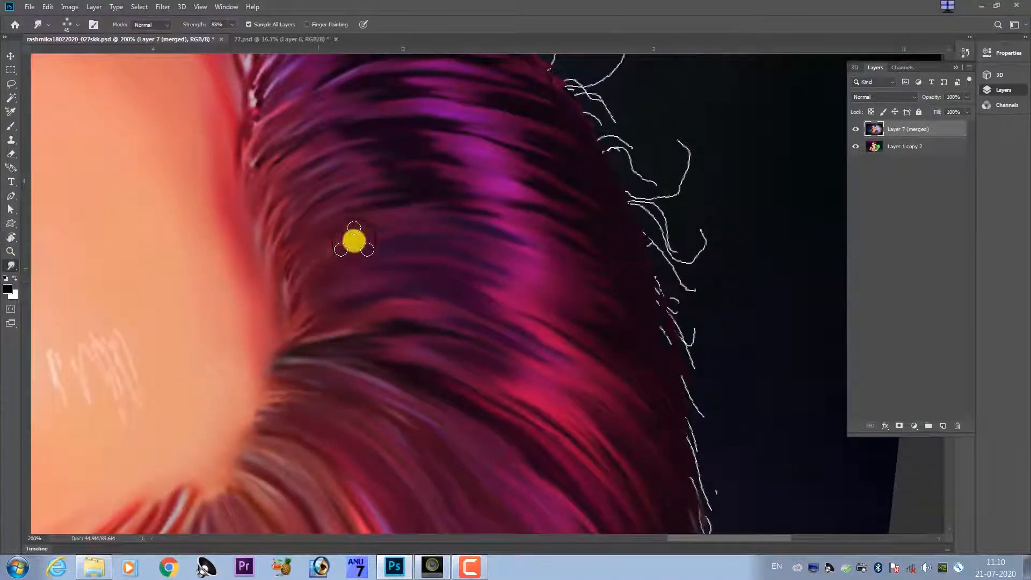
{"action": "mouse_move", "coordinate": [308, 241]}
{"action": "left_mouse_down"}
{"action": "mouse_move", "coordinate": [509, 184]}
{"action": "mouse_move", "coordinate": [361, 168]}
{"action": "left_mouse_up"}
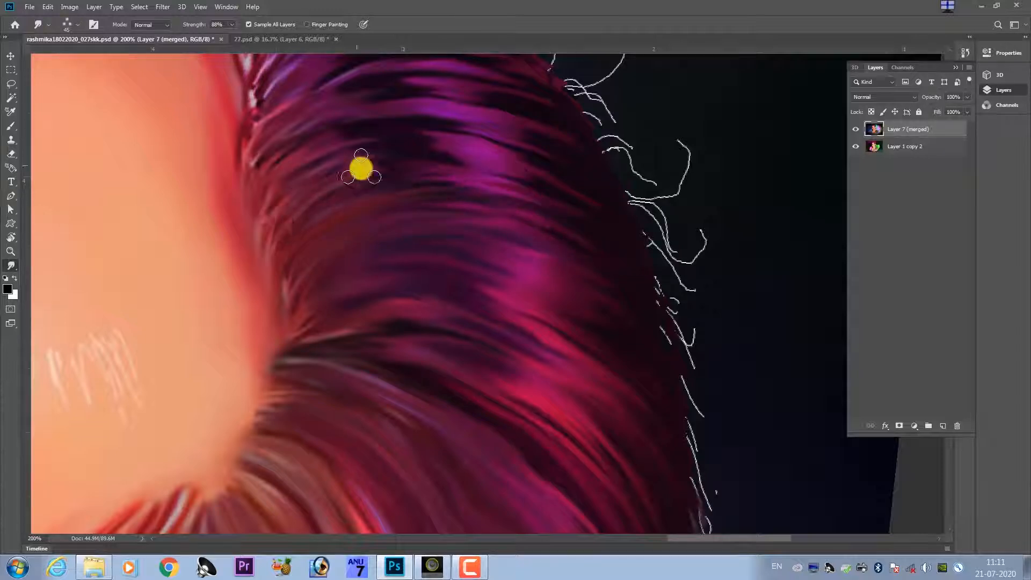
{"action": "left_click_drag", "start_coordinate": [267, 177], "coordinate": [377, 113]}
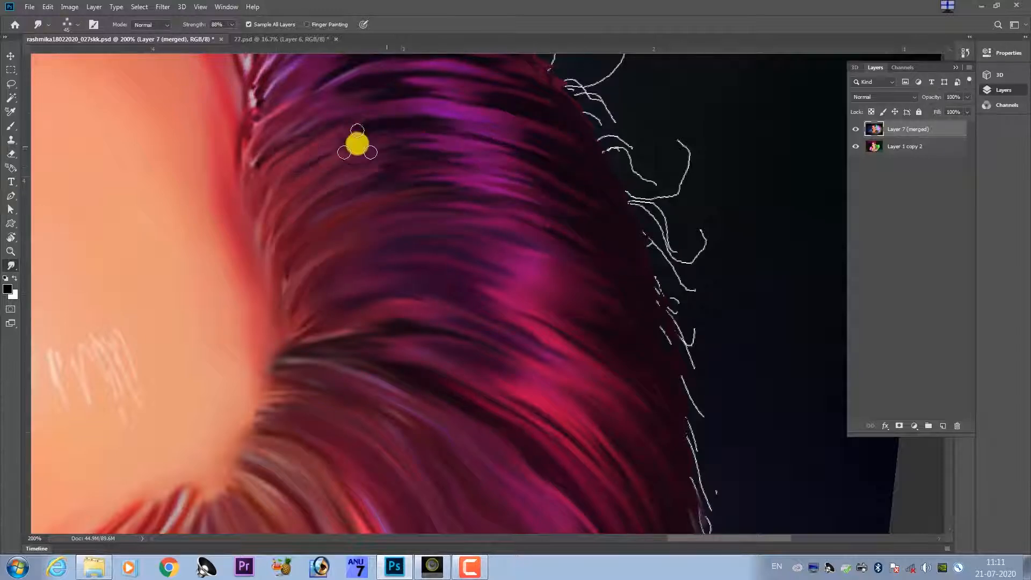
{"action": "left_click_drag", "start_coordinate": [425, 280], "coordinate": [628, 354]}
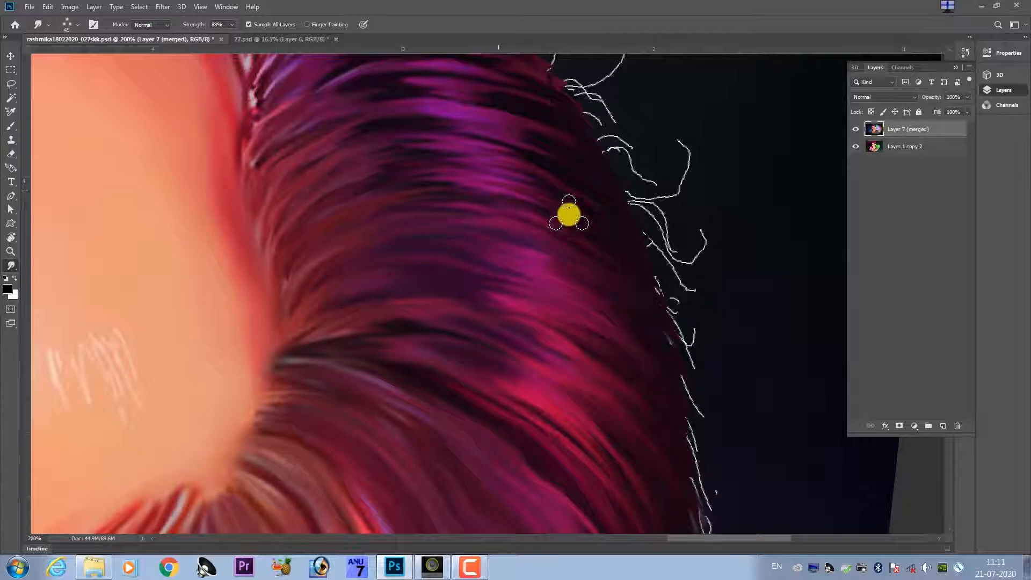
Smudge the purple and magenta strands along the side of the head into smoother curved streaks.
{"action": "left_click_drag", "start_coordinate": [619, 266], "coordinate": [657, 357]}
{"action": "mouse_move", "coordinate": [324, 165]}
{"action": "left_mouse_down"}
{"action": "mouse_move", "coordinate": [494, 259]}
{"action": "mouse_move", "coordinate": [617, 293]}
{"action": "left_mouse_up"}
{"action": "left_click_drag", "start_coordinate": [510, 217], "coordinate": [562, 295]}
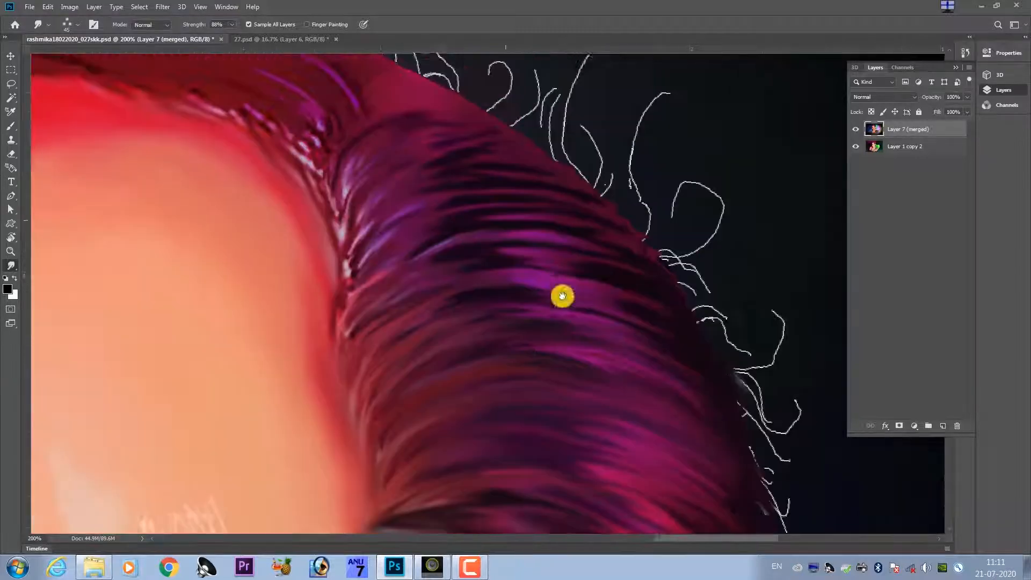
{"action": "left_click_drag", "start_coordinate": [400, 314], "coordinate": [681, 318]}
{"action": "left_click_drag", "start_coordinate": [359, 287], "coordinate": [684, 281]}
{"action": "left_click_drag", "start_coordinate": [526, 241], "coordinate": [551, 339]}
{"action": "left_click_drag", "start_coordinate": [405, 333], "coordinate": [538, 274]}
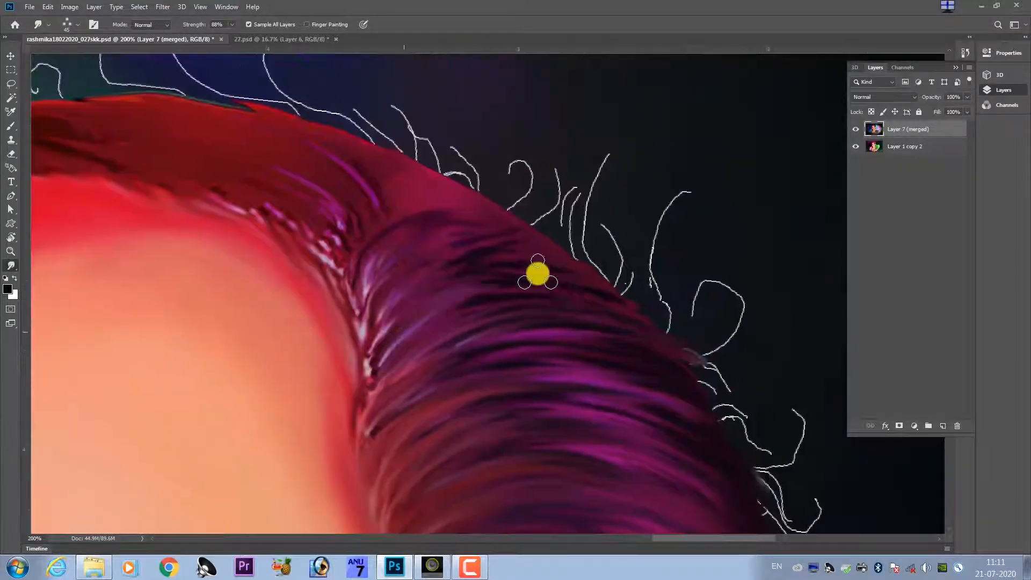
Reduce the smudge brush size and blend the purple strands between the forehead hairline and the crown's outer edge.
{"action": "mouse_move", "coordinate": [384, 315]}
{"action": "left_mouse_down"}
{"action": "mouse_move", "coordinate": [449, 256]}
{"action": "mouse_move", "coordinate": [529, 253]}
{"action": "left_mouse_up"}
{"action": "left_click_drag", "start_coordinate": [546, 253], "coordinate": [556, 309]}
{"action": "left_click_drag", "start_coordinate": [380, 354], "coordinate": [455, 270]}
{"action": "key", "text": "["}
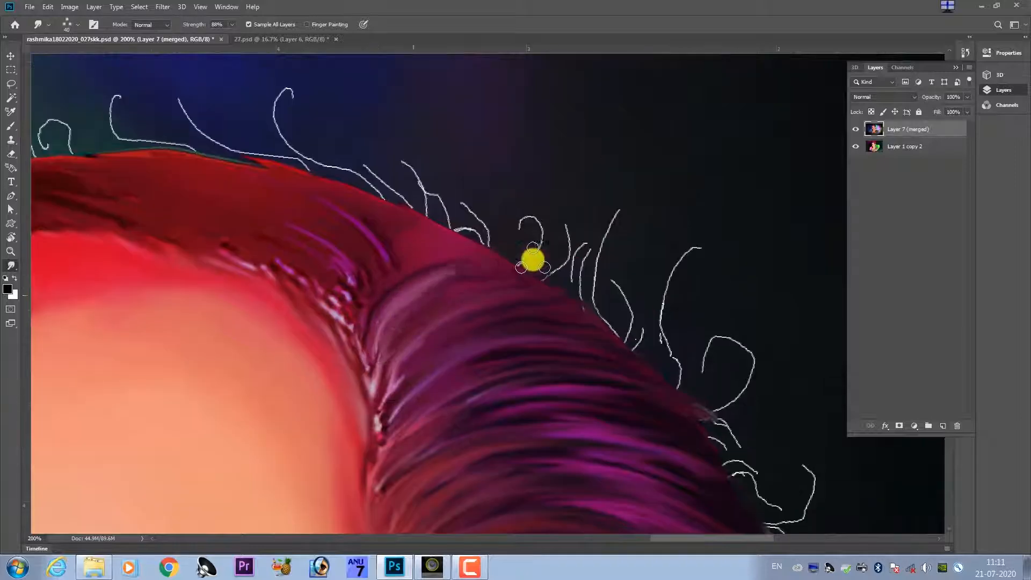
{"action": "left_click_drag", "start_coordinate": [628, 357], "coordinate": [671, 372]}
{"action": "left_click_drag", "start_coordinate": [542, 362], "coordinate": [414, 262]}
{"action": "left_click_drag", "start_coordinate": [571, 321], "coordinate": [619, 343]}
{"action": "left_click_drag", "start_coordinate": [582, 362], "coordinate": [626, 384]}
{"action": "left_click_drag", "start_coordinate": [366, 240], "coordinate": [517, 295]}
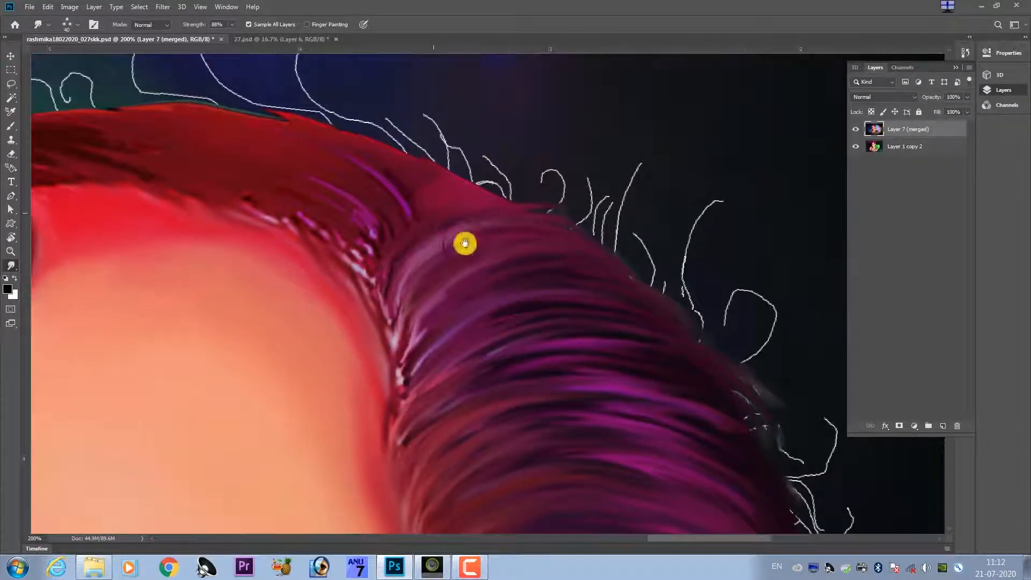
Smudge the dark red hair band above the forehead and eyebrow into smooth lengthwise strands.
{"action": "mouse_move", "coordinate": [464, 243]}
{"action": "left_mouse_down"}
{"action": "mouse_move", "coordinate": [534, 309]}
{"action": "mouse_move", "coordinate": [693, 341]}
{"action": "left_mouse_up"}
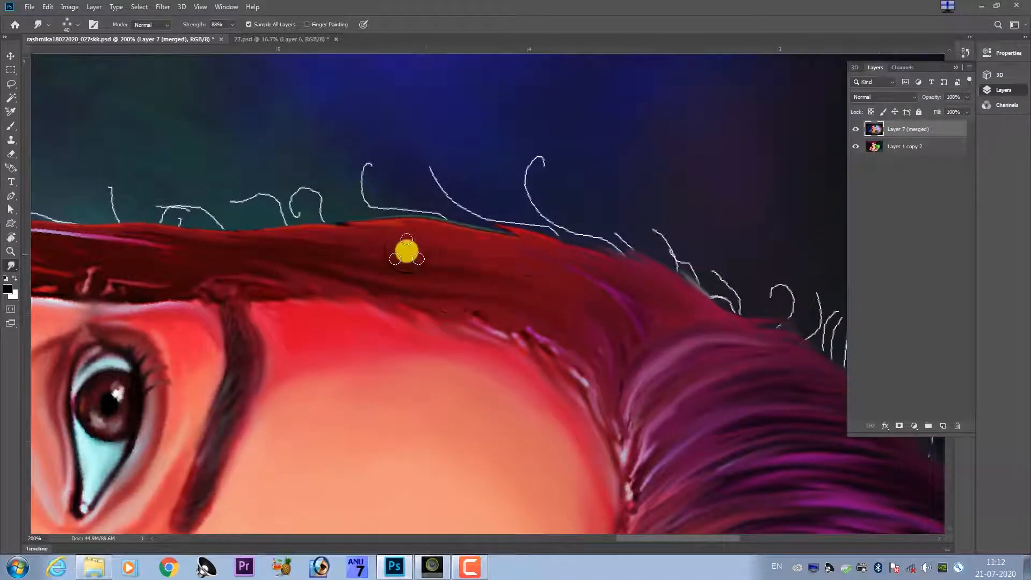
{"action": "left_click_drag", "start_coordinate": [432, 307], "coordinate": [580, 316]}
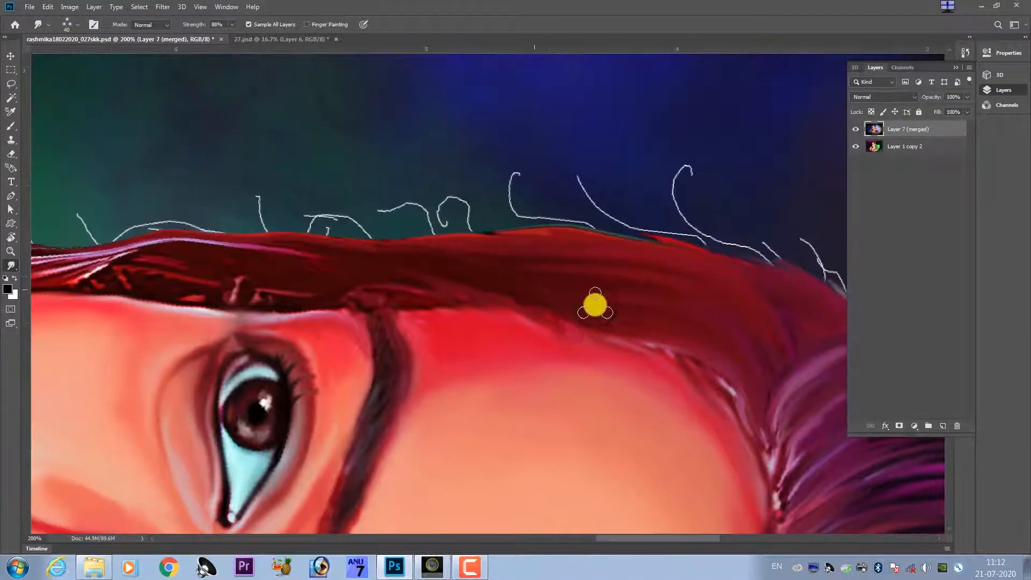
{"action": "left_click_drag", "start_coordinate": [434, 251], "coordinate": [632, 263]}
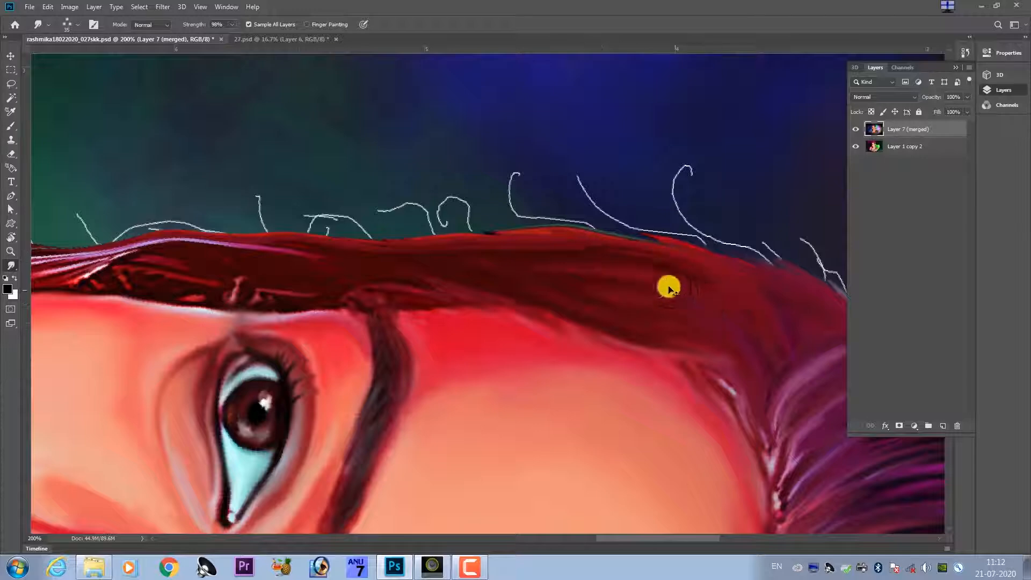
{"action": "left_click_drag", "start_coordinate": [439, 282], "coordinate": [541, 274]}
{"action": "left_click_drag", "start_coordinate": [393, 268], "coordinate": [734, 262]}
{"action": "left_click_drag", "start_coordinate": [449, 253], "coordinate": [294, 292]}
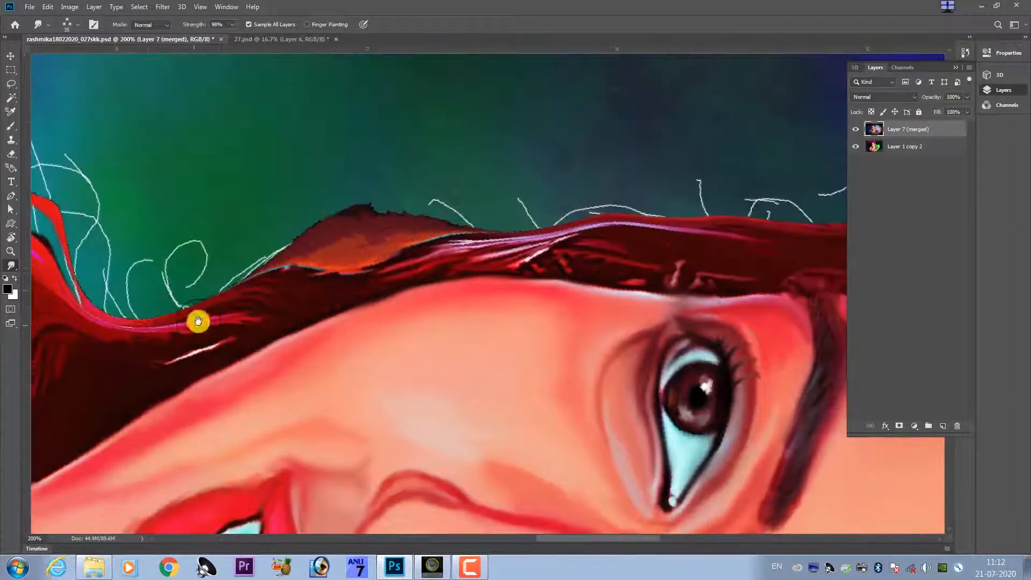
Enlarge the smudge brush, set its strength to 80%, and blend the dark red wavy hair beside the jaw and cheek.
{"action": "left_click_drag", "start_coordinate": [198, 323], "coordinate": [566, 213]}
{"action": "key", "text": "bracketright"}
{"action": "key", "text": "bracketright"}
{"action": "left_click_drag", "start_coordinate": [329, 304], "coordinate": [247, 391]}
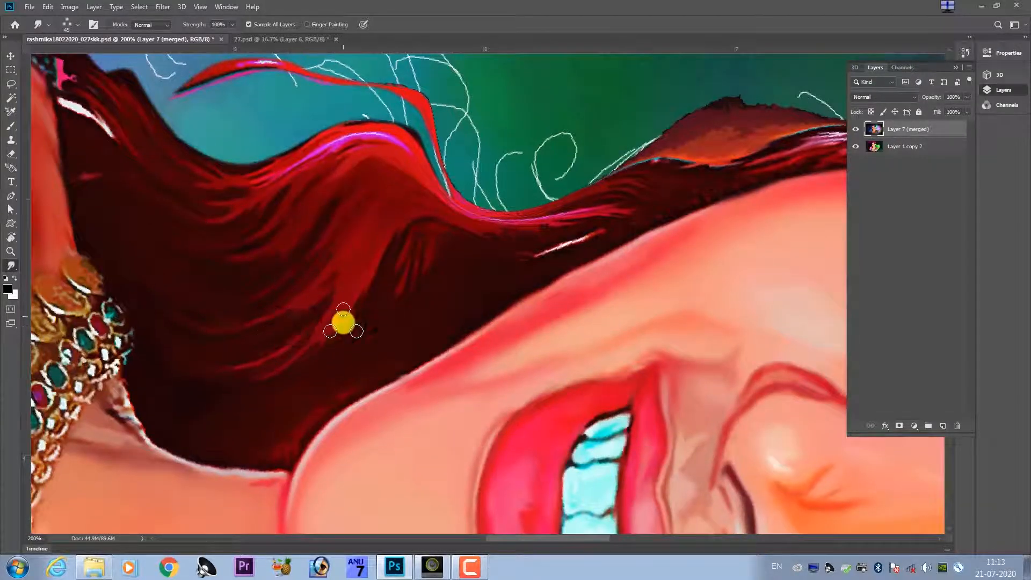
{"action": "left_click_drag", "start_coordinate": [343, 322], "coordinate": [218, 395]}
{"action": "key", "text": "ctrl+z"}
{"action": "key", "text": "8"}
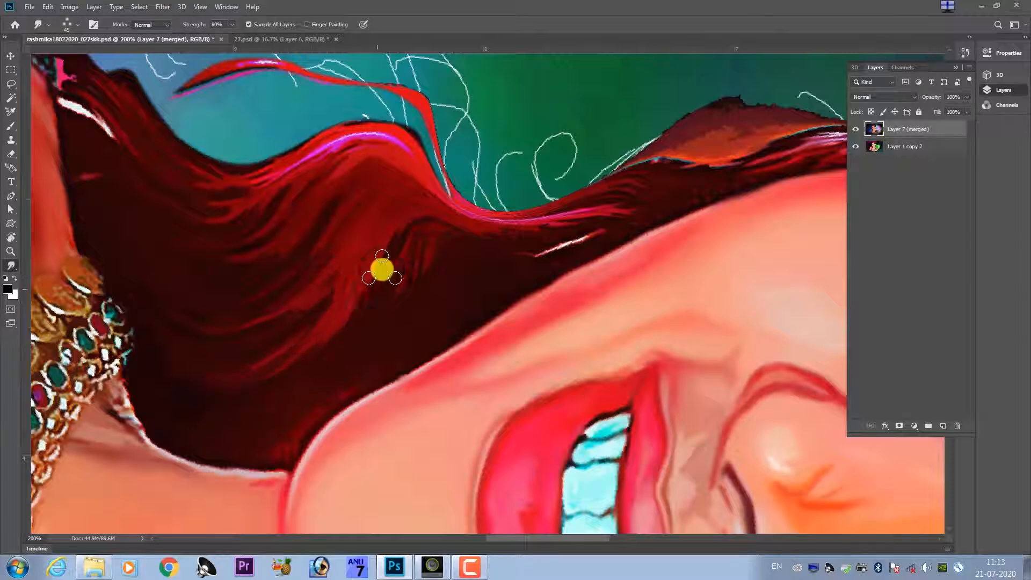
{"action": "left_click_drag", "start_coordinate": [502, 236], "coordinate": [361, 316]}
{"action": "left_click_drag", "start_coordinate": [641, 195], "coordinate": [442, 256]}
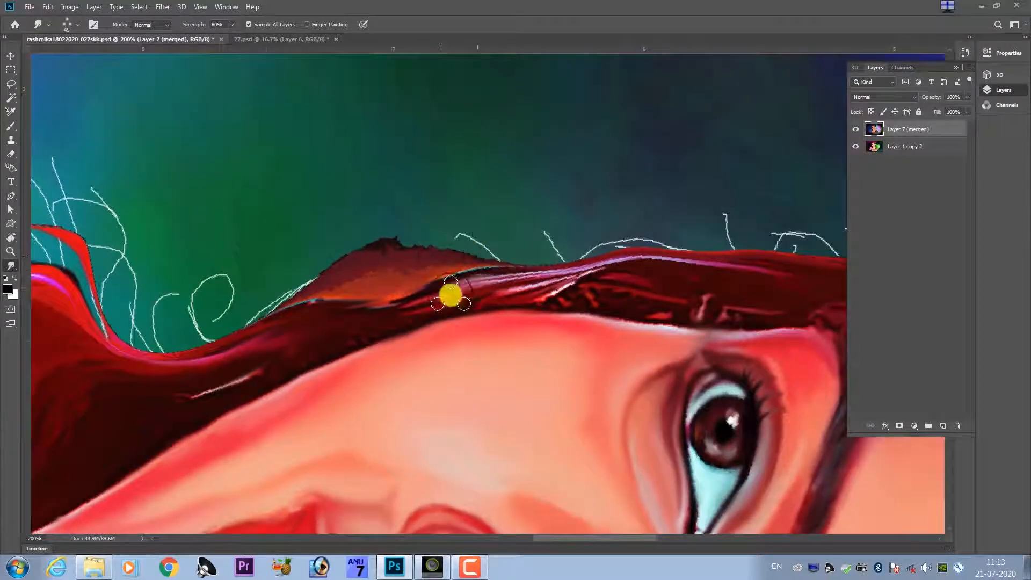
Smudge the red hair above the eye and the pale highlights along the temple hairline.
{"action": "scroll", "coordinate": [450, 295], "scroll_direction": "right", "scroll_amount": 6}
{"action": "left_click_drag", "start_coordinate": [706, 299], "coordinate": [455, 276]}
{"action": "left_click_drag", "start_coordinate": [616, 303], "coordinate": [464, 239]}
{"action": "left_click_drag", "start_coordinate": [636, 310], "coordinate": [596, 239]}
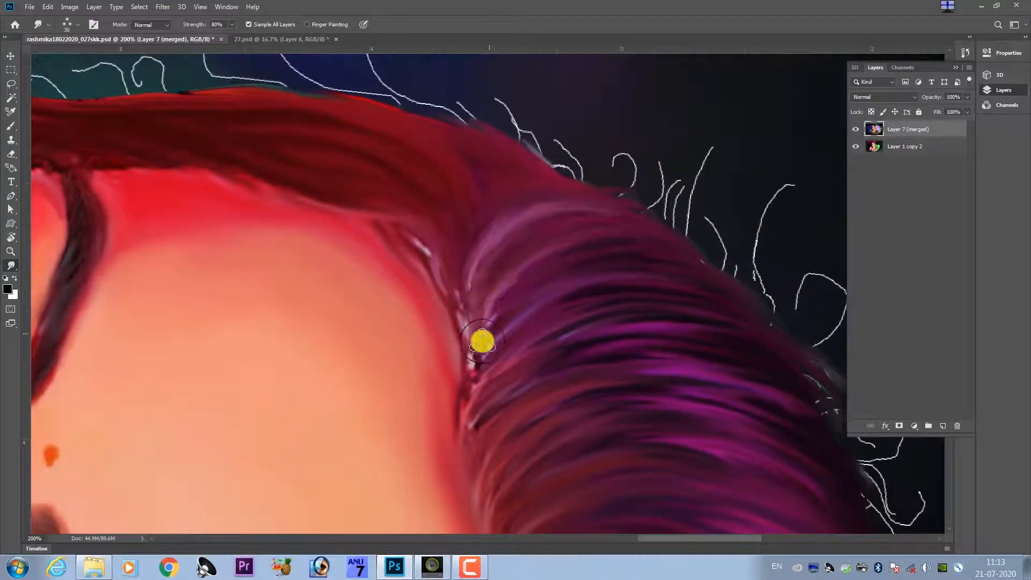
{"action": "left_click_drag", "start_coordinate": [650, 292], "coordinate": [625, 205]}
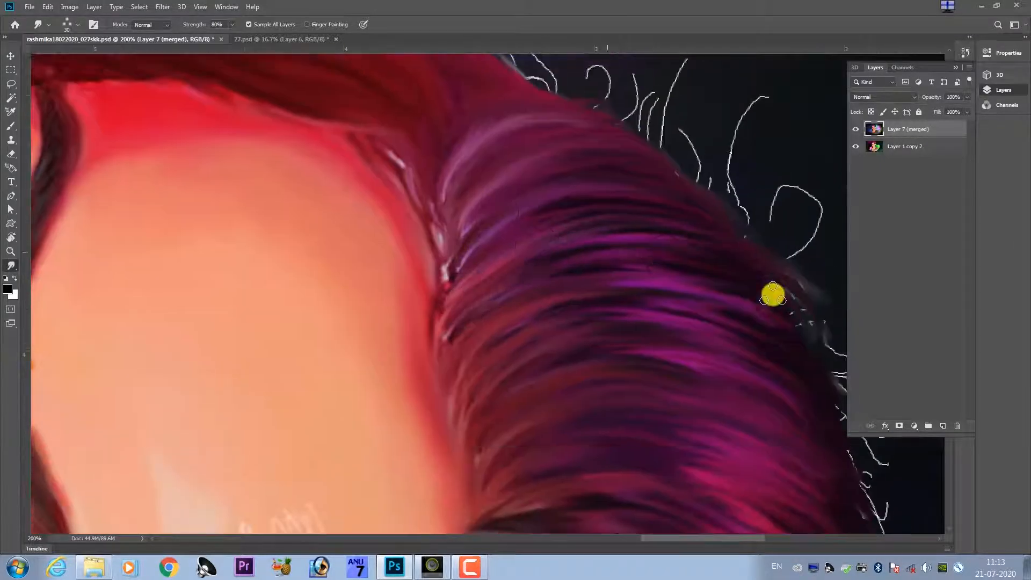
Blend the reddish roots at the temple and the purple-magenta strands running to the head's outer edge.
{"action": "left_click_drag", "start_coordinate": [447, 317], "coordinate": [329, 263]}
{"action": "left_click_drag", "start_coordinate": [439, 297], "coordinate": [381, 210]}
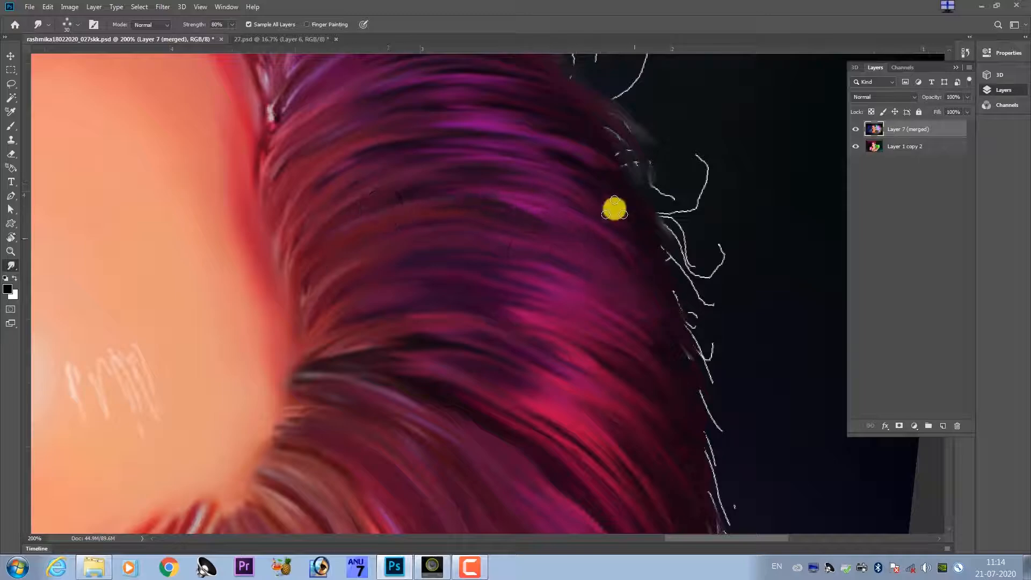
{"action": "left_click_drag", "start_coordinate": [315, 332], "coordinate": [378, 286]}
{"action": "left_click_drag", "start_coordinate": [642, 294], "coordinate": [546, 249]}
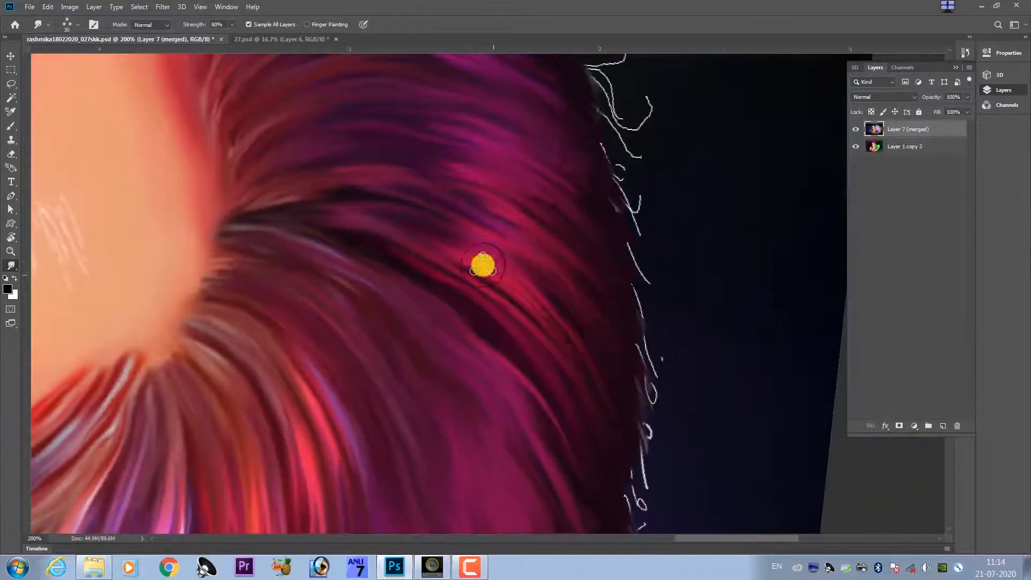
Rotate the canvas and smudge the olive strands behind the ear with the Smudge tool.
{"action": "key", "text": "ctrl+minus"}
{"action": "key", "text": "ctrl+minus"}
{"action": "key", "text": "ctrl+minus"}
{"action": "key", "text": "ctrl+minus"}
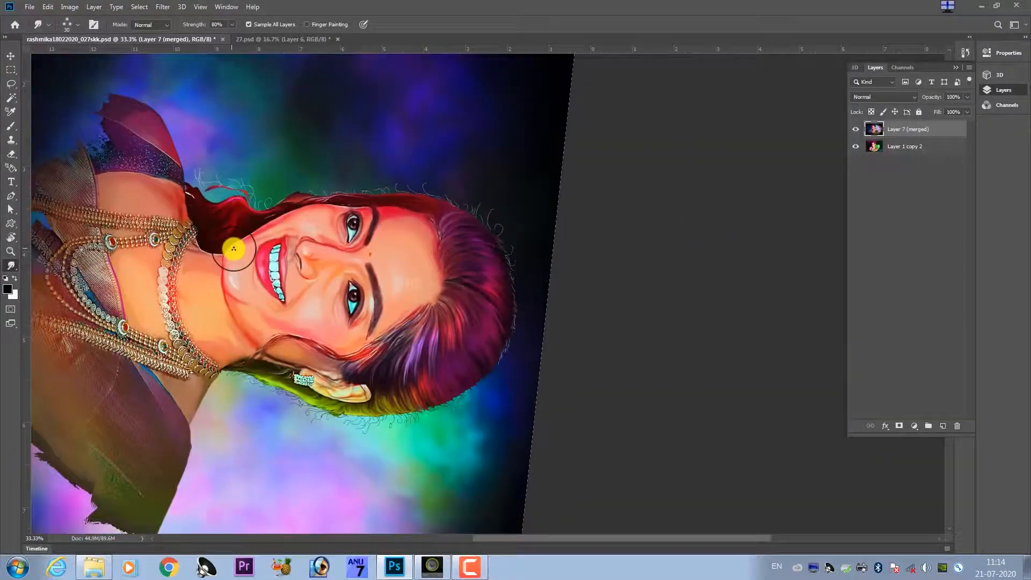
{"action": "key", "text": "r"}
{"action": "mouse_move", "coordinate": [233, 251]}
{"action": "left_mouse_down"}
{"action": "mouse_move", "coordinate": [491, 246]}
{"action": "mouse_move", "coordinate": [332, 317]}
{"action": "left_mouse_up"}
{"action": "left_click_drag", "start_coordinate": [525, 396], "coordinate": [490, 244]}
{"action": "key", "text": "ctrl+plus"}
{"action": "key", "text": "ctrl+plus"}
{"action": "key", "text": "ctrl+plus"}
{"action": "key", "text": "ctrl+plus"}
{"action": "key", "text": "ctrl+plus"}
{"action": "key", "text": "ctrl+plus"}
{"action": "key", "text": "s"}
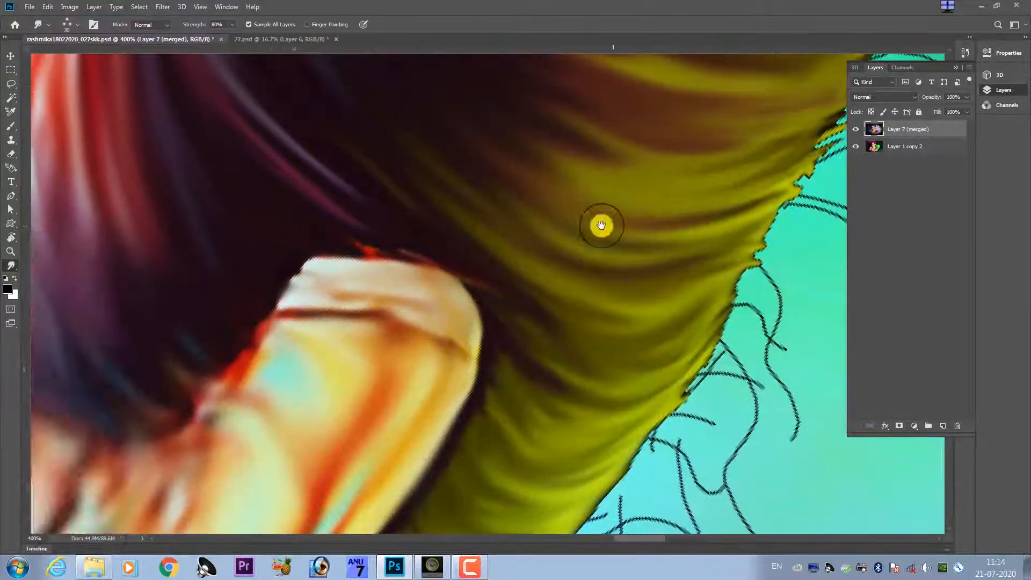
{"action": "left_click_drag", "start_coordinate": [601, 225], "coordinate": [536, 313]}
{"action": "left_click_drag", "start_coordinate": [358, 276], "coordinate": [350, 211]}
{"action": "left_click_drag", "start_coordinate": [513, 371], "coordinate": [593, 173]}
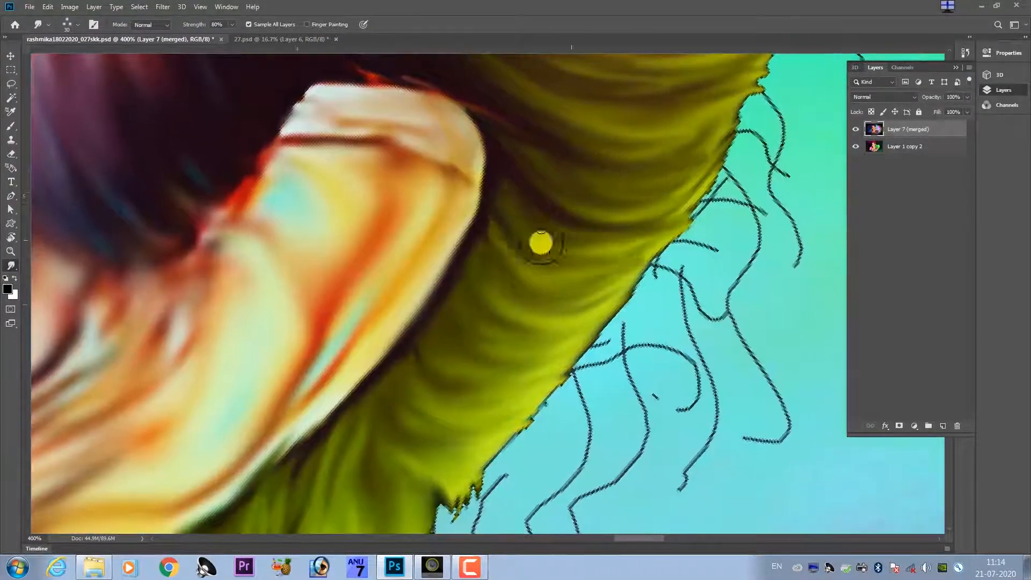
Smudge the jagged outer edge of the olive and red hair to soften it into the turquoise background.
{"action": "left_click_drag", "start_coordinate": [451, 319], "coordinate": [458, 262]}
{"action": "left_click_drag", "start_coordinate": [430, 335], "coordinate": [466, 272]}
{"action": "left_click_drag", "start_coordinate": [408, 376], "coordinate": [389, 433]}
{"action": "mouse_move", "coordinate": [528, 368]}
{"action": "left_mouse_down"}
{"action": "mouse_move", "coordinate": [513, 307]}
{"action": "mouse_move", "coordinate": [390, 398]}
{"action": "left_mouse_up"}
{"action": "left_click_drag", "start_coordinate": [468, 287], "coordinate": [500, 256]}
{"action": "left_click_drag", "start_coordinate": [543, 181], "coordinate": [419, 313]}
{"action": "left_click_drag", "start_coordinate": [478, 284], "coordinate": [537, 161]}
{"action": "mouse_move", "coordinate": [550, 136]}
{"action": "left_mouse_down"}
{"action": "mouse_move", "coordinate": [463, 244]}
{"action": "mouse_move", "coordinate": [508, 215]}
{"action": "left_mouse_up"}
{"action": "left_click_drag", "start_coordinate": [508, 226], "coordinate": [460, 306]}
{"action": "left_click_drag", "start_coordinate": [463, 263], "coordinate": [510, 177]}
{"action": "left_click_drag", "start_coordinate": [502, 196], "coordinate": [421, 327]}
{"action": "mouse_move", "coordinate": [447, 263]}
{"action": "left_mouse_down"}
{"action": "mouse_move", "coordinate": [484, 189]}
{"action": "mouse_move", "coordinate": [475, 258]}
{"action": "left_mouse_up"}
{"action": "left_click_drag", "start_coordinate": [477, 241], "coordinate": [504, 182]}
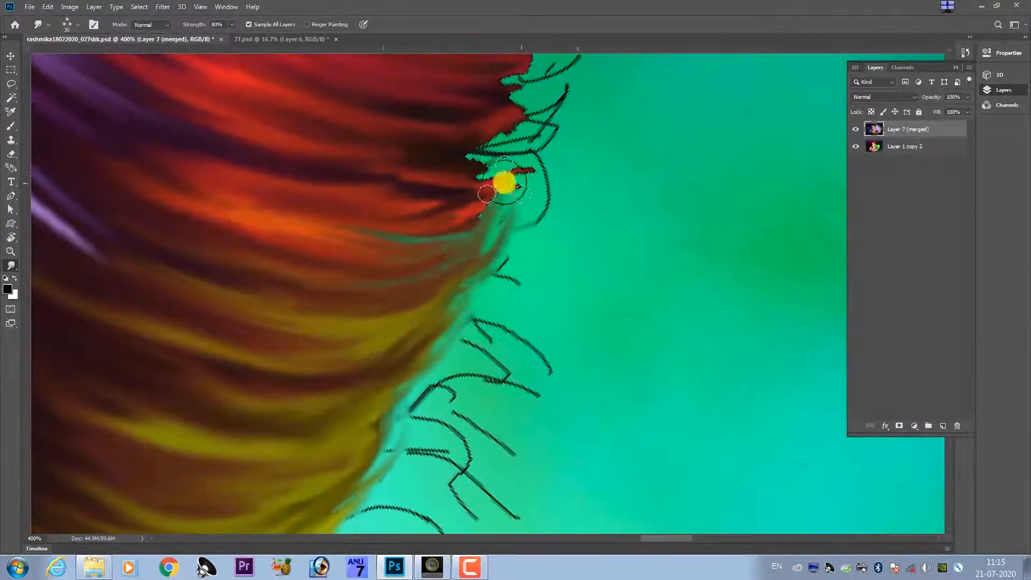
Pull the green hair edge below the ear outward into soft wisps over the light blue background.
{"action": "left_click_drag", "start_coordinate": [414, 408], "coordinate": [545, 191]}
{"action": "left_click_drag", "start_coordinate": [356, 482], "coordinate": [408, 236]}
{"action": "mouse_move", "coordinate": [264, 423]}
{"action": "left_mouse_down"}
{"action": "mouse_move", "coordinate": [317, 297]}
{"action": "mouse_move", "coordinate": [335, 341]}
{"action": "left_mouse_up"}
{"action": "mouse_move", "coordinate": [288, 359]}
{"action": "left_mouse_down"}
{"action": "mouse_move", "coordinate": [327, 304]}
{"action": "mouse_move", "coordinate": [300, 352]}
{"action": "left_mouse_up"}
{"action": "mouse_move", "coordinate": [256, 369]}
{"action": "left_mouse_down"}
{"action": "mouse_move", "coordinate": [306, 310]}
{"action": "mouse_move", "coordinate": [290, 384]}
{"action": "left_mouse_up"}
{"action": "mouse_move", "coordinate": [283, 316]}
{"action": "left_mouse_down"}
{"action": "mouse_move", "coordinate": [355, 207]}
{"action": "mouse_move", "coordinate": [244, 304]}
{"action": "mouse_move", "coordinate": [352, 276]}
{"action": "mouse_move", "coordinate": [419, 200]}
{"action": "mouse_move", "coordinate": [220, 395]}
{"action": "left_mouse_up"}
{"action": "mouse_move", "coordinate": [279, 306]}
{"action": "left_mouse_down"}
{"action": "mouse_move", "coordinate": [145, 419]}
{"action": "mouse_move", "coordinate": [279, 411]}
{"action": "left_mouse_up"}
{"action": "mouse_move", "coordinate": [349, 295]}
{"action": "left_mouse_down"}
{"action": "mouse_move", "coordinate": [278, 390]}
{"action": "mouse_move", "coordinate": [199, 451]}
{"action": "left_mouse_up"}
{"action": "left_click_drag", "start_coordinate": [199, 451], "coordinate": [345, 439]}
{"action": "left_click_drag", "start_coordinate": [446, 269], "coordinate": [419, 317]}
{"action": "left_click_drag", "start_coordinate": [359, 372], "coordinate": [526, 258]}
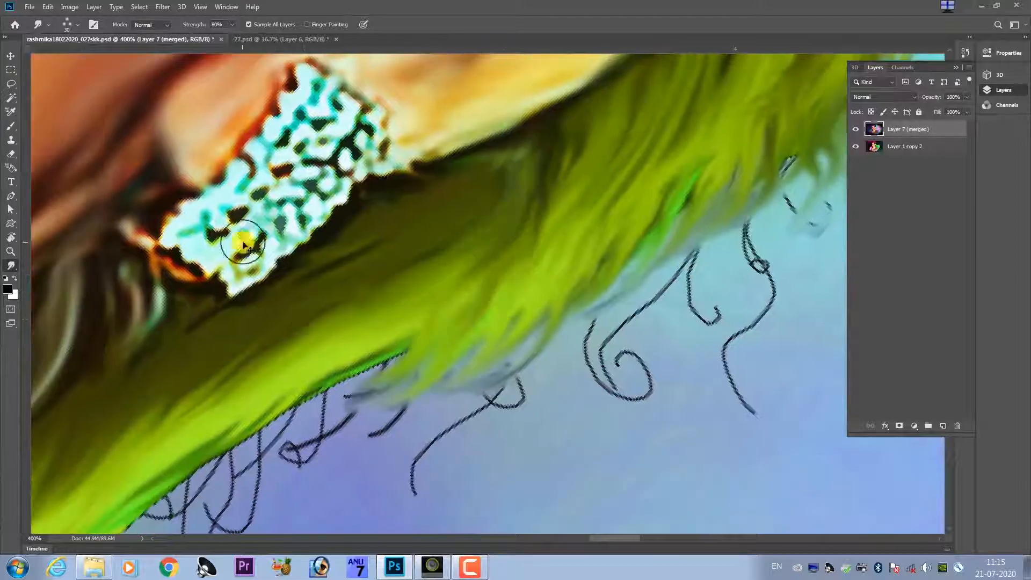
Smudge the bright green hair edge below the earring into feathered strands over the blue background.
{"action": "key", "text": "ctrl+0"}
{"action": "key", "text": "ctrl+plus"}
{"action": "key", "text": "ctrl+plus"}
{"action": "key", "text": "ctrl+plus"}
{"action": "key", "text": "ctrl+plus"}
{"action": "key", "text": "ctrl+plus"}
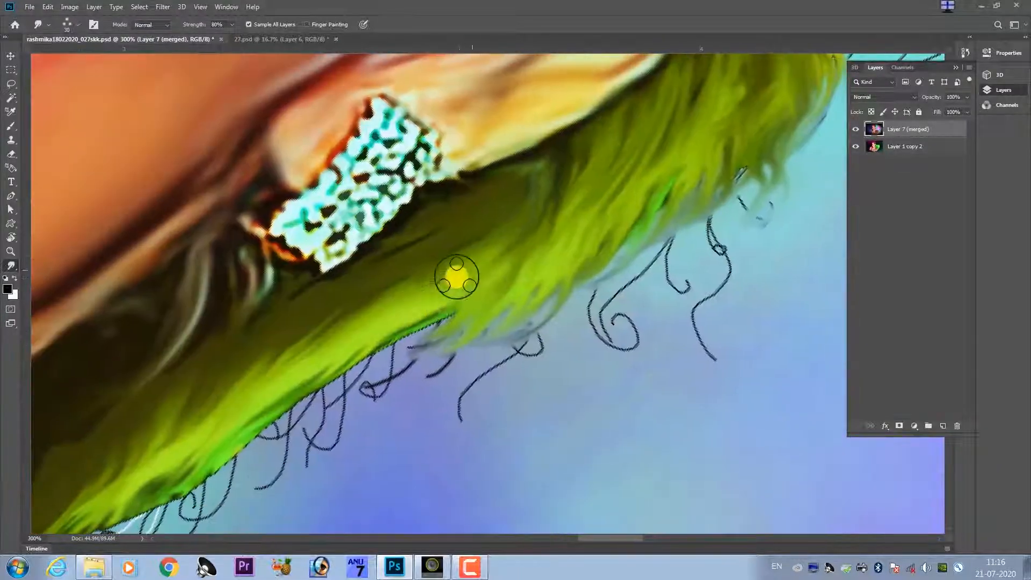
{"action": "left_click_drag", "start_coordinate": [456, 276], "coordinate": [395, 365]}
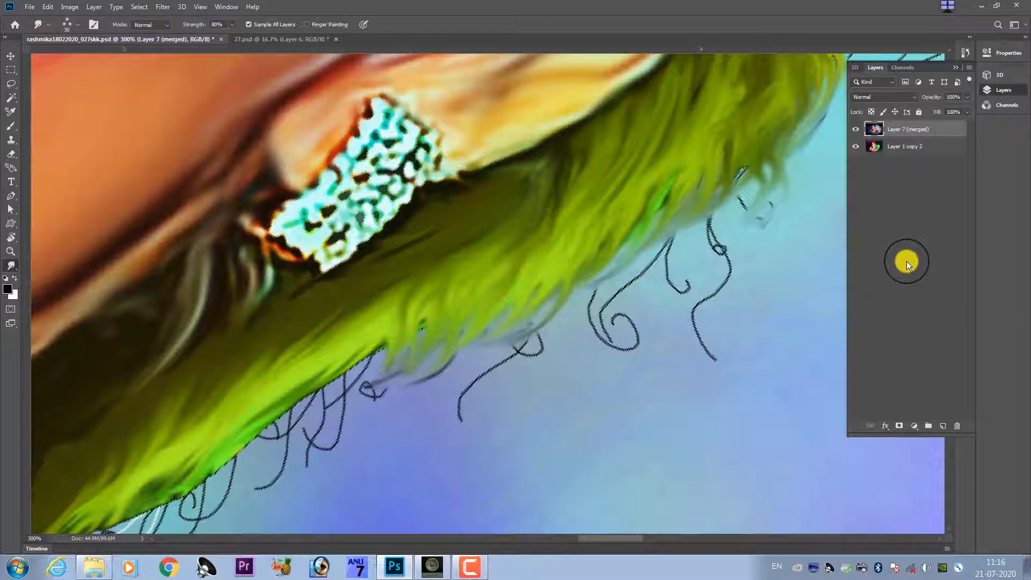
{"action": "left_click_drag", "start_coordinate": [572, 289], "coordinate": [683, 154]}
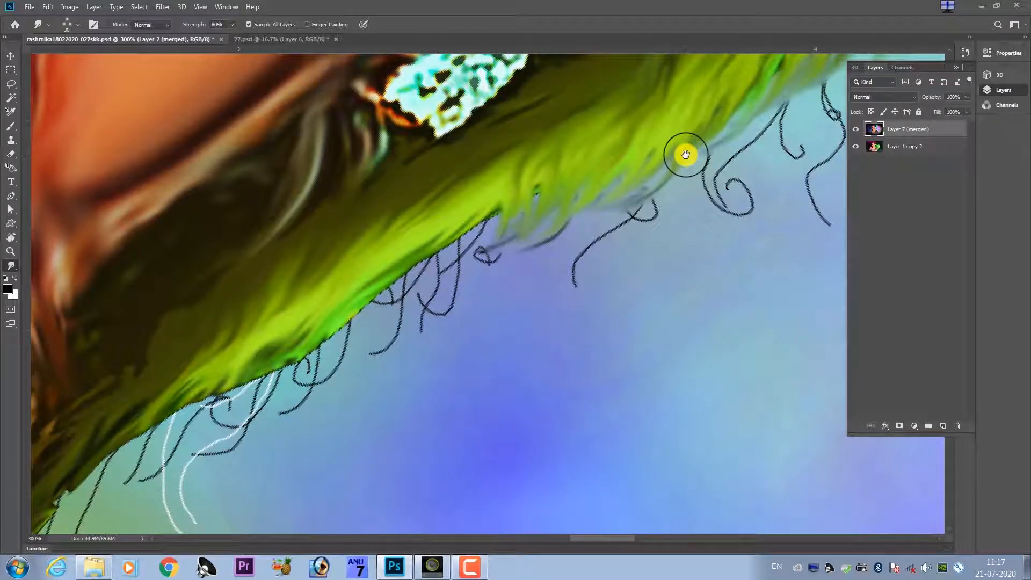
{"action": "left_click_drag", "start_coordinate": [450, 290], "coordinate": [509, 301]}
{"action": "left_click_drag", "start_coordinate": [517, 252], "coordinate": [424, 357]}
Blend the dark olive hair beside the neck and its lower edge into smooth strands.
{"action": "scroll", "coordinate": [437, 314], "scroll_direction": "up", "scroll_amount": 3}
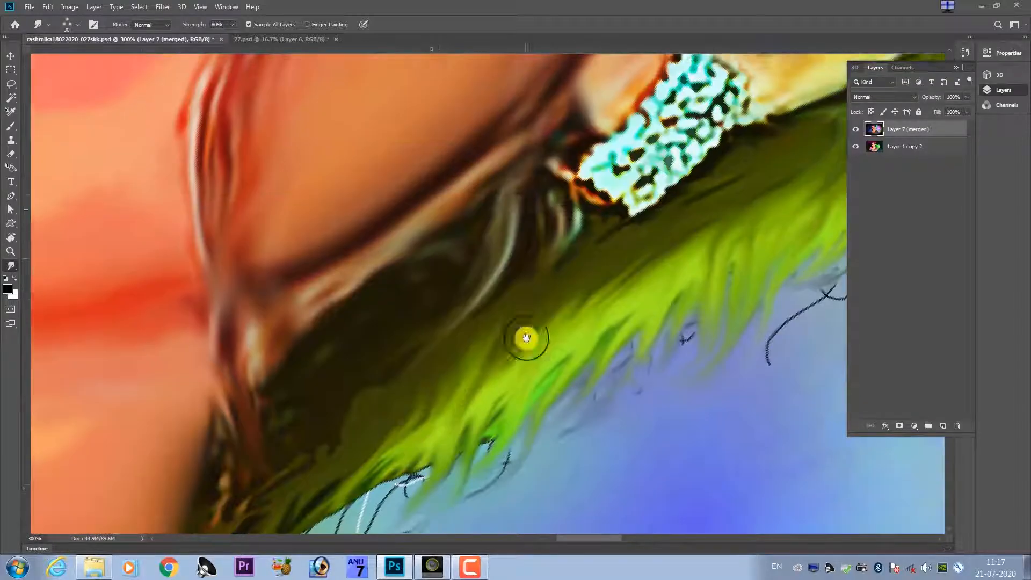
{"action": "scroll", "coordinate": [542, 276], "scroll_direction": "left", "scroll_amount": 3}
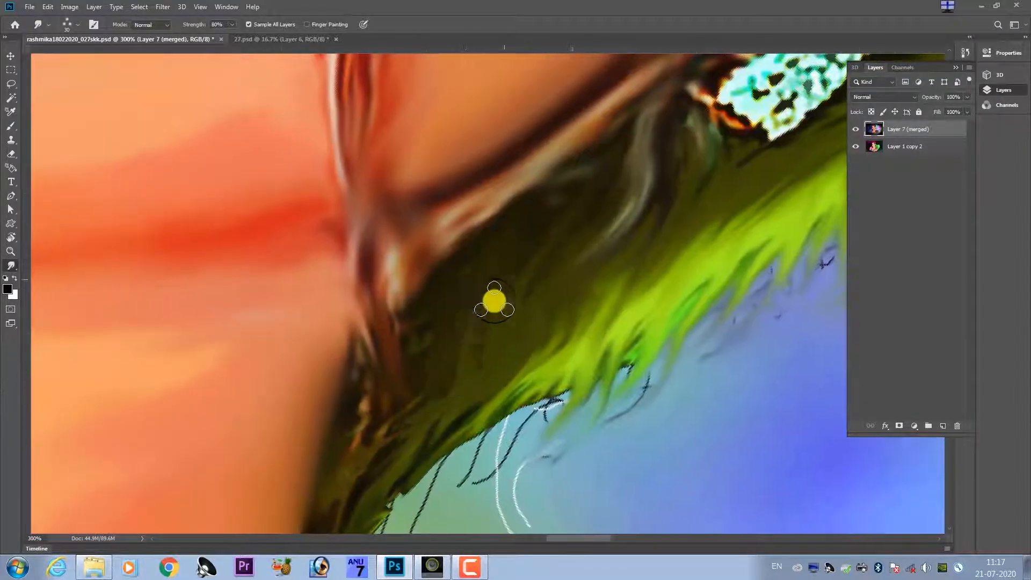
{"action": "scroll", "coordinate": [494, 301], "scroll_direction": "down", "scroll_amount": 2}
{"action": "scroll", "coordinate": [494, 301], "scroll_direction": "left", "scroll_amount": 1}
{"action": "mouse_move", "coordinate": [440, 381]}
{"action": "left_mouse_down"}
{"action": "mouse_move", "coordinate": [381, 413]}
{"action": "mouse_move", "coordinate": [416, 423]}
{"action": "mouse_move", "coordinate": [483, 275]}
{"action": "mouse_move", "coordinate": [521, 330]}
{"action": "mouse_move", "coordinate": [493, 429]}
{"action": "mouse_move", "coordinate": [478, 380]}
{"action": "mouse_move", "coordinate": [569, 289]}
{"action": "mouse_move", "coordinate": [527, 331]}
{"action": "mouse_move", "coordinate": [540, 424]}
{"action": "left_mouse_up"}
Smudge the magenta and red outer edge of the hair above the forehead into the dark blue background.
{"action": "key", "text": "ctrl+minus"}
{"action": "key", "text": "ctrl+minus"}
{"action": "key", "text": "ctrl+minus"}
{"action": "key", "text": "ctrl+minus"}
{"action": "key", "text": "ctrl+minus"}
{"action": "key", "text": "ctrl+plus"}
{"action": "key", "text": "ctrl+plus"}
{"action": "key", "text": "ctrl+plus"}
{"action": "left_click_drag", "start_coordinate": [300, 134], "coordinate": [529, 283]}
{"action": "left_click_drag", "start_coordinate": [607, 97], "coordinate": [498, 297]}
{"action": "key", "text": "ctrl+plus"}
{"action": "key", "text": "ctrl+plus"}
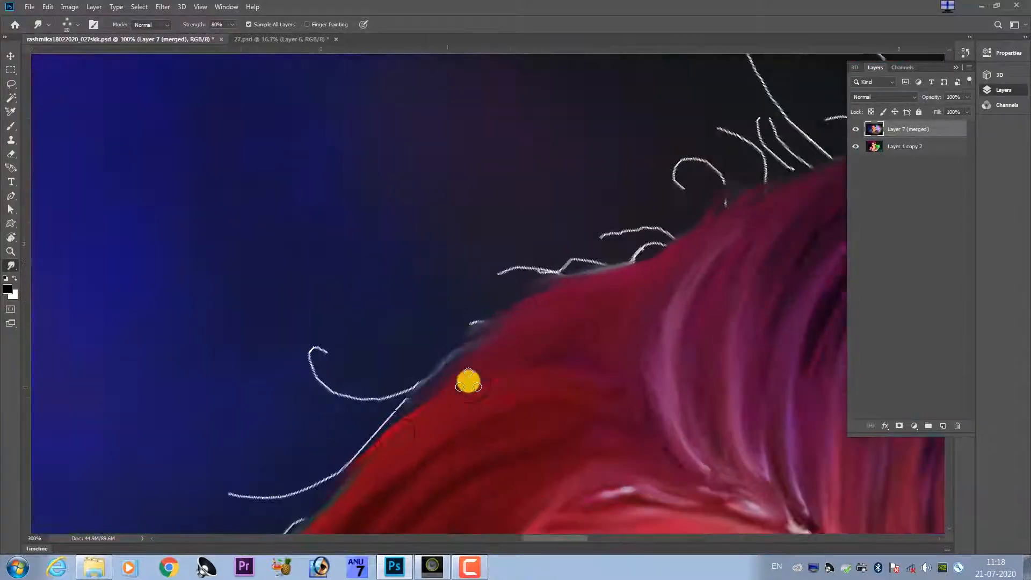
{"action": "left_click_drag", "start_coordinate": [554, 374], "coordinate": [659, 275]}
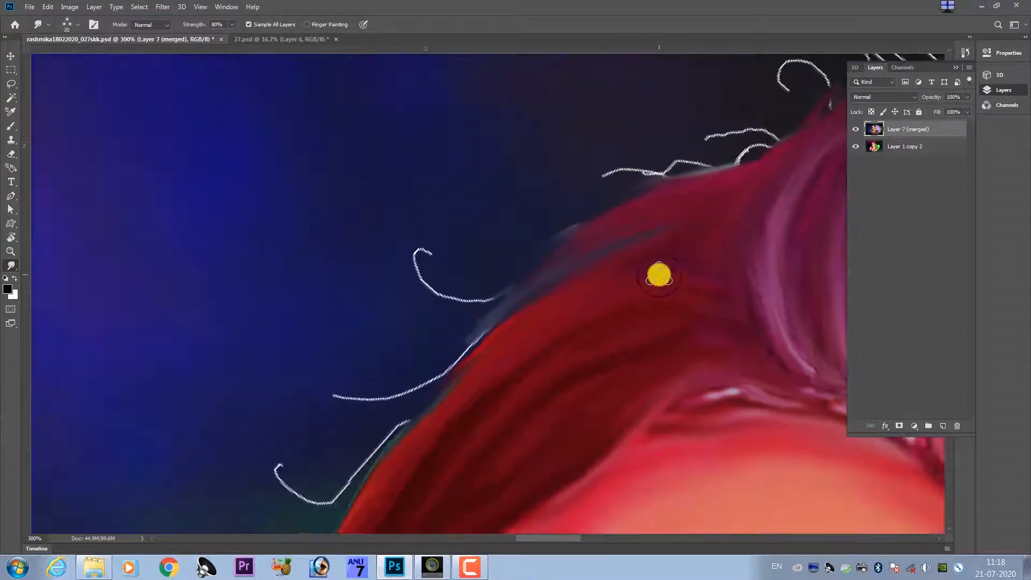
{"action": "left_click_drag", "start_coordinate": [492, 348], "coordinate": [403, 396]}
{"action": "left_click_drag", "start_coordinate": [465, 402], "coordinate": [514, 276]}
{"action": "left_click_drag", "start_coordinate": [448, 322], "coordinate": [388, 384]}
Soften the red hair's outer edge from the forehead down past the eye with smudge strokes.
{"action": "left_click_drag", "start_coordinate": [345, 472], "coordinate": [280, 476]}
{"action": "mouse_move", "coordinate": [352, 473]}
{"action": "left_mouse_down"}
{"action": "mouse_move", "coordinate": [352, 391]}
{"action": "mouse_move", "coordinate": [431, 277]}
{"action": "left_mouse_up"}
{"action": "left_click_drag", "start_coordinate": [277, 443], "coordinate": [384, 267]}
{"action": "left_click_drag", "start_coordinate": [371, 323], "coordinate": [301, 365]}
{"action": "left_click_drag", "start_coordinate": [473, 123], "coordinate": [322, 408]}
{"action": "left_click_drag", "start_coordinate": [695, 71], "coordinate": [571, 194]}
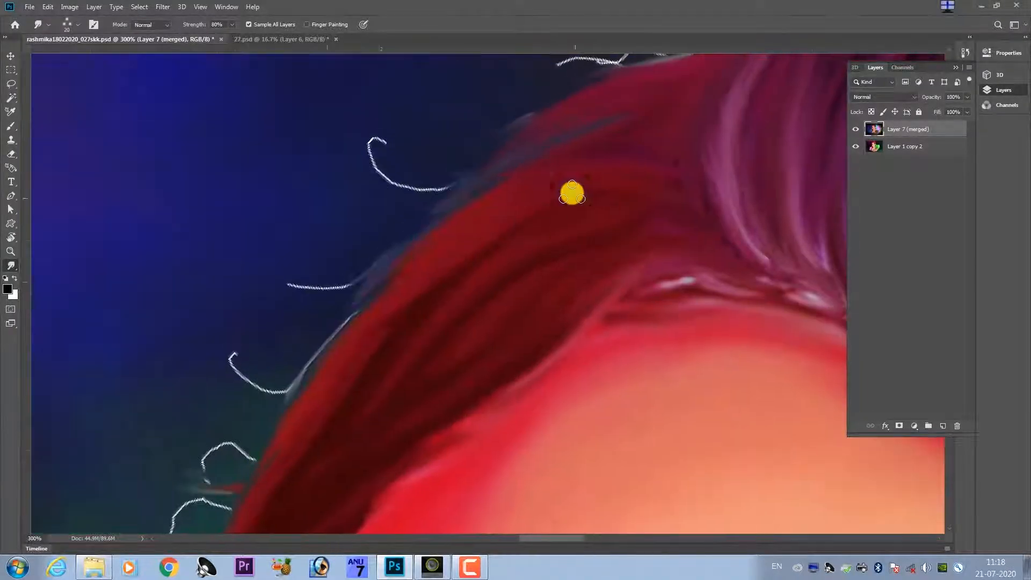
{"action": "left_click_drag", "start_coordinate": [424, 226], "coordinate": [309, 295]}
{"action": "left_click_drag", "start_coordinate": [307, 384], "coordinate": [320, 283]}
{"action": "left_click_drag", "start_coordinate": [271, 420], "coordinate": [347, 279]}
{"action": "mouse_move", "coordinate": [237, 429]}
{"action": "left_mouse_down"}
{"action": "mouse_move", "coordinate": [386, 243]}
{"action": "mouse_move", "coordinate": [364, 273]}
{"action": "left_mouse_up"}
{"action": "left_click_drag", "start_coordinate": [246, 455], "coordinate": [420, 230]}
Enlarge the smudge brush and blend the jagged brown-orange patch beside the cheek into thin wisps.
{"action": "mouse_move", "coordinate": [432, 202]}
{"action": "left_mouse_down"}
{"action": "mouse_move", "coordinate": [404, 225]}
{"action": "mouse_move", "coordinate": [389, 285]}
{"action": "left_mouse_up"}
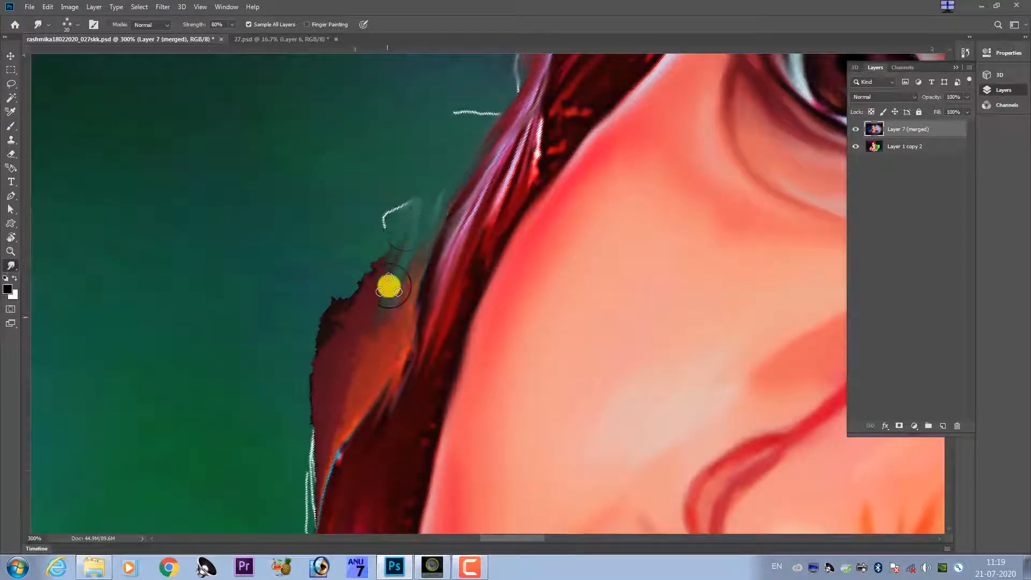
{"action": "mouse_move", "coordinate": [394, 236]}
{"action": "left_mouse_down"}
{"action": "mouse_move", "coordinate": [400, 316]}
{"action": "mouse_move", "coordinate": [348, 403]}
{"action": "left_mouse_up"}
{"action": "key", "text": "bracketright"}
{"action": "key", "text": "bracketright"}
{"action": "key", "text": "bracketright"}
{"action": "left_click_drag", "start_coordinate": [328, 301], "coordinate": [344, 440]}
{"action": "key", "text": "ctrl+minus"}
{"action": "key", "text": "ctrl+minus"}
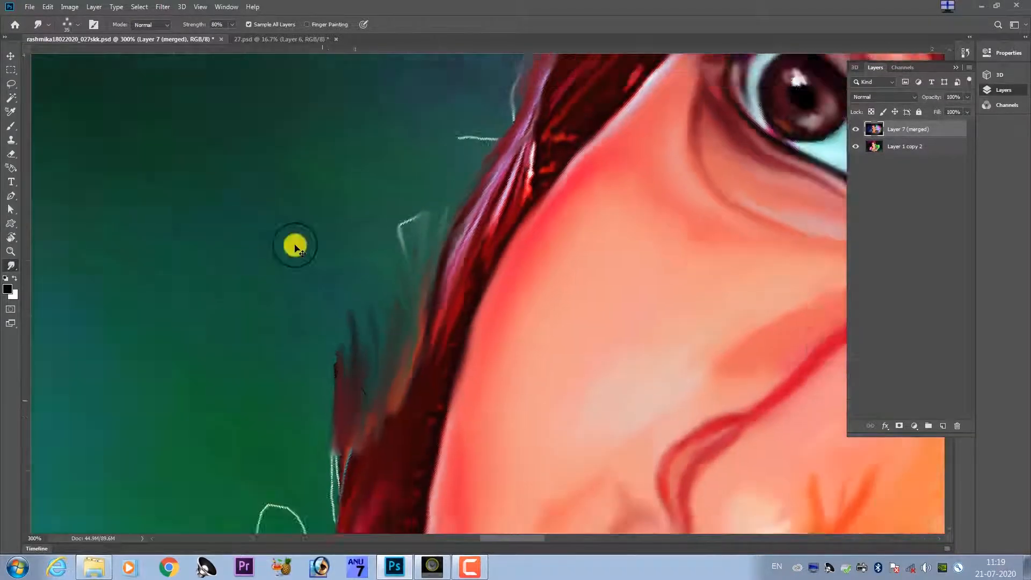
{"action": "key", "text": "ctrl+plus"}
Smudge the dark red hair beside the cheek and mouth into long wavy strands.
{"action": "left_click_drag", "start_coordinate": [373, 327], "coordinate": [458, 272]}
{"action": "left_click_drag", "start_coordinate": [472, 376], "coordinate": [480, 295]}
{"action": "left_click_drag", "start_coordinate": [465, 515], "coordinate": [513, 389]}
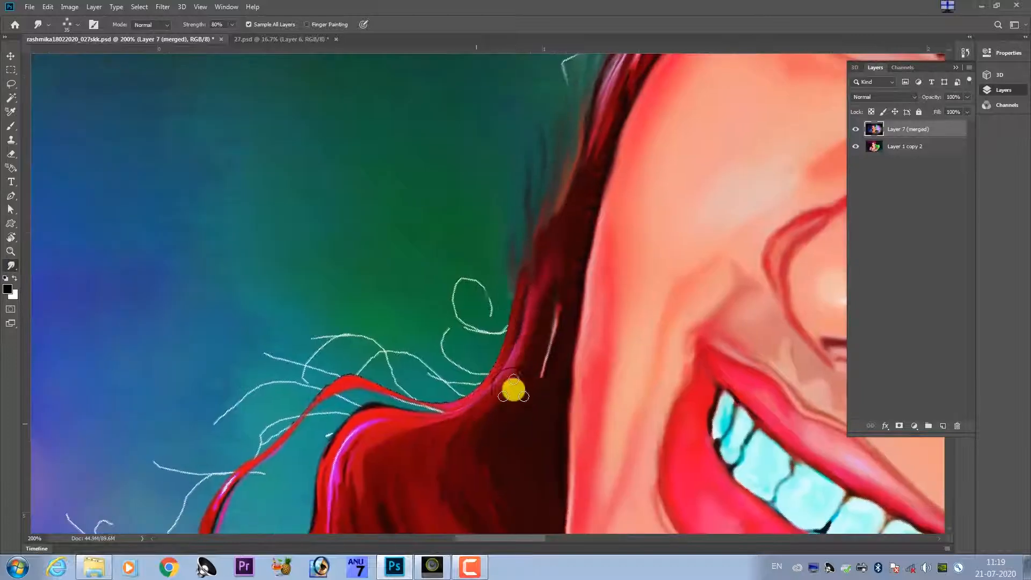
{"action": "left_click_drag", "start_coordinate": [470, 419], "coordinate": [466, 319]}
{"action": "left_click_drag", "start_coordinate": [470, 486], "coordinate": [444, 365]}
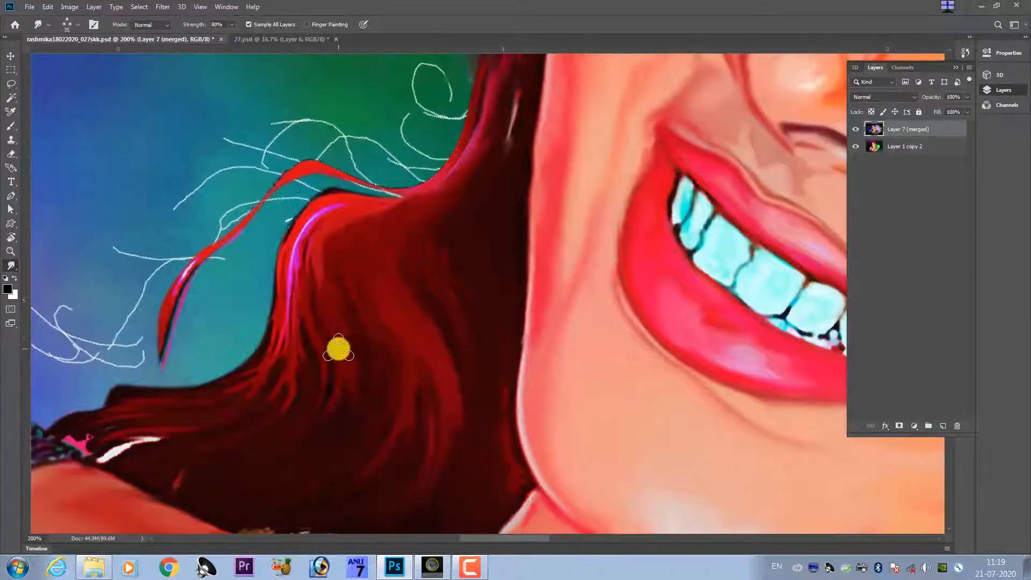
{"action": "left_click_drag", "start_coordinate": [301, 378], "coordinate": [252, 408]}
{"action": "left_click_drag", "start_coordinate": [297, 337], "coordinate": [253, 419]}
{"action": "left_click_drag", "start_coordinate": [276, 293], "coordinate": [231, 376]}
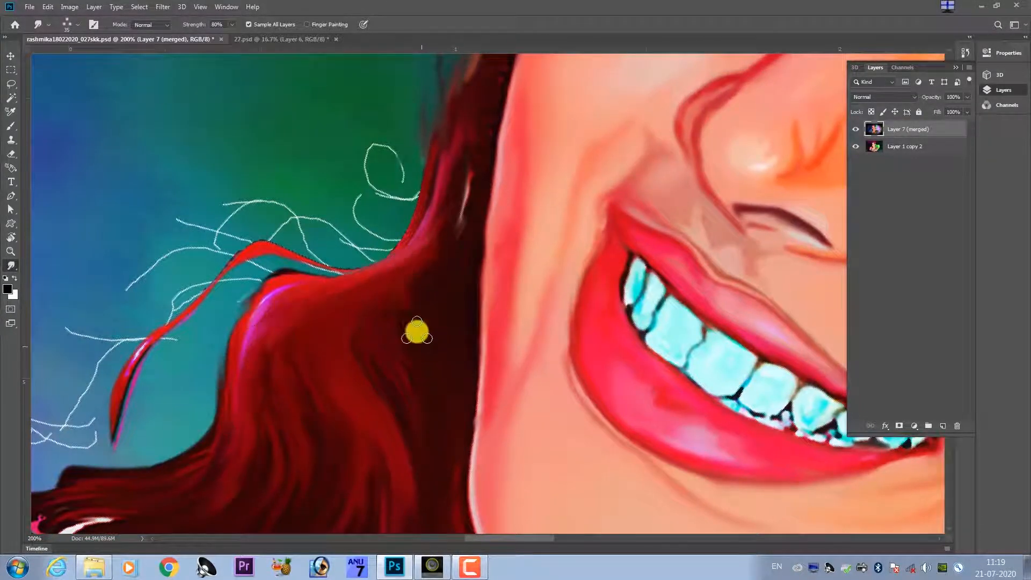
Blend the pink highlight on the hair's outer curve and pull the ends over the shoulder into soft tips.
{"action": "left_click_drag", "start_coordinate": [413, 354], "coordinate": [447, 214]}
{"action": "mouse_move", "coordinate": [161, 351]}
{"action": "left_mouse_down"}
{"action": "mouse_move", "coordinate": [423, 314]}
{"action": "mouse_move", "coordinate": [317, 317]}
{"action": "left_mouse_up"}
{"action": "left_click_drag", "start_coordinate": [537, 284], "coordinate": [456, 407]}
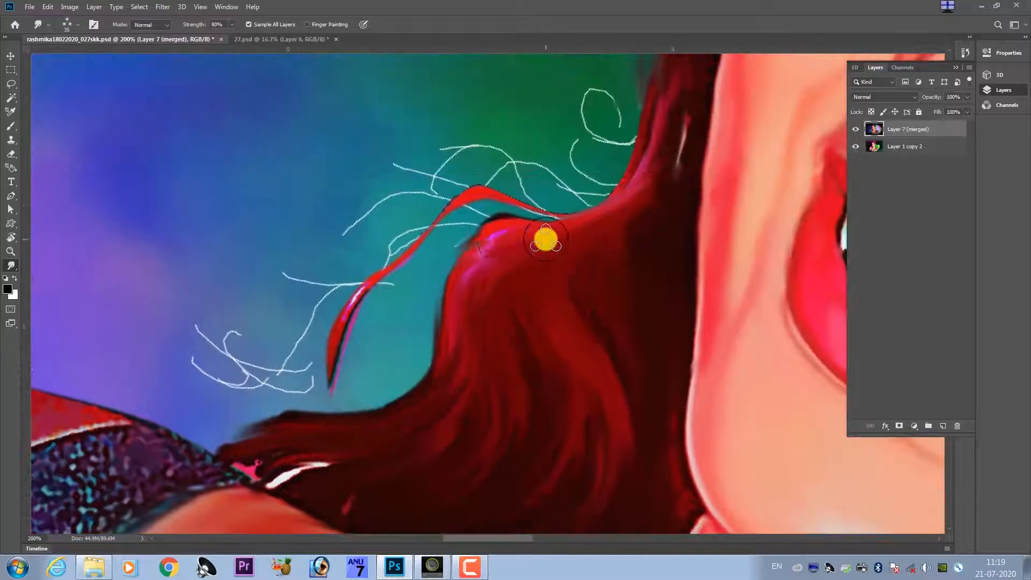
{"action": "mouse_move", "coordinate": [510, 246]}
{"action": "left_mouse_down"}
{"action": "mouse_move", "coordinate": [412, 332]}
{"action": "mouse_move", "coordinate": [411, 382]}
{"action": "left_mouse_up"}
{"action": "left_click_drag", "start_coordinate": [365, 406], "coordinate": [236, 372]}
{"action": "left_click_drag", "start_coordinate": [322, 408], "coordinate": [221, 400]}
{"action": "left_click_drag", "start_coordinate": [293, 421], "coordinate": [217, 427]}
{"action": "left_click_drag", "start_coordinate": [429, 143], "coordinate": [430, 176]}
Return to the Smudge tool and set its strength to 50%.
{"action": "key", "text": "p"}
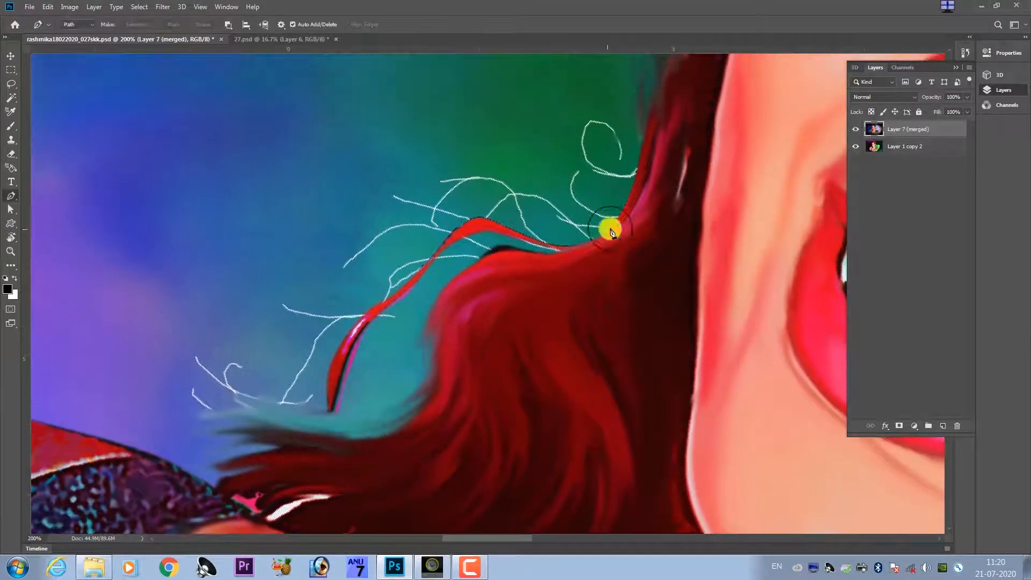
{"action": "left_click", "coordinate": [11, 265]}
{"action": "key", "text": "5"}
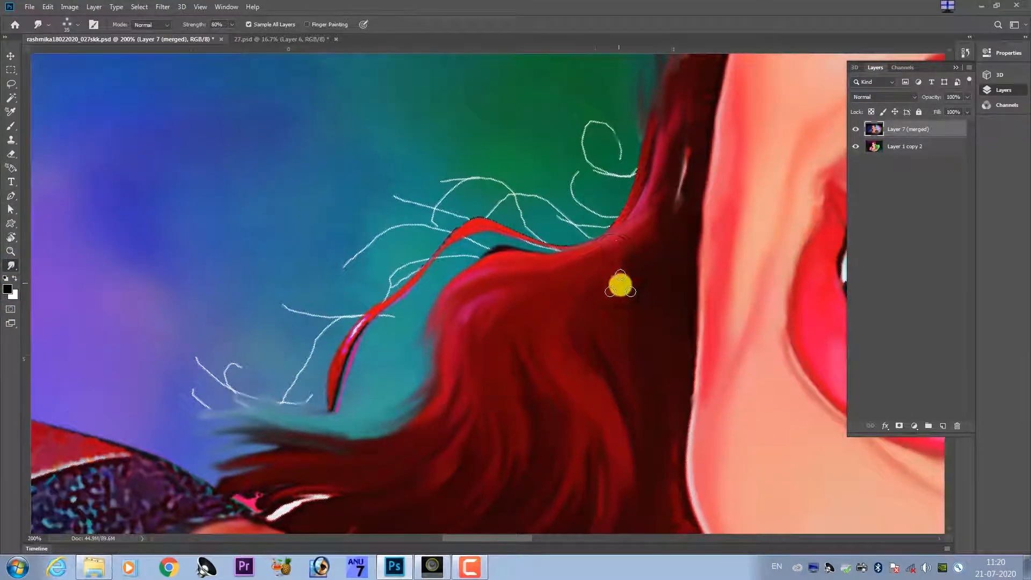
Set the foreground colour to the dark blue sampled from the background beside the hair.
{"action": "left_click_drag", "start_coordinate": [623, 366], "coordinate": [589, 338]}
{"action": "left_click_drag", "start_coordinate": [654, 82], "coordinate": [594, 333]}
{"action": "left_click_drag", "start_coordinate": [687, 91], "coordinate": [510, 327]}
{"action": "left_click_drag", "start_coordinate": [703, 62], "coordinate": [543, 248]}
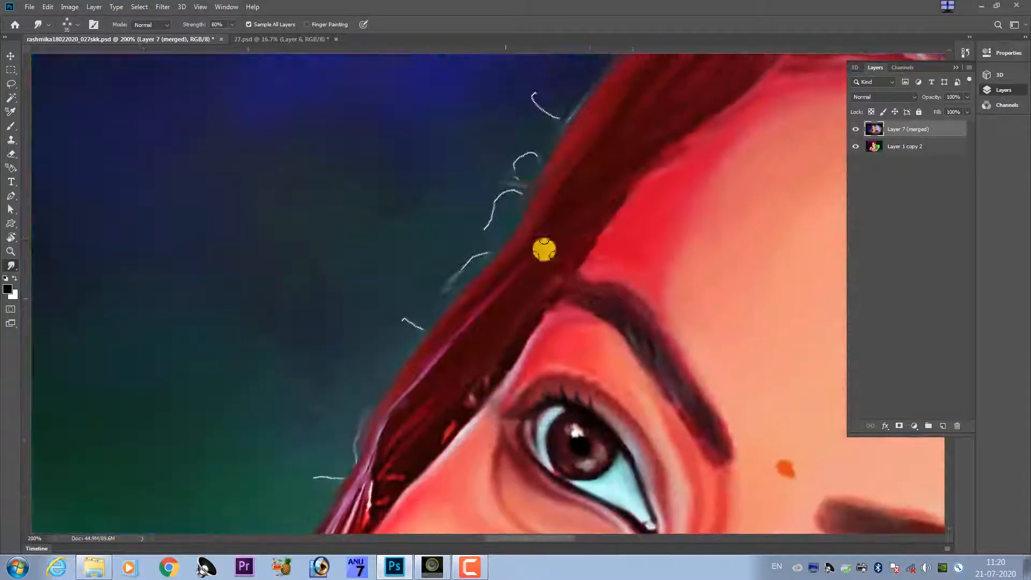
{"action": "left_click_drag", "start_coordinate": [639, 100], "coordinate": [469, 311]}
{"action": "left_click", "coordinate": [8, 289]}
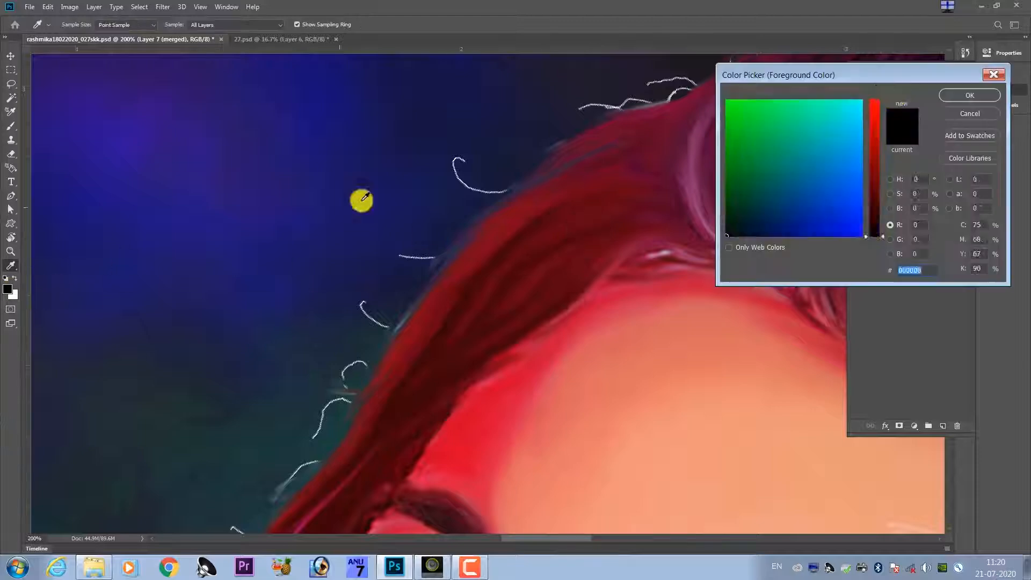
{"action": "left_click", "coordinate": [361, 201]}
{"action": "left_click", "coordinate": [970, 94]}
Paint dark blue streaks into the red hair beside the forehead and blend them along the strands.
{"action": "left_click_drag", "start_coordinate": [401, 383], "coordinate": [367, 392]}
{"action": "left_click_drag", "start_coordinate": [445, 322], "coordinate": [427, 346]}
{"action": "left_click_drag", "start_coordinate": [415, 357], "coordinate": [409, 365]}
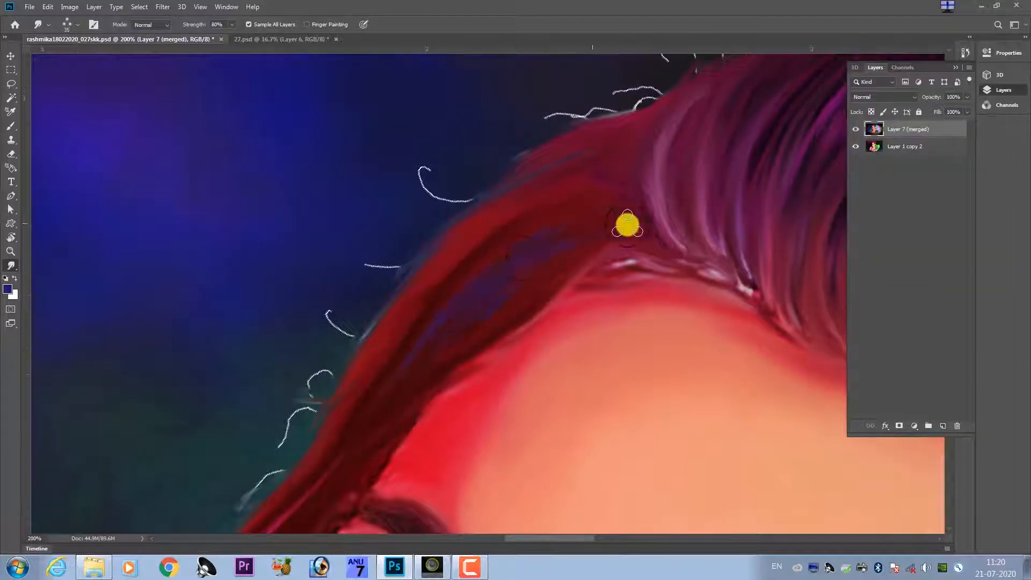
{"action": "left_click_drag", "start_coordinate": [429, 430], "coordinate": [604, 222]}
{"action": "left_click_drag", "start_coordinate": [454, 411], "coordinate": [629, 202]}
Carry the blue streaks down the hair beside the eye and smudge its outer edge into the background.
{"action": "left_click_drag", "start_coordinate": [555, 177], "coordinate": [432, 361]}
{"action": "mouse_move", "coordinate": [555, 211]}
{"action": "left_mouse_down"}
{"action": "mouse_move", "coordinate": [414, 325]}
{"action": "mouse_move", "coordinate": [571, 145]}
{"action": "left_mouse_up"}
{"action": "left_click_drag", "start_coordinate": [578, 102], "coordinate": [543, 259]}
{"action": "left_click_drag", "start_coordinate": [497, 322], "coordinate": [434, 346]}
{"action": "left_click_drag", "start_coordinate": [405, 436], "coordinate": [566, 251]}
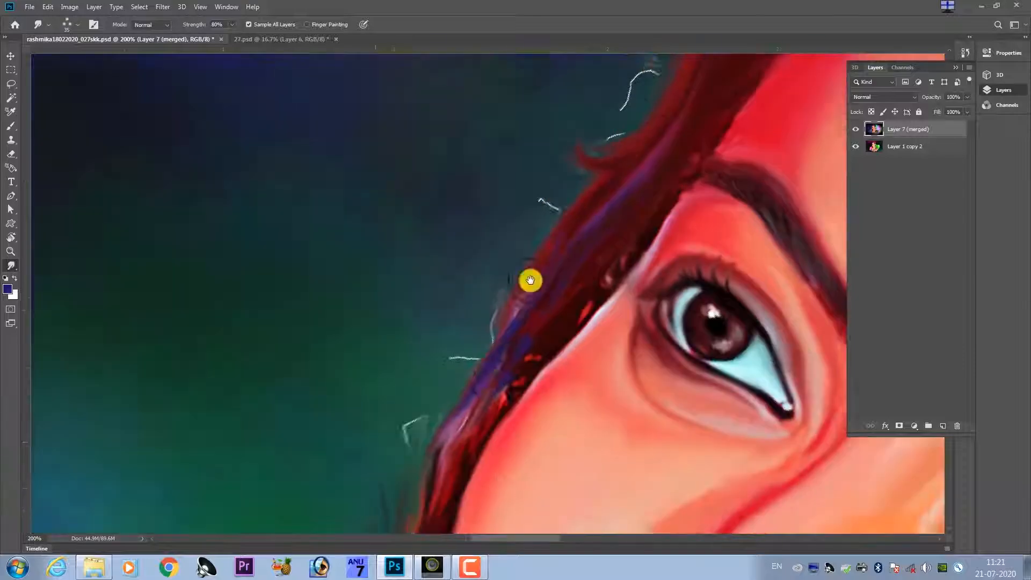
{"action": "left_click_drag", "start_coordinate": [434, 497], "coordinate": [466, 294]}
{"action": "left_click_drag", "start_coordinate": [450, 333], "coordinate": [406, 454]}
{"action": "left_click_drag", "start_coordinate": [465, 292], "coordinate": [467, 236]}
Smudge the red outer strand and the thin white hairs beside the mouth into soft wisps over the shoulder.
{"action": "key", "text": "ctrl+minus"}
{"action": "key", "text": "ctrl+minus"}
{"action": "key", "text": "ctrl+minus"}
{"action": "key", "text": "ctrl+minus"}
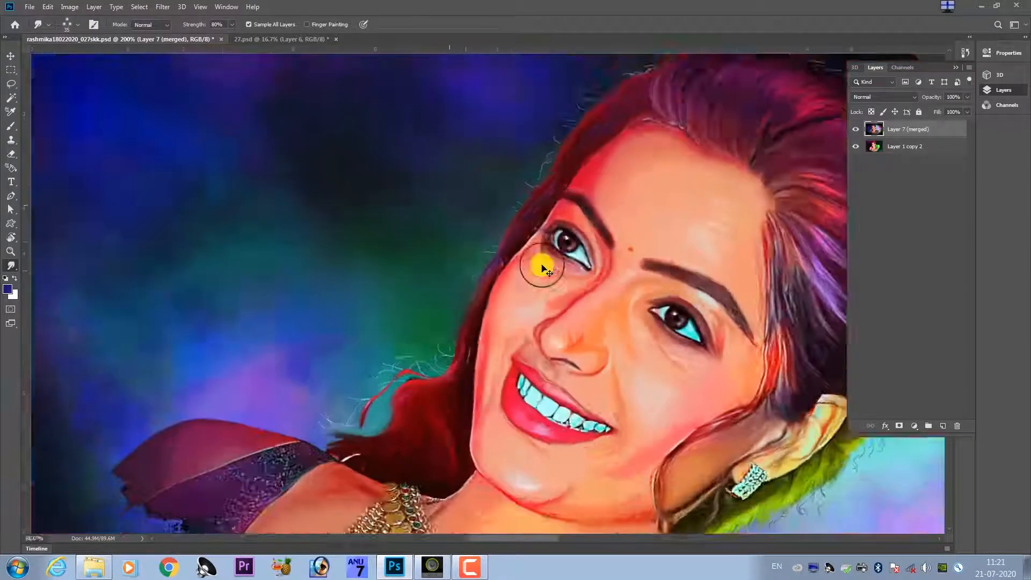
{"action": "key", "text": "ctrl+plus"}
{"action": "key", "text": "ctrl+plus"}
{"action": "key", "text": "ctrl+plus"}
{"action": "key", "text": "ctrl+plus"}
{"action": "mouse_move", "coordinate": [492, 372]}
{"action": "left_mouse_down"}
{"action": "mouse_move", "coordinate": [516, 339]}
{"action": "mouse_move", "coordinate": [418, 515]}
{"action": "mouse_move", "coordinate": [573, 327]}
{"action": "mouse_move", "coordinate": [592, 350]}
{"action": "left_mouse_up"}
{"action": "left_click_drag", "start_coordinate": [396, 402], "coordinate": [311, 416]}
{"action": "mouse_move", "coordinate": [403, 424]}
{"action": "left_mouse_down"}
{"action": "mouse_move", "coordinate": [400, 318]}
{"action": "mouse_move", "coordinate": [322, 343]}
{"action": "left_mouse_up"}
{"action": "left_click_drag", "start_coordinate": [387, 383], "coordinate": [327, 411]}
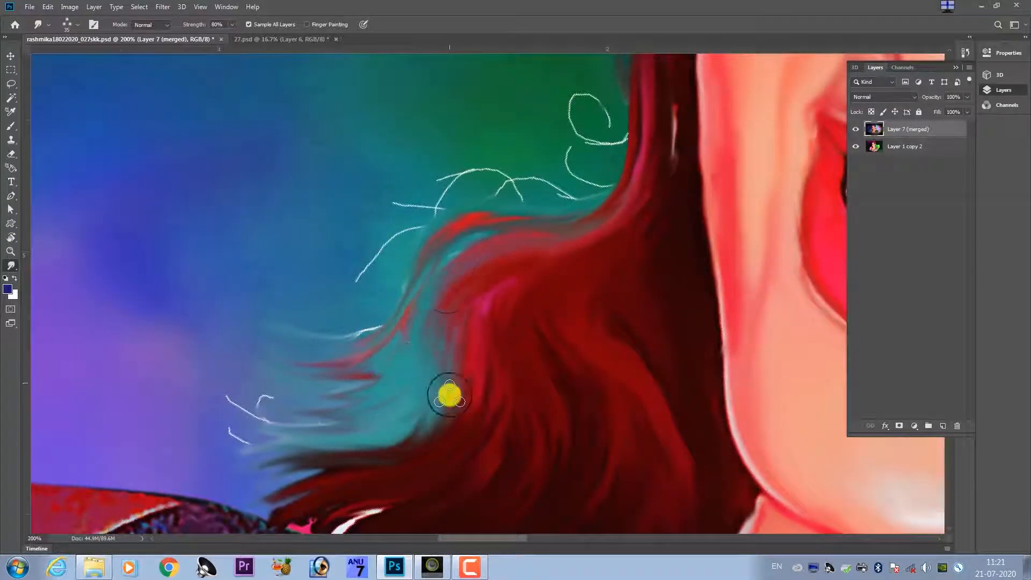
Blend the inner edge of the dark red hair beside the chin into smooth wavy strands.
{"action": "left_click_drag", "start_coordinate": [482, 424], "coordinate": [476, 292]}
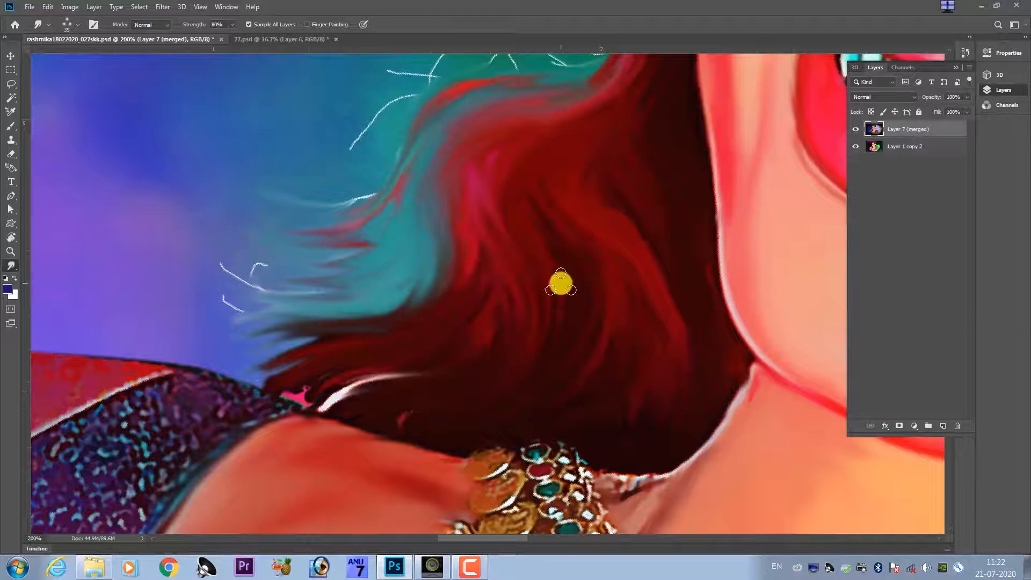
{"action": "left_click_drag", "start_coordinate": [536, 136], "coordinate": [509, 272]}
{"action": "left_click_drag", "start_coordinate": [609, 127], "coordinate": [560, 282]}
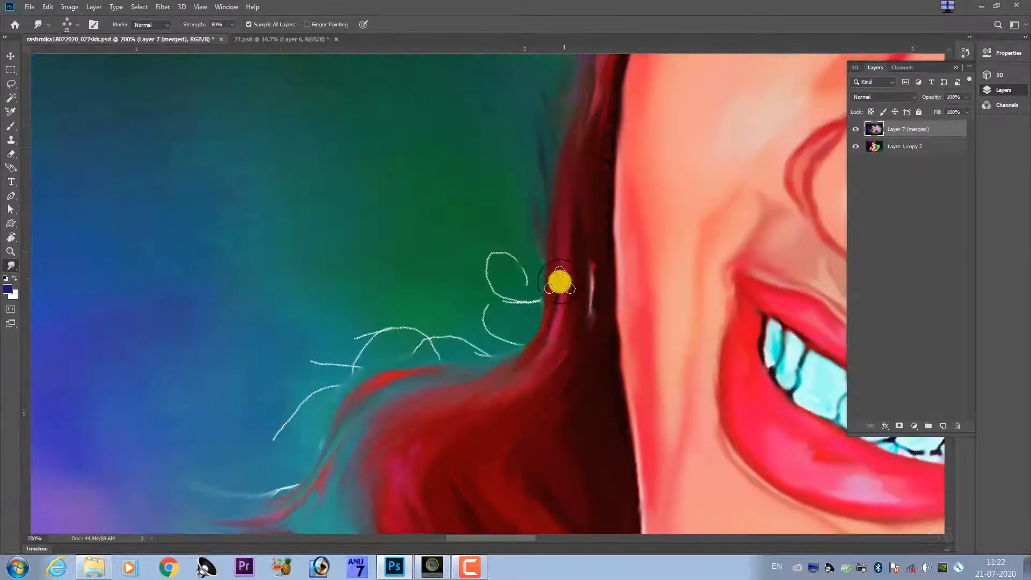
Smudge the green hair below the earring outward into soft strands over the blue background.
{"action": "left_click_drag", "start_coordinate": [778, 343], "coordinate": [512, 190]}
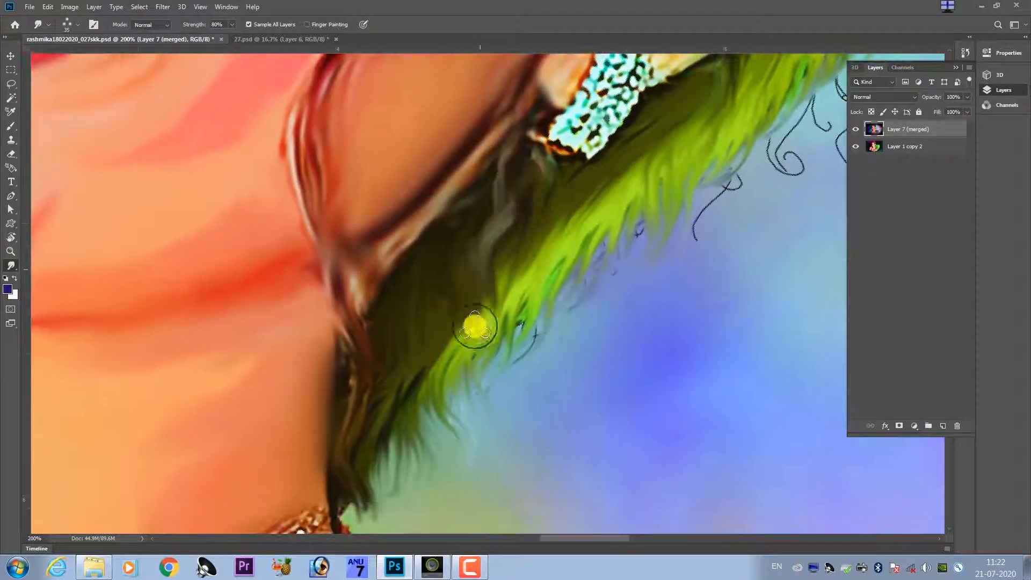
{"action": "left_click_drag", "start_coordinate": [425, 396], "coordinate": [505, 248]}
{"action": "left_click_drag", "start_coordinate": [605, 266], "coordinate": [477, 300]}
{"action": "left_click_drag", "start_coordinate": [467, 371], "coordinate": [577, 250]}
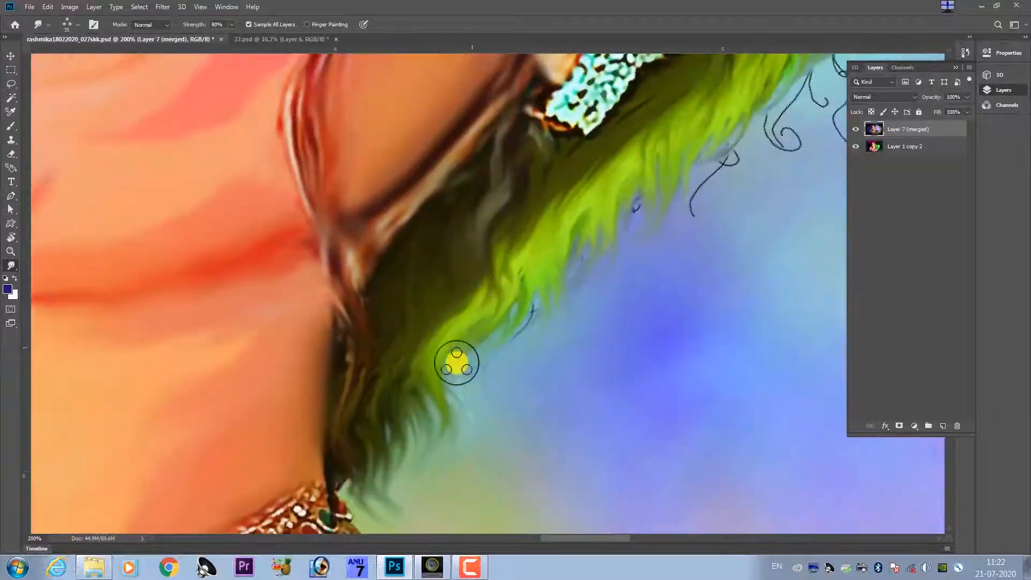
{"action": "left_click_drag", "start_coordinate": [720, 102], "coordinate": [510, 397]}
{"action": "left_click_drag", "start_coordinate": [447, 412], "coordinate": [570, 280]}
{"action": "mouse_move", "coordinate": [566, 284]}
{"action": "left_mouse_down"}
{"action": "mouse_move", "coordinate": [442, 442]}
{"action": "mouse_move", "coordinate": [345, 494]}
{"action": "left_mouse_up"}
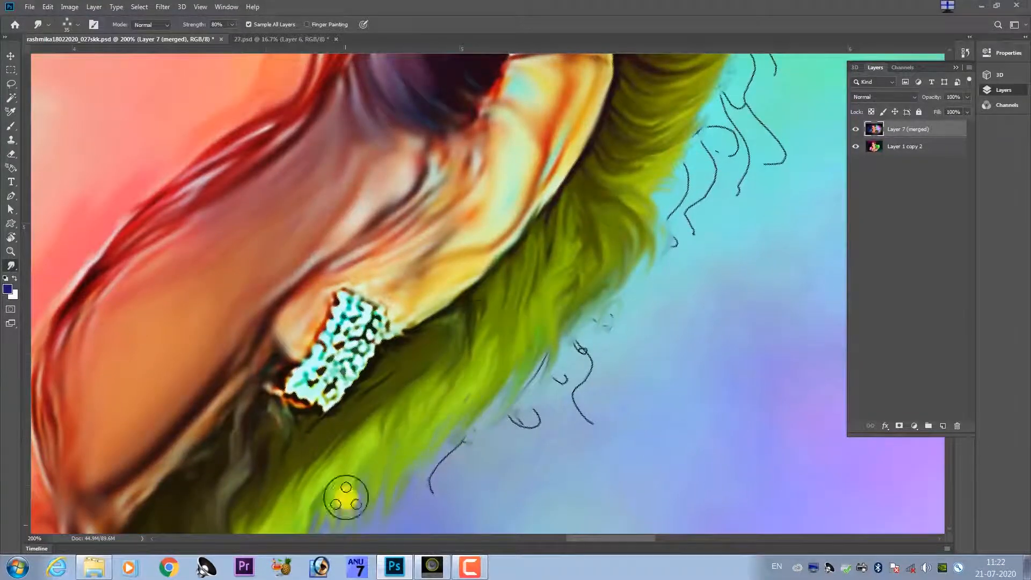
Soften the olive and orange hair edge behind the ear and up the back of the head.
{"action": "mouse_move", "coordinate": [633, 182]}
{"action": "left_mouse_down"}
{"action": "mouse_move", "coordinate": [428, 420]}
{"action": "mouse_move", "coordinate": [502, 352]}
{"action": "left_mouse_up"}
{"action": "left_click_drag", "start_coordinate": [539, 278], "coordinate": [500, 339]}
{"action": "left_click_drag", "start_coordinate": [547, 224], "coordinate": [512, 339]}
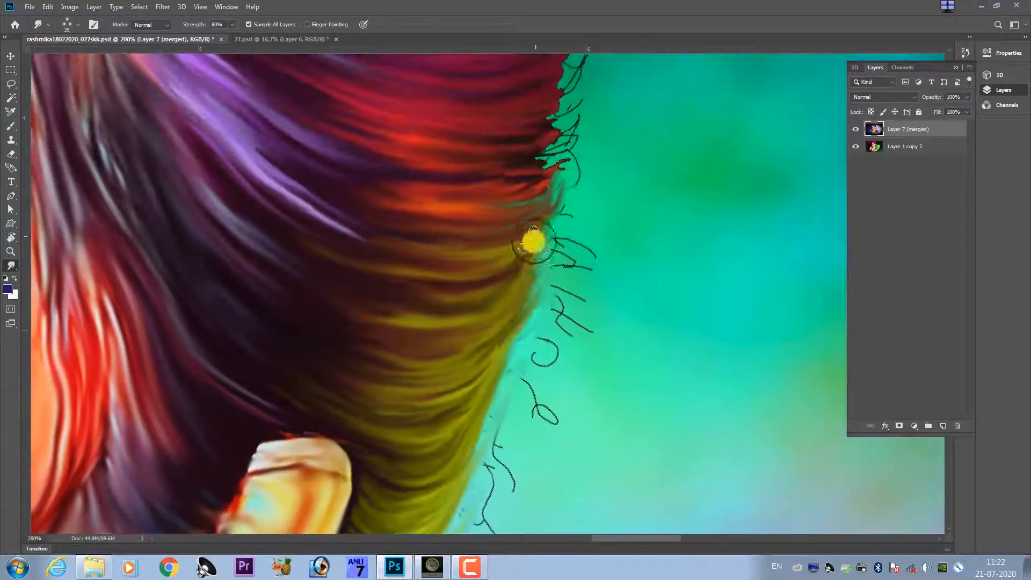
{"action": "left_click_drag", "start_coordinate": [507, 167], "coordinate": [498, 355]}
{"action": "left_click_drag", "start_coordinate": [549, 226], "coordinate": [560, 266]}
{"action": "mouse_move", "coordinate": [528, 170]}
{"action": "left_mouse_down"}
{"action": "mouse_move", "coordinate": [525, 281]}
{"action": "mouse_move", "coordinate": [537, 240]}
{"action": "left_mouse_up"}
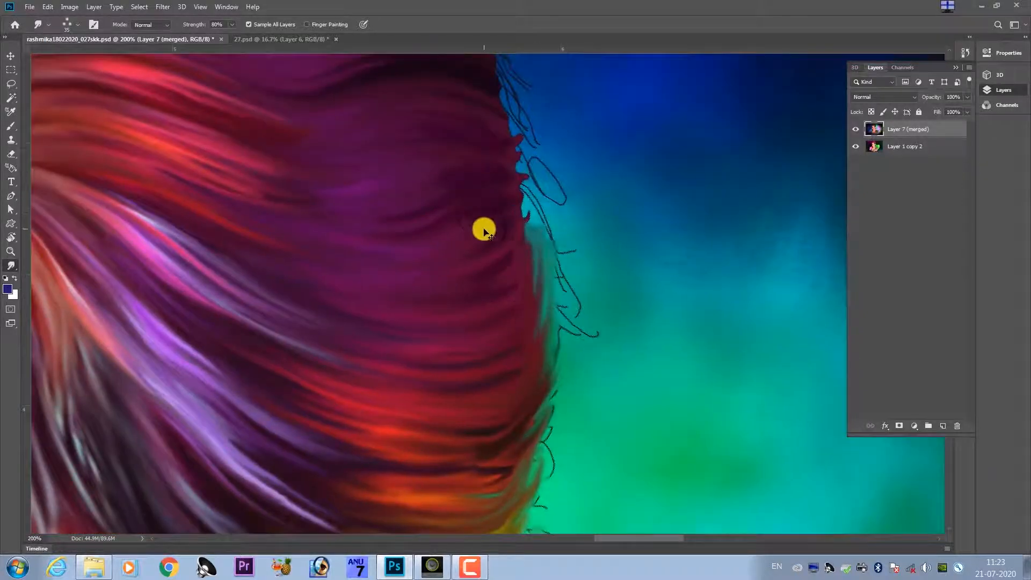
Reset the canvas rotation and return to the Smudge tool.
{"action": "key", "text": "ctrl+minus"}
{"action": "key", "text": "ctrl+minus"}
{"action": "key", "text": "ctrl+minus"}
{"action": "key", "text": "ctrl+minus"}
{"action": "key", "text": "ctrl+minus"}
{"action": "key", "text": "r"}
{"action": "left_click", "coordinate": [164, 24]}
{"action": "left_click", "coordinate": [656, 252]}
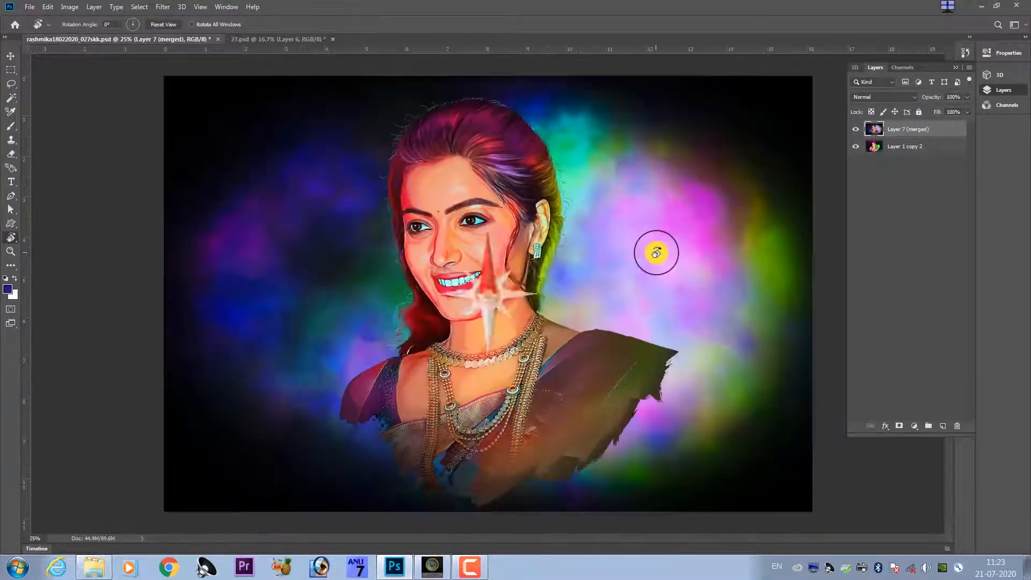
{"action": "left_click", "coordinate": [11, 265]}
{"action": "left_click", "coordinate": [82, 441]}
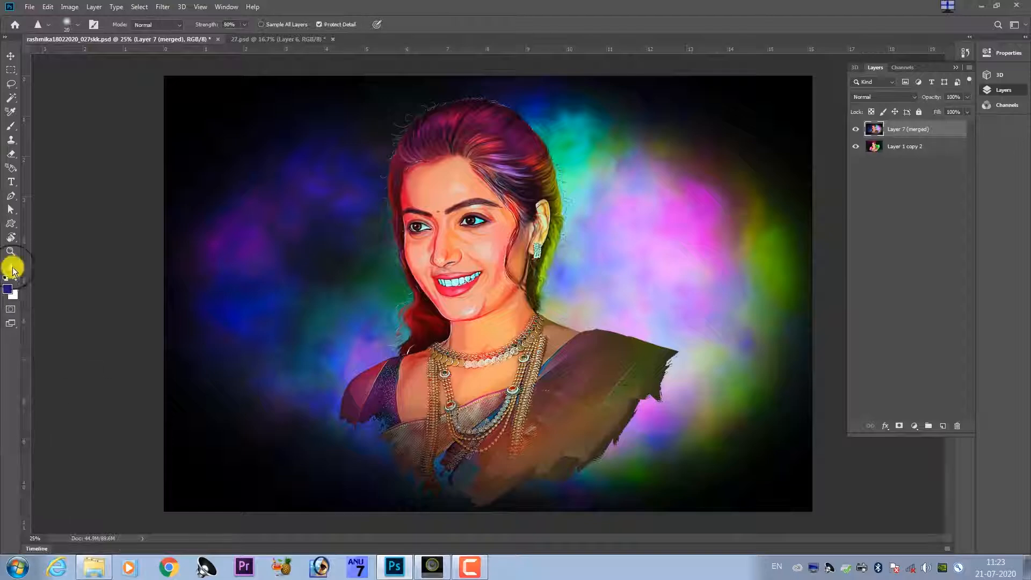
Smudge the outer edge of the red hair below the cheek and its ends above the shoulder into fine wisps.
{"action": "key", "text": "ctrl+plus"}
{"action": "key", "text": "ctrl+plus"}
{"action": "key", "text": "ctrl+plus"}
{"action": "key", "text": "ctrl+plus"}
{"action": "key", "text": "ctrl+plus"}
{"action": "scroll", "coordinate": [357, 292], "scroll_direction": "left", "scroll_amount": 5}
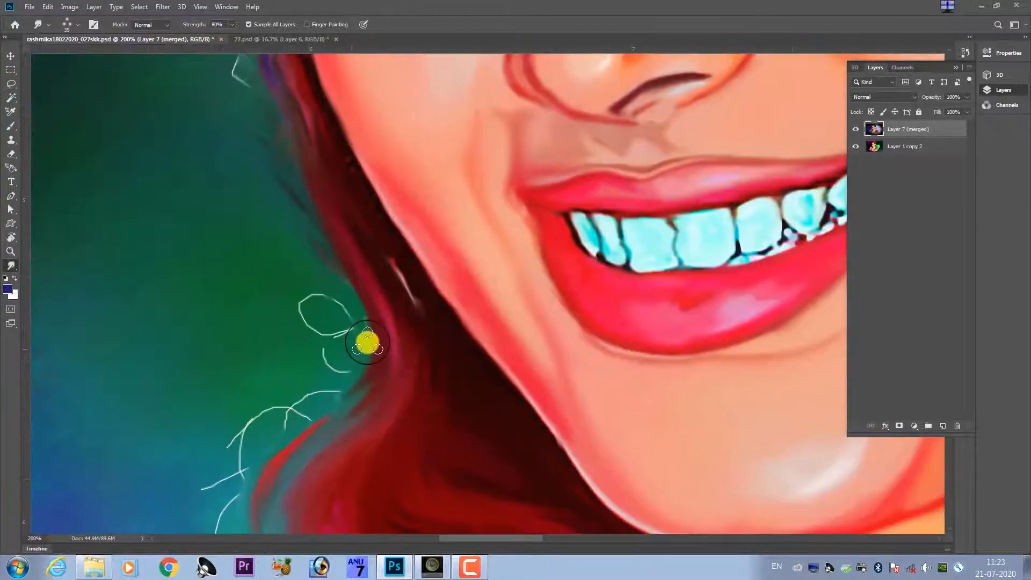
{"action": "scroll", "coordinate": [366, 341], "scroll_direction": "down", "scroll_amount": 3}
{"action": "scroll", "coordinate": [289, 270], "scroll_direction": "down", "scroll_amount": 3}
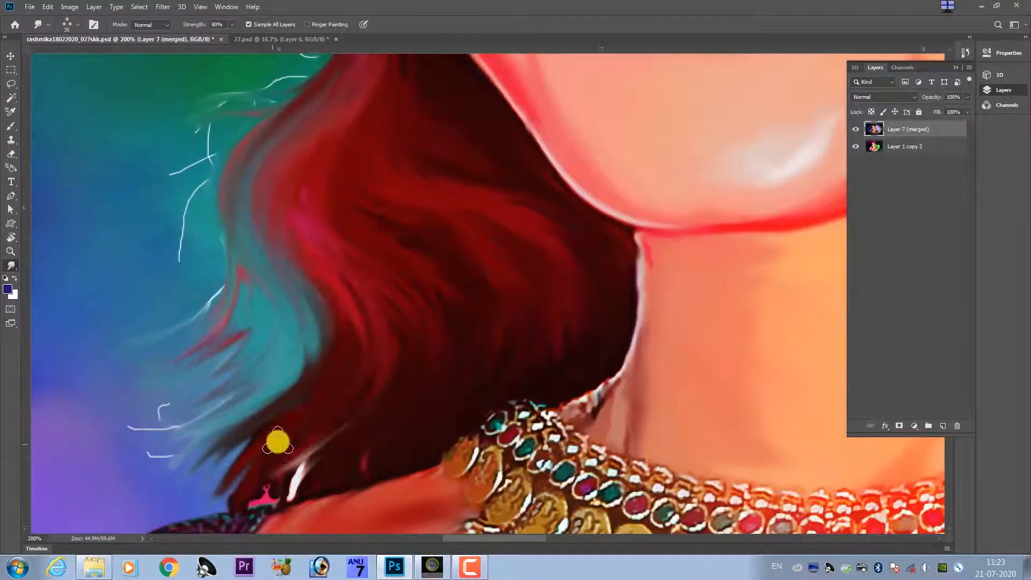
{"action": "scroll", "coordinate": [277, 437], "scroll_direction": "down", "scroll_amount": 3}
{"action": "scroll", "coordinate": [255, 401], "scroll_direction": "up", "scroll_amount": 3}
{"action": "scroll", "coordinate": [269, 334], "scroll_direction": "right", "scroll_amount": 2}
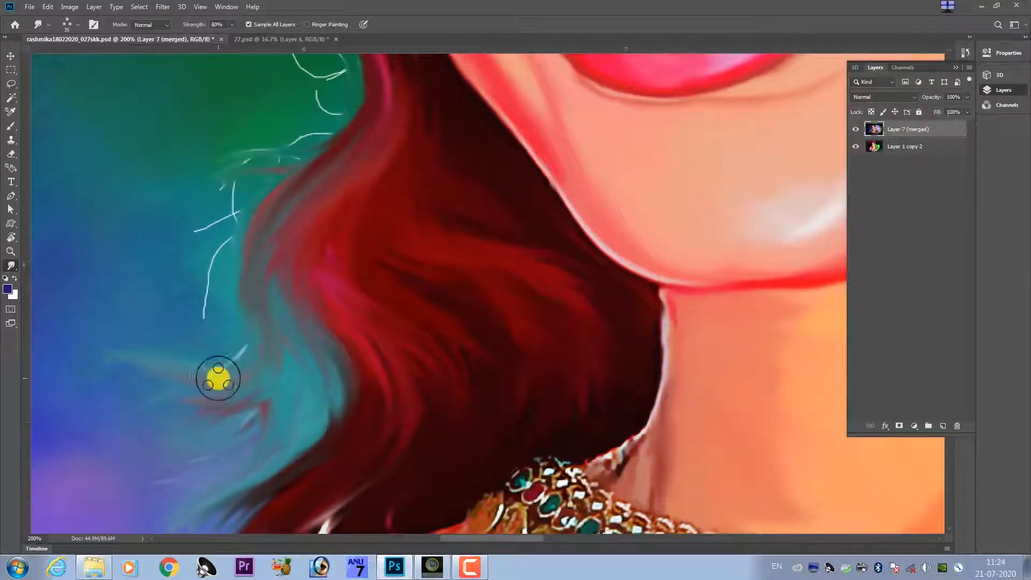
{"action": "scroll", "coordinate": [279, 401], "scroll_direction": "up", "scroll_amount": 3}
Blend the pink highlight and teal gap in the wavy hair beside the chin into flowing strands.
{"action": "left_click_drag", "start_coordinate": [374, 413], "coordinate": [381, 305]}
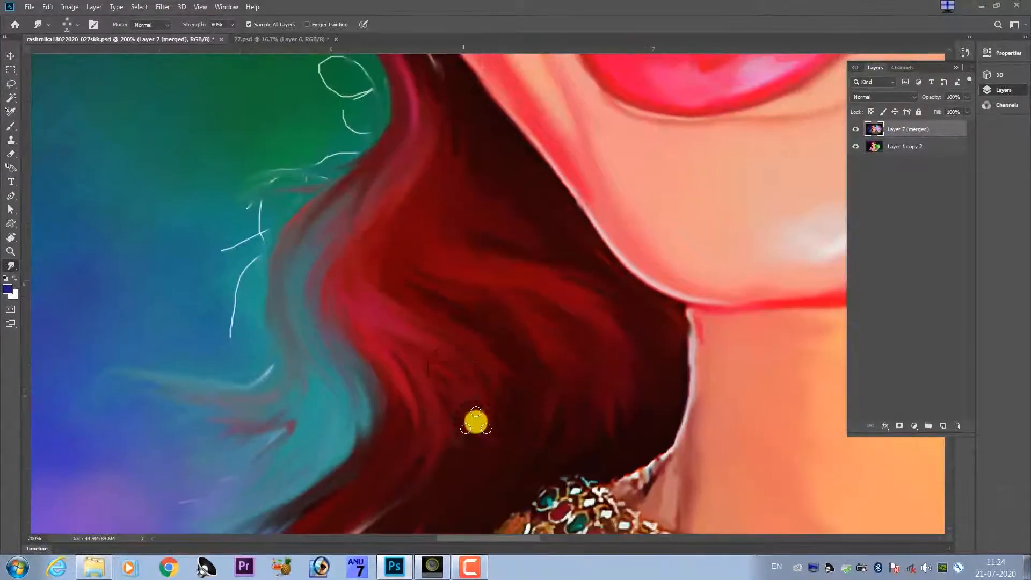
{"action": "left_click_drag", "start_coordinate": [411, 408], "coordinate": [429, 278]}
{"action": "mouse_move", "coordinate": [406, 86]}
{"action": "left_mouse_down"}
{"action": "mouse_move", "coordinate": [447, 277]}
{"action": "mouse_move", "coordinate": [463, 287]}
{"action": "left_mouse_up"}
{"action": "mouse_move", "coordinate": [468, 354]}
{"action": "left_mouse_down"}
{"action": "mouse_move", "coordinate": [445, 421]}
{"action": "mouse_move", "coordinate": [385, 360]}
{"action": "left_mouse_up"}
{"action": "mouse_move", "coordinate": [359, 391]}
{"action": "left_mouse_down"}
{"action": "mouse_move", "coordinate": [320, 386]}
{"action": "mouse_move", "coordinate": [302, 353]}
{"action": "left_mouse_up"}
{"action": "left_click_drag", "start_coordinate": [365, 350], "coordinate": [359, 269]}
{"action": "left_click_drag", "start_coordinate": [297, 378], "coordinate": [279, 398]}
Smooth the narrow strip of hair beside the cheek and eye, softening its edge against the green background.
{"action": "left_click_drag", "start_coordinate": [404, 154], "coordinate": [372, 307]}
{"action": "left_click_drag", "start_coordinate": [349, 214], "coordinate": [391, 301]}
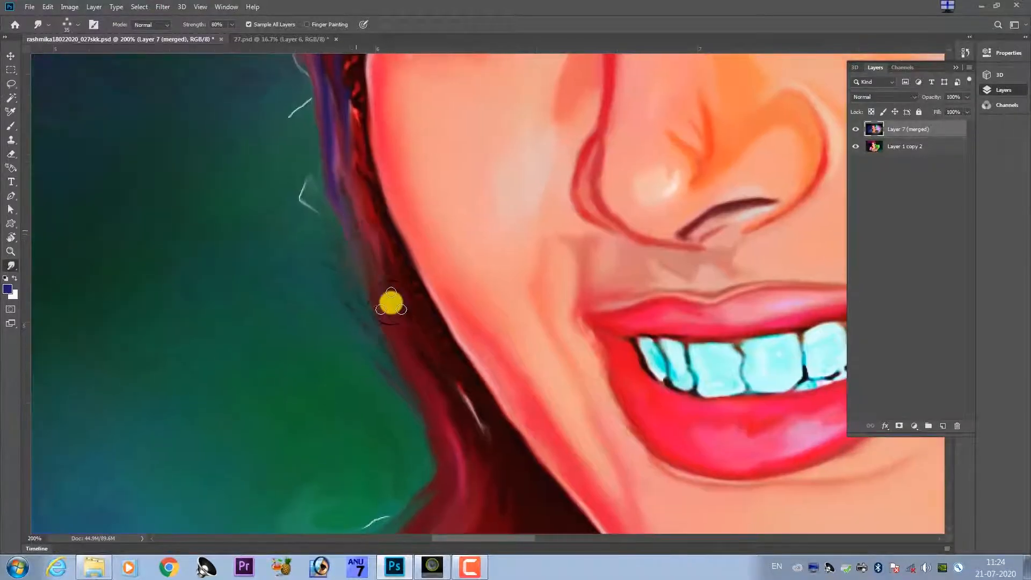
{"action": "left_click_drag", "start_coordinate": [387, 130], "coordinate": [449, 309]}
{"action": "left_click_drag", "start_coordinate": [356, 121], "coordinate": [438, 361]}
{"action": "left_click_drag", "start_coordinate": [466, 497], "coordinate": [368, 255]}
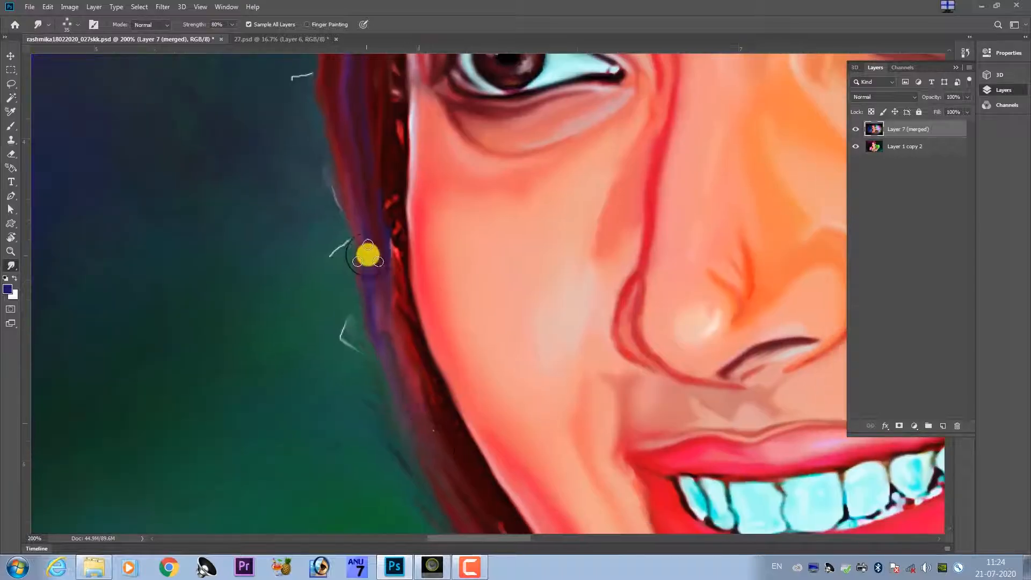
Smudge the violet highlights above the ear into long strands running towards the orange and olive hair.
{"action": "left_click_drag", "start_coordinate": [698, 258], "coordinate": [434, 385]}
{"action": "mouse_move", "coordinate": [177, 70]}
{"action": "left_mouse_down"}
{"action": "mouse_move", "coordinate": [418, 215]}
{"action": "mouse_move", "coordinate": [458, 281]}
{"action": "left_mouse_up"}
{"action": "left_click_drag", "start_coordinate": [416, 257], "coordinate": [626, 223]}
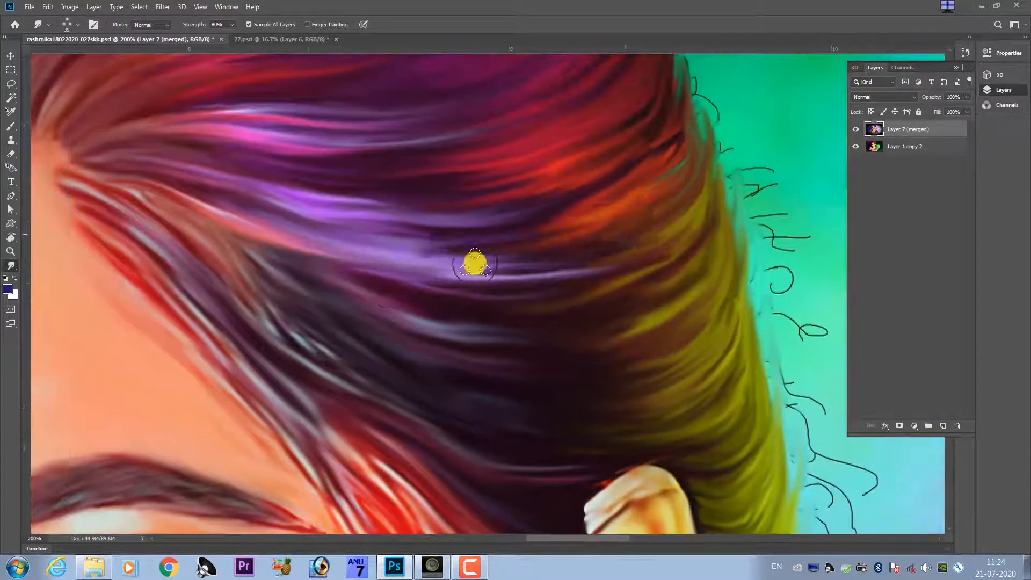
{"action": "left_click_drag", "start_coordinate": [474, 263], "coordinate": [633, 241]}
{"action": "mouse_move", "coordinate": [518, 276]}
{"action": "left_mouse_down"}
{"action": "mouse_move", "coordinate": [616, 271]}
{"action": "mouse_move", "coordinate": [671, 247]}
{"action": "left_mouse_up"}
{"action": "left_click_drag", "start_coordinate": [527, 304], "coordinate": [708, 270]}
{"action": "left_click_drag", "start_coordinate": [681, 309], "coordinate": [589, 323]}
{"action": "left_click_drag", "start_coordinate": [591, 322], "coordinate": [477, 273]}
Blend the red and purple strands at the back of the crown and soften the jagged edge there.
{"action": "left_click_drag", "start_coordinate": [607, 276], "coordinate": [527, 353]}
{"action": "left_click_drag", "start_coordinate": [533, 257], "coordinate": [490, 461]}
{"action": "left_click_drag", "start_coordinate": [521, 297], "coordinate": [527, 257]}
{"action": "left_click_drag", "start_coordinate": [490, 211], "coordinate": [516, 299]}
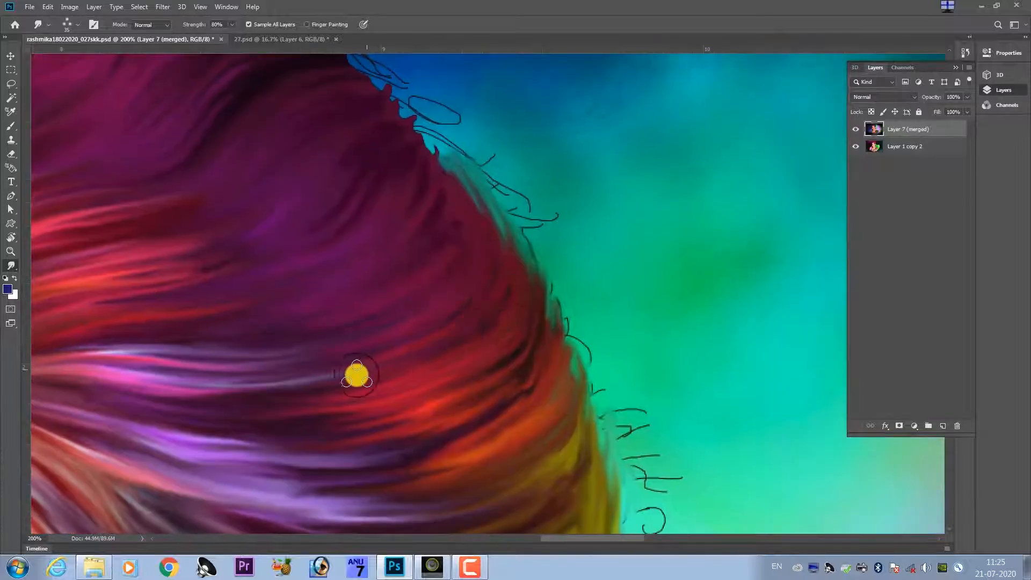
{"action": "mouse_move", "coordinate": [357, 374]}
{"action": "left_mouse_down"}
{"action": "mouse_move", "coordinate": [543, 207]}
{"action": "mouse_move", "coordinate": [425, 283]}
{"action": "left_mouse_up"}
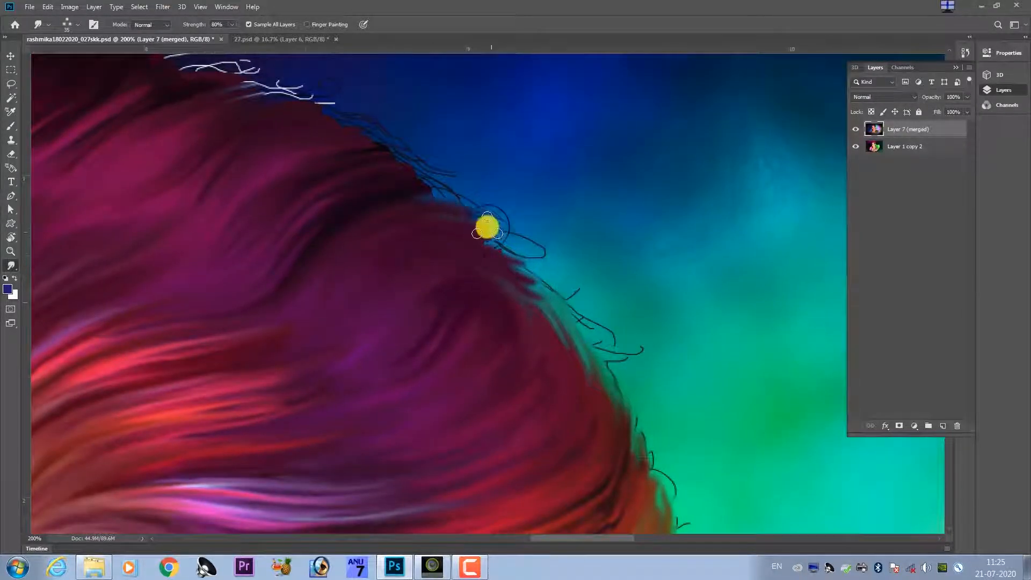
{"action": "left_click_drag", "start_coordinate": [487, 227], "coordinate": [541, 300]}
{"action": "left_click_drag", "start_coordinate": [414, 180], "coordinate": [559, 275]}
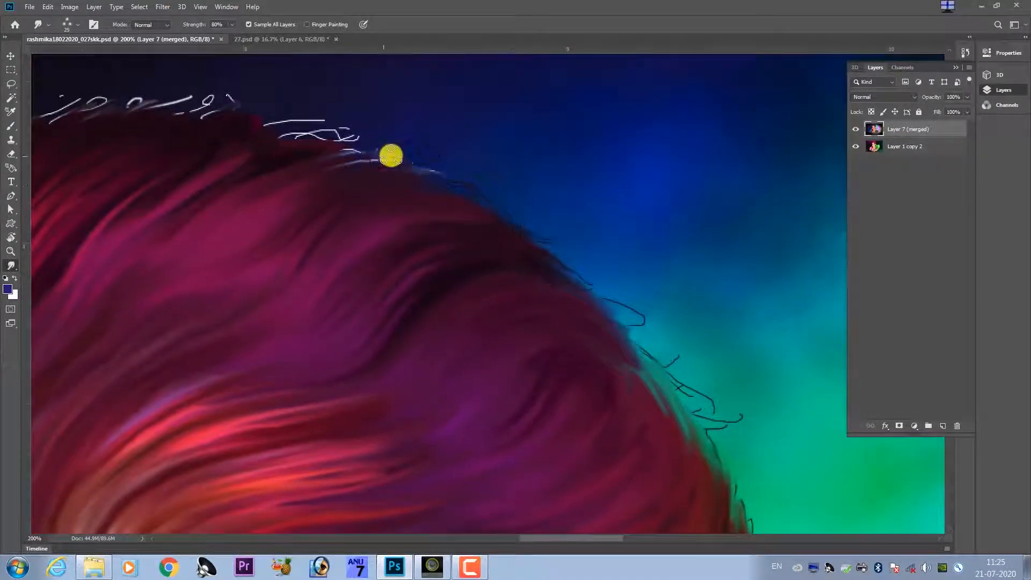
Smudge the thin white hairs along the top of the crown into a soft outline with brush size 30.
{"action": "left_click_drag", "start_coordinate": [391, 156], "coordinate": [356, 150]}
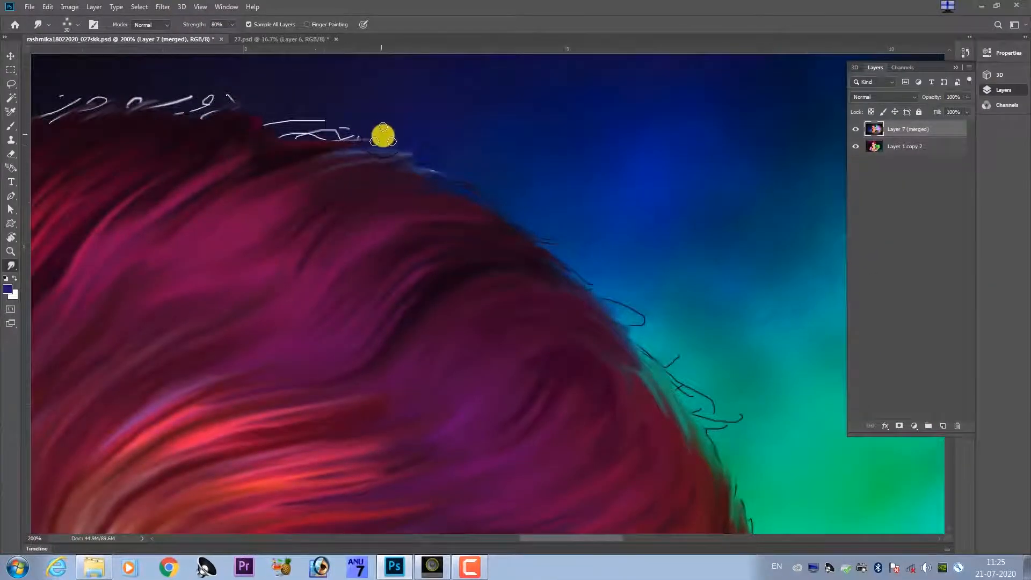
{"action": "mouse_move", "coordinate": [383, 135]}
{"action": "left_mouse_down"}
{"action": "mouse_move", "coordinate": [337, 130]}
{"action": "mouse_move", "coordinate": [355, 142]}
{"action": "left_mouse_up"}
{"action": "left_click_drag", "start_coordinate": [255, 181], "coordinate": [439, 224]}
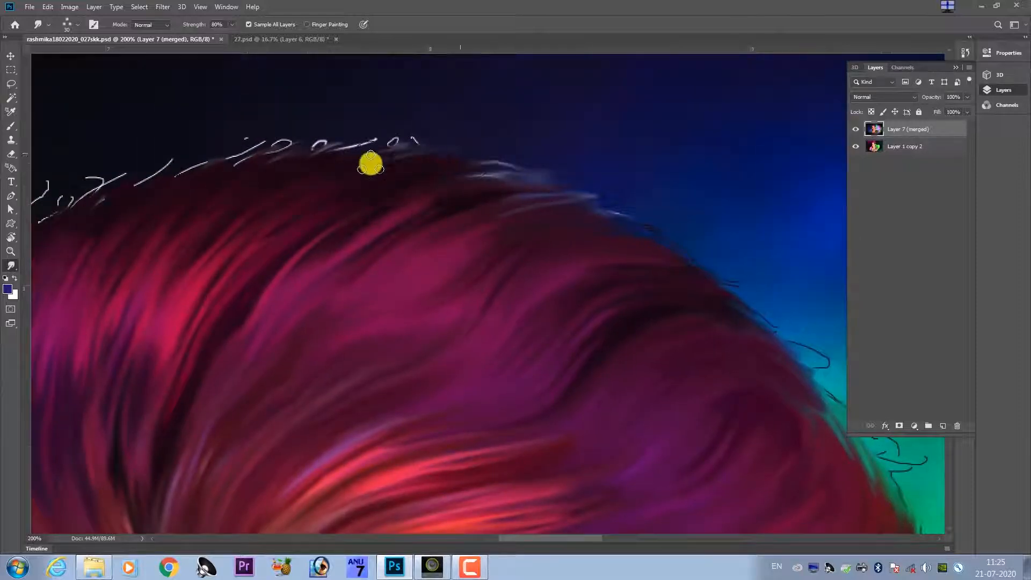
{"action": "mouse_move", "coordinate": [303, 167]}
{"action": "left_mouse_down"}
{"action": "mouse_move", "coordinate": [421, 141]}
{"action": "mouse_move", "coordinate": [276, 166]}
{"action": "mouse_move", "coordinate": [474, 156]}
{"action": "left_mouse_up"}
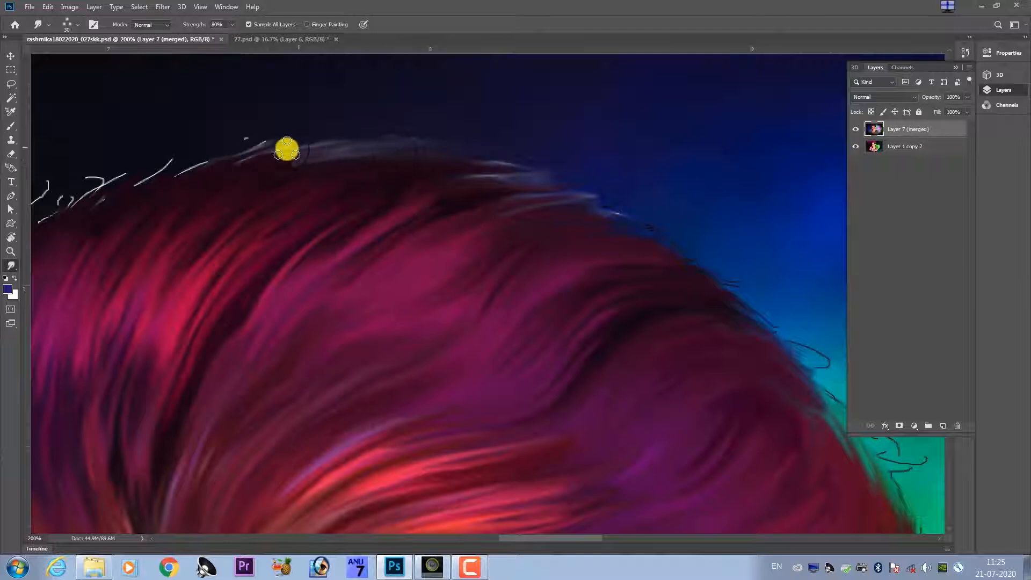
{"action": "mouse_move", "coordinate": [175, 176]}
{"action": "left_mouse_down"}
{"action": "mouse_move", "coordinate": [391, 131]}
{"action": "mouse_move", "coordinate": [288, 172]}
{"action": "mouse_move", "coordinate": [346, 219]}
{"action": "mouse_move", "coordinate": [387, 224]}
{"action": "left_mouse_up"}
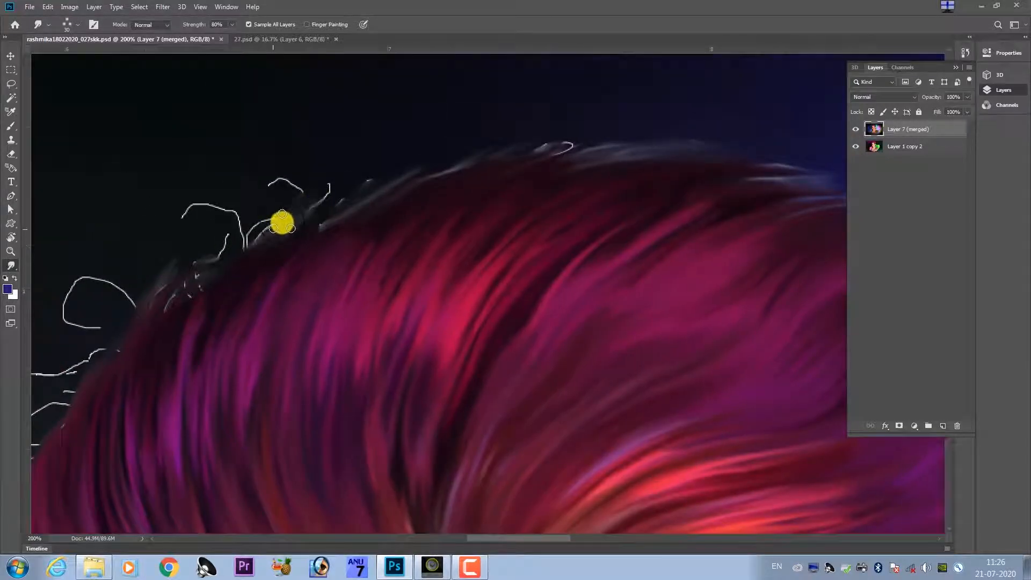
Soften the hair outline and the curly white strays on the front side of the crown.
{"action": "left_click_drag", "start_coordinate": [276, 203], "coordinate": [260, 241]}
{"action": "left_click_drag", "start_coordinate": [199, 309], "coordinate": [402, 54]}
{"action": "left_click_drag", "start_coordinate": [300, 196], "coordinate": [293, 370]}
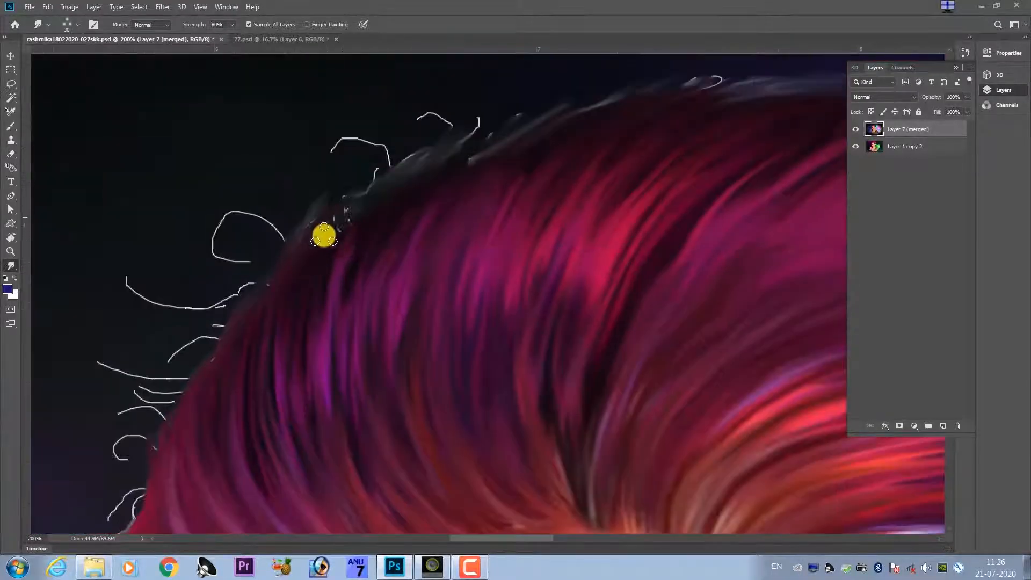
{"action": "mouse_move", "coordinate": [306, 331]}
{"action": "left_mouse_down"}
{"action": "mouse_move", "coordinate": [322, 230]}
{"action": "mouse_move", "coordinate": [295, 221]}
{"action": "left_mouse_up"}
{"action": "scroll", "coordinate": [295, 221], "scroll_direction": "down", "scroll_amount": 5}
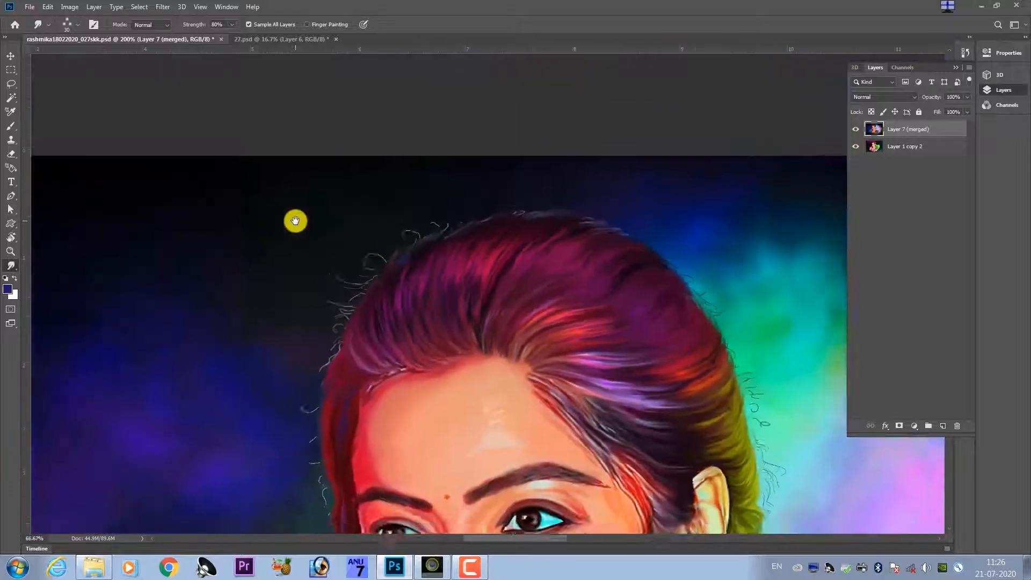
{"action": "scroll", "coordinate": [499, 302], "scroll_direction": "down", "scroll_amount": 1}
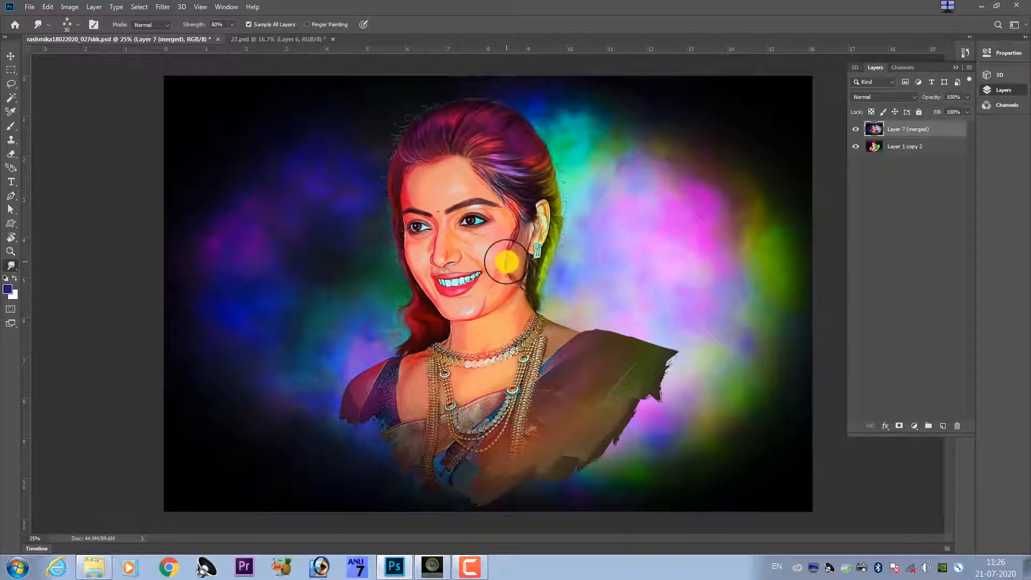
Smudge the inner end of the eyebrow on the earring side of the face into fine slanted hair strokes.
{"action": "scroll", "coordinate": [506, 262], "scroll_direction": "up", "scroll_amount": 7}
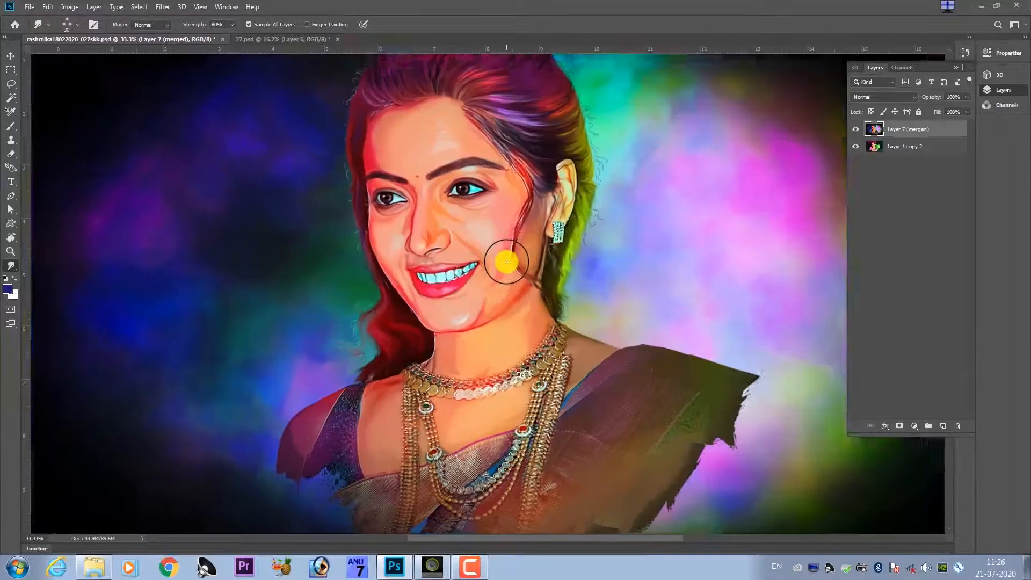
{"action": "scroll", "coordinate": [329, 270], "scroll_direction": "up", "scroll_amount": 15}
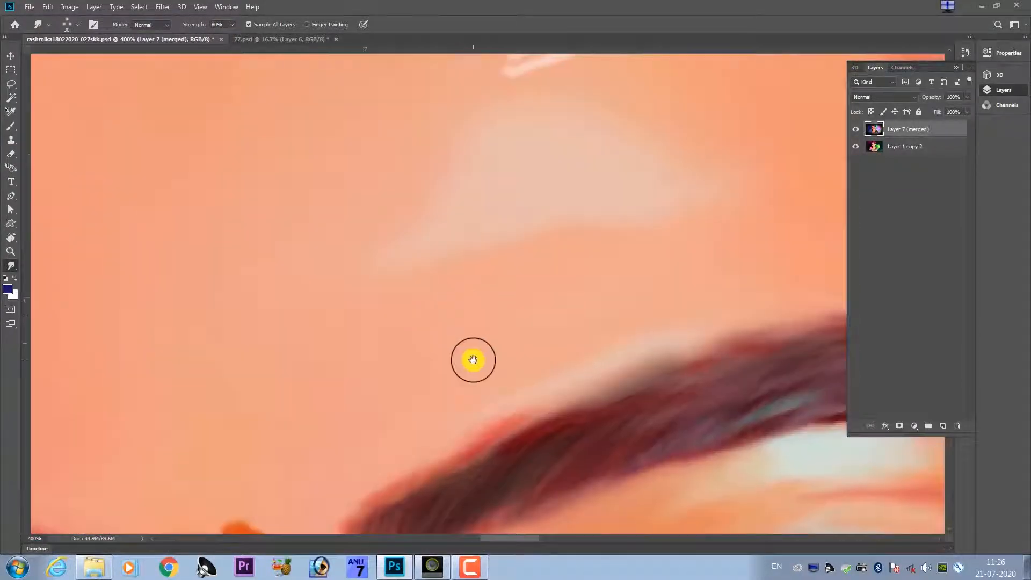
{"action": "scroll", "coordinate": [445, 317], "scroll_direction": "down", "scroll_amount": 5}
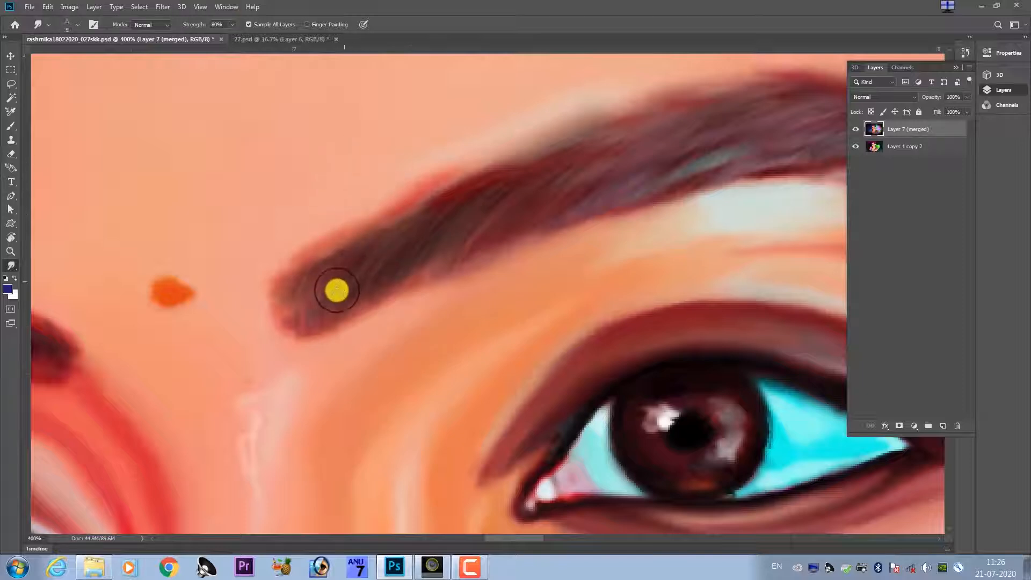
{"action": "mouse_move", "coordinate": [319, 325]}
{"action": "left_mouse_down"}
{"action": "mouse_move", "coordinate": [352, 285]}
{"action": "mouse_move", "coordinate": [422, 239]}
{"action": "left_mouse_up"}
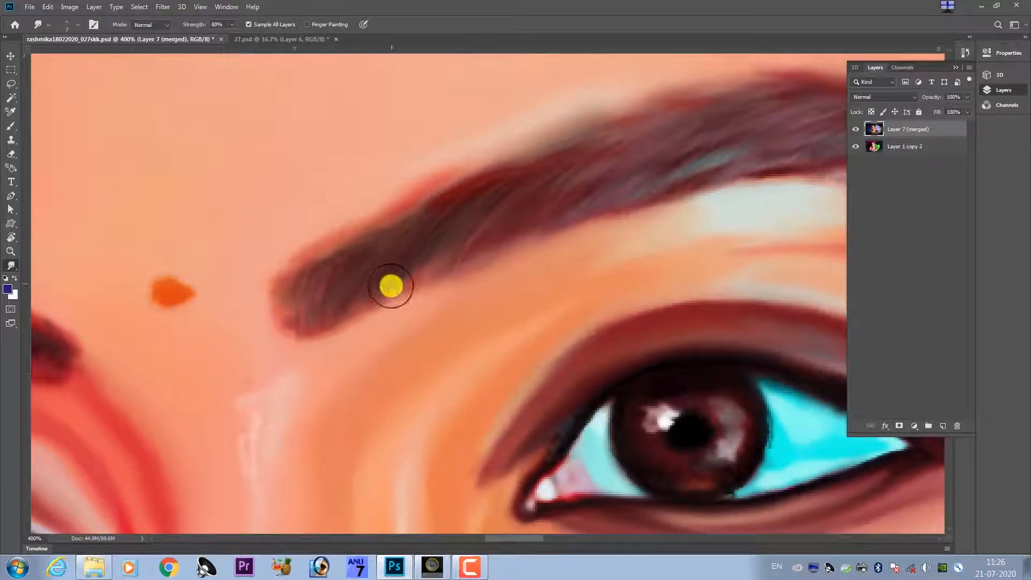
{"action": "left_click_drag", "start_coordinate": [391, 286], "coordinate": [450, 206]}
{"action": "left_click_drag", "start_coordinate": [425, 270], "coordinate": [505, 200]}
{"action": "key", "text": "bracketright"}
{"action": "key", "text": "bracketright"}
{"action": "key", "text": "bracketright"}
{"action": "key", "text": "bracketright"}
{"action": "key", "text": "bracketright"}
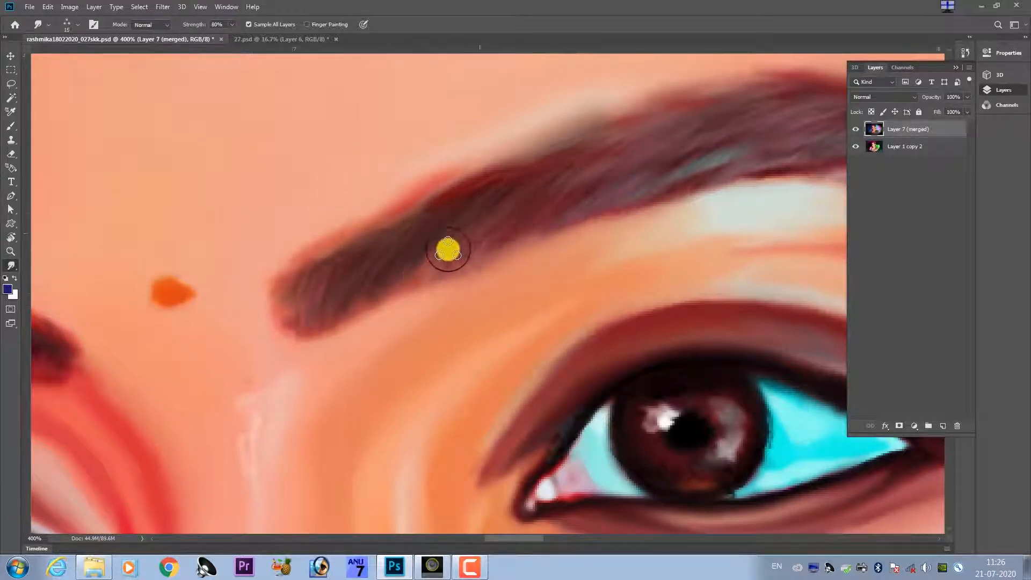
Pull fine hairs out along the lower edge of the same eyebrow, from its inner end towards the arch.
{"action": "mouse_move", "coordinate": [348, 296]}
{"action": "left_mouse_down"}
{"action": "mouse_move", "coordinate": [396, 283]}
{"action": "mouse_move", "coordinate": [377, 306]}
{"action": "mouse_move", "coordinate": [422, 260]}
{"action": "left_mouse_up"}
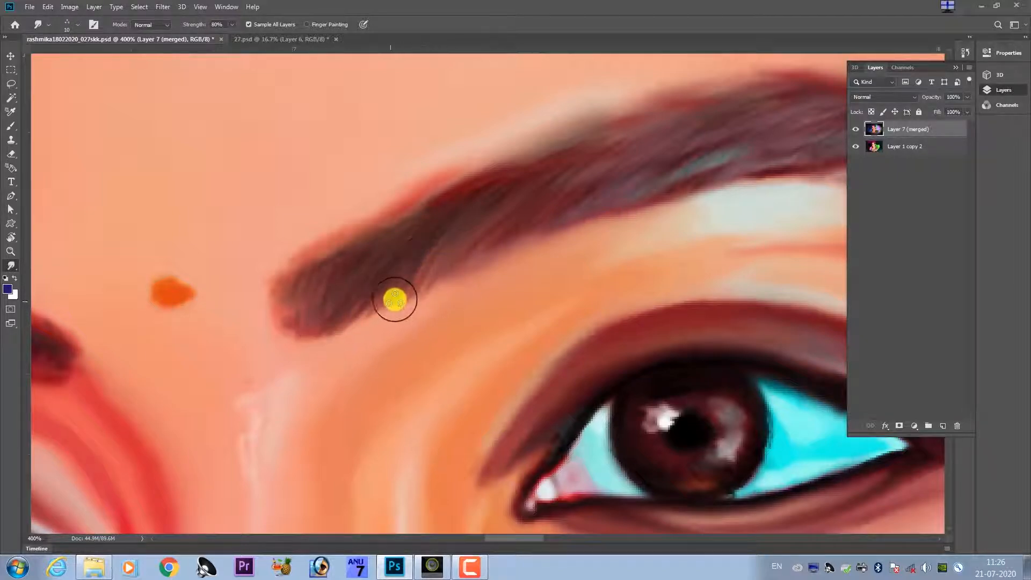
{"action": "mouse_move", "coordinate": [395, 299]}
{"action": "left_mouse_down"}
{"action": "mouse_move", "coordinate": [451, 274]}
{"action": "mouse_move", "coordinate": [469, 249]}
{"action": "left_mouse_up"}
{"action": "left_click_drag", "start_coordinate": [460, 256], "coordinate": [401, 315]}
{"action": "mouse_move", "coordinate": [327, 355]}
{"action": "left_mouse_down"}
{"action": "mouse_move", "coordinate": [291, 391]}
{"action": "mouse_move", "coordinate": [460, 248]}
{"action": "mouse_move", "coordinate": [435, 307]}
{"action": "mouse_move", "coordinate": [522, 233]}
{"action": "mouse_move", "coordinate": [490, 272]}
{"action": "mouse_move", "coordinate": [563, 228]}
{"action": "mouse_move", "coordinate": [547, 251]}
{"action": "mouse_move", "coordinate": [591, 216]}
{"action": "mouse_move", "coordinate": [614, 220]}
{"action": "mouse_move", "coordinate": [584, 243]}
{"action": "mouse_move", "coordinate": [631, 221]}
{"action": "mouse_move", "coordinate": [503, 292]}
{"action": "left_mouse_up"}
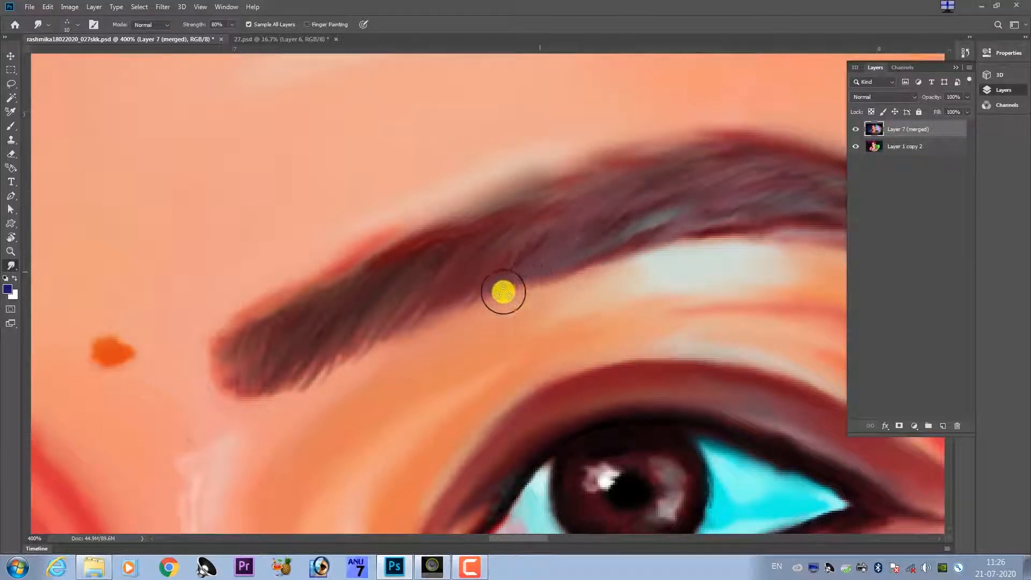
{"action": "left_click_drag", "start_coordinate": [391, 320], "coordinate": [543, 263]}
{"action": "left_click_drag", "start_coordinate": [378, 304], "coordinate": [537, 279]}
Smudge the other eyebrow into fine hair strokes along its lower edge and through its middle.
{"action": "left_click_drag", "start_coordinate": [462, 328], "coordinate": [549, 290]}
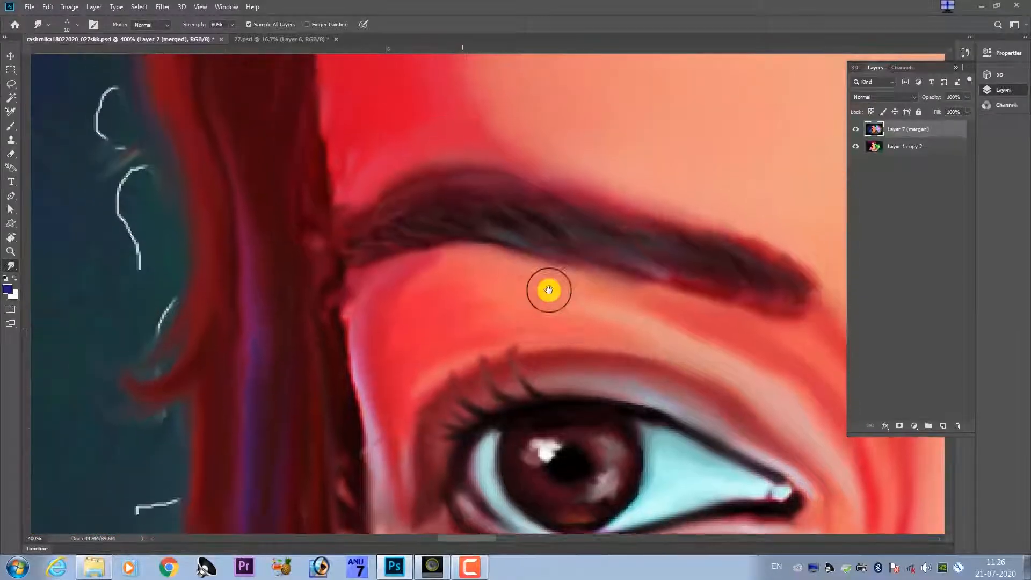
{"action": "left_click_drag", "start_coordinate": [654, 262], "coordinate": [552, 285]}
{"action": "left_click_drag", "start_coordinate": [605, 304], "coordinate": [603, 306]}
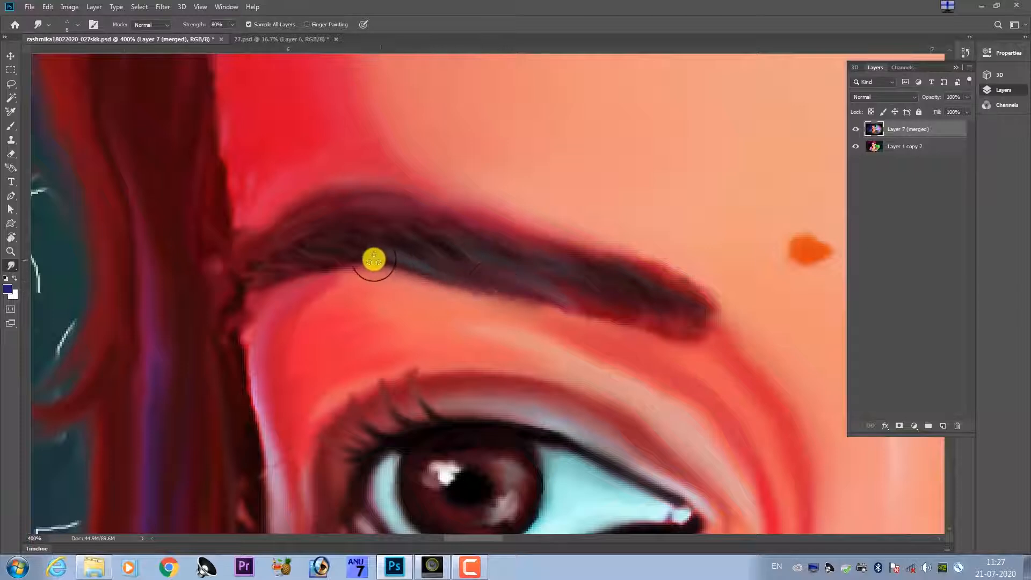
{"action": "left_click_drag", "start_coordinate": [442, 288], "coordinate": [357, 257]}
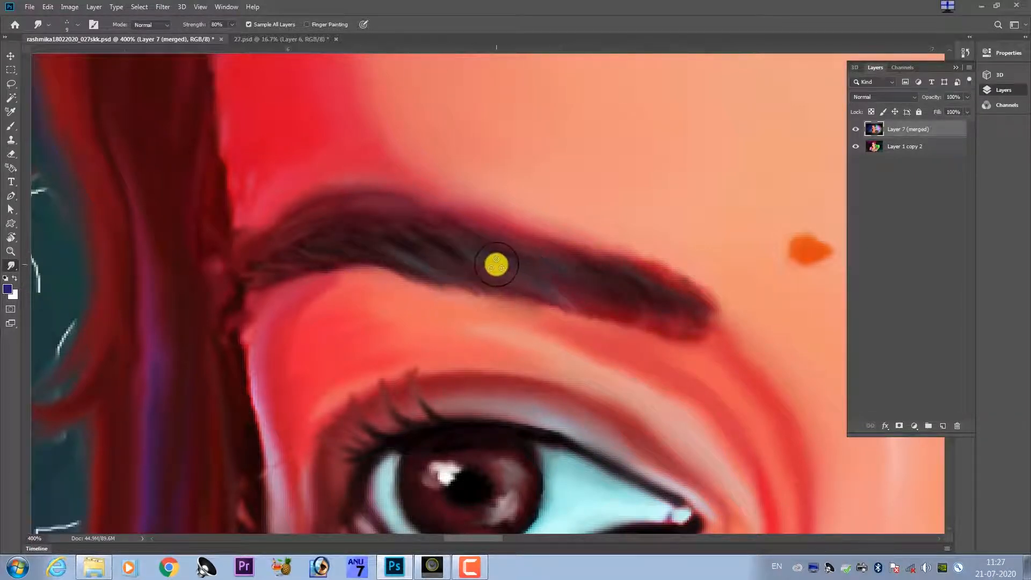
{"action": "left_click_drag", "start_coordinate": [566, 315], "coordinate": [557, 245]}
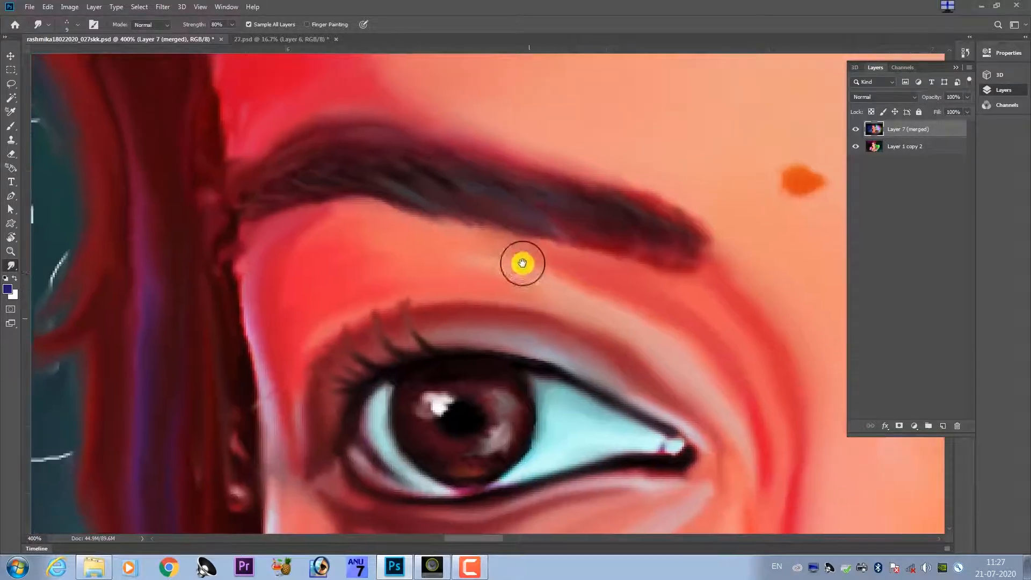
Add a new layer and smudge curved upper eyelashes on it, from above the iris towards the inner corner of the eye.
{"action": "left_click_drag", "start_coordinate": [491, 315], "coordinate": [518, 304]}
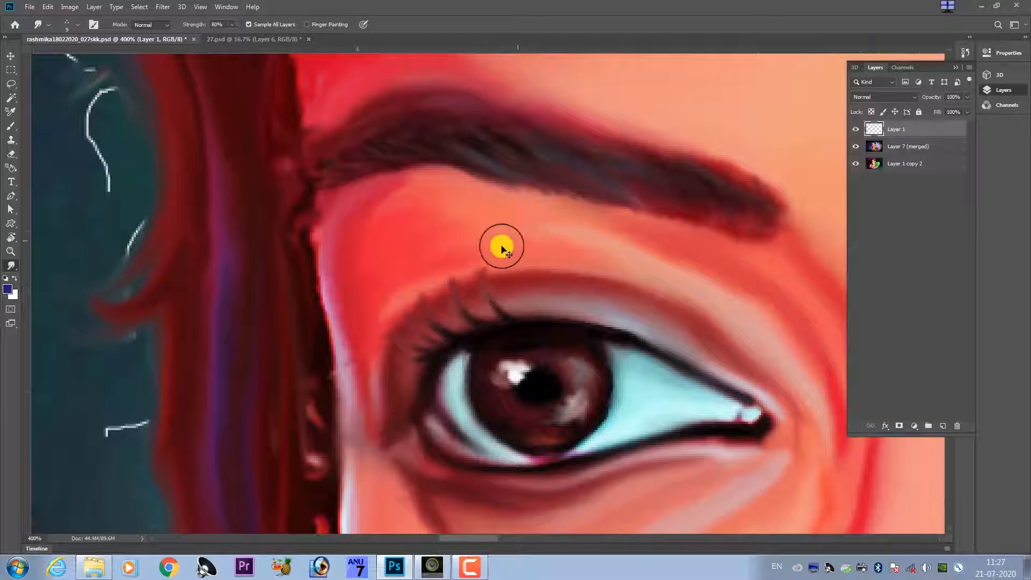
{"action": "key", "text": "ctrl+plus"}
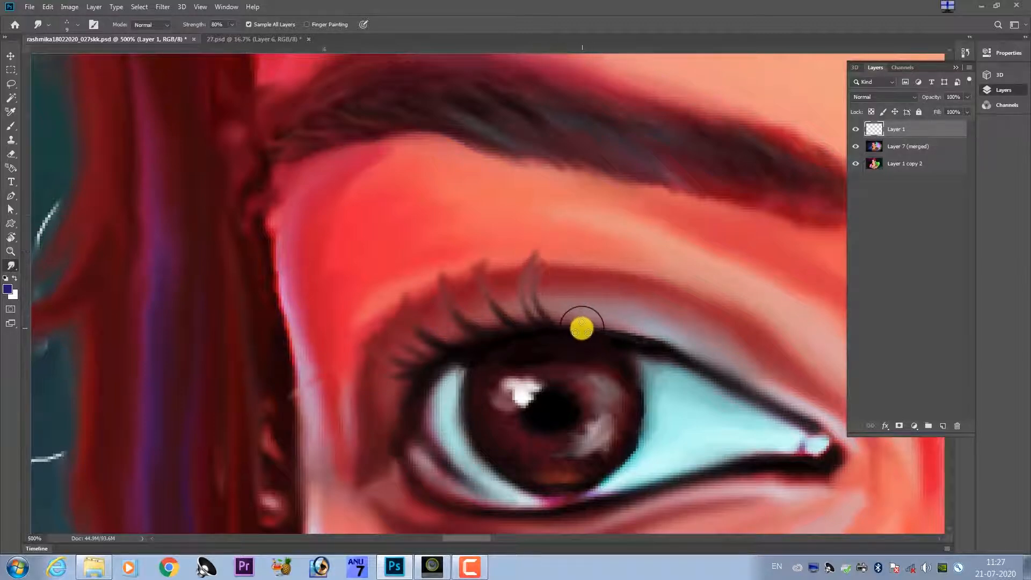
{"action": "mouse_move", "coordinate": [573, 314]}
{"action": "left_mouse_down"}
{"action": "mouse_move", "coordinate": [575, 268]}
{"action": "mouse_move", "coordinate": [580, 290]}
{"action": "left_mouse_up"}
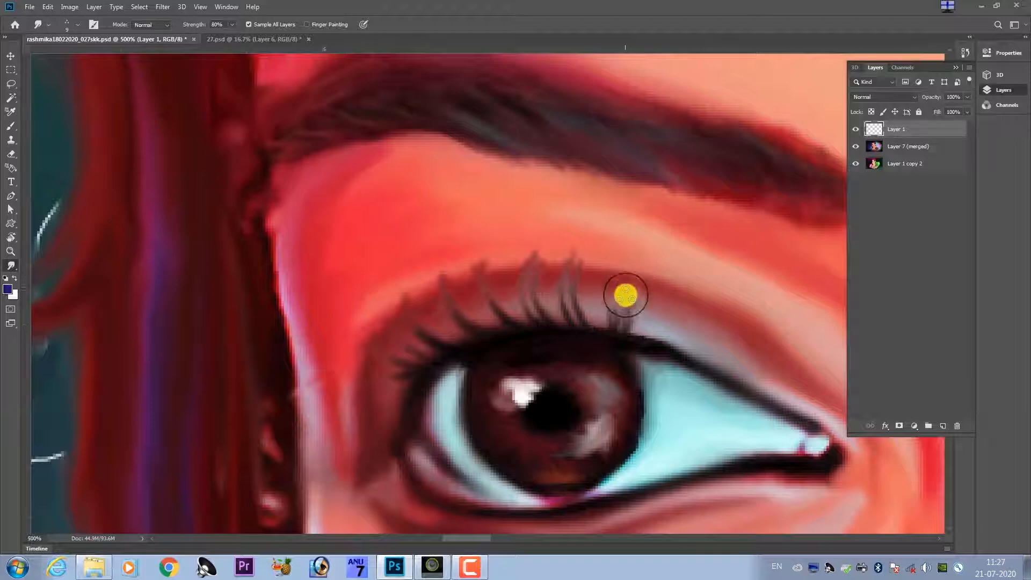
{"action": "mouse_move", "coordinate": [645, 341]}
{"action": "left_mouse_down"}
{"action": "mouse_move", "coordinate": [665, 297]}
{"action": "mouse_move", "coordinate": [673, 329]}
{"action": "mouse_move", "coordinate": [657, 338]}
{"action": "mouse_move", "coordinate": [674, 290]}
{"action": "left_mouse_up"}
{"action": "mouse_move", "coordinate": [683, 348]}
{"action": "left_mouse_down"}
{"action": "mouse_move", "coordinate": [711, 313]}
{"action": "mouse_move", "coordinate": [684, 347]}
{"action": "mouse_move", "coordinate": [711, 343]}
{"action": "mouse_move", "coordinate": [740, 298]}
{"action": "left_mouse_up"}
{"action": "left_click_drag", "start_coordinate": [707, 365], "coordinate": [768, 342]}
{"action": "left_click_drag", "start_coordinate": [728, 374], "coordinate": [794, 347]}
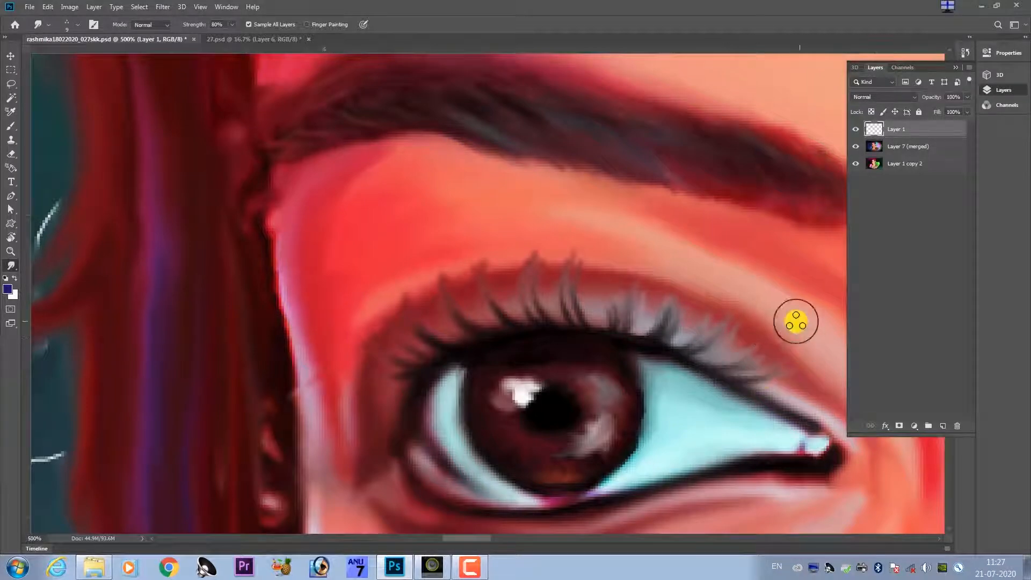
Fill the gap in the upper lashes above the iris and pull short lashes outward at the outer corner of the same eye.
{"action": "scroll", "coordinate": [687, 314], "scroll_direction": "down", "scroll_amount": 6}
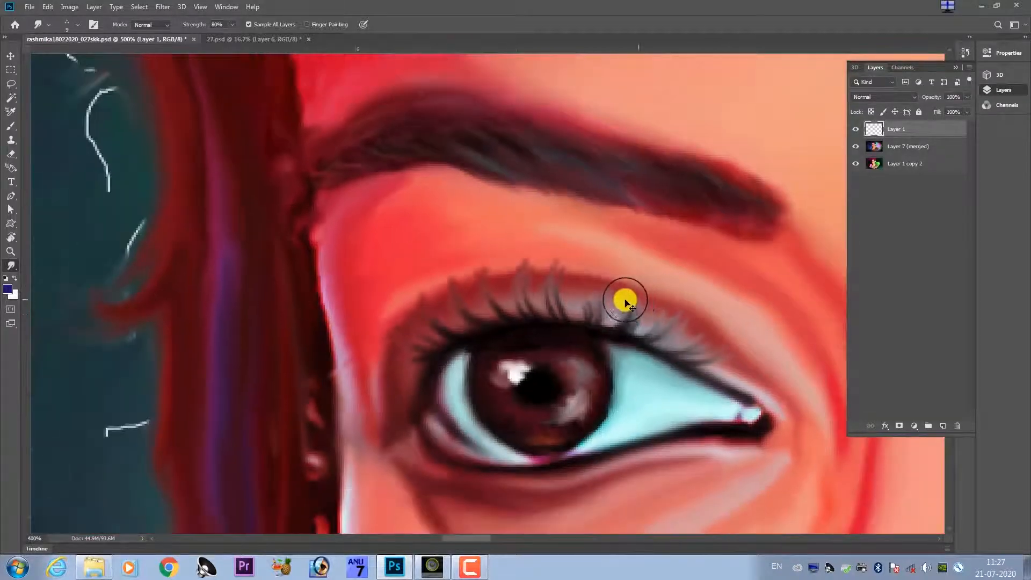
{"action": "scroll", "coordinate": [529, 325], "scroll_direction": "down", "scroll_amount": 1}
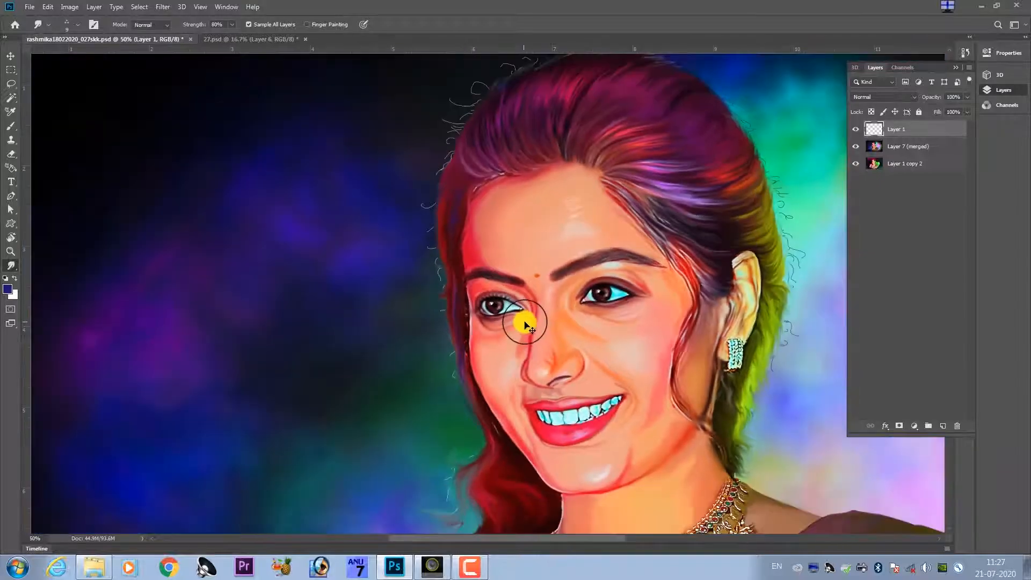
{"action": "scroll", "coordinate": [526, 325], "scroll_direction": "up", "scroll_amount": 8}
{"action": "scroll", "coordinate": [598, 321], "scroll_direction": "up", "scroll_amount": 2}
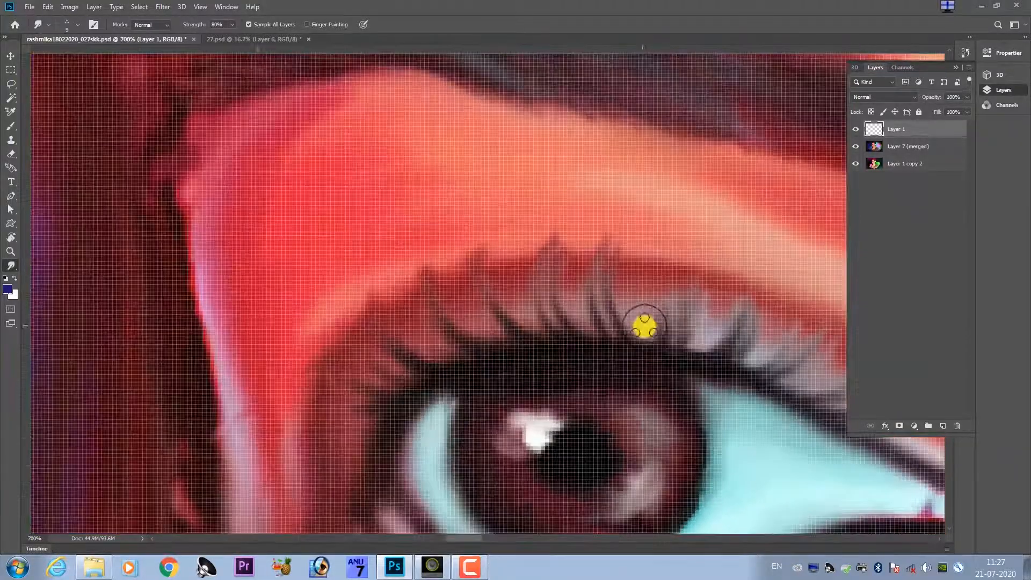
{"action": "mouse_move", "coordinate": [651, 333]}
{"action": "left_mouse_down"}
{"action": "mouse_move", "coordinate": [651, 304]}
{"action": "mouse_move", "coordinate": [669, 289]}
{"action": "mouse_move", "coordinate": [657, 324]}
{"action": "mouse_move", "coordinate": [671, 267]}
{"action": "left_mouse_up"}
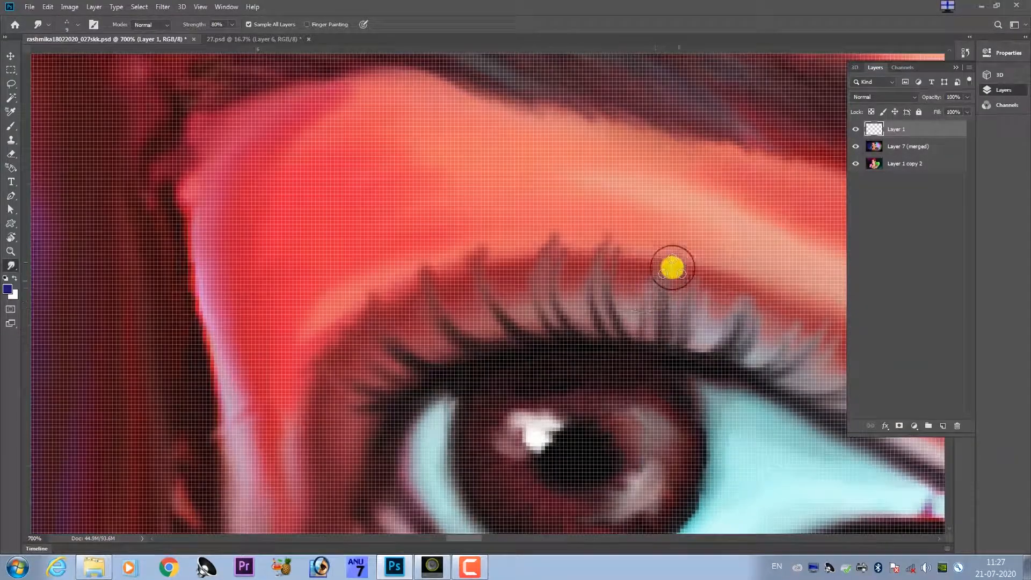
{"action": "left_click_drag", "start_coordinate": [454, 340], "coordinate": [562, 259]}
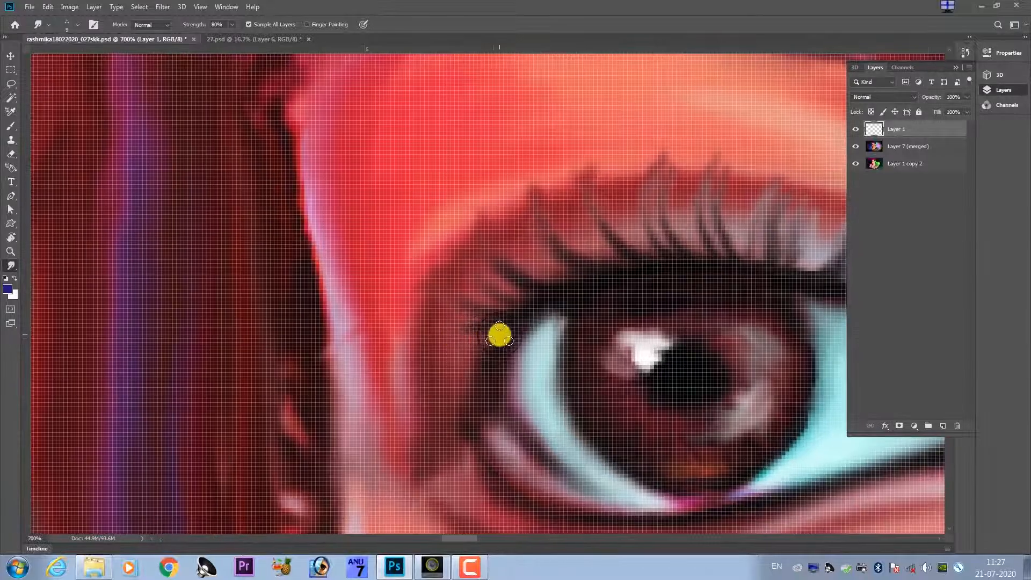
{"action": "mouse_move", "coordinate": [499, 335]}
{"action": "left_mouse_down"}
{"action": "mouse_move", "coordinate": [464, 356]}
{"action": "mouse_move", "coordinate": [441, 351]}
{"action": "mouse_move", "coordinate": [488, 348]}
{"action": "mouse_move", "coordinate": [464, 360]}
{"action": "mouse_move", "coordinate": [420, 344]}
{"action": "mouse_move", "coordinate": [482, 338]}
{"action": "mouse_move", "coordinate": [455, 338]}
{"action": "mouse_move", "coordinate": [408, 309]}
{"action": "left_mouse_up"}
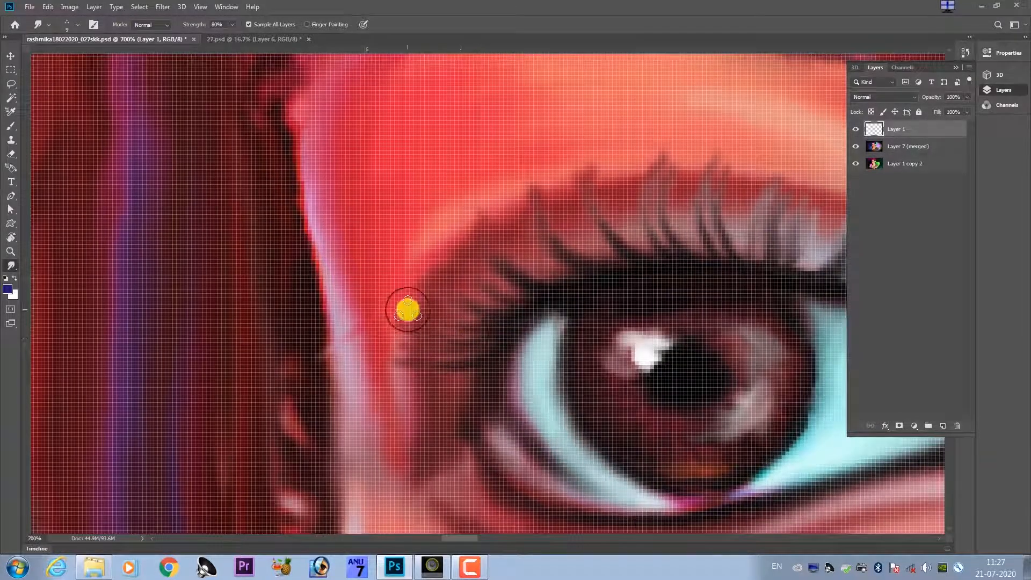
{"action": "left_click_drag", "start_coordinate": [487, 382], "coordinate": [470, 314]}
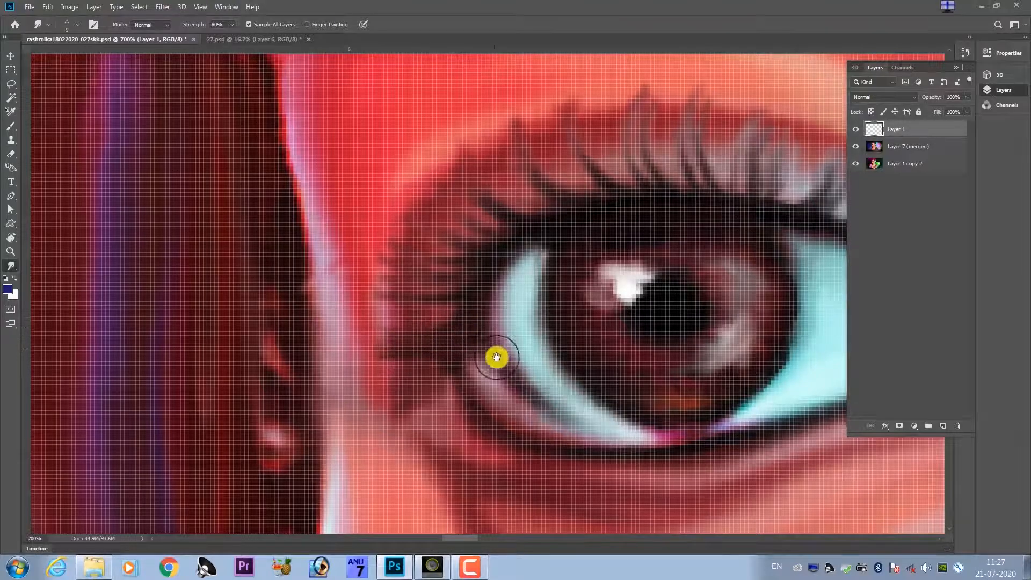
Smudge short lower eyelashes downward along the lower lid, from the outer corner to the inner corner.
{"action": "left_click_drag", "start_coordinate": [496, 357], "coordinate": [379, 306]}
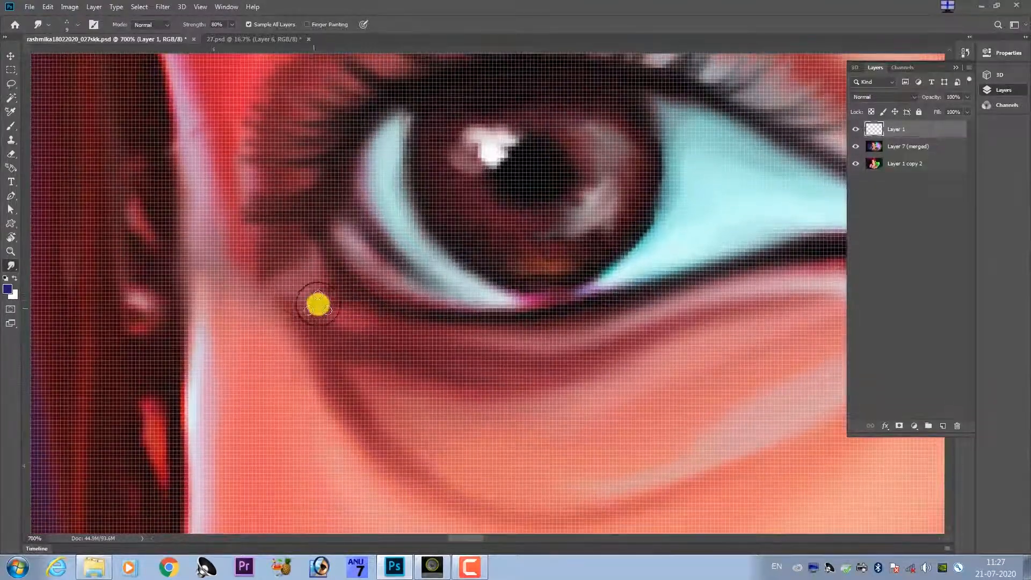
{"action": "left_click_drag", "start_coordinate": [328, 284], "coordinate": [281, 313]}
{"action": "left_click_drag", "start_coordinate": [389, 303], "coordinate": [346, 318]}
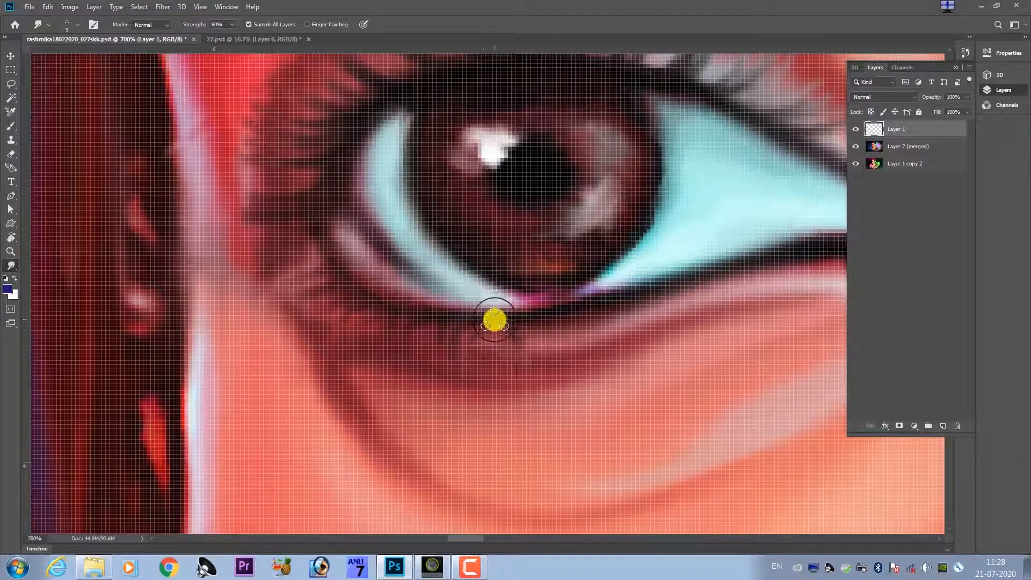
{"action": "left_click_drag", "start_coordinate": [494, 320], "coordinate": [494, 370]}
{"action": "mouse_move", "coordinate": [566, 320]}
{"action": "left_mouse_down"}
{"action": "mouse_move", "coordinate": [585, 349]}
{"action": "mouse_move", "coordinate": [544, 312]}
{"action": "mouse_move", "coordinate": [545, 337]}
{"action": "mouse_move", "coordinate": [610, 363]}
{"action": "left_mouse_up"}
{"action": "mouse_move", "coordinate": [600, 313]}
{"action": "left_mouse_down"}
{"action": "mouse_move", "coordinate": [619, 351]}
{"action": "mouse_move", "coordinate": [587, 318]}
{"action": "mouse_move", "coordinate": [631, 308]}
{"action": "mouse_move", "coordinate": [648, 333]}
{"action": "left_mouse_up"}
{"action": "left_click_drag", "start_coordinate": [671, 286], "coordinate": [695, 313]}
{"action": "mouse_move", "coordinate": [709, 278]}
{"action": "left_mouse_down"}
{"action": "mouse_move", "coordinate": [749, 307]}
{"action": "mouse_move", "coordinate": [599, 311]}
{"action": "mouse_move", "coordinate": [677, 345]}
{"action": "left_mouse_up"}
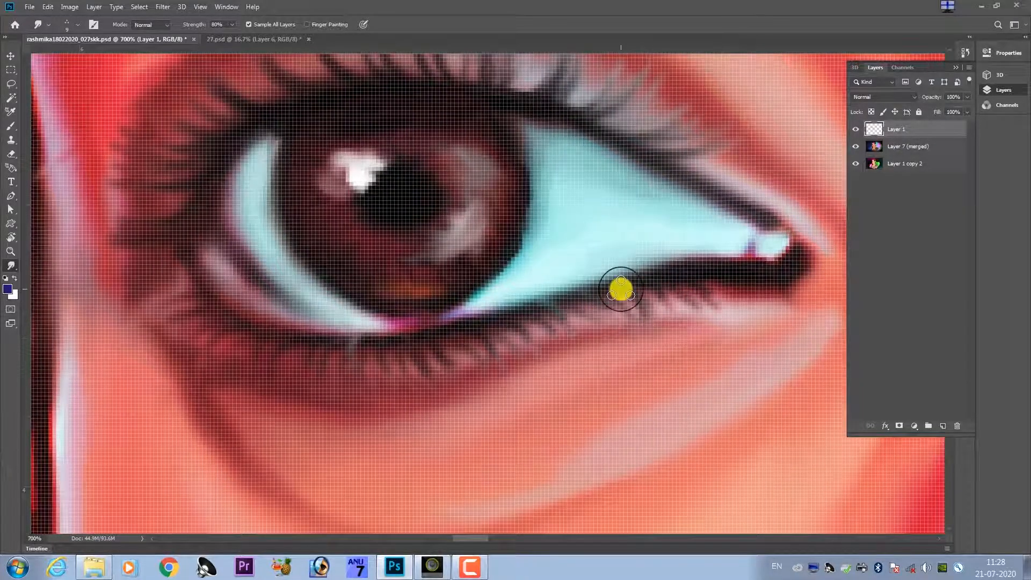
Extend the upper lashes of the same eye with more fine strokes towards the inner corner.
{"action": "scroll", "coordinate": [621, 290], "scroll_direction": "down", "scroll_amount": 6}
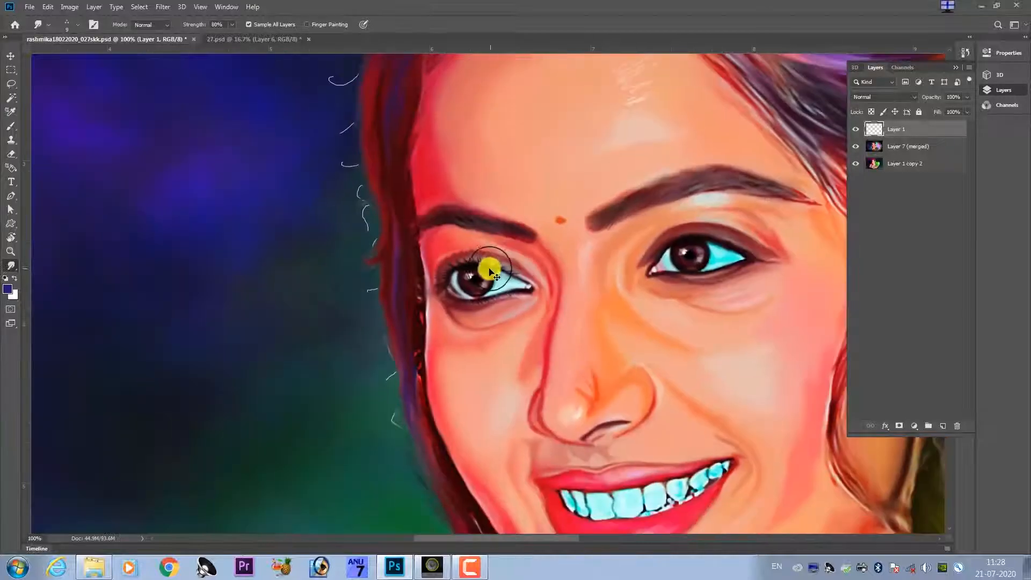
{"action": "scroll", "coordinate": [490, 271], "scroll_direction": "down", "scroll_amount": 3}
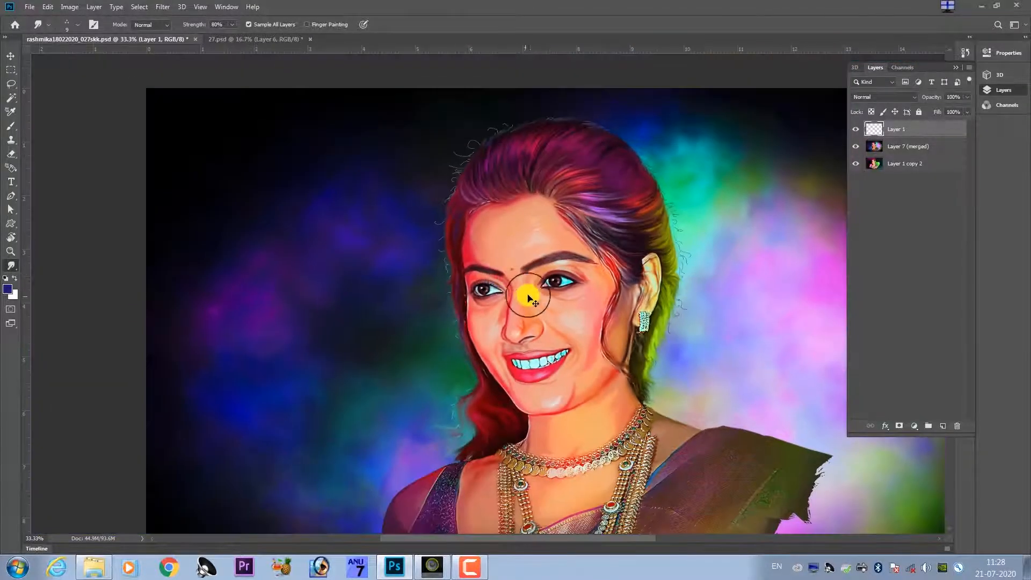
{"action": "scroll", "coordinate": [532, 298], "scroll_direction": "up", "scroll_amount": 7}
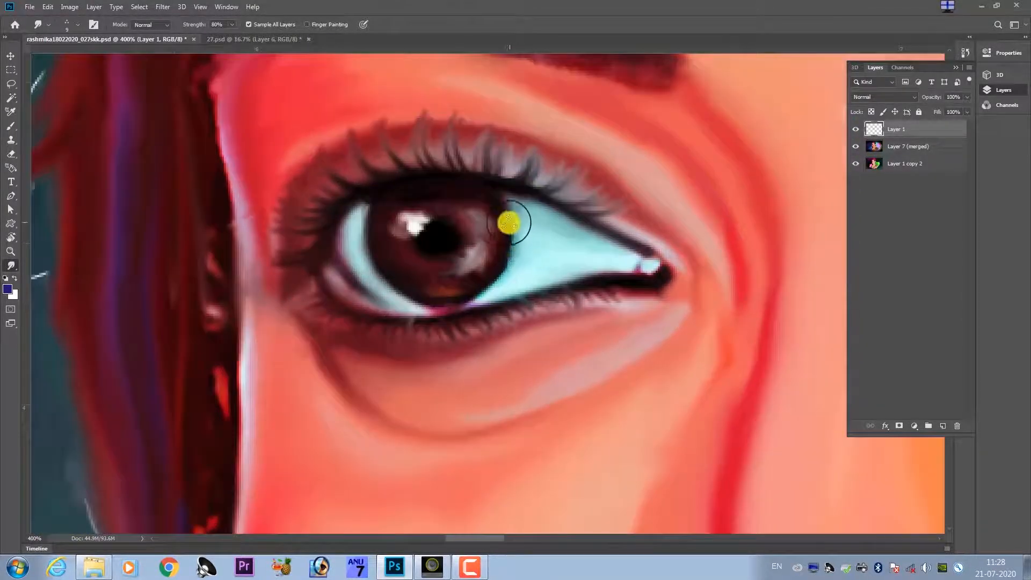
{"action": "mouse_move", "coordinate": [509, 223]}
{"action": "left_mouse_down"}
{"action": "mouse_move", "coordinate": [489, 288]}
{"action": "mouse_move", "coordinate": [473, 303]}
{"action": "left_mouse_up"}
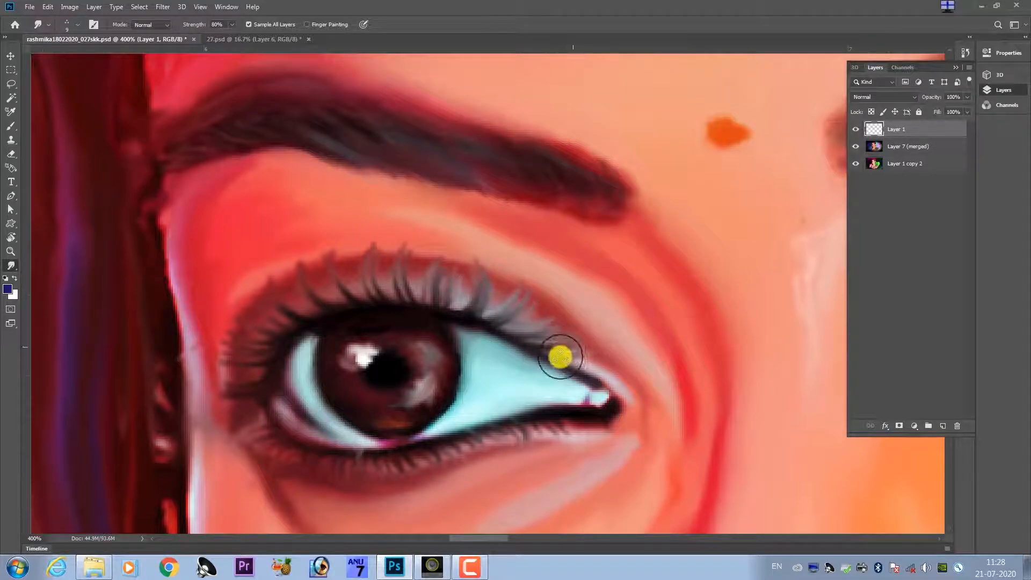
{"action": "mouse_move", "coordinate": [525, 376]}
{"action": "left_mouse_down"}
{"action": "mouse_move", "coordinate": [560, 302]}
{"action": "mouse_move", "coordinate": [549, 312]}
{"action": "left_mouse_up"}
{"action": "left_click_drag", "start_coordinate": [473, 284], "coordinate": [484, 307]}
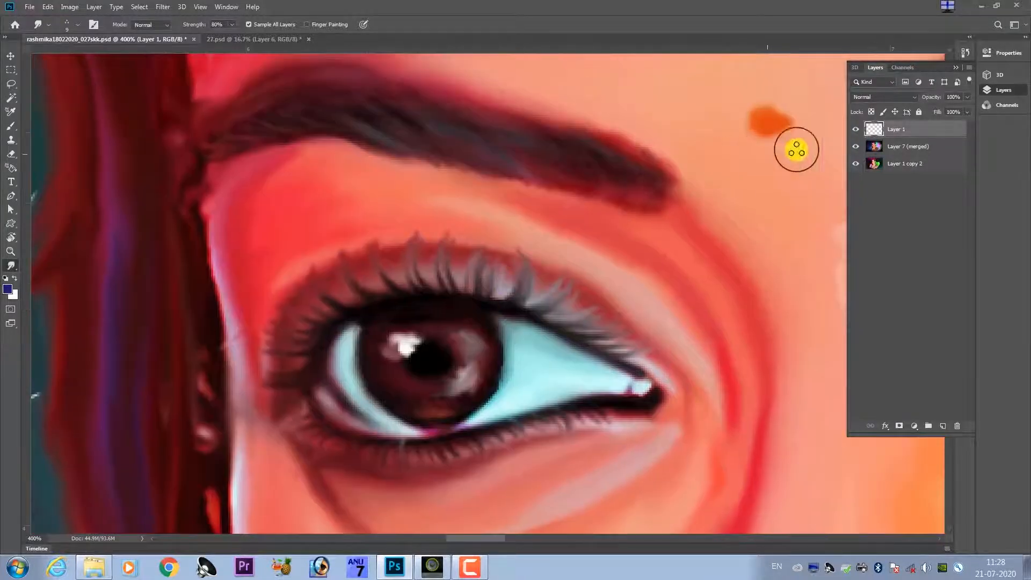
Isolate the eyelash layer to inspect its strokes, and show Layer 7 (merged) again while keeping Layer 1 copy 2 hidden.
{"action": "left_click", "coordinate": [856, 147]}
{"action": "left_click", "coordinate": [856, 164]}
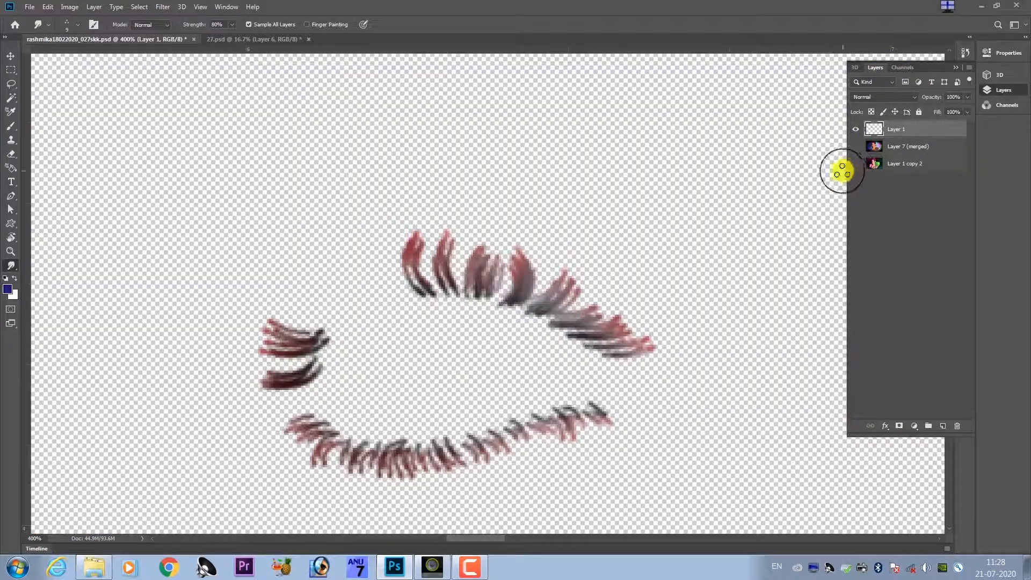
{"action": "left_click", "coordinate": [855, 146]}
{"action": "left_click", "coordinate": [856, 164]}
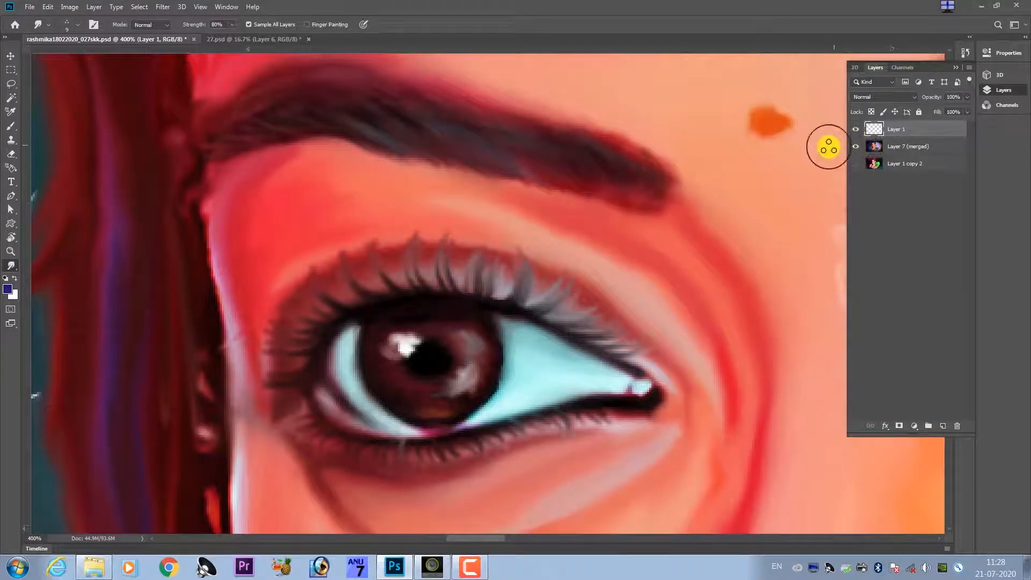
Darken the eyelash layer with Levels by raising the shadow input to 39, and return to the Smudge tool.
{"action": "key", "text": "ctrl+l"}
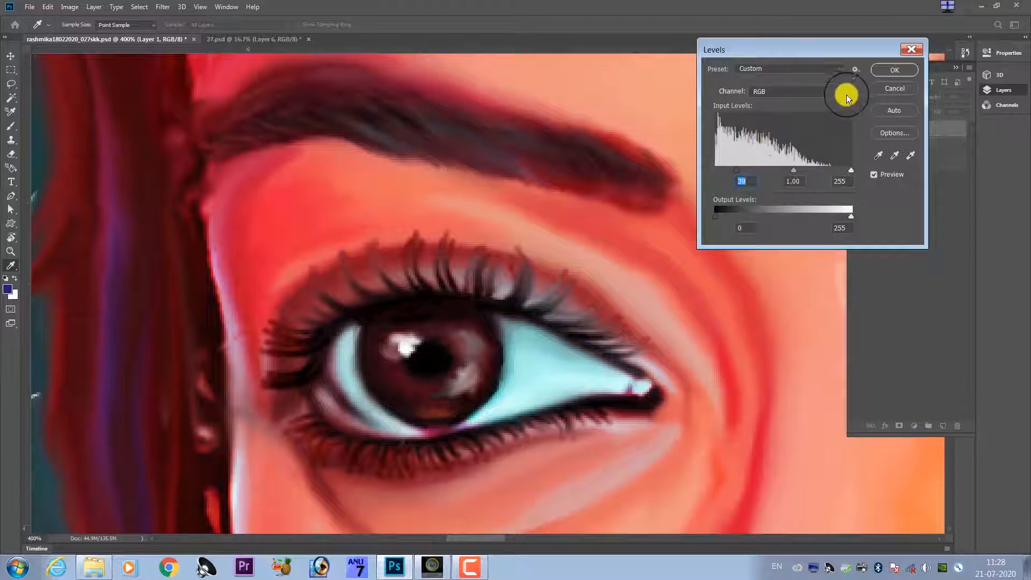
{"action": "left_click", "coordinate": [884, 72]}
{"action": "key", "text": "r"}
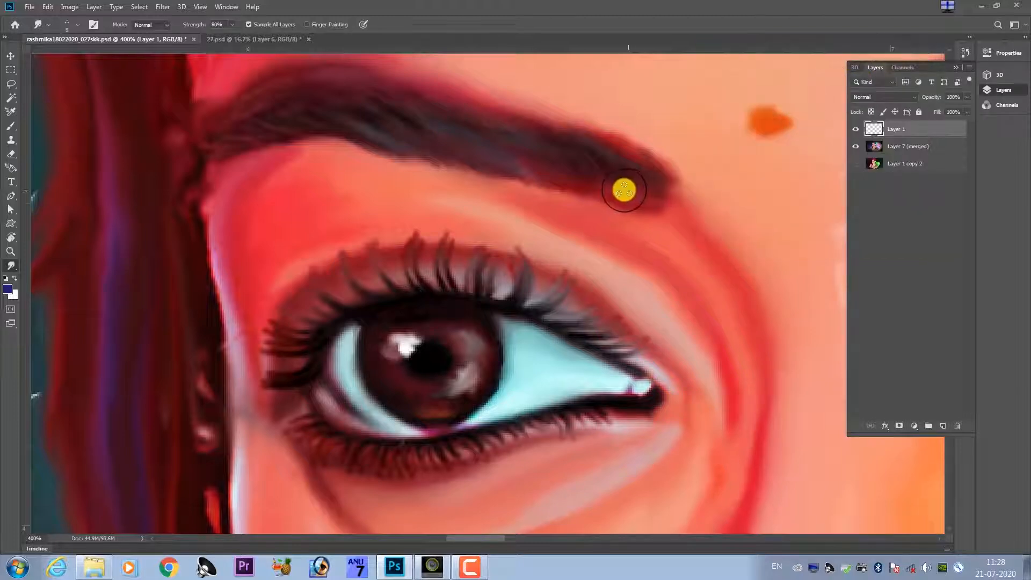
{"action": "scroll", "coordinate": [597, 194], "scroll_direction": "down", "scroll_amount": 6}
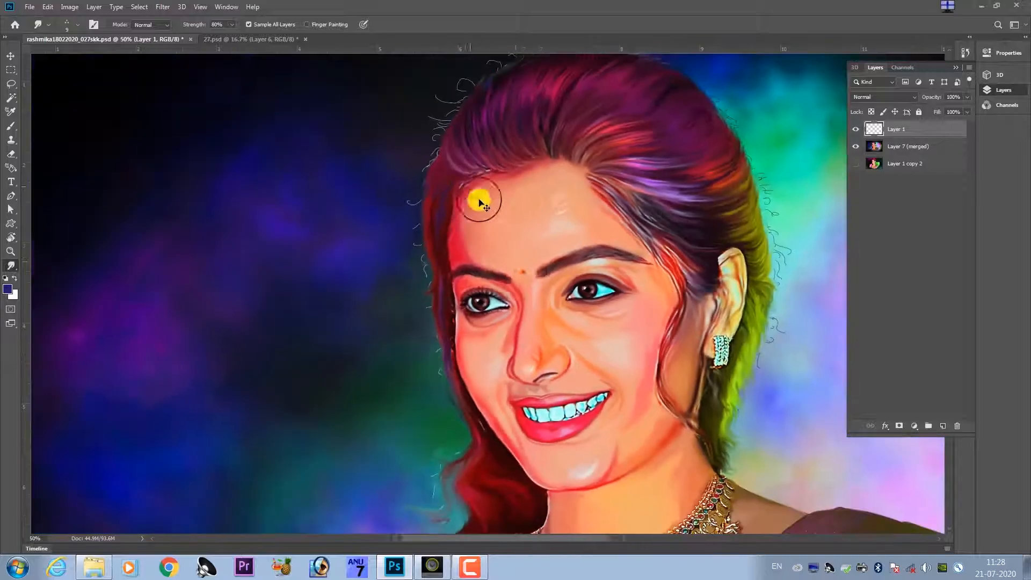
Delete Layer 1 with the added eyelash strokes.
{"action": "scroll", "coordinate": [520, 291], "scroll_direction": "down", "scroll_amount": 1}
{"action": "scroll", "coordinate": [512, 295], "scroll_direction": "up", "scroll_amount": 8}
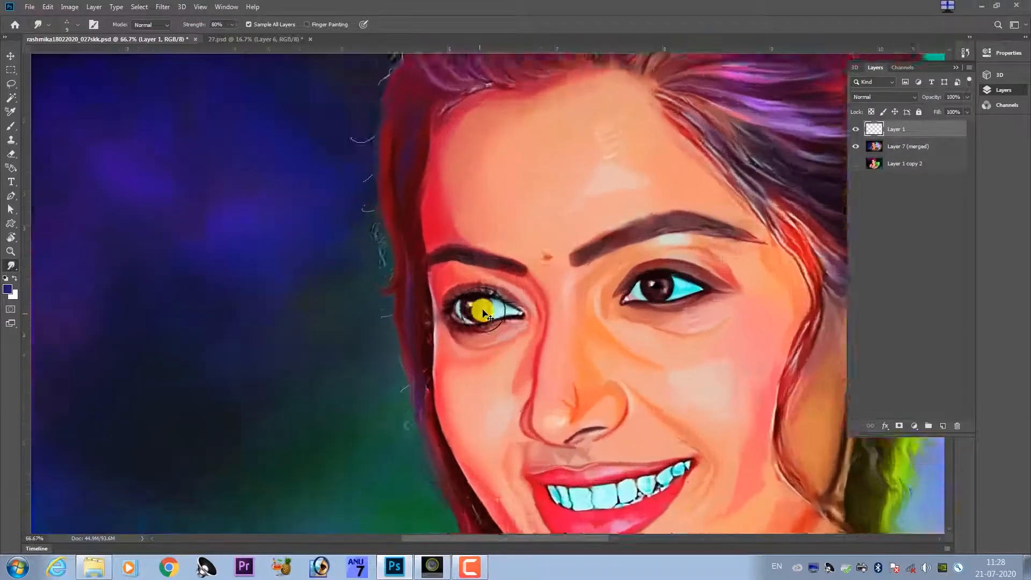
{"action": "scroll", "coordinate": [478, 313], "scroll_direction": "up", "scroll_amount": 1}
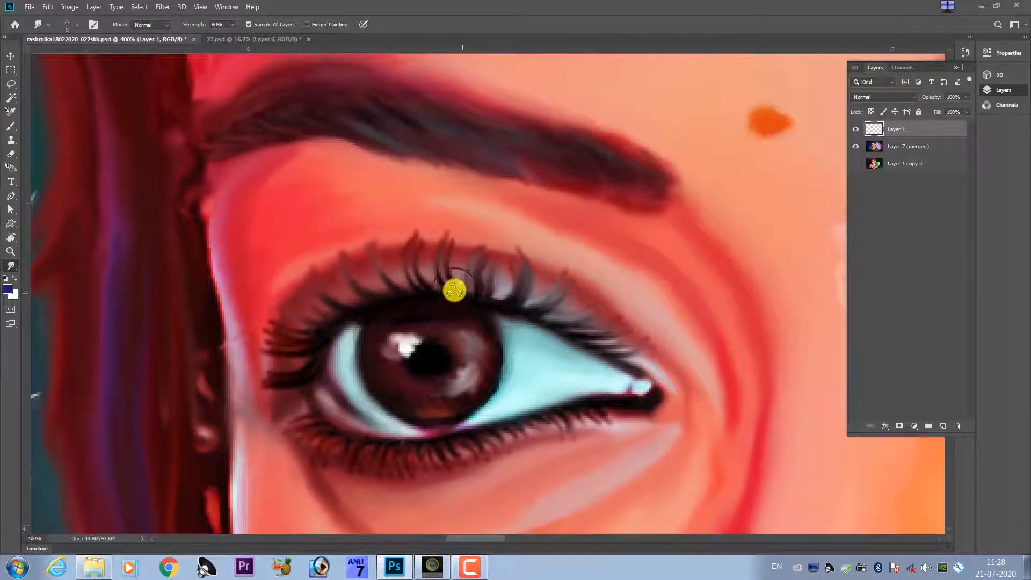
{"action": "key", "text": "Delete"}
Smudge fine hair strokes into the middle of the other eyebrow on Layer 7 (merged), just above its lower edge.
{"action": "scroll", "coordinate": [524, 263], "scroll_direction": "right", "scroll_amount": 10}
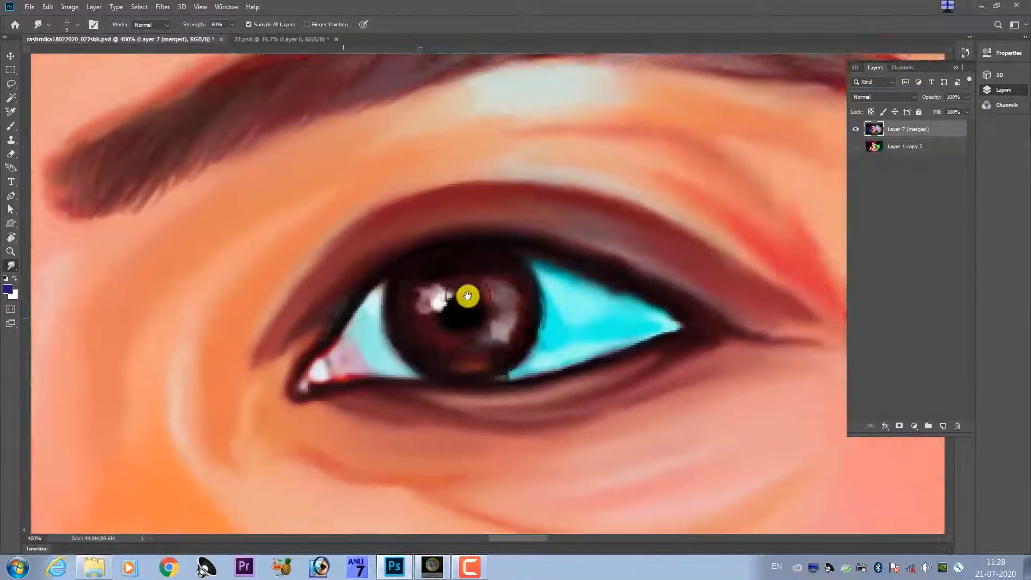
{"action": "mouse_move", "coordinate": [468, 296]}
{"action": "left_mouse_down"}
{"action": "mouse_move", "coordinate": [389, 315]}
{"action": "mouse_move", "coordinate": [410, 372]}
{"action": "left_mouse_up"}
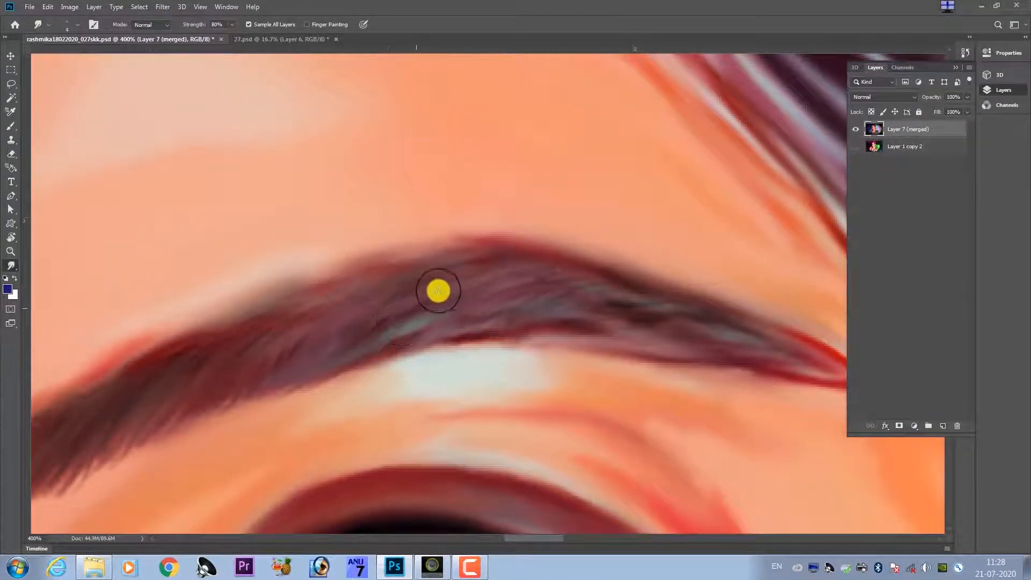
{"action": "left_click_drag", "start_coordinate": [469, 315], "coordinate": [428, 329]}
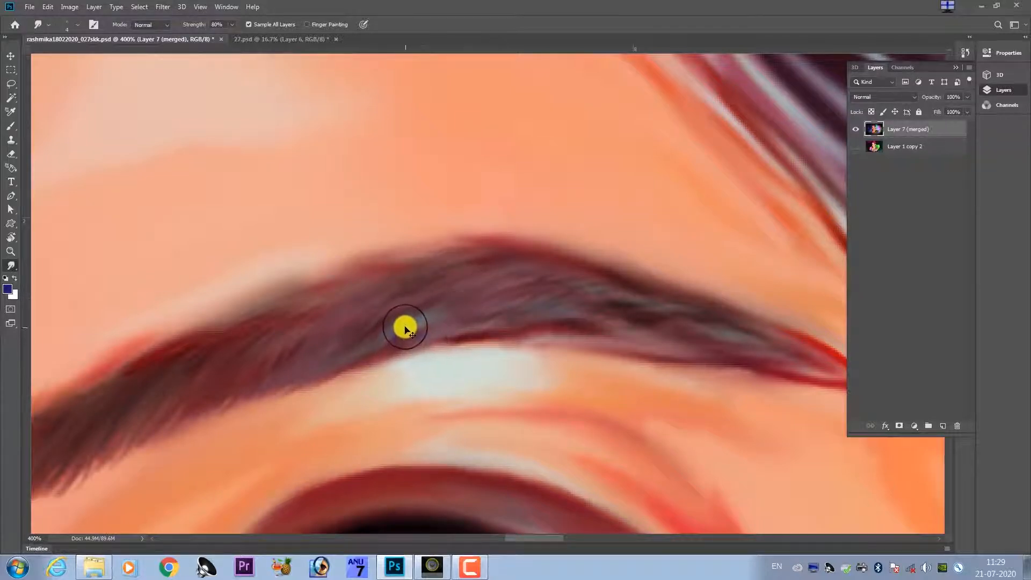
Switch to the Brush tool and sample a dark colour from the eyebrow for painting its hairs.
{"action": "key", "text": "s"}
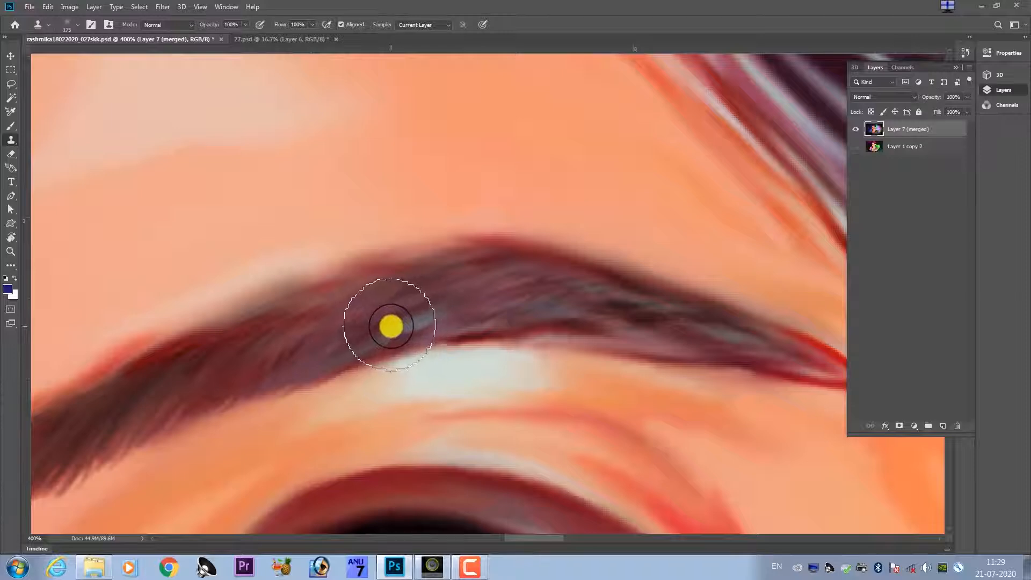
{"action": "key", "text": "b"}
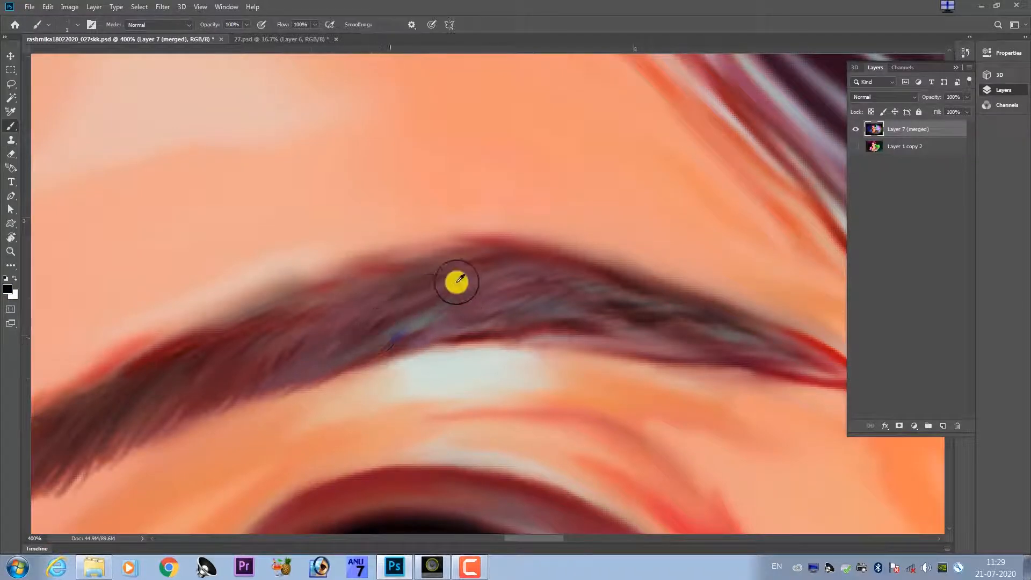
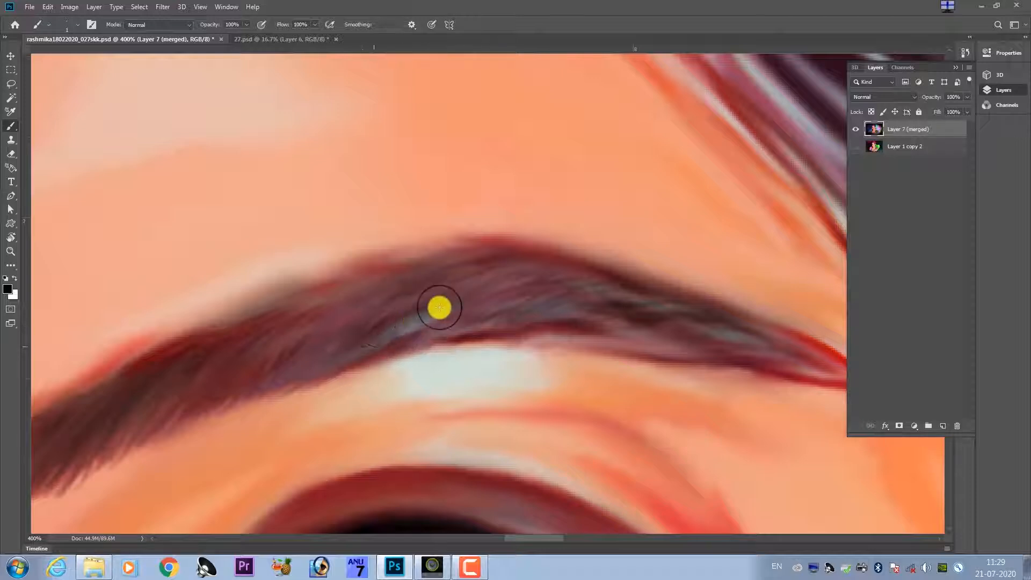
Try painting thin dark hair strokes across the middle of the eyebrow, and undo them.
{"action": "left_click_drag", "start_coordinate": [452, 301], "coordinate": [387, 333]}
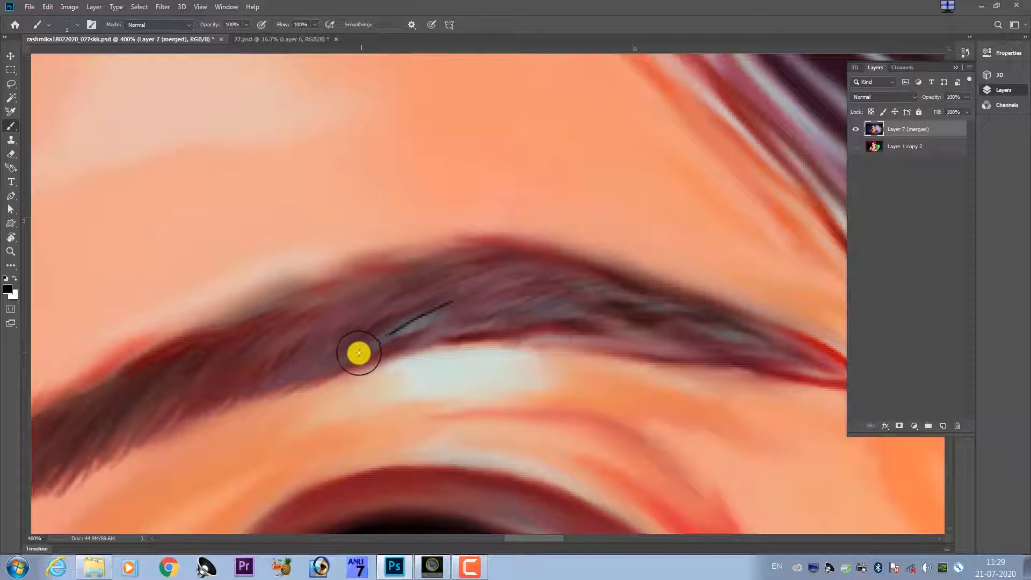
{"action": "mouse_move", "coordinate": [365, 344]}
{"action": "left_mouse_down"}
{"action": "mouse_move", "coordinate": [451, 298]}
{"action": "mouse_move", "coordinate": [505, 289]}
{"action": "left_mouse_up"}
{"action": "left_click_drag", "start_coordinate": [433, 330], "coordinate": [562, 282]}
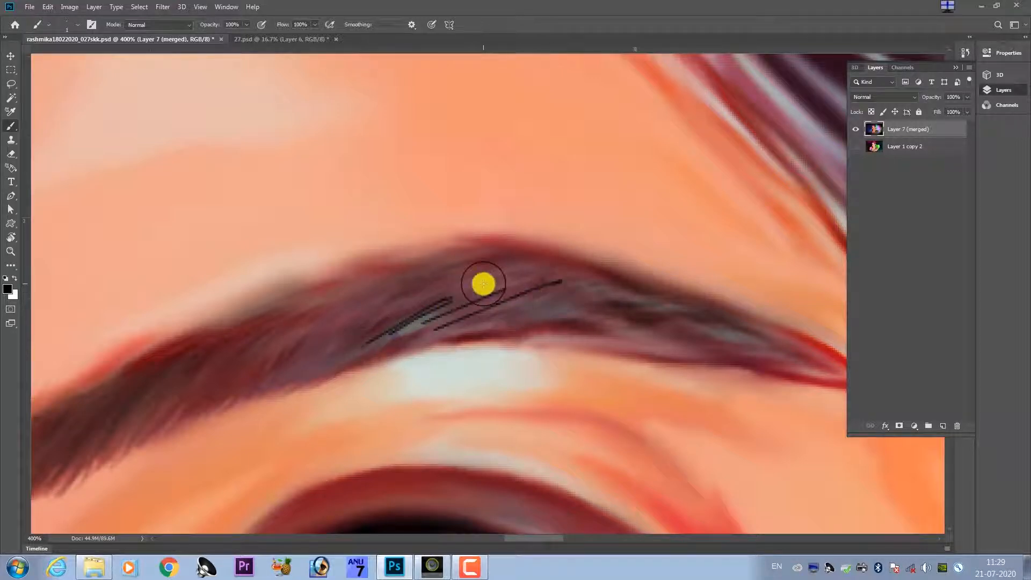
{"action": "key", "text": "ctrl+z"}
{"action": "key", "text": "ctrl+z"}
{"action": "key", "text": "ctrl+z"}
{"action": "key", "text": "ctrl+z"}
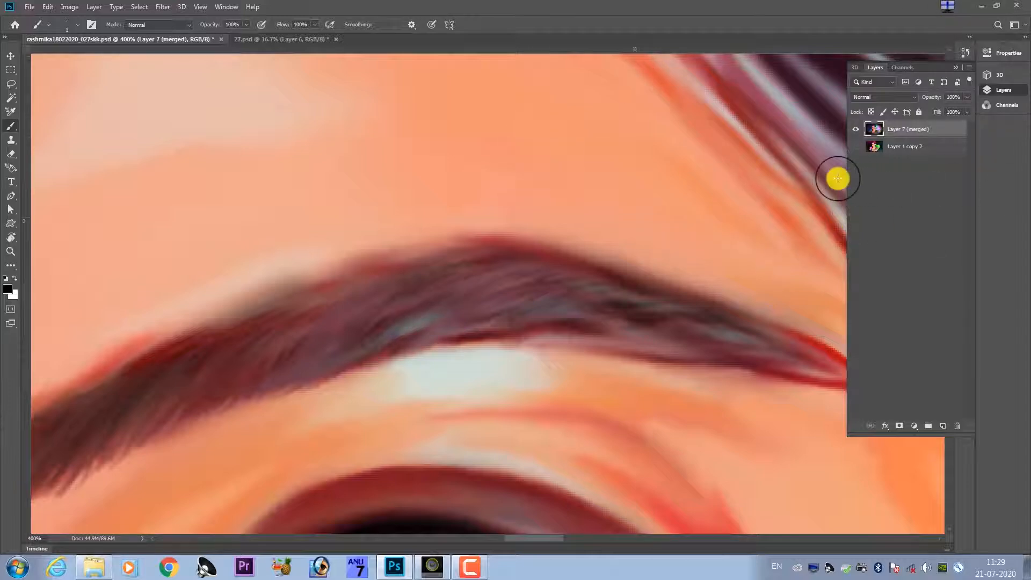
Set the 1 px brush's spacing to 1% and its Shape Dynamics size control to Pen Tilt.
{"action": "scroll", "coordinate": [838, 178], "scroll_direction": "down", "scroll_amount": 8}
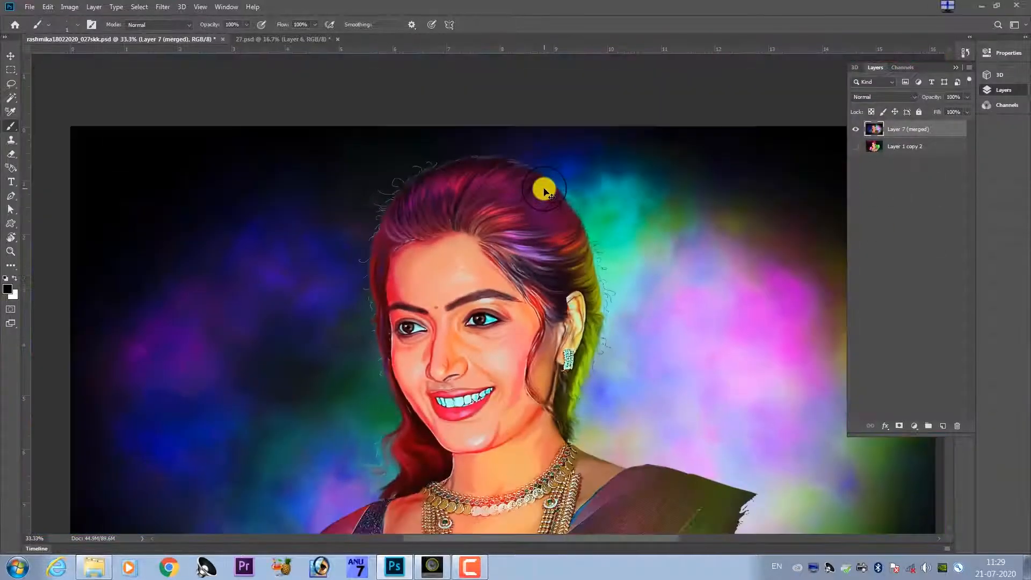
{"action": "scroll", "coordinate": [527, 189], "scroll_direction": "down", "scroll_amount": 2}
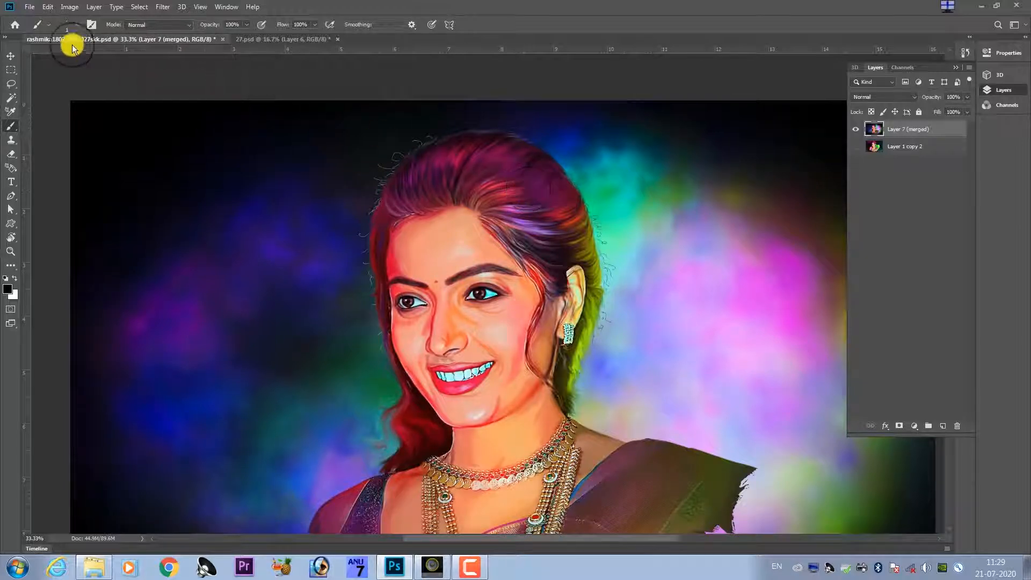
{"action": "left_click", "coordinate": [92, 25]}
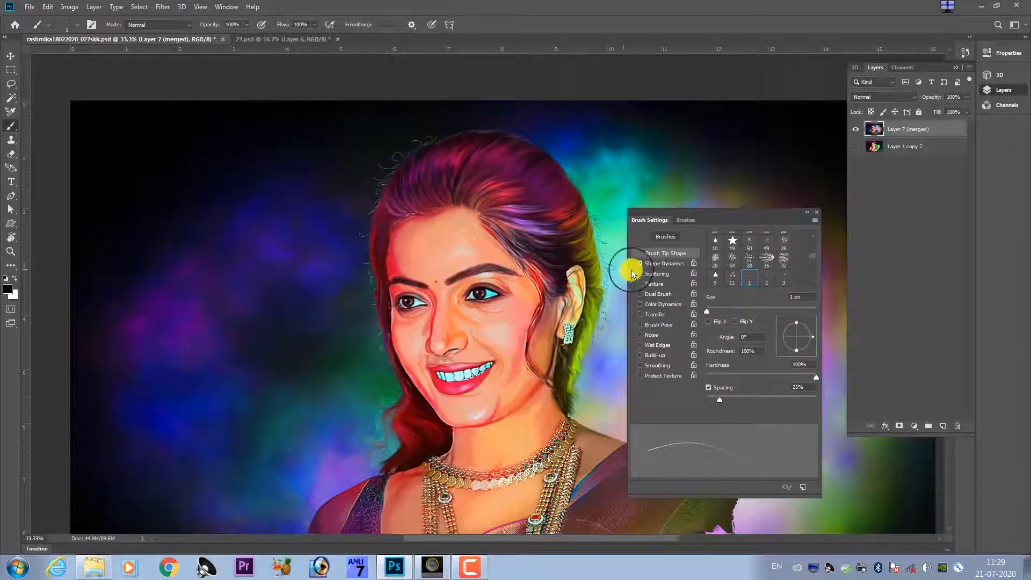
{"action": "left_click_drag", "start_coordinate": [719, 402], "coordinate": [684, 402]}
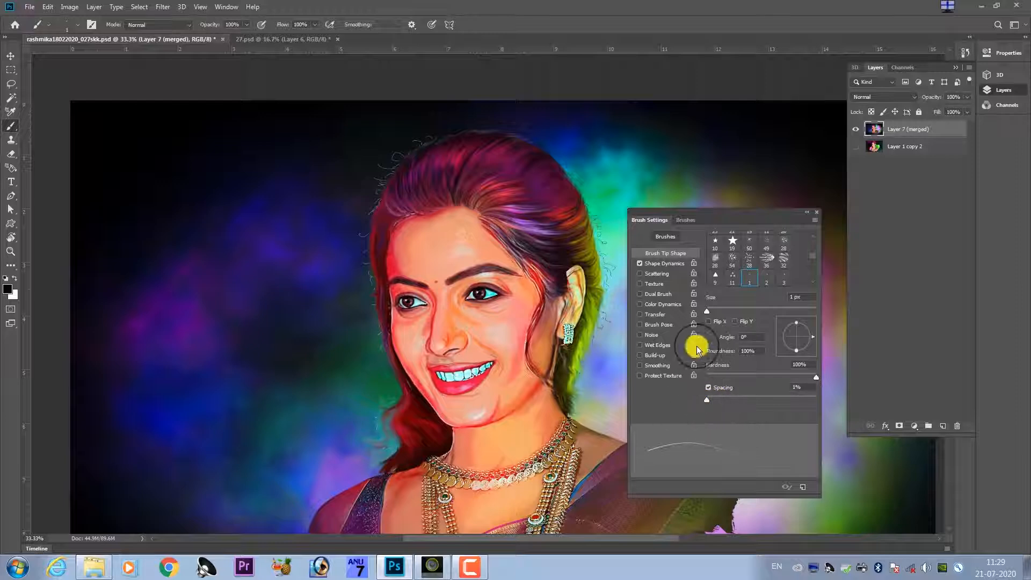
{"action": "left_click", "coordinate": [664, 264]}
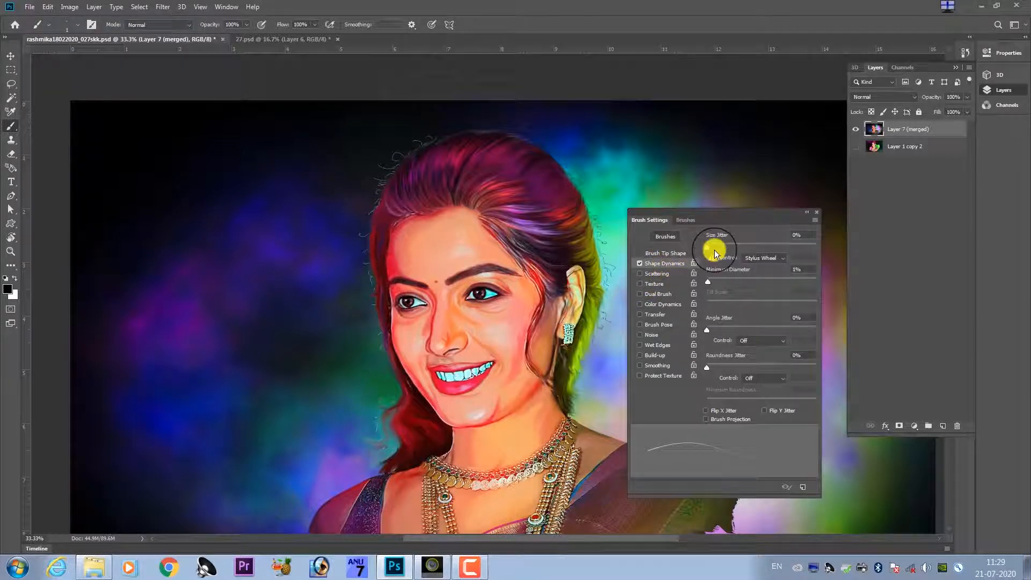
{"action": "left_click", "coordinate": [753, 260]}
{"action": "left_click", "coordinate": [758, 302]}
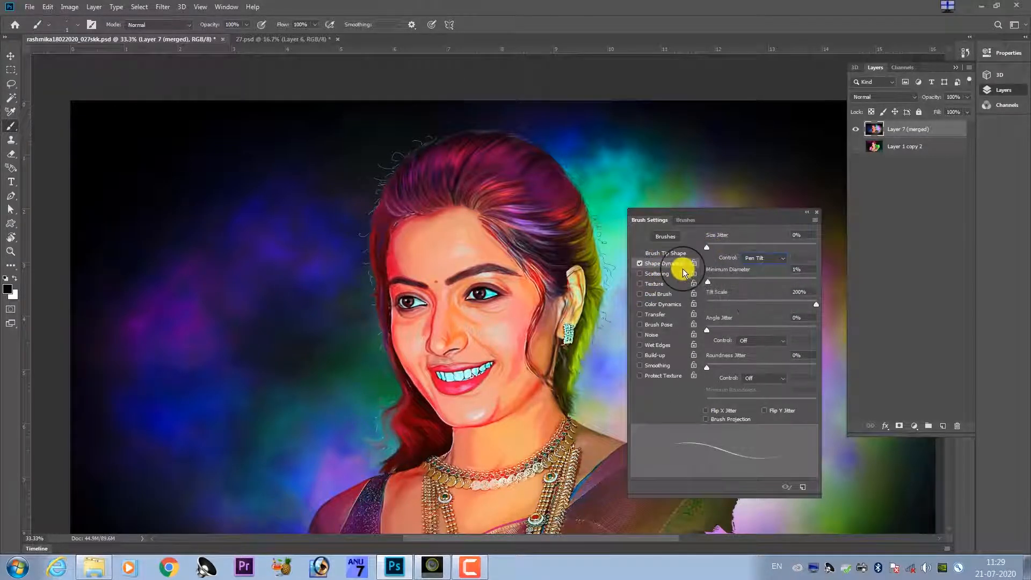
Try the adjusted brush with a few black strokes above the upper eyelid, and undo them.
{"action": "key", "text": "ctrl+plus"}
{"action": "key", "text": "ctrl+plus"}
{"action": "key", "text": "ctrl+plus"}
{"action": "key", "text": "ctrl+plus"}
{"action": "key", "text": "ctrl+plus"}
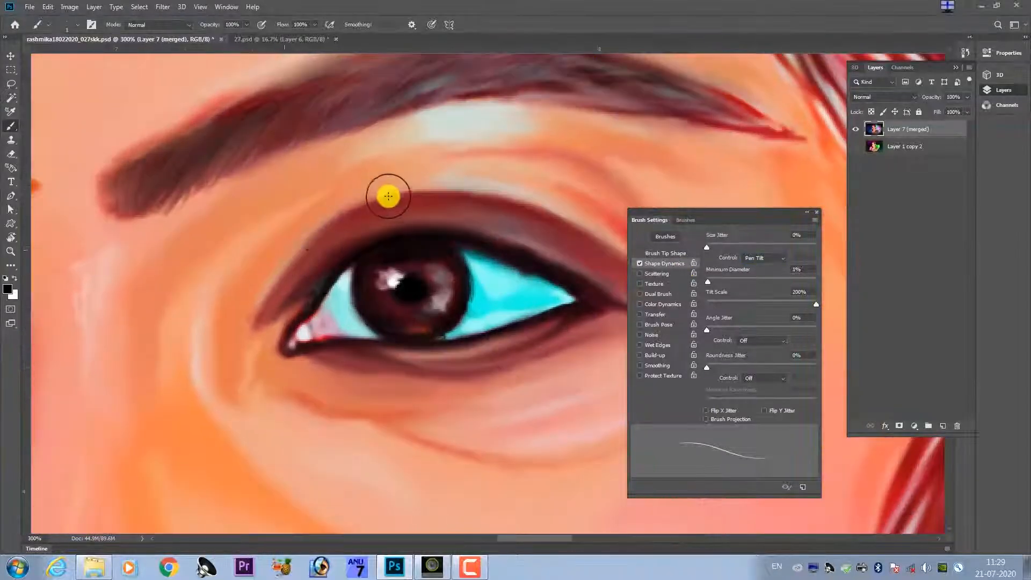
{"action": "mouse_move", "coordinate": [388, 197]}
{"action": "left_mouse_down"}
{"action": "mouse_move", "coordinate": [295, 250]}
{"action": "mouse_move", "coordinate": [375, 178]}
{"action": "mouse_move", "coordinate": [356, 196]}
{"action": "left_mouse_up"}
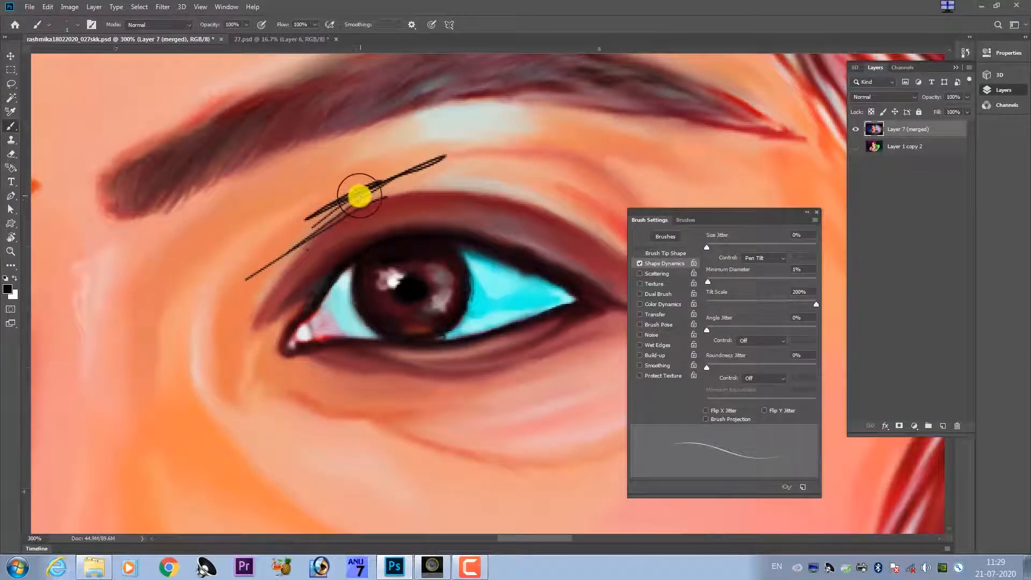
{"action": "key", "text": "z"}
{"action": "left_click", "coordinate": [346, 200]}
{"action": "left_click", "coordinate": [364, 214]}
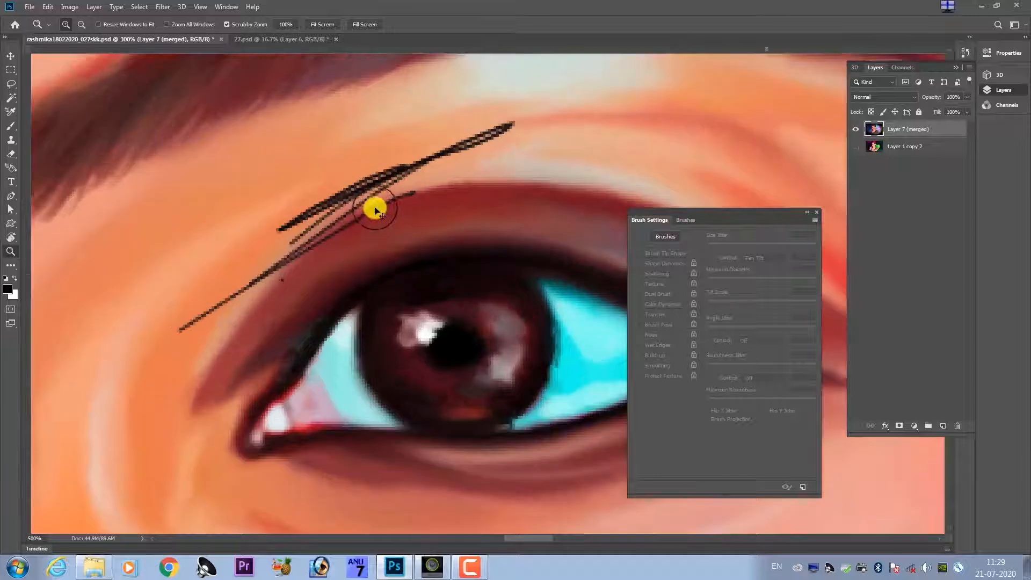
{"action": "left_click", "coordinate": [373, 201]}
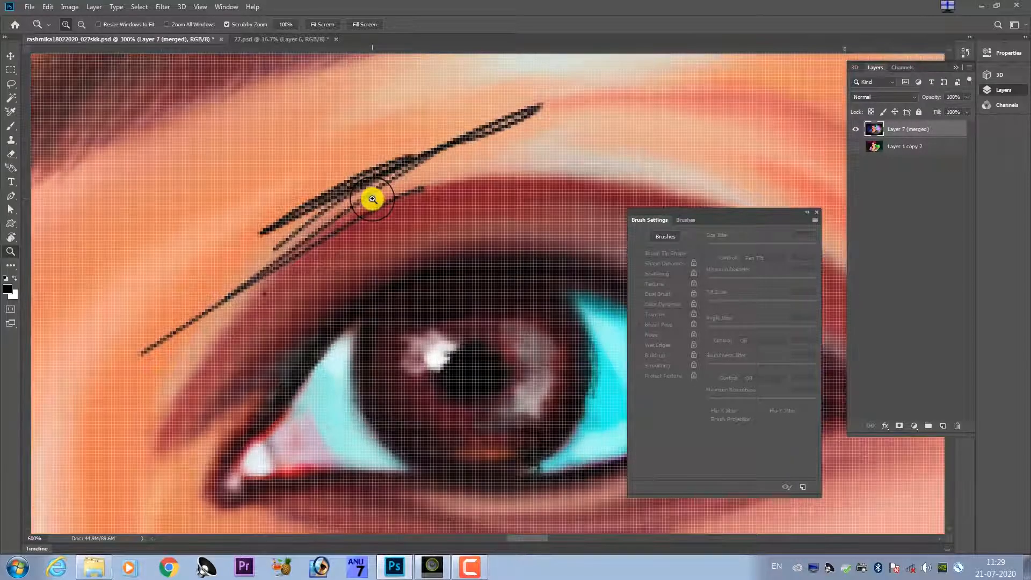
{"action": "key", "text": "ctrl+z"}
{"action": "key", "text": "ctrl+z"}
{"action": "key", "text": "ctrl+z"}
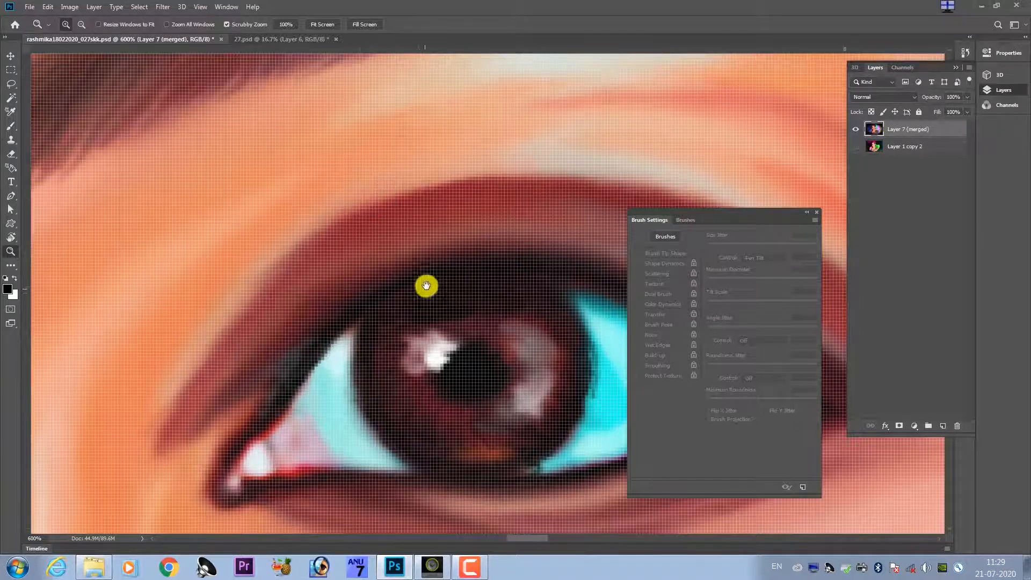
Paint thin black eyelashes sweeping outward from the outer corner of the upper eyelid on Layer 7 (merged).
{"action": "scroll", "coordinate": [426, 283], "scroll_direction": "right", "scroll_amount": 6}
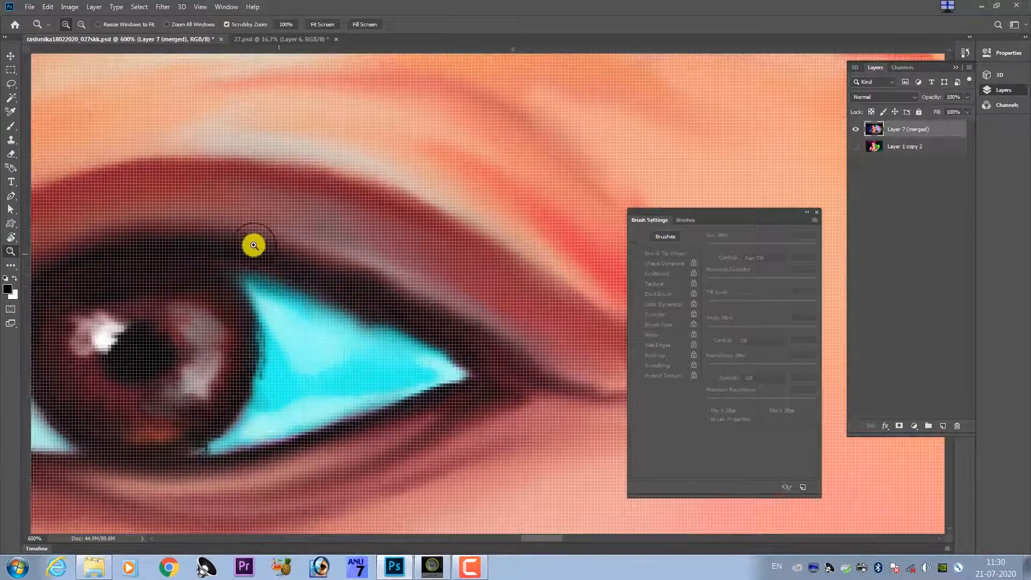
{"action": "left_click", "coordinate": [238, 276]}
{"action": "key", "text": "b"}
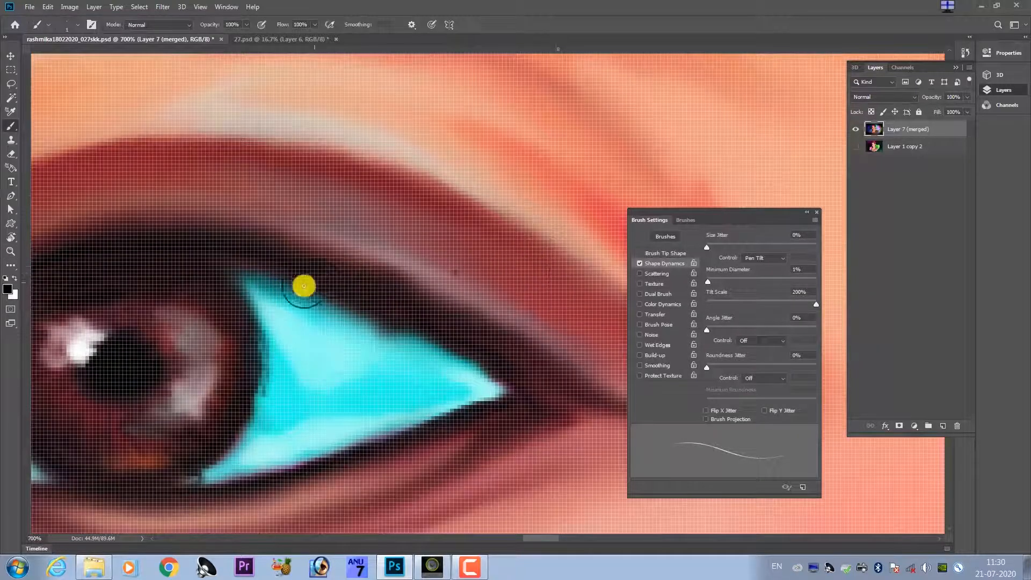
{"action": "left_click_drag", "start_coordinate": [413, 295], "coordinate": [494, 281]}
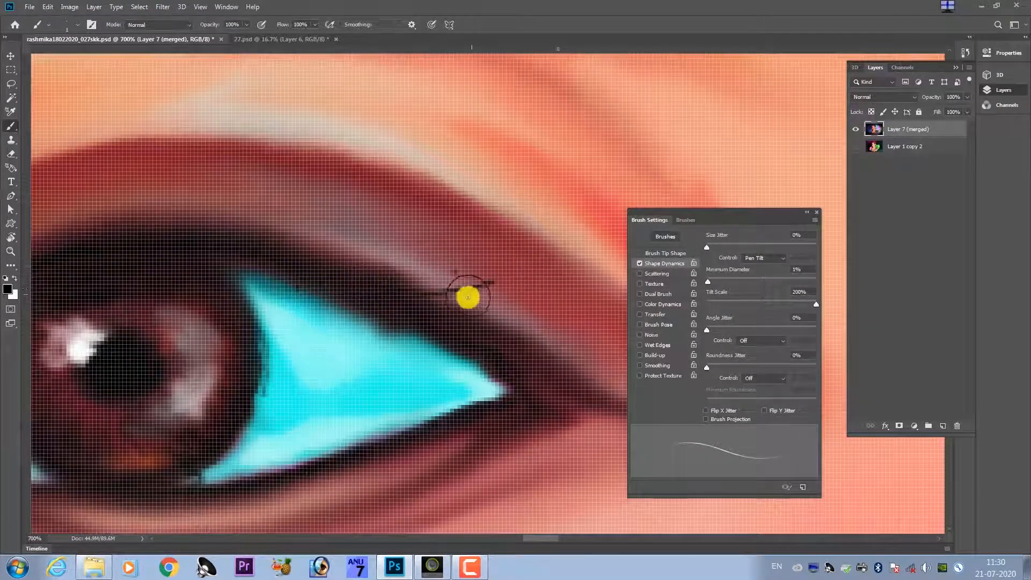
{"action": "mouse_move", "coordinate": [463, 314]}
{"action": "left_mouse_down"}
{"action": "mouse_move", "coordinate": [570, 284]}
{"action": "mouse_move", "coordinate": [306, 259]}
{"action": "left_mouse_up"}
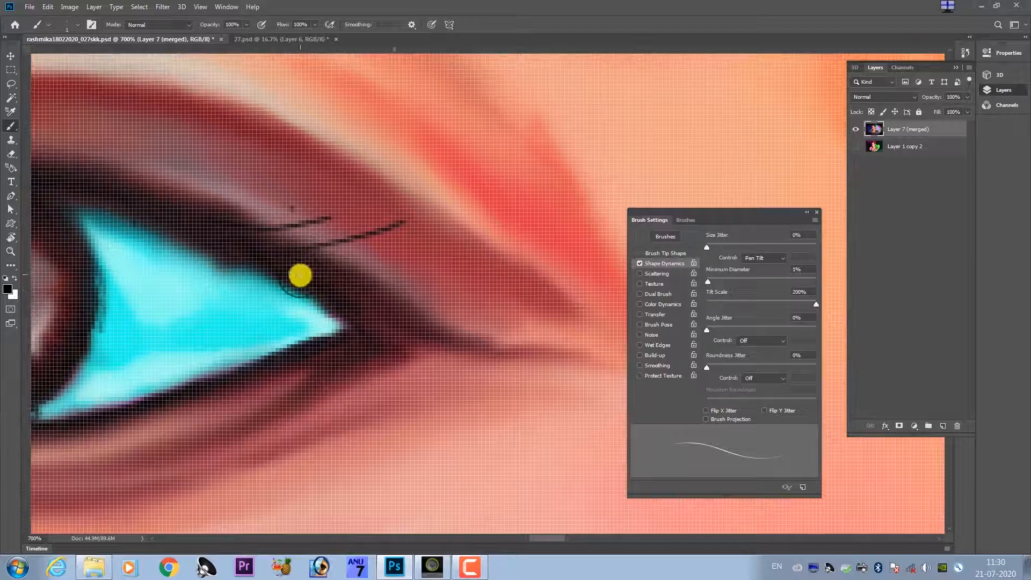
{"action": "left_click_drag", "start_coordinate": [382, 293], "coordinate": [453, 267]}
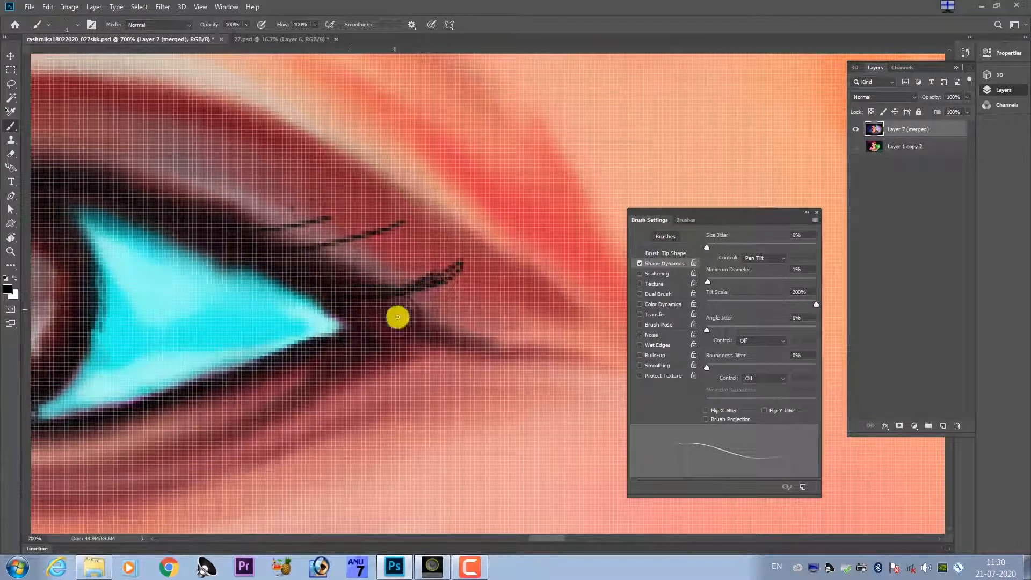
{"action": "left_click_drag", "start_coordinate": [392, 310], "coordinate": [518, 302]}
{"action": "left_click_drag", "start_coordinate": [346, 301], "coordinate": [426, 296]}
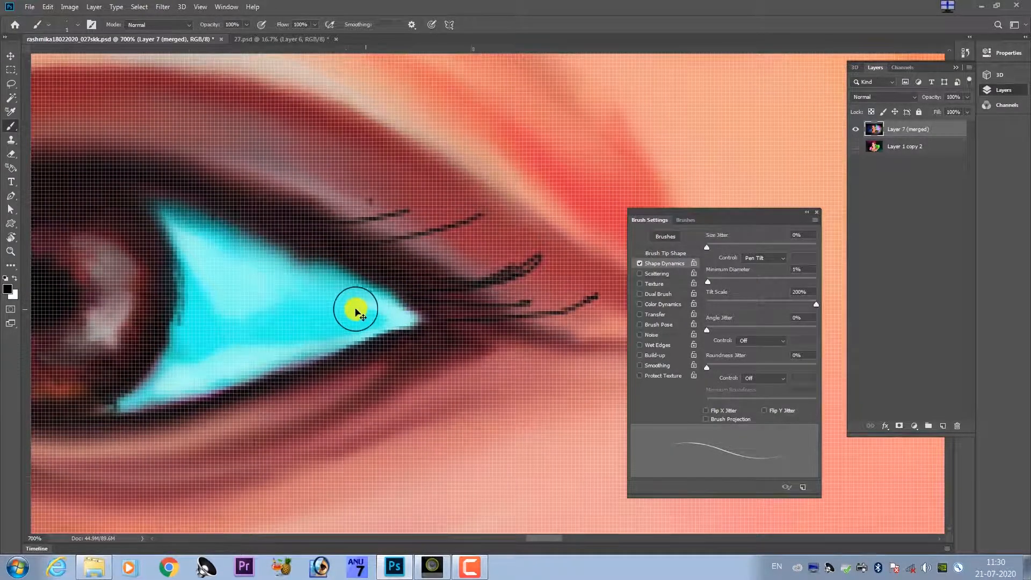
Continue the thin black lashes along the outer half of the upper lid, from the outer corner toward the iris.
{"action": "key", "text": "ctrl+minus"}
{"action": "key", "text": "ctrl+minus"}
{"action": "key", "text": "ctrl+minus"}
{"action": "key", "text": "ctrl+minus"}
{"action": "key", "text": "ctrl+minus"}
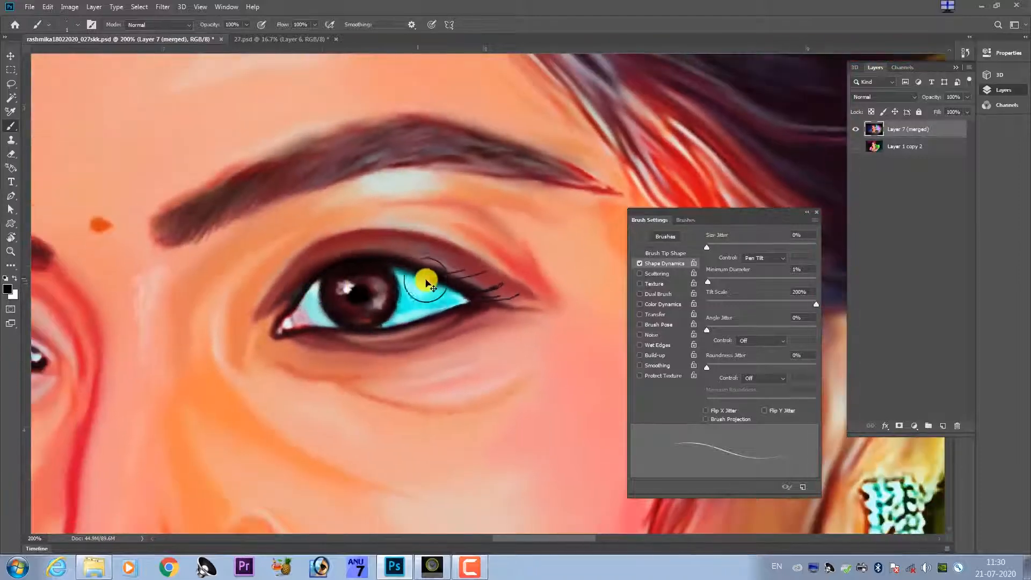
{"action": "key", "text": "ctrl+plus"}
{"action": "key", "text": "ctrl+plus"}
{"action": "key", "text": "ctrl+plus"}
{"action": "left_click_drag", "start_coordinate": [301, 225], "coordinate": [392, 189]}
{"action": "left_click_drag", "start_coordinate": [349, 225], "coordinate": [417, 198]}
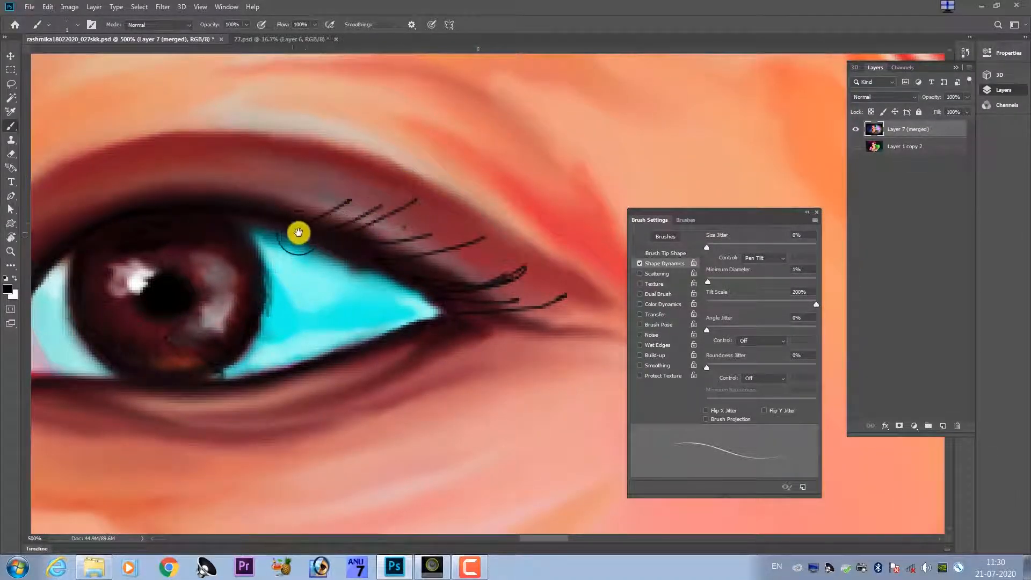
{"action": "mouse_move", "coordinate": [299, 230]}
{"action": "left_mouse_down"}
{"action": "mouse_move", "coordinate": [356, 327]}
{"action": "mouse_move", "coordinate": [343, 314]}
{"action": "mouse_move", "coordinate": [354, 256]}
{"action": "left_mouse_up"}
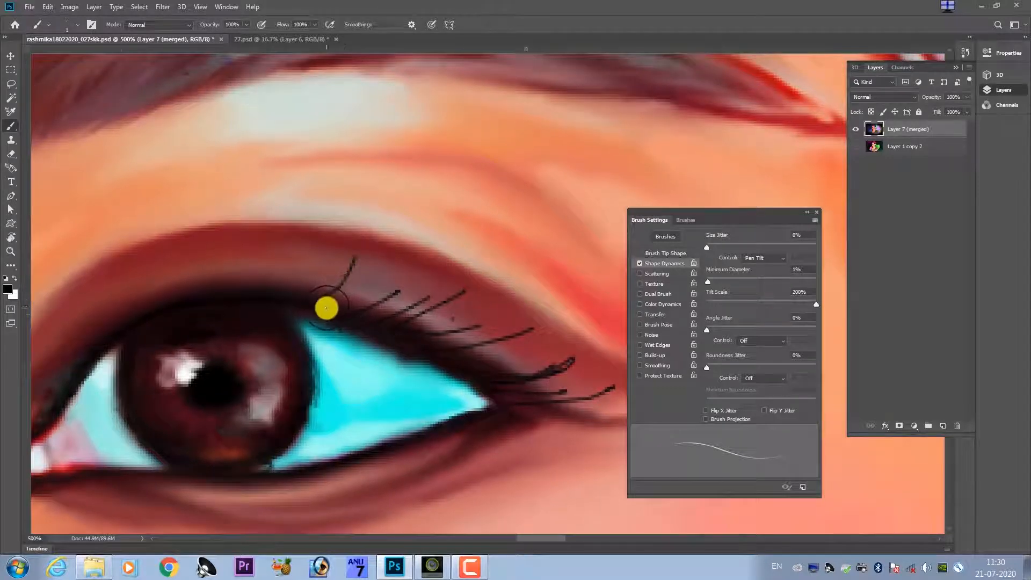
Paint curved black lashes above the iris and along the inner half of the upper lid, leaning toward the nose.
{"action": "mouse_move", "coordinate": [262, 285]}
{"action": "left_mouse_down"}
{"action": "mouse_move", "coordinate": [315, 305]}
{"action": "mouse_move", "coordinate": [258, 267]}
{"action": "mouse_move", "coordinate": [254, 238]}
{"action": "left_mouse_up"}
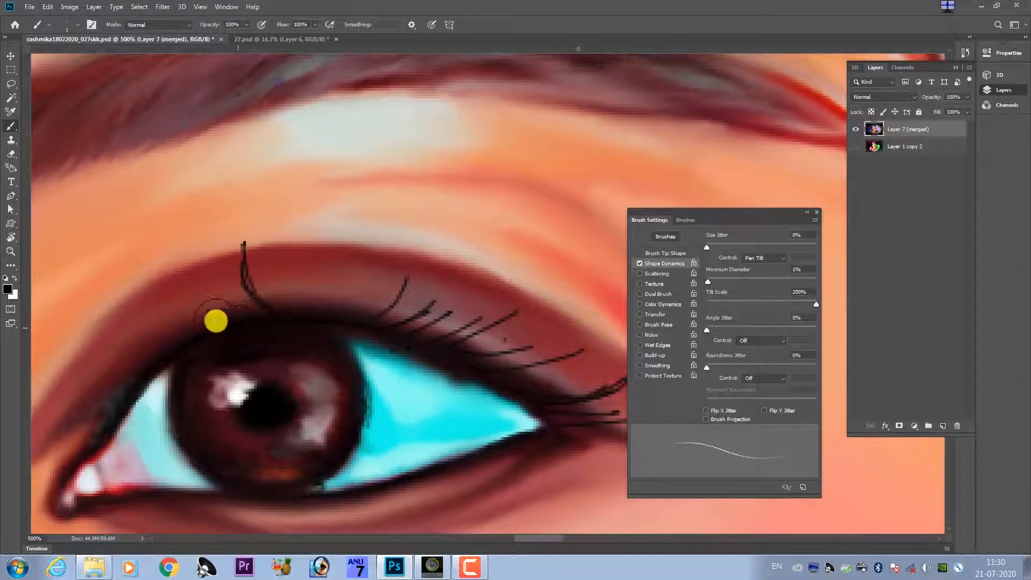
{"action": "left_click_drag", "start_coordinate": [216, 318], "coordinate": [181, 258]}
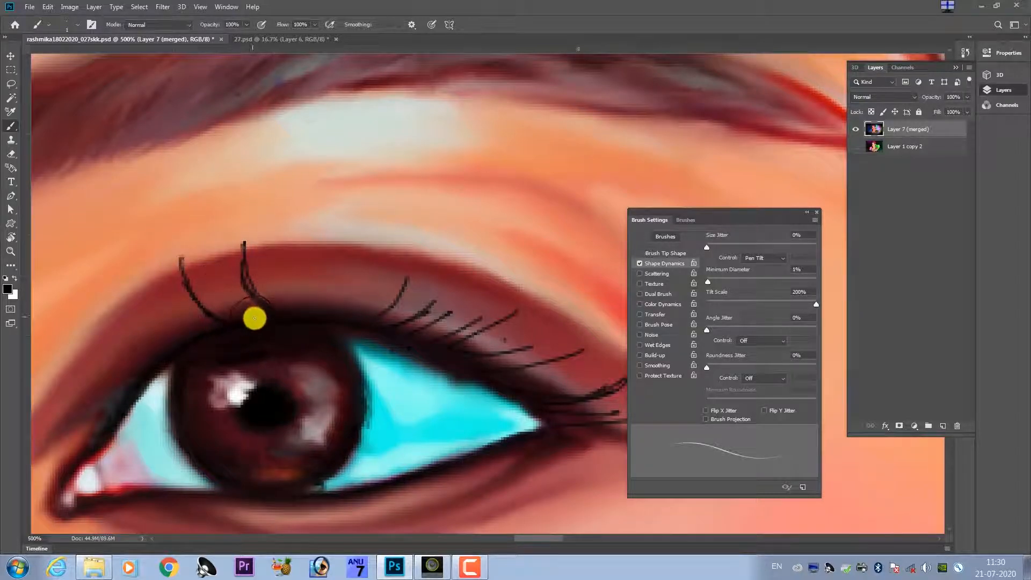
{"action": "left_click_drag", "start_coordinate": [222, 305], "coordinate": [212, 277]}
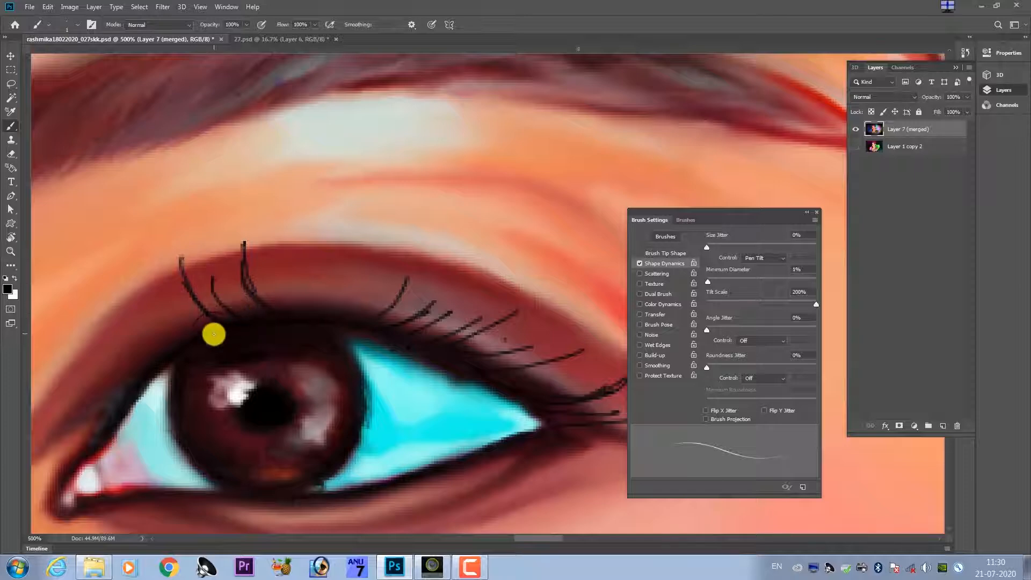
{"action": "left_click_drag", "start_coordinate": [186, 335], "coordinate": [123, 313]}
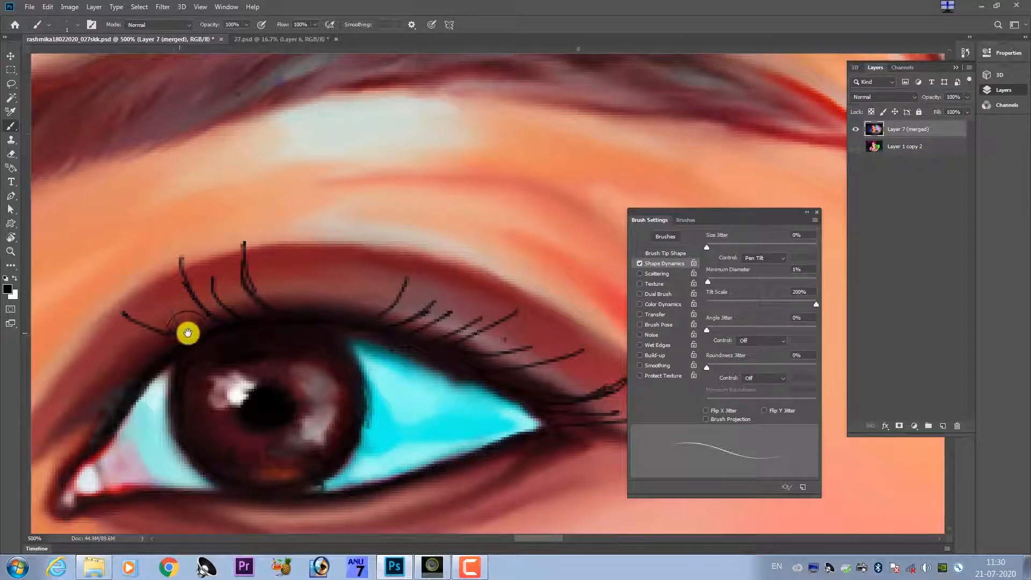
{"action": "left_click_drag", "start_coordinate": [193, 321], "coordinate": [266, 284]}
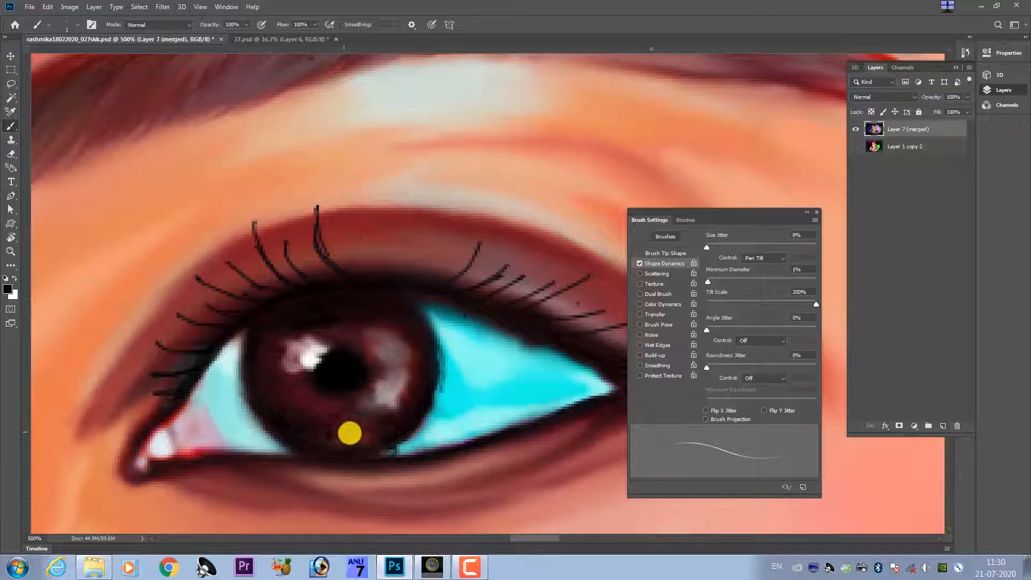
Add fine dark strokes to the iris around the pupil and lower rim, undoing the ones over the highlight.
{"action": "mouse_move", "coordinate": [378, 428]}
{"action": "left_mouse_down"}
{"action": "mouse_move", "coordinate": [351, 420]}
{"action": "mouse_move", "coordinate": [396, 438]}
{"action": "mouse_move", "coordinate": [378, 411]}
{"action": "mouse_move", "coordinate": [408, 418]}
{"action": "mouse_move", "coordinate": [378, 401]}
{"action": "left_mouse_up"}
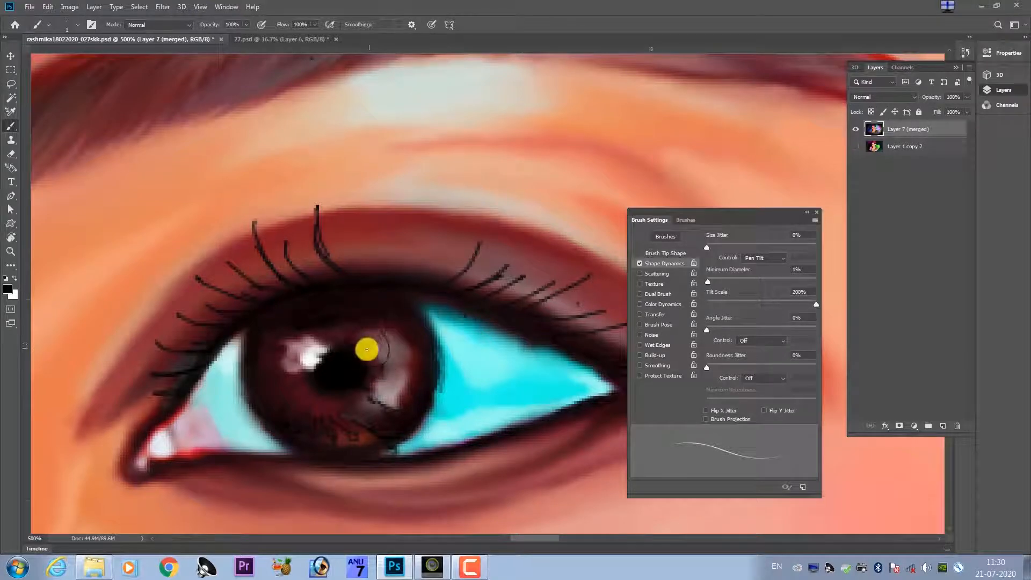
{"action": "left_click_drag", "start_coordinate": [337, 335], "coordinate": [301, 342]}
{"action": "key", "text": "ctrl+z"}
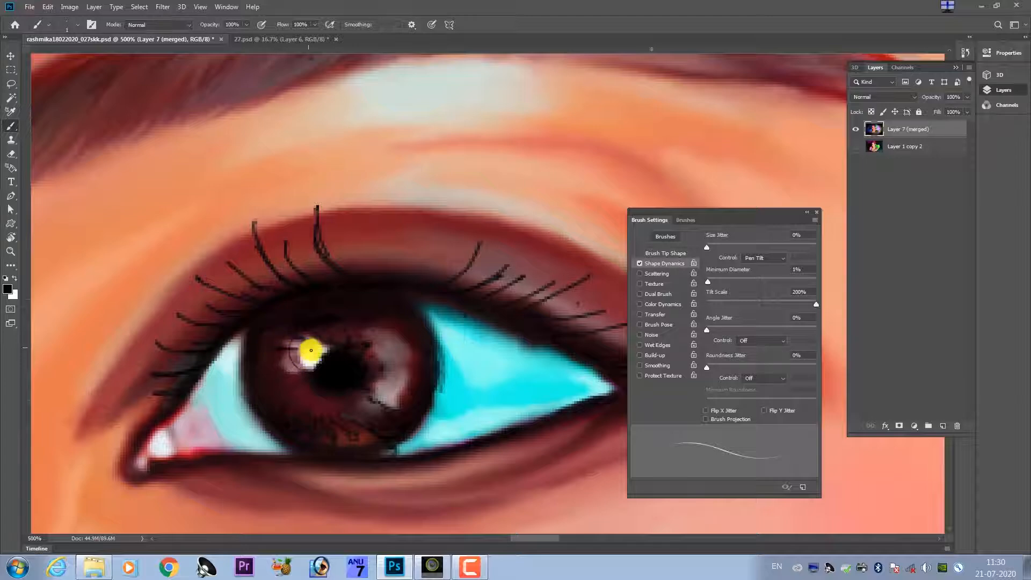
{"action": "key", "text": "ctrl+z"}
Fill the gaps between the upper lashes above the iris with additional short and long black lashes.
{"action": "left_click_drag", "start_coordinate": [357, 275], "coordinate": [329, 285]}
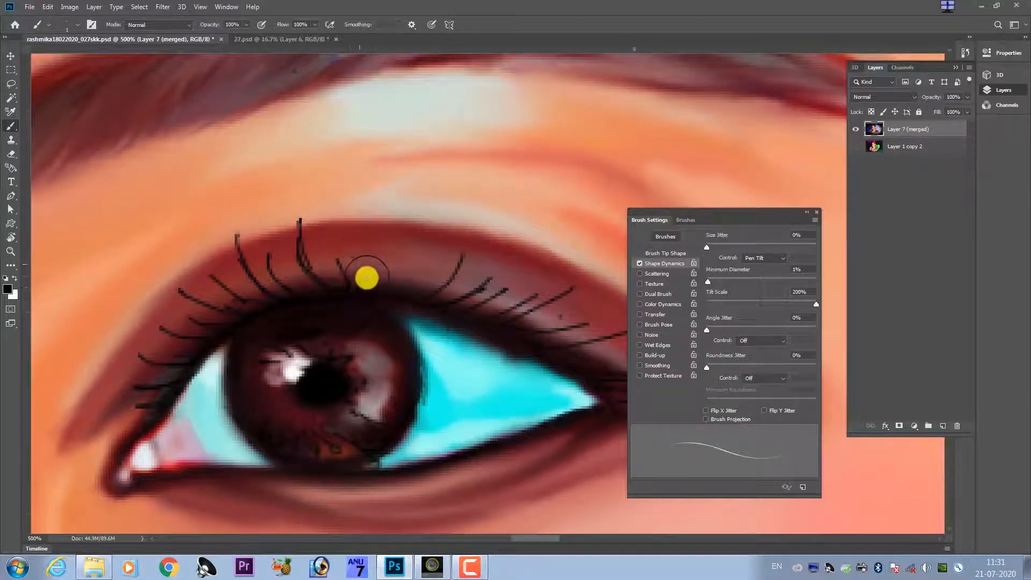
{"action": "left_click_drag", "start_coordinate": [384, 276], "coordinate": [400, 239]}
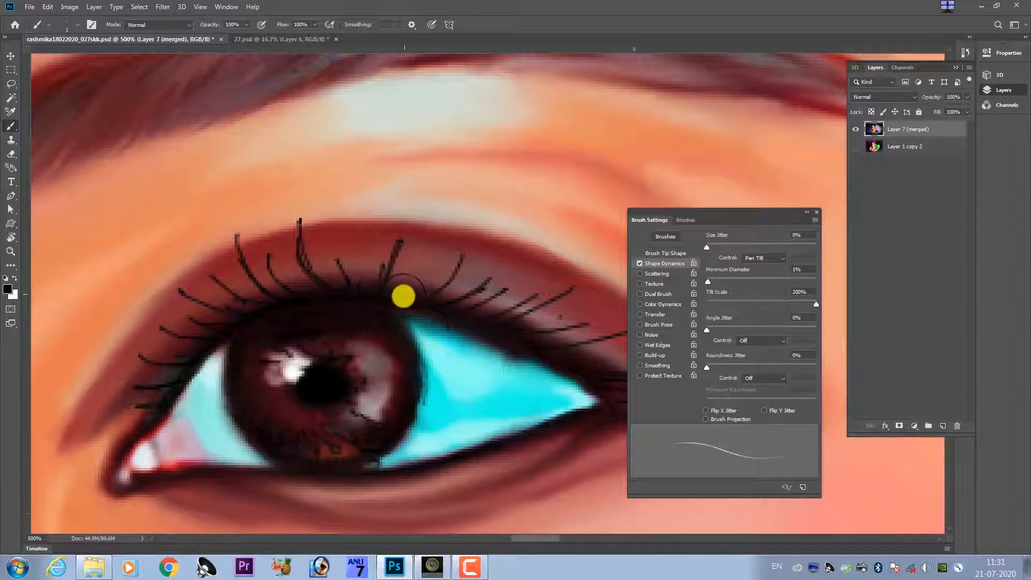
{"action": "left_click_drag", "start_coordinate": [408, 290], "coordinate": [426, 246]}
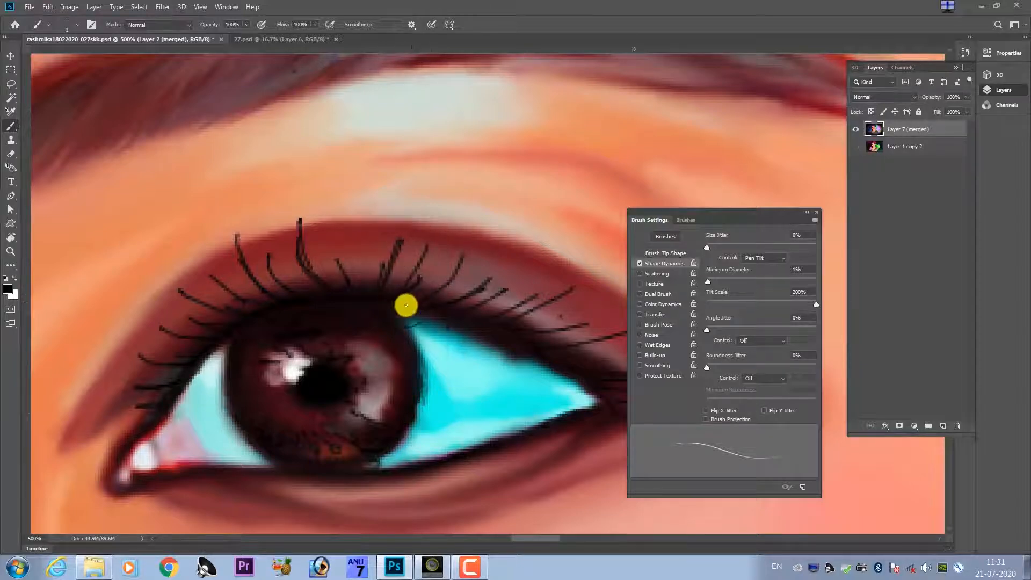
{"action": "left_click_drag", "start_coordinate": [356, 328], "coordinate": [403, 276]}
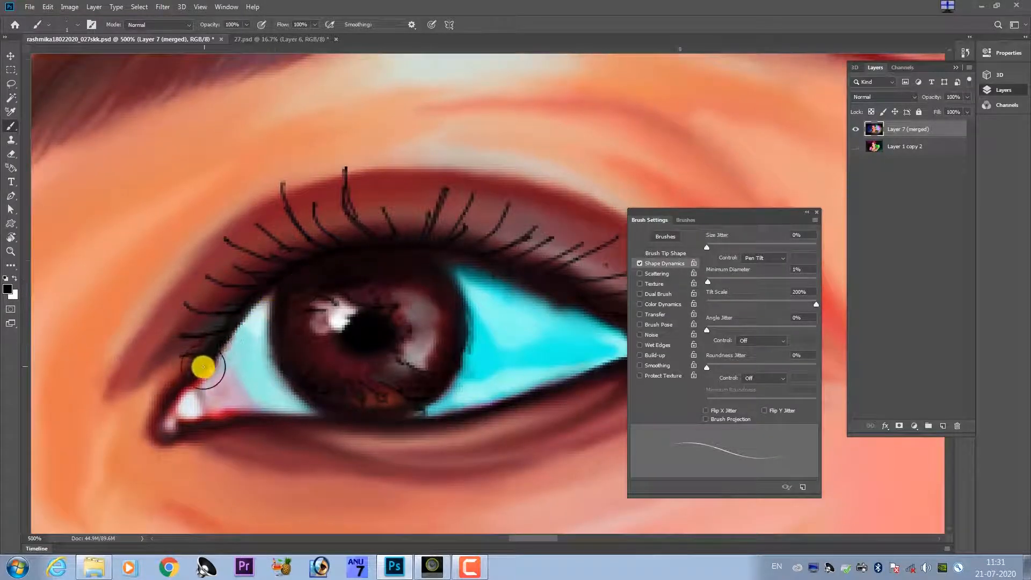
{"action": "left_click_drag", "start_coordinate": [262, 363], "coordinate": [175, 280]}
{"action": "left_click_drag", "start_coordinate": [274, 171], "coordinate": [218, 236]}
{"action": "left_click_drag", "start_coordinate": [266, 198], "coordinate": [253, 170]}
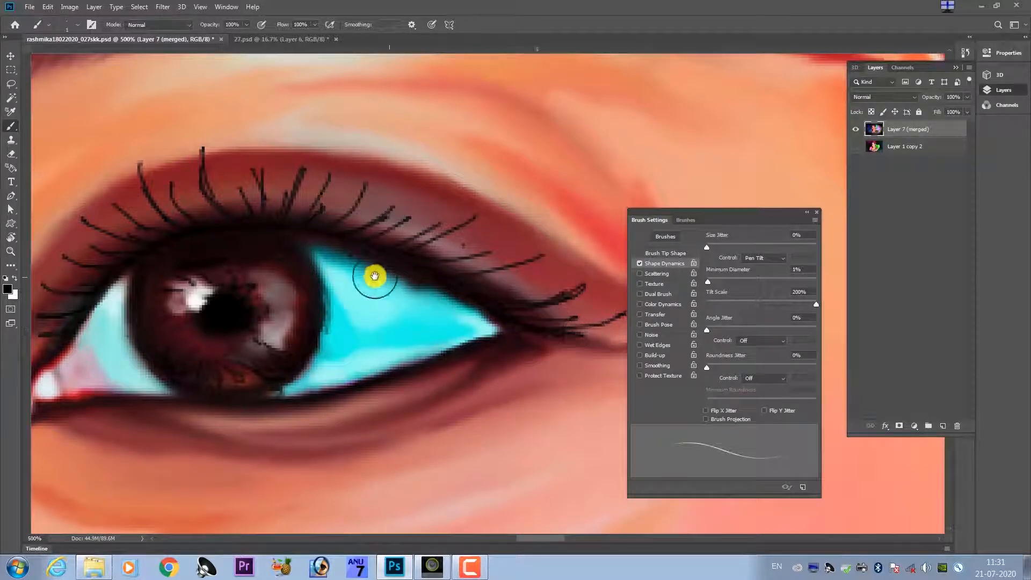
Examine the painted lashes and iris of the portrait's right-hand eye at several magnifications, from the inner to the outer corner.
{"action": "left_click_drag", "start_coordinate": [373, 276], "coordinate": [457, 279]}
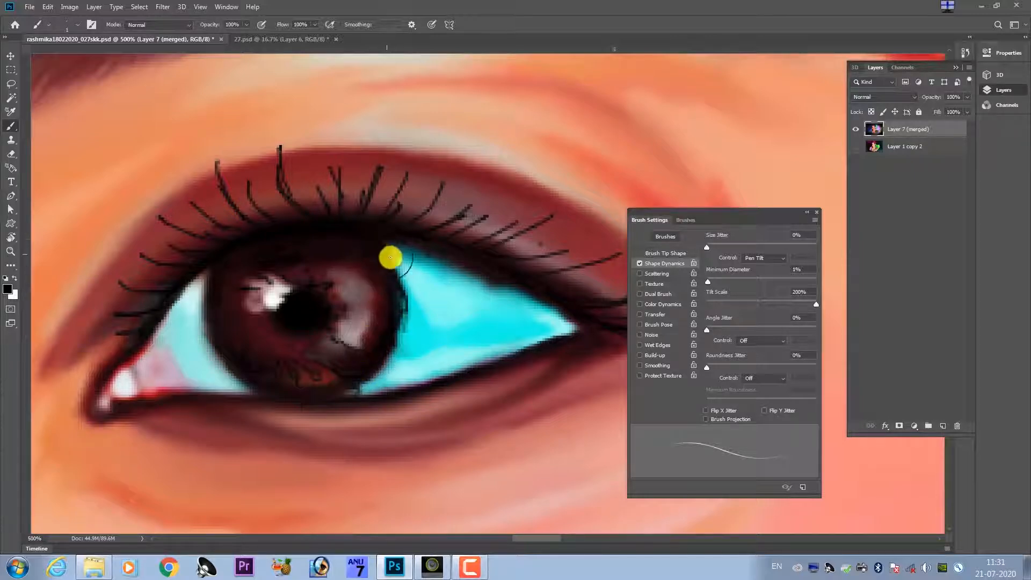
{"action": "left_click_drag", "start_coordinate": [348, 237], "coordinate": [391, 323]}
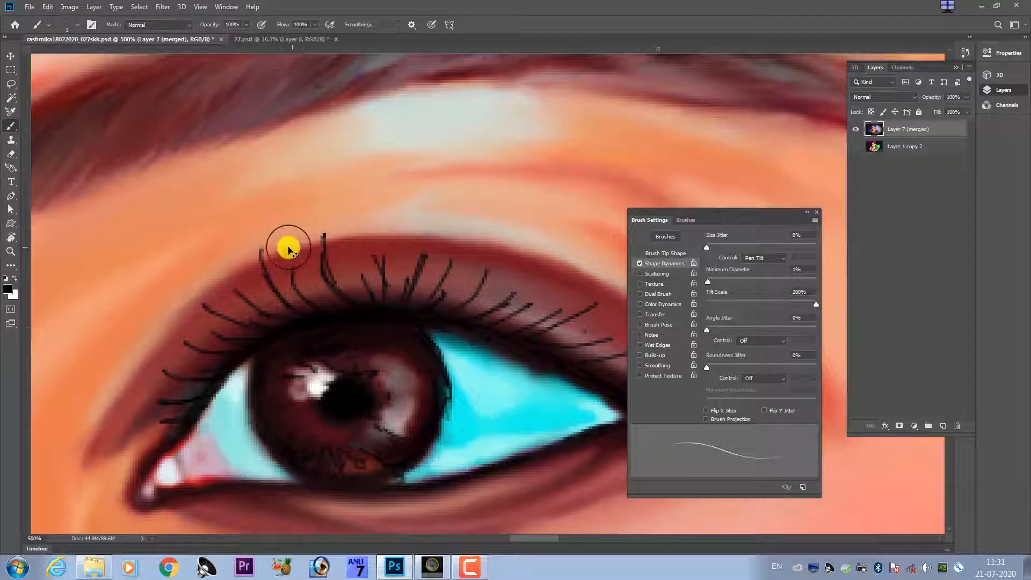
{"action": "key", "text": "ctrl+minus"}
{"action": "key", "text": "ctrl+minus"}
{"action": "key", "text": "ctrl+minus"}
{"action": "key", "text": "ctrl+plus"}
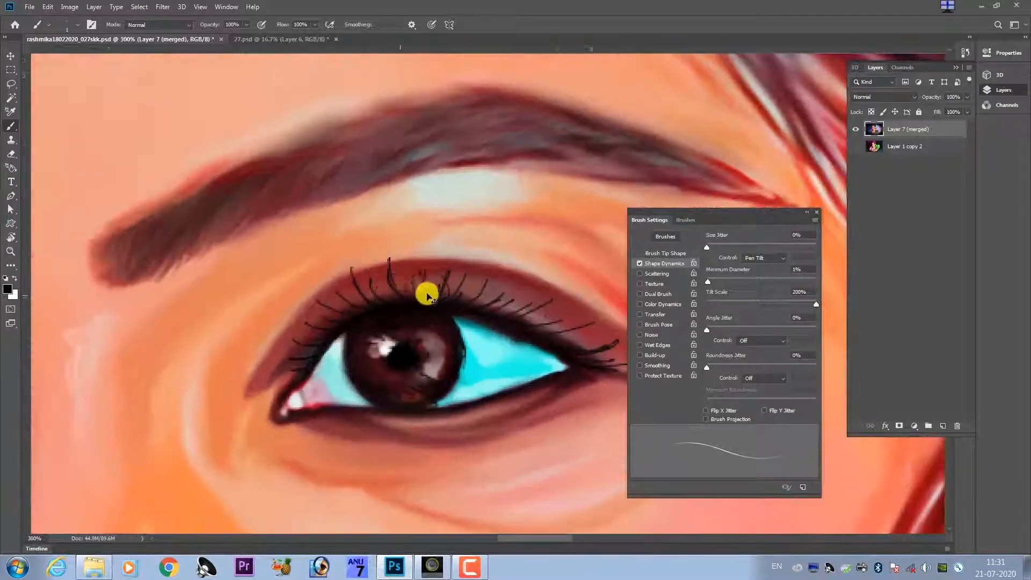
{"action": "key", "text": "ctrl+minus"}
{"action": "key", "text": "ctrl+minus"}
{"action": "key", "text": "ctrl+plus"}
{"action": "key", "text": "ctrl+plus"}
{"action": "key", "text": "ctrl+plus"}
{"action": "key", "text": "ctrl+plus"}
{"action": "key", "text": "ctrl+plus"}
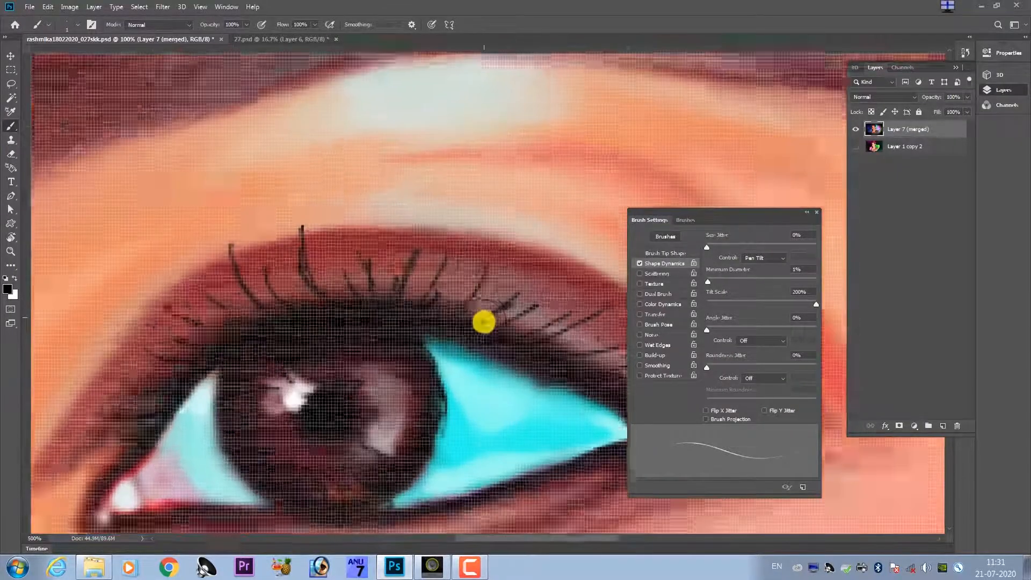
{"action": "left_click_drag", "start_coordinate": [483, 322], "coordinate": [102, 301]}
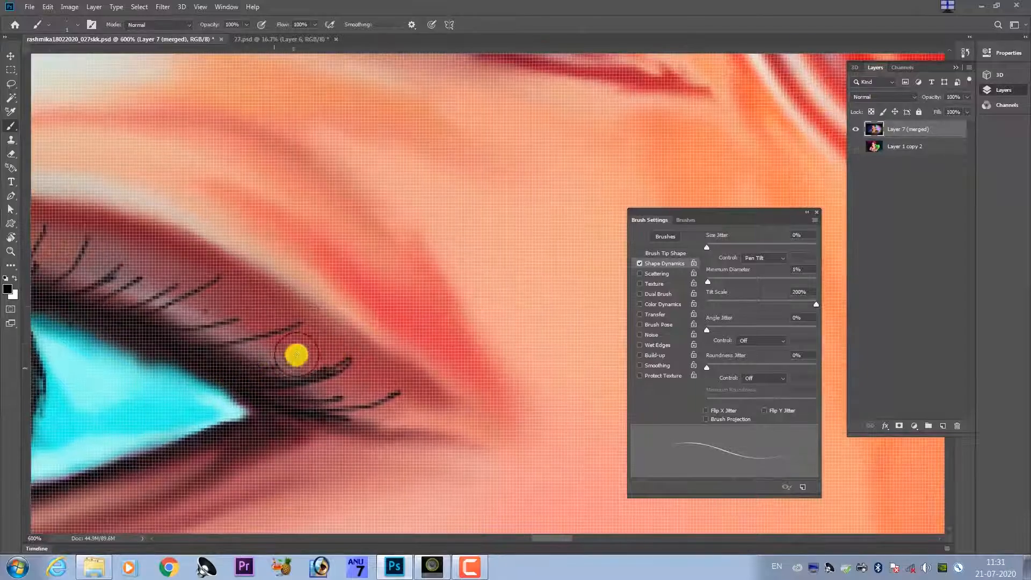
{"action": "left_click_drag", "start_coordinate": [257, 346], "coordinate": [607, 284]}
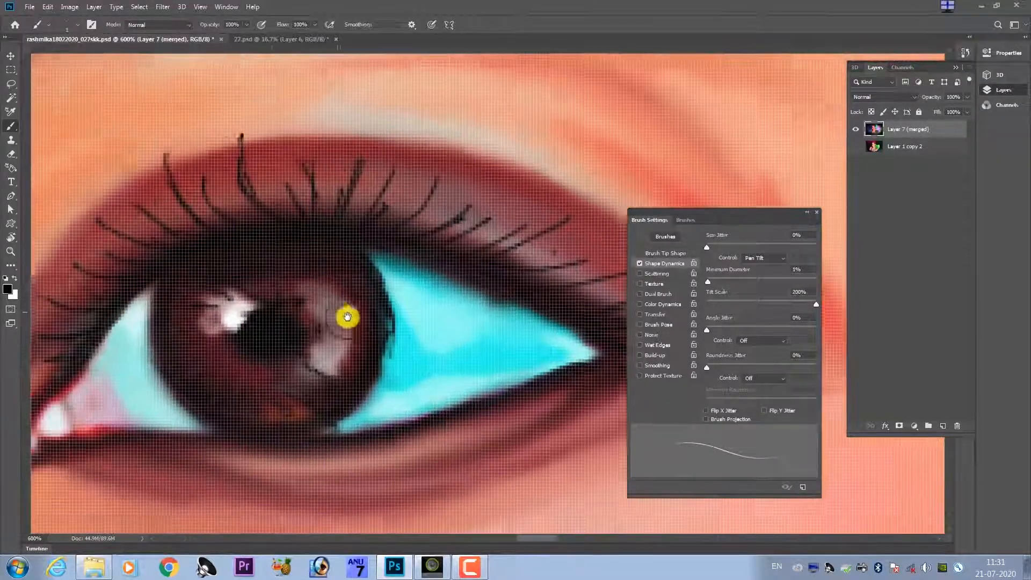
Paint thin curved black lashes on the upper lid of the portrait's left-hand eye, from above the pupil toward the nose.
{"action": "left_click_drag", "start_coordinate": [369, 301], "coordinate": [838, 110]}
{"action": "left_click_drag", "start_coordinate": [218, 350], "coordinate": [601, 306]}
{"action": "left_click_drag", "start_coordinate": [236, 302], "coordinate": [464, 365]}
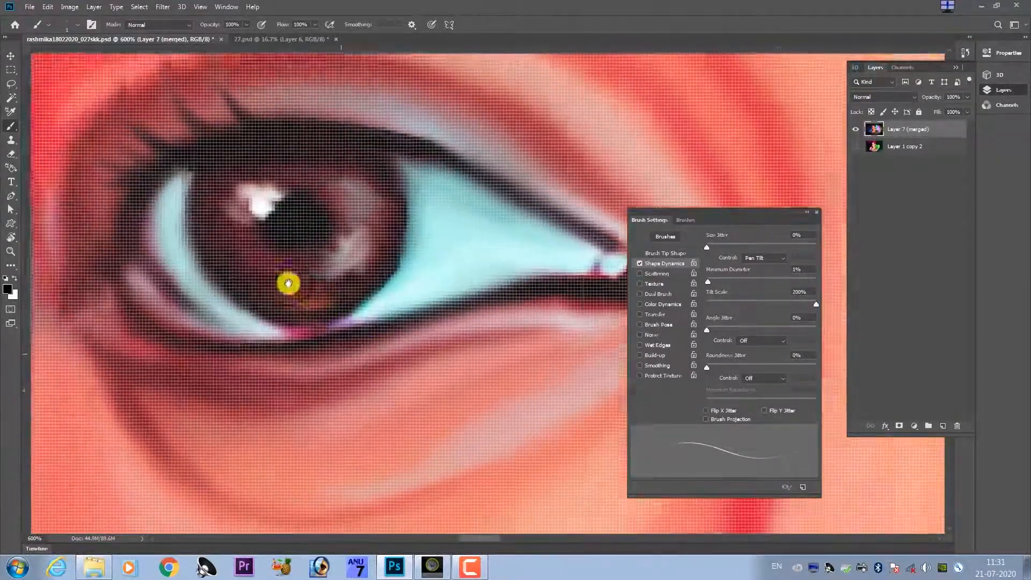
{"action": "left_click_drag", "start_coordinate": [287, 283], "coordinate": [398, 374]}
{"action": "left_click_drag", "start_coordinate": [372, 253], "coordinate": [355, 318]}
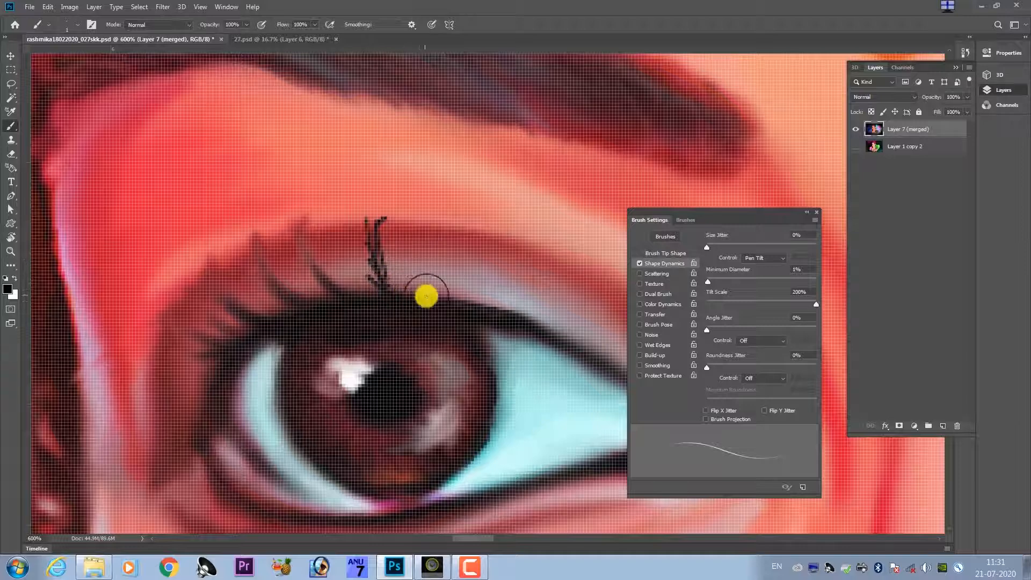
{"action": "left_click_drag", "start_coordinate": [426, 296], "coordinate": [368, 276]}
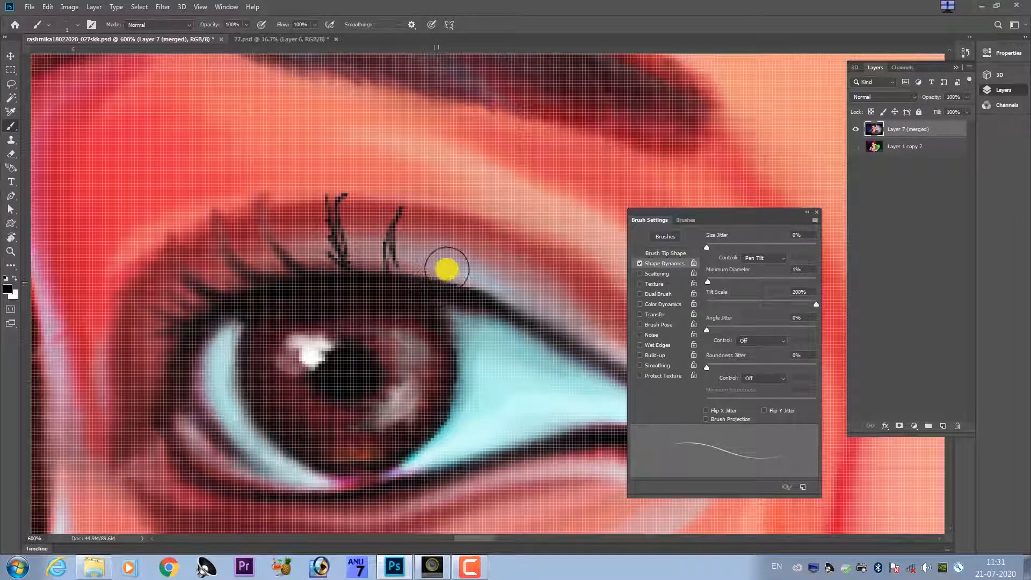
{"action": "left_click_drag", "start_coordinate": [453, 267], "coordinate": [387, 276]}
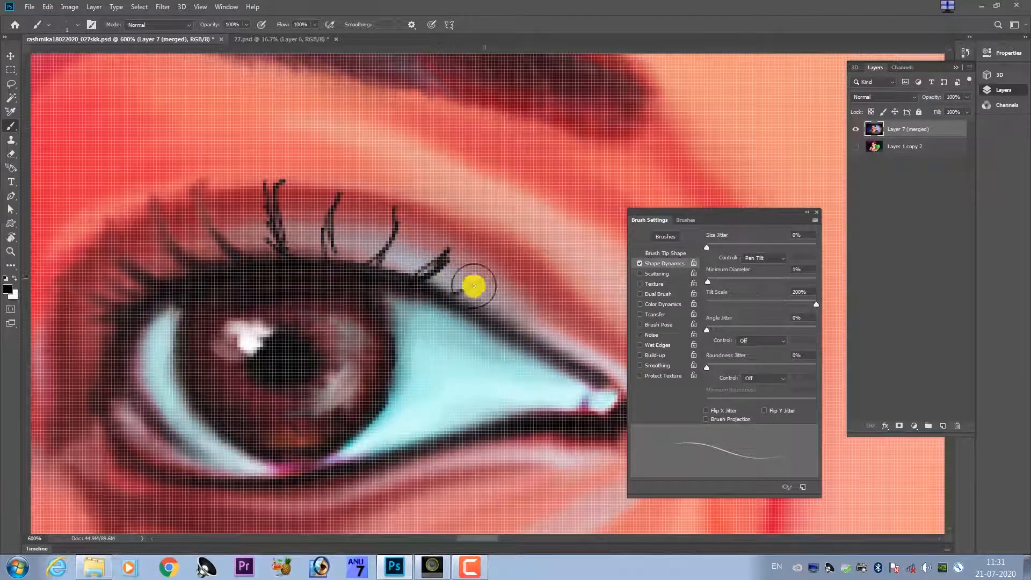
Continue the lashes to the inner corner of the left-hand eye and fill the gaps with short black strokes.
{"action": "mouse_move", "coordinate": [455, 308]}
{"action": "left_mouse_down"}
{"action": "mouse_move", "coordinate": [373, 283]}
{"action": "mouse_move", "coordinate": [453, 276]}
{"action": "mouse_move", "coordinate": [473, 302]}
{"action": "mouse_move", "coordinate": [511, 299]}
{"action": "left_mouse_up"}
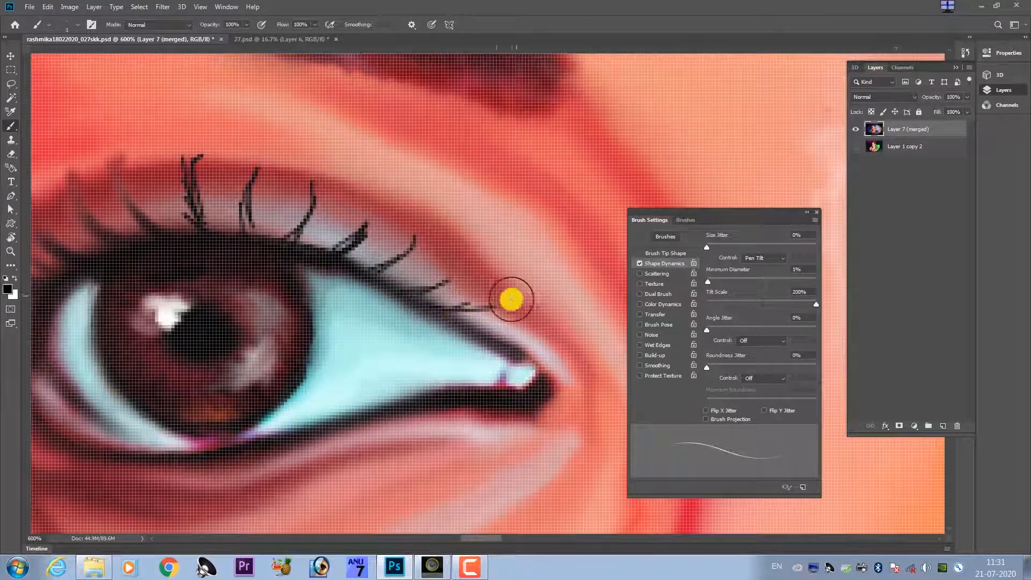
{"action": "left_click_drag", "start_coordinate": [458, 323], "coordinate": [524, 315]}
{"action": "left_click_drag", "start_coordinate": [410, 327], "coordinate": [443, 384]}
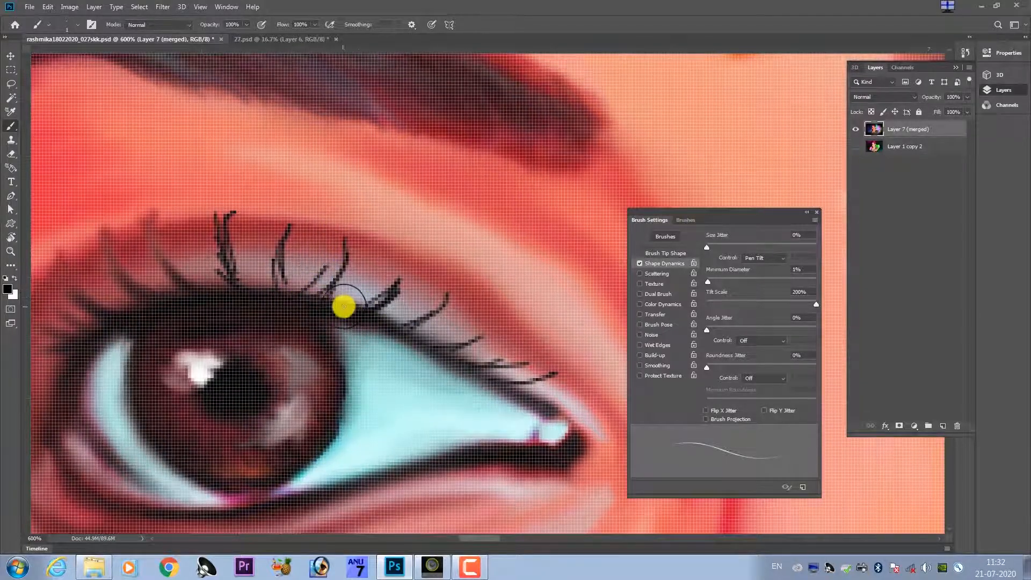
{"action": "left_click_drag", "start_coordinate": [343, 301], "coordinate": [382, 263]}
{"action": "left_click_drag", "start_coordinate": [276, 320], "coordinate": [396, 280]}
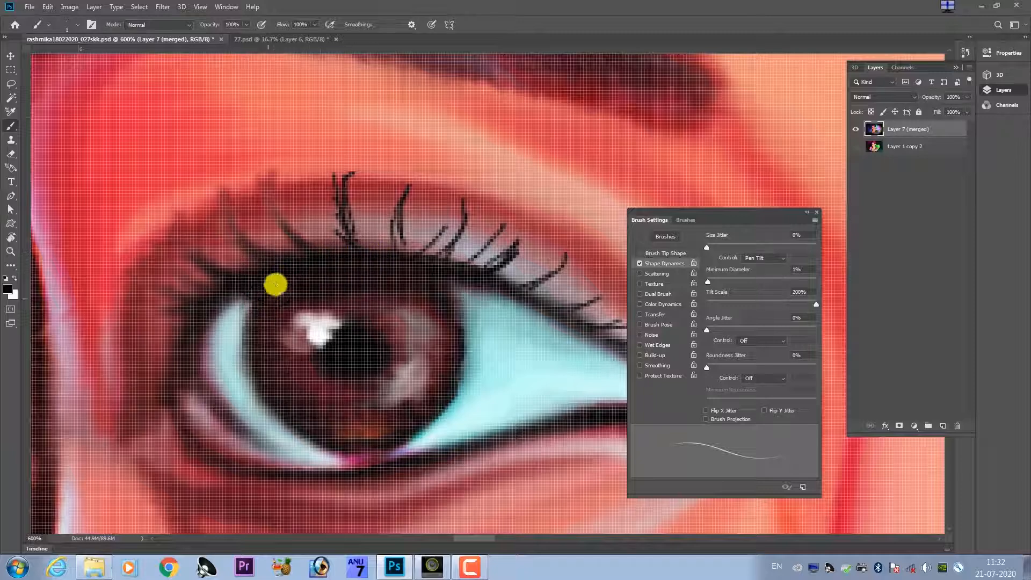
Add fine dark strokes to the left-hand eye's iris, along its rim, around the pupil and beside the soft reflection.
{"action": "left_click_drag", "start_coordinate": [266, 352], "coordinate": [278, 238]}
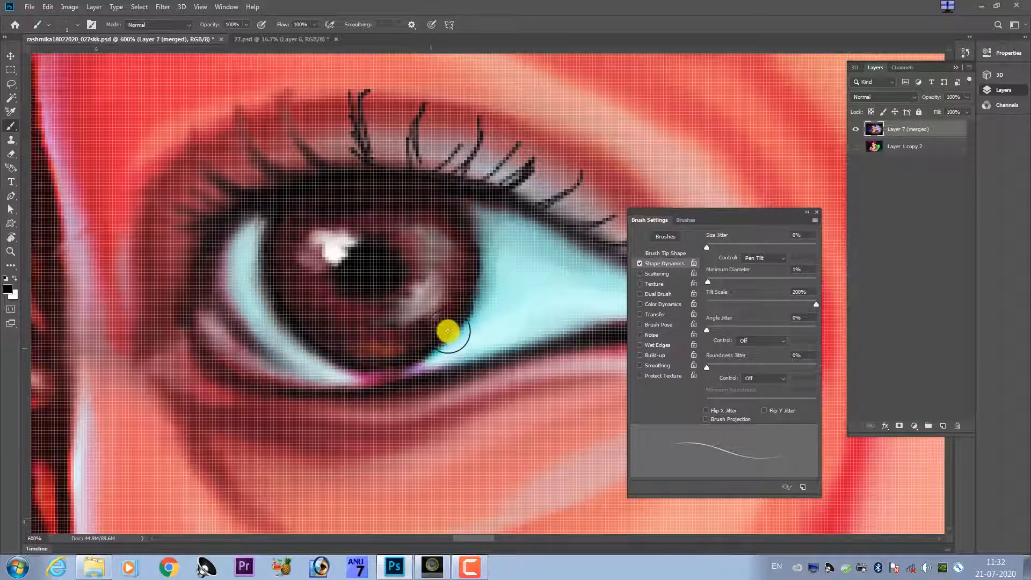
{"action": "left_click_drag", "start_coordinate": [471, 312], "coordinate": [485, 278]}
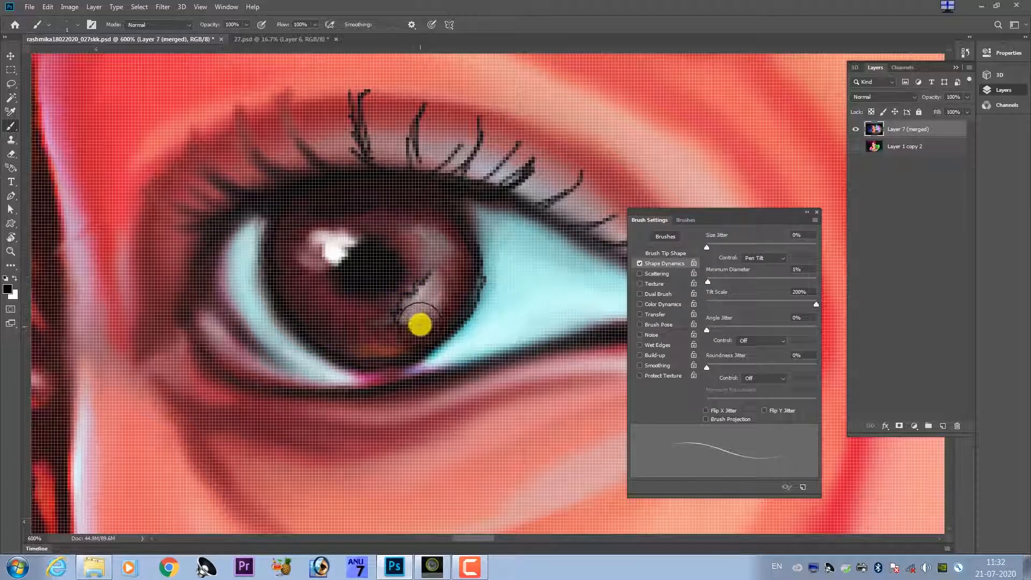
{"action": "mouse_move", "coordinate": [419, 324]}
{"action": "left_mouse_down"}
{"action": "mouse_move", "coordinate": [443, 275]}
{"action": "mouse_move", "coordinate": [451, 304]}
{"action": "mouse_move", "coordinate": [433, 295]}
{"action": "mouse_move", "coordinate": [351, 318]}
{"action": "mouse_move", "coordinate": [351, 302]}
{"action": "mouse_move", "coordinate": [377, 318]}
{"action": "mouse_move", "coordinate": [353, 326]}
{"action": "mouse_move", "coordinate": [352, 342]}
{"action": "mouse_move", "coordinate": [419, 342]}
{"action": "mouse_move", "coordinate": [337, 325]}
{"action": "left_mouse_up"}
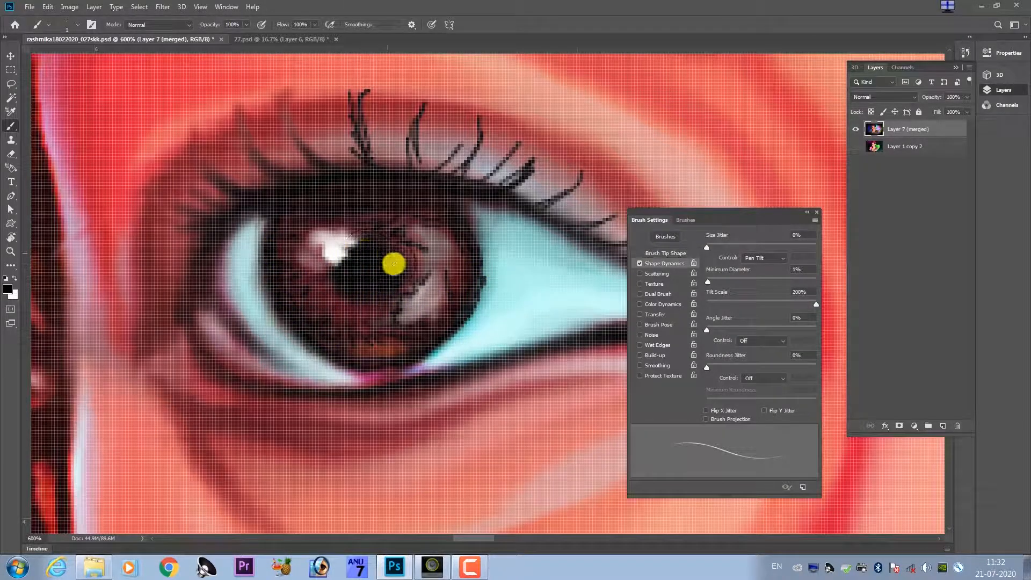
{"action": "left_click_drag", "start_coordinate": [385, 290], "coordinate": [343, 287]}
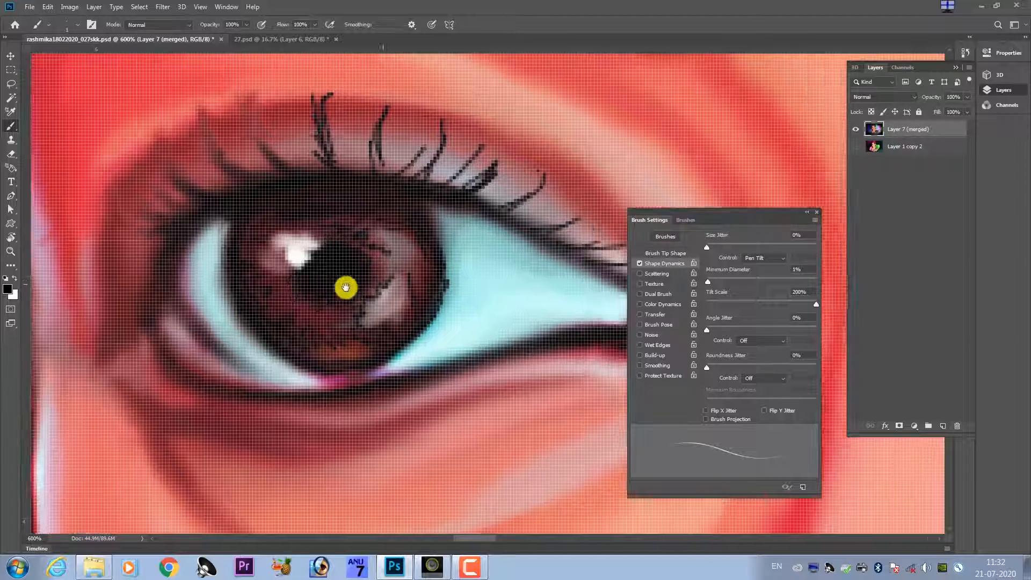
Examine the left-hand eye's lashes and iris detail close up and against the whole portrait.
{"action": "scroll", "coordinate": [348, 281], "scroll_direction": "down", "scroll_amount": 6}
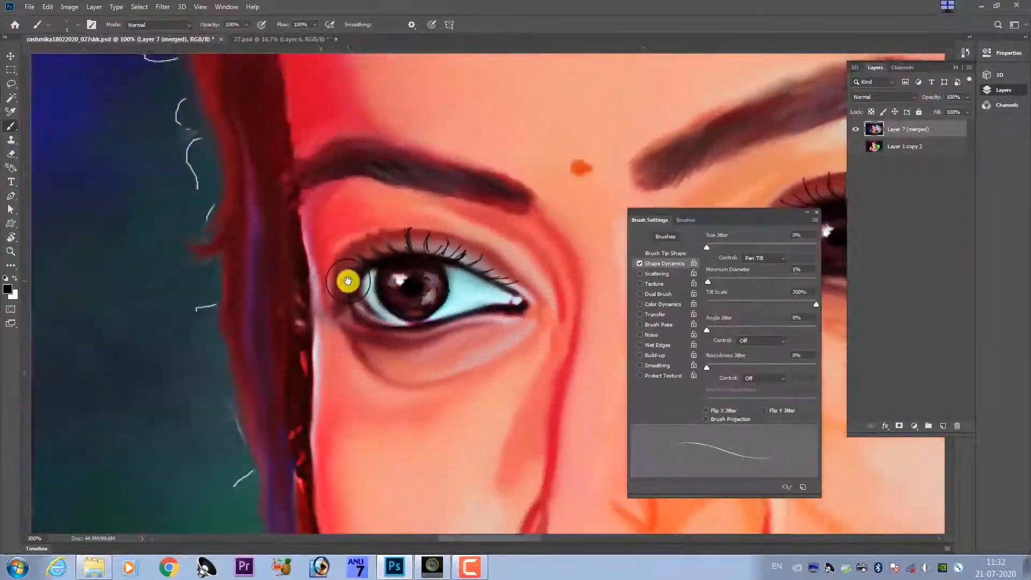
{"action": "scroll", "coordinate": [348, 281], "scroll_direction": "down", "scroll_amount": 1}
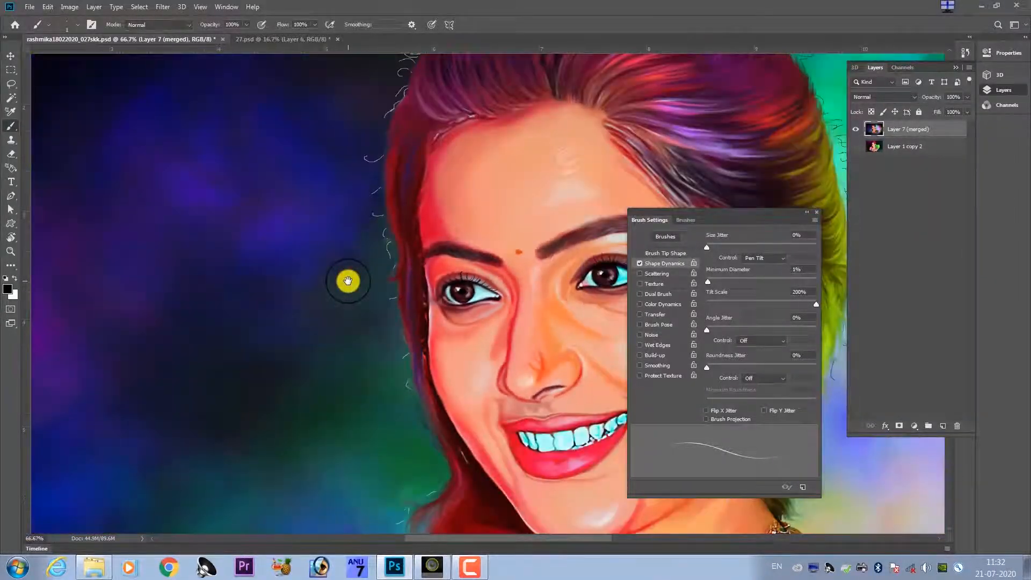
{"action": "scroll", "coordinate": [348, 281], "scroll_direction": "down", "scroll_amount": 1}
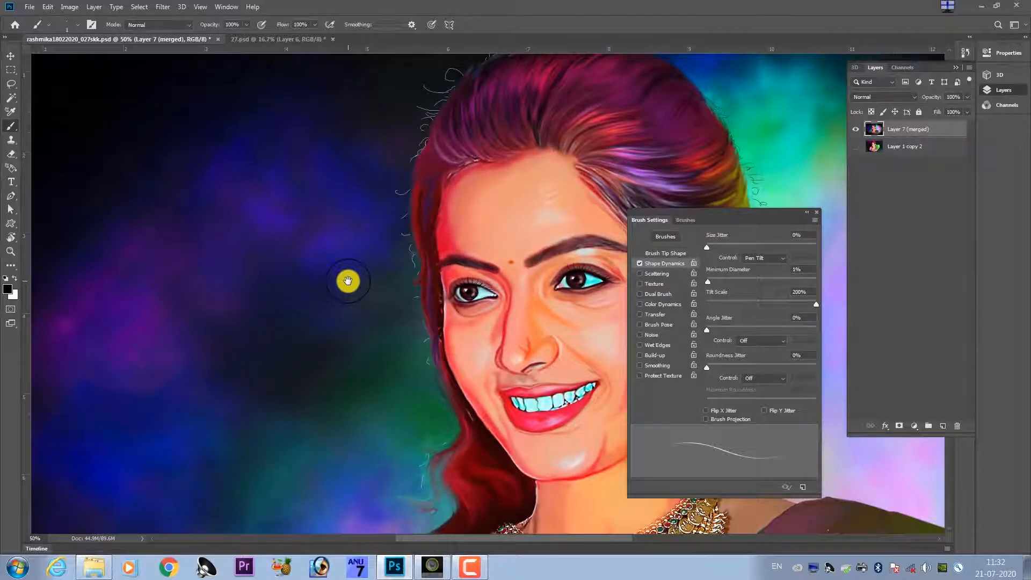
{"action": "scroll", "coordinate": [348, 281], "scroll_direction": "up", "scroll_amount": 5}
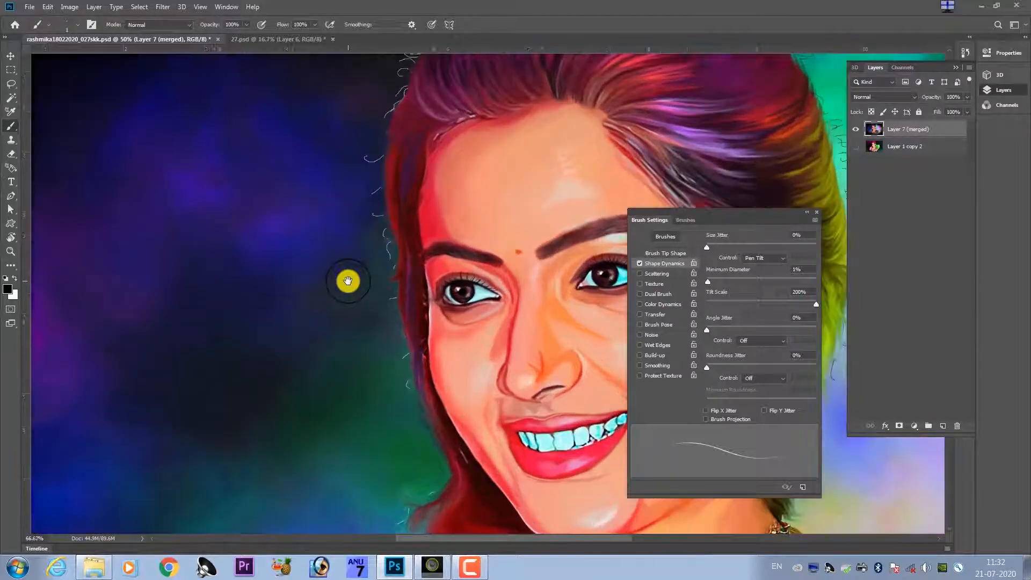
{"action": "scroll", "coordinate": [348, 281], "scroll_direction": "up", "scroll_amount": 1}
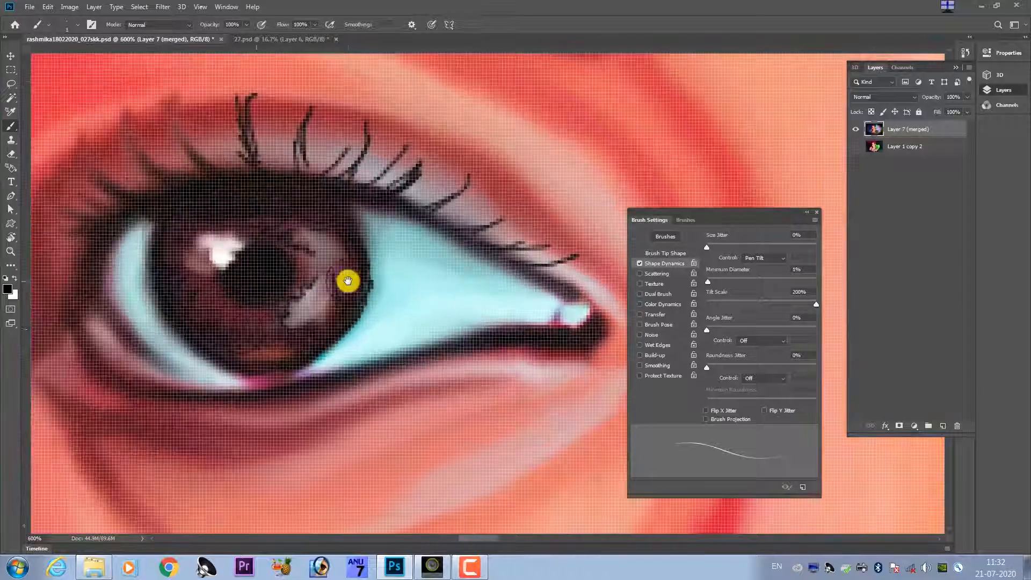
{"action": "scroll", "coordinate": [266, 282], "scroll_direction": "down", "scroll_amount": 1}
{"action": "scroll", "coordinate": [292, 275], "scroll_direction": "up", "scroll_amount": 1}
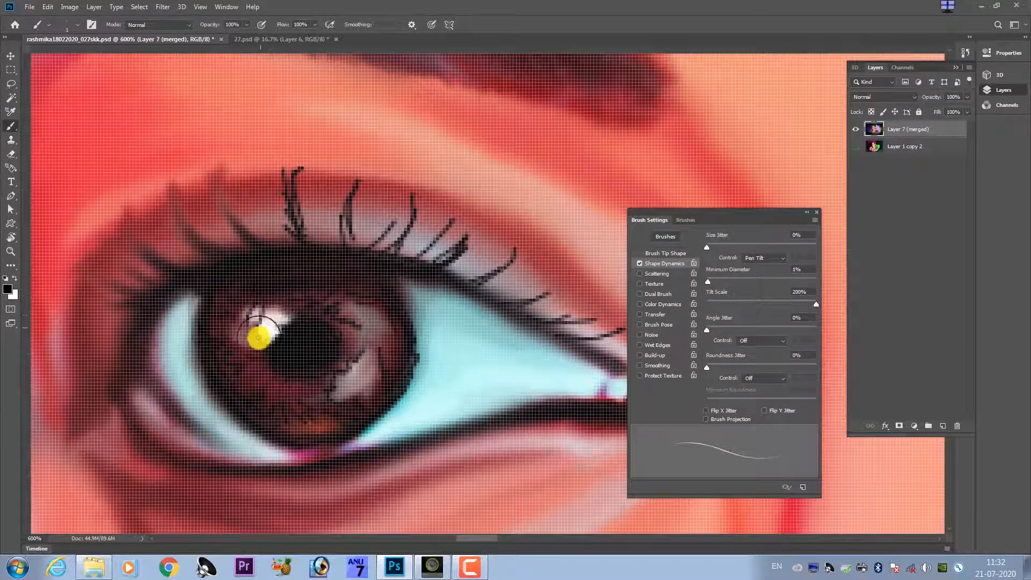
{"action": "scroll", "coordinate": [297, 299], "scroll_direction": "down", "scroll_amount": 8}
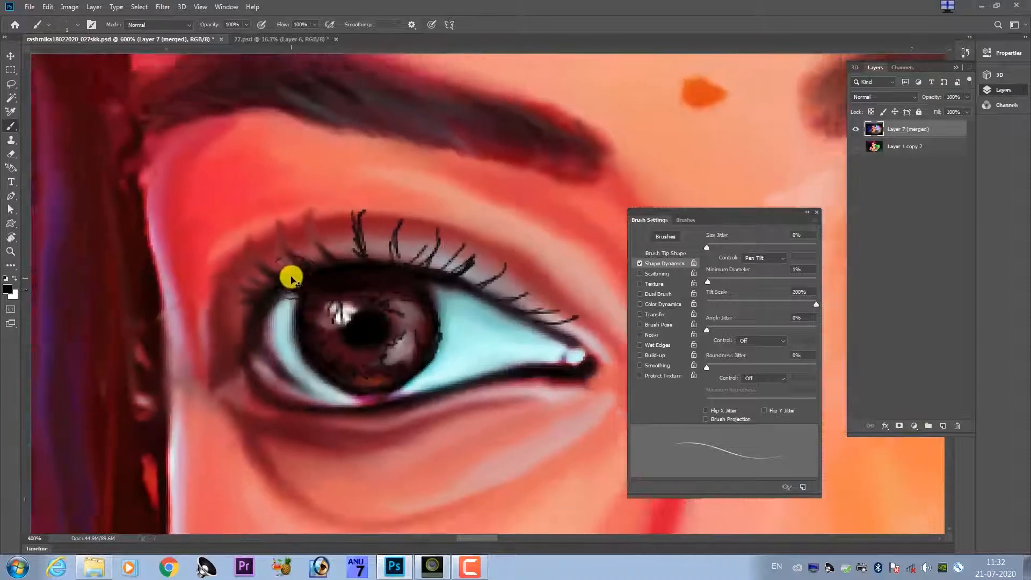
{"action": "scroll", "coordinate": [367, 294], "scroll_direction": "down", "scroll_amount": 1}
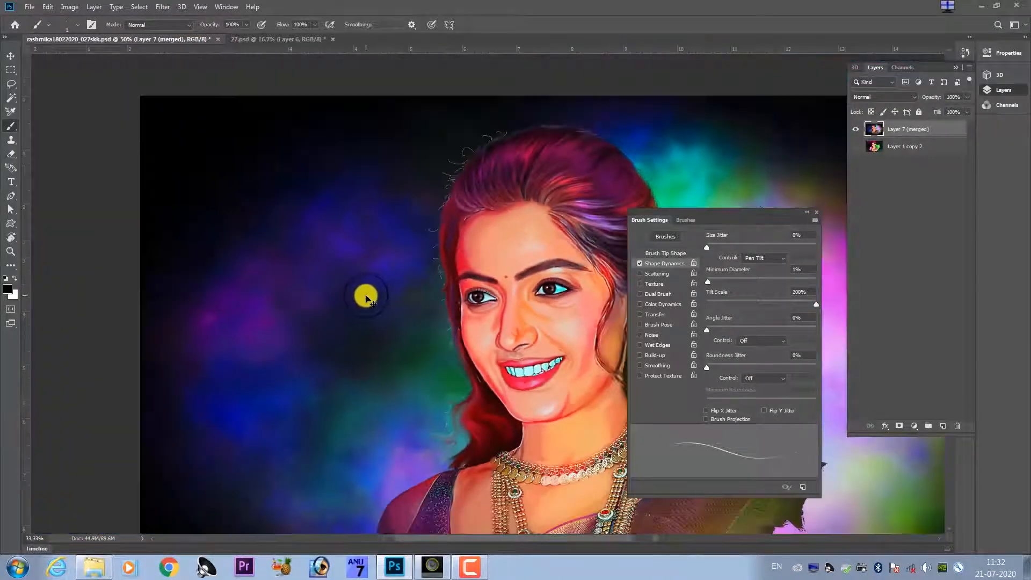
{"action": "scroll", "coordinate": [490, 288], "scroll_direction": "up", "scroll_amount": 3}
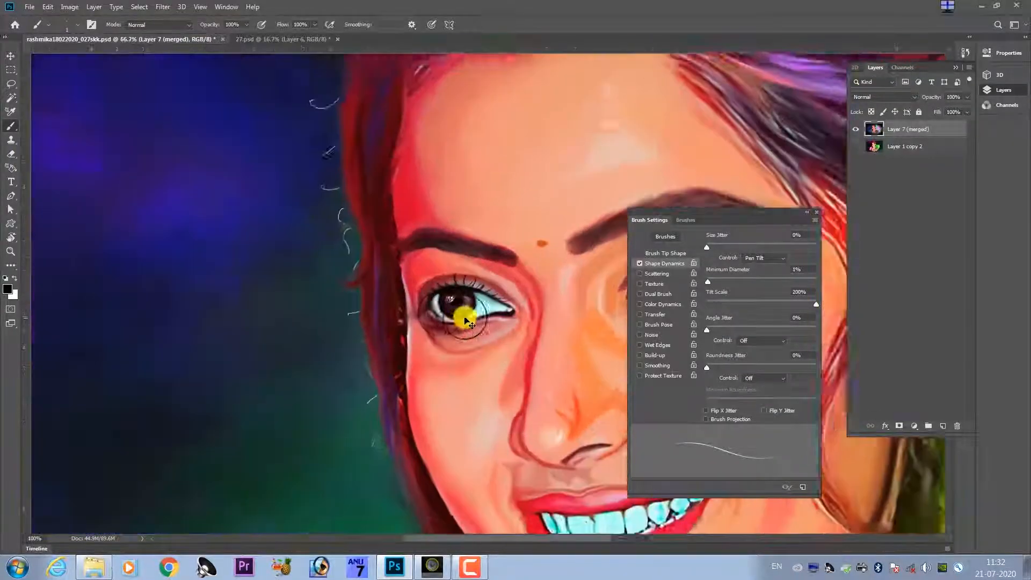
{"action": "scroll", "coordinate": [416, 320], "scroll_direction": "up", "scroll_amount": 2}
{"action": "scroll", "coordinate": [329, 329], "scroll_direction": "up", "scroll_amount": 3}
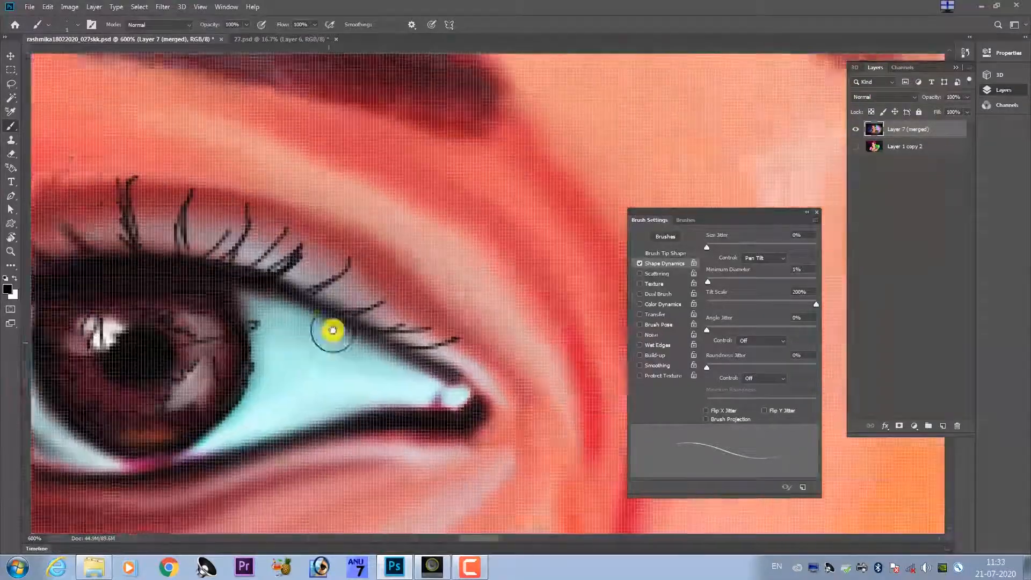
Streak the right-hand eye's iris highlight with dark strokes and roughen the upper lid edge over the white on both sides of the iris.
{"action": "left_click_drag", "start_coordinate": [290, 363], "coordinate": [381, 318]}
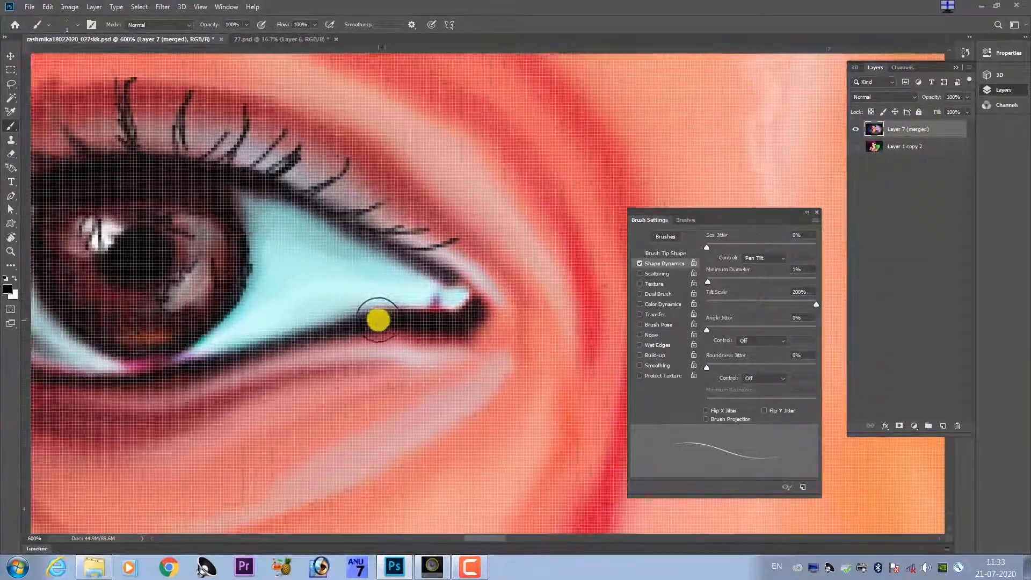
{"action": "mouse_move", "coordinate": [428, 253]}
{"action": "left_mouse_down"}
{"action": "mouse_move", "coordinate": [299, 299]}
{"action": "mouse_move", "coordinate": [391, 292]}
{"action": "mouse_move", "coordinate": [372, 320]}
{"action": "mouse_move", "coordinate": [397, 318]}
{"action": "left_mouse_up"}
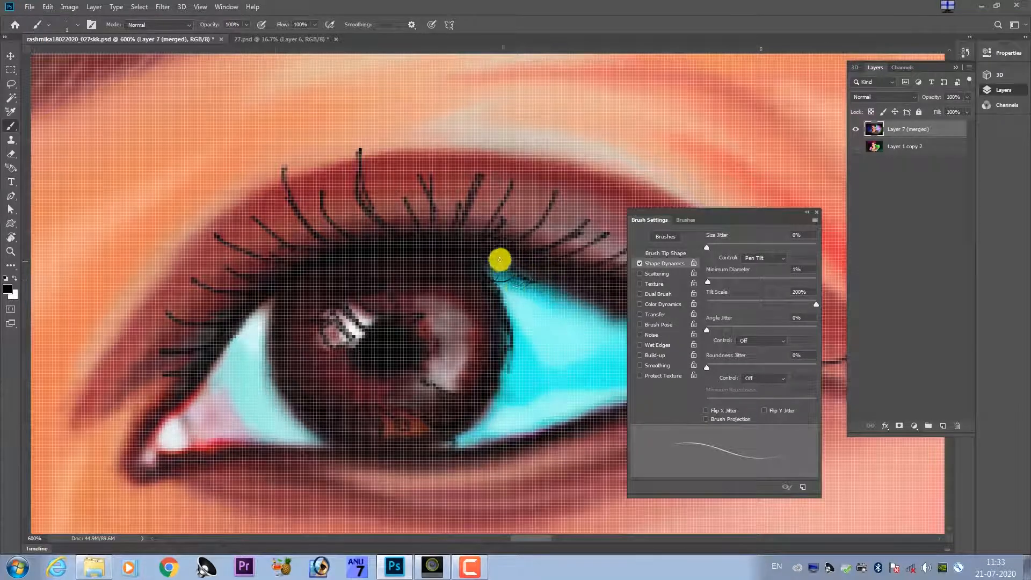
{"action": "mouse_move", "coordinate": [521, 293]}
{"action": "left_mouse_down"}
{"action": "mouse_move", "coordinate": [443, 261]}
{"action": "mouse_move", "coordinate": [502, 271]}
{"action": "left_mouse_up"}
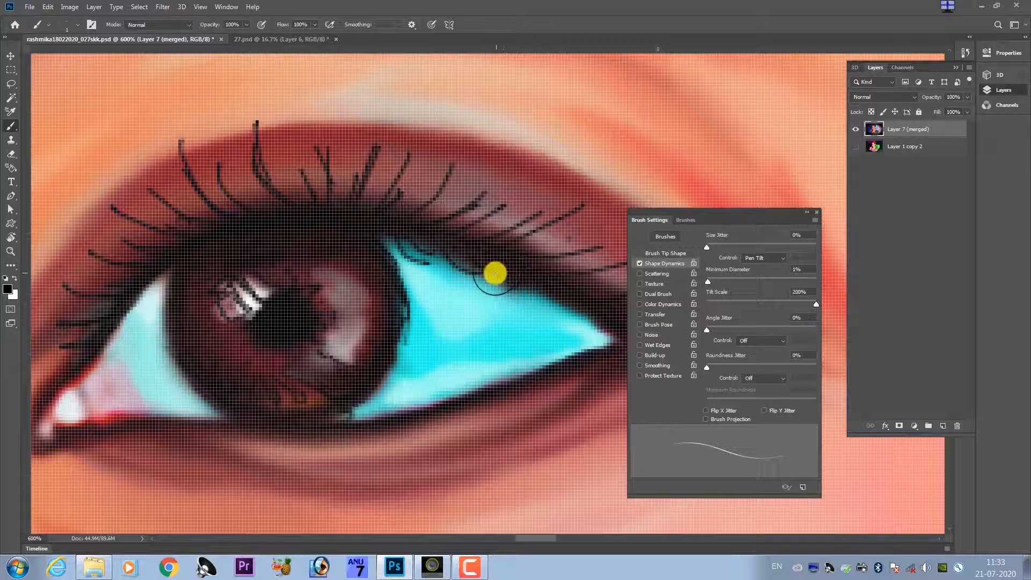
{"action": "left_click_drag", "start_coordinate": [486, 275], "coordinate": [527, 299]}
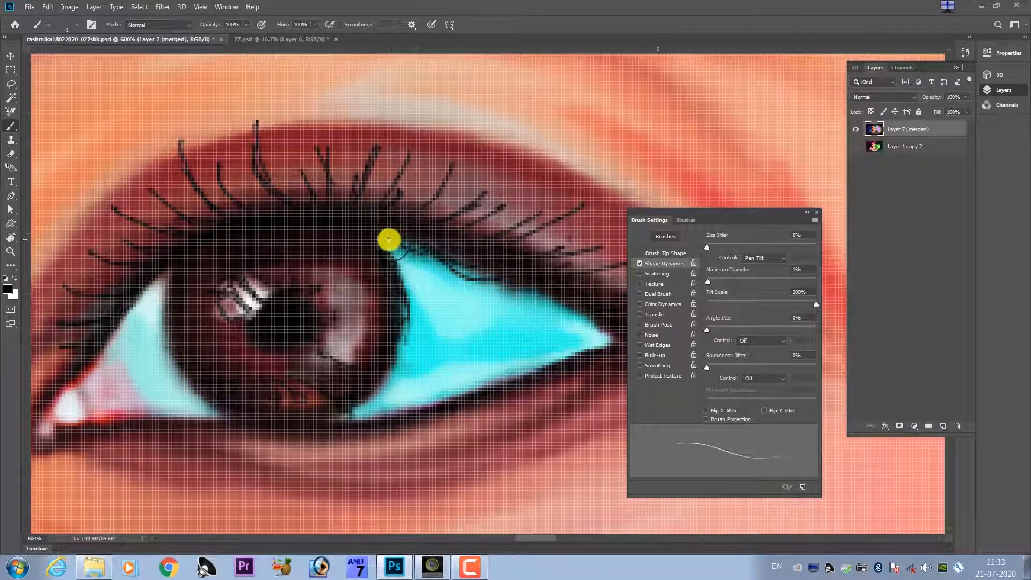
{"action": "left_click_drag", "start_coordinate": [233, 302], "coordinate": [387, 299]}
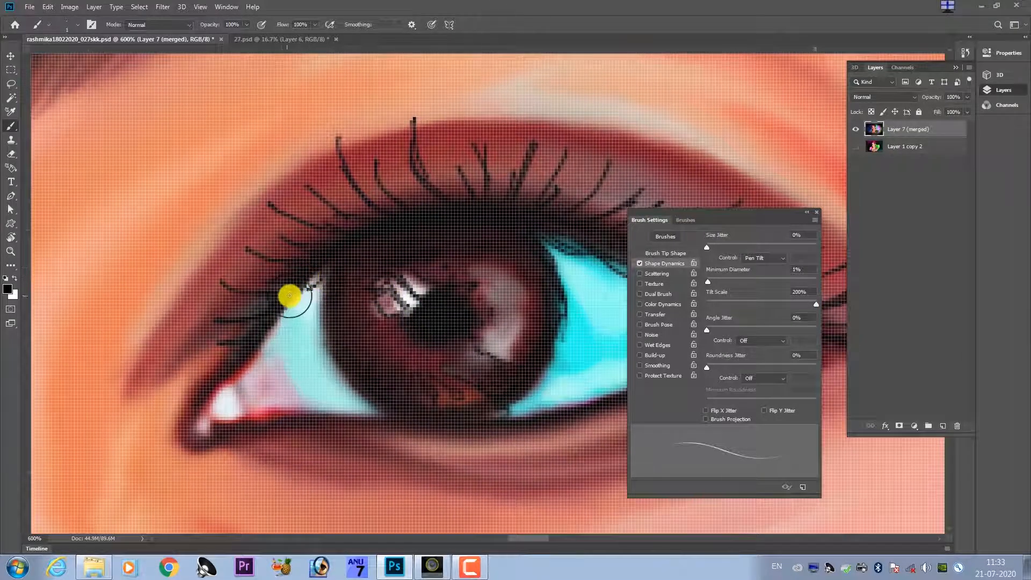
{"action": "mouse_move", "coordinate": [297, 298]}
{"action": "left_mouse_down"}
{"action": "mouse_move", "coordinate": [264, 310]}
{"action": "mouse_move", "coordinate": [288, 306]}
{"action": "mouse_move", "coordinate": [271, 324]}
{"action": "mouse_move", "coordinate": [326, 289]}
{"action": "mouse_move", "coordinate": [297, 292]}
{"action": "mouse_move", "coordinate": [294, 315]}
{"action": "mouse_move", "coordinate": [280, 317]}
{"action": "mouse_move", "coordinate": [289, 306]}
{"action": "mouse_move", "coordinate": [265, 334]}
{"action": "left_mouse_up"}
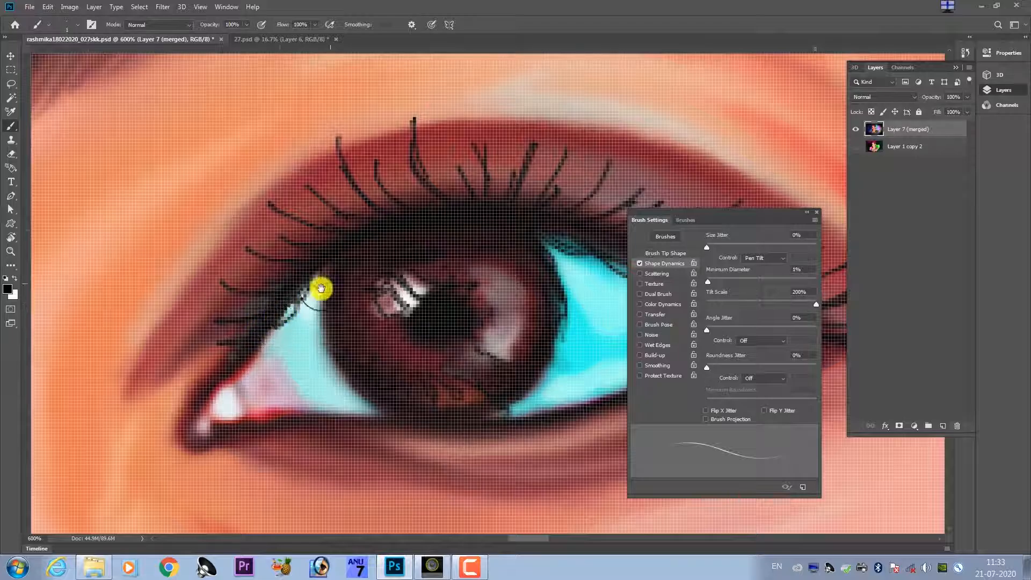
Roughen the left-hand eye's upper lid edge over the white and paint fine black lashes around its outer corner.
{"action": "mouse_move", "coordinate": [521, 267]}
{"action": "left_mouse_down"}
{"action": "mouse_move", "coordinate": [331, 276]}
{"action": "mouse_move", "coordinate": [385, 309]}
{"action": "mouse_move", "coordinate": [472, 267]}
{"action": "mouse_move", "coordinate": [408, 338]}
{"action": "mouse_move", "coordinate": [319, 328]}
{"action": "mouse_move", "coordinate": [308, 409]}
{"action": "left_mouse_up"}
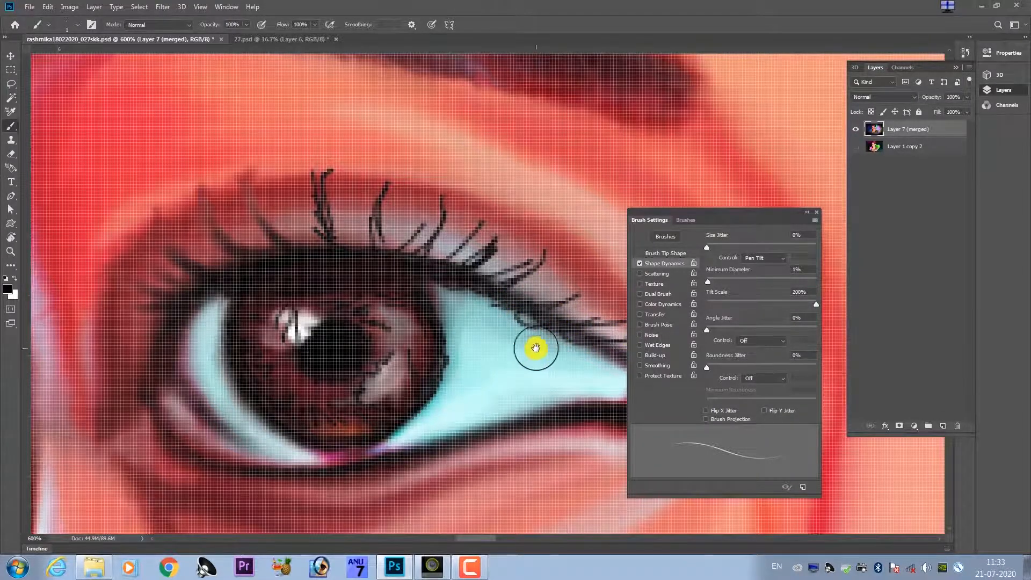
{"action": "left_click_drag", "start_coordinate": [535, 348], "coordinate": [444, 285]}
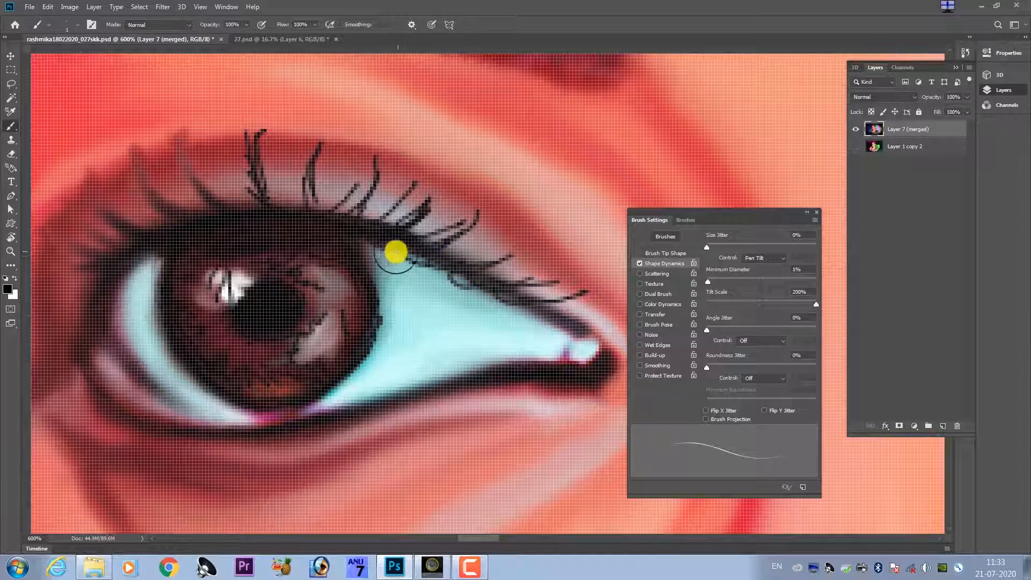
{"action": "left_click_drag", "start_coordinate": [283, 281], "coordinate": [410, 311]}
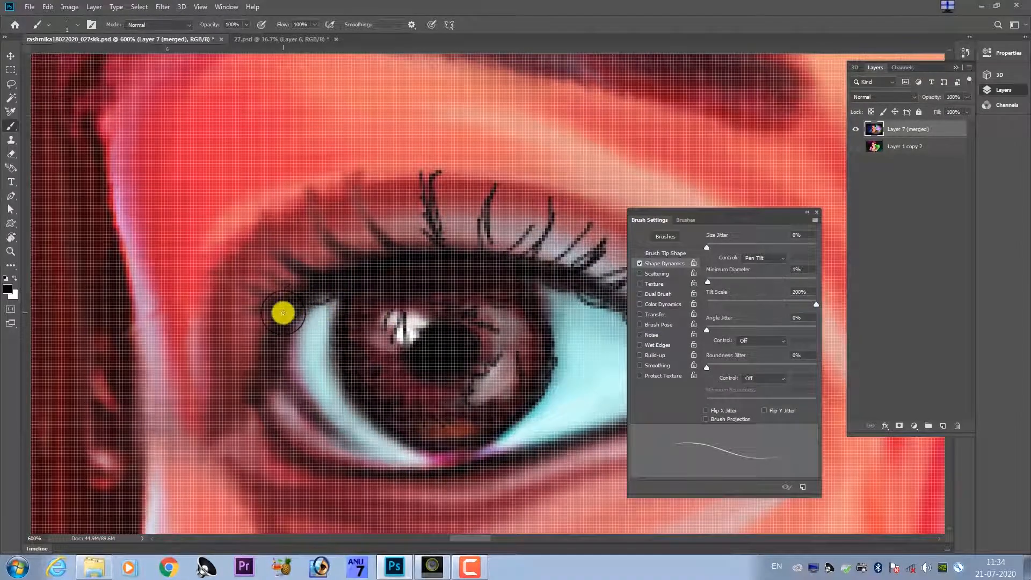
{"action": "mouse_move", "coordinate": [329, 306]}
{"action": "left_mouse_down"}
{"action": "mouse_move", "coordinate": [285, 320]}
{"action": "mouse_move", "coordinate": [324, 299]}
{"action": "mouse_move", "coordinate": [265, 335]}
{"action": "mouse_move", "coordinate": [273, 329]}
{"action": "mouse_move", "coordinate": [224, 313]}
{"action": "left_mouse_up"}
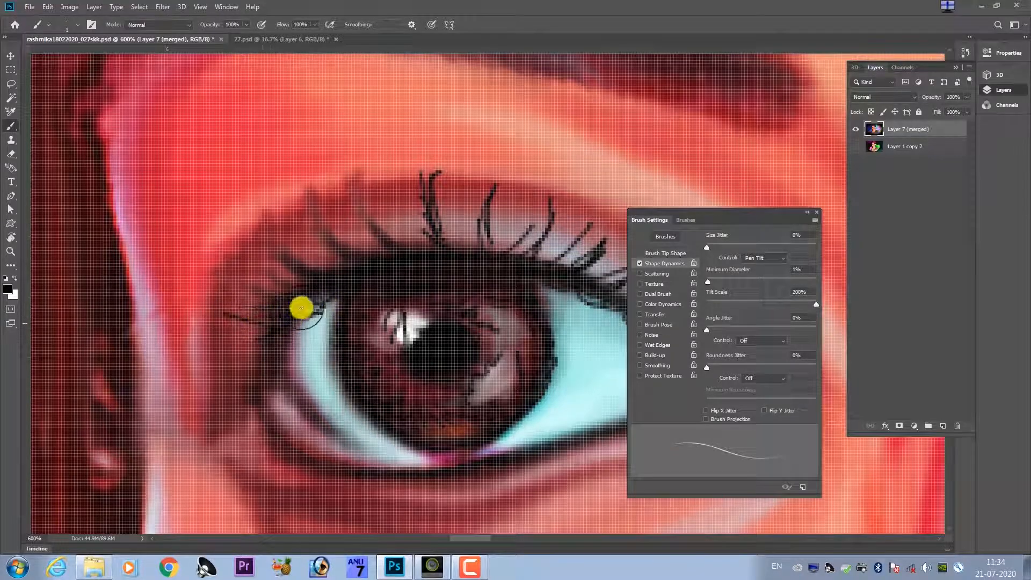
{"action": "mouse_move", "coordinate": [229, 352]}
{"action": "left_mouse_down"}
{"action": "mouse_move", "coordinate": [251, 351]}
{"action": "mouse_move", "coordinate": [289, 320]}
{"action": "mouse_move", "coordinate": [292, 351]}
{"action": "mouse_move", "coordinate": [216, 390]}
{"action": "mouse_move", "coordinate": [266, 364]}
{"action": "mouse_move", "coordinate": [279, 337]}
{"action": "left_mouse_up"}
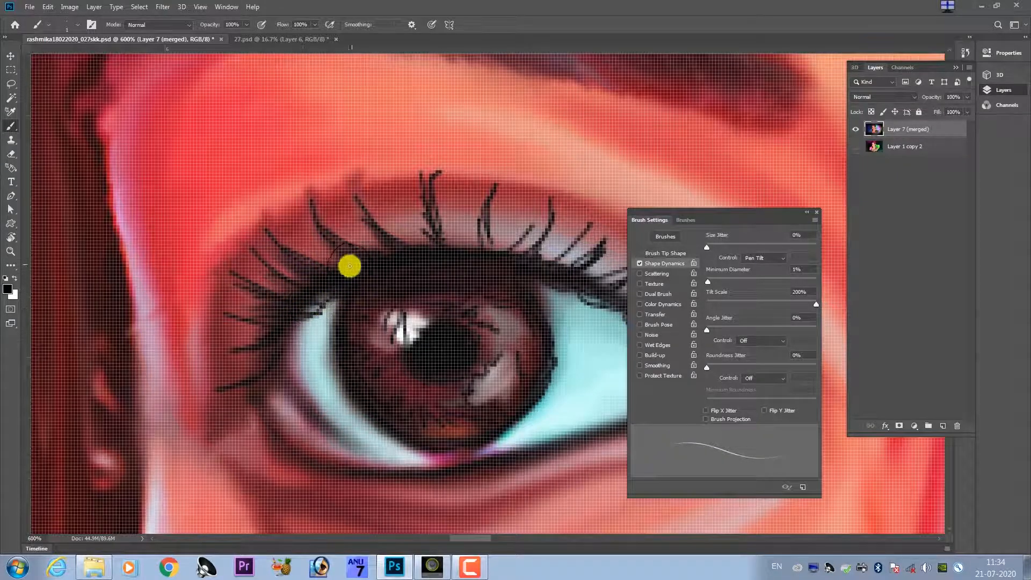
{"action": "key", "text": "ctrl+minus"}
{"action": "key", "text": "ctrl+minus"}
{"action": "key", "text": "ctrl+minus"}
{"action": "key", "text": "ctrl+minus"}
{"action": "key", "text": "ctrl+minus"}
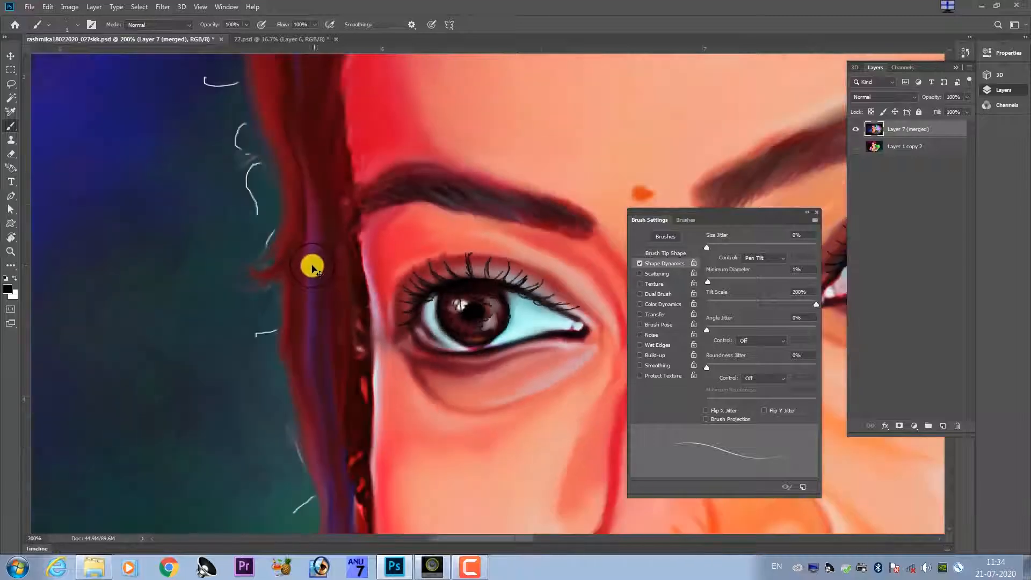
{"action": "key", "text": "ctrl+minus"}
{"action": "key", "text": "ctrl+minus"}
{"action": "key", "text": "ctrl+minus"}
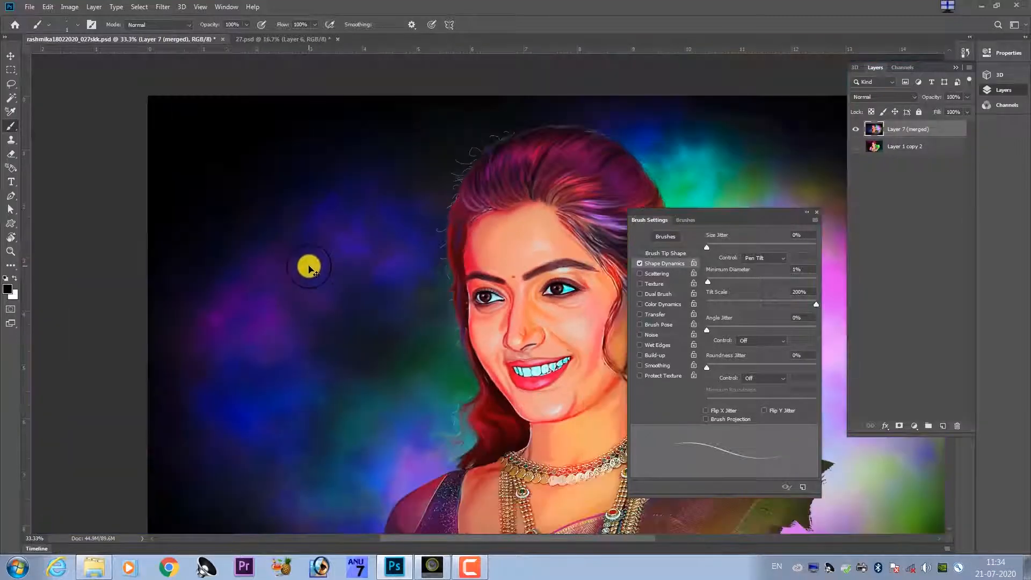
Paint thin black hair strokes through the middle and outer part of the eyebrow above the left-hand eye.
{"action": "scroll", "coordinate": [444, 302], "scroll_direction": "up", "scroll_amount": 6}
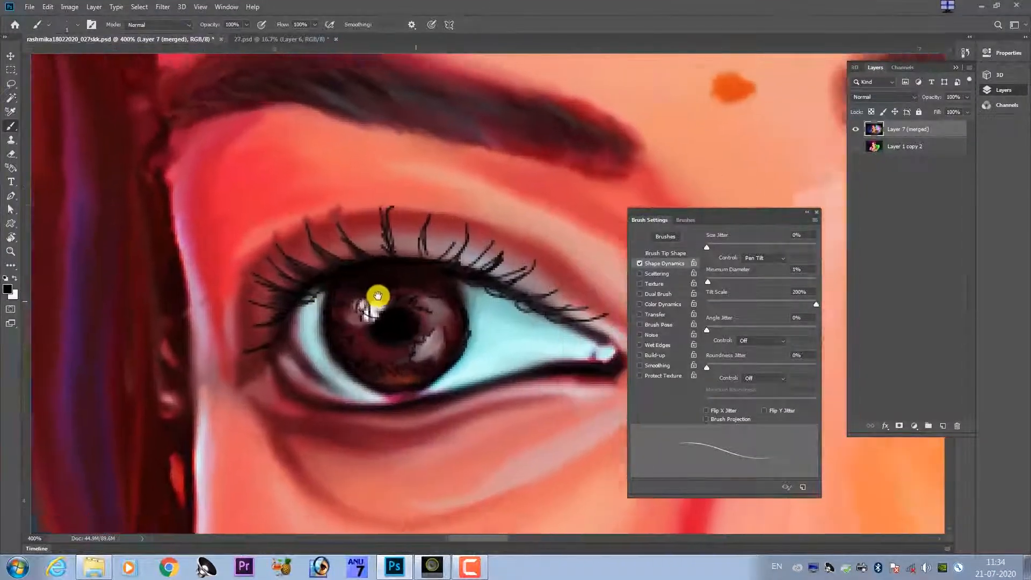
{"action": "left_click_drag", "start_coordinate": [378, 296], "coordinate": [317, 295]}
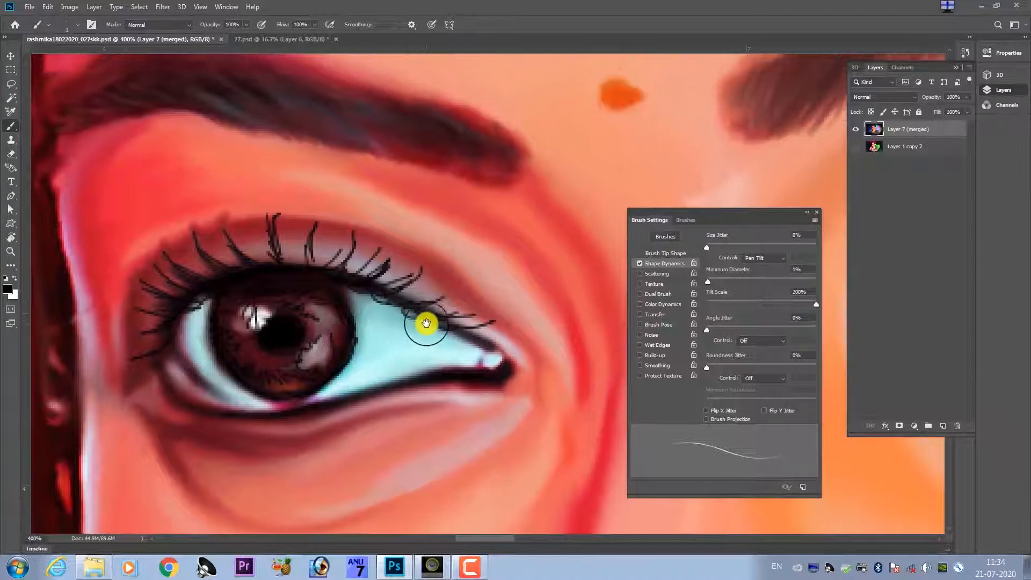
{"action": "left_click_drag", "start_coordinate": [385, 291], "coordinate": [404, 316]}
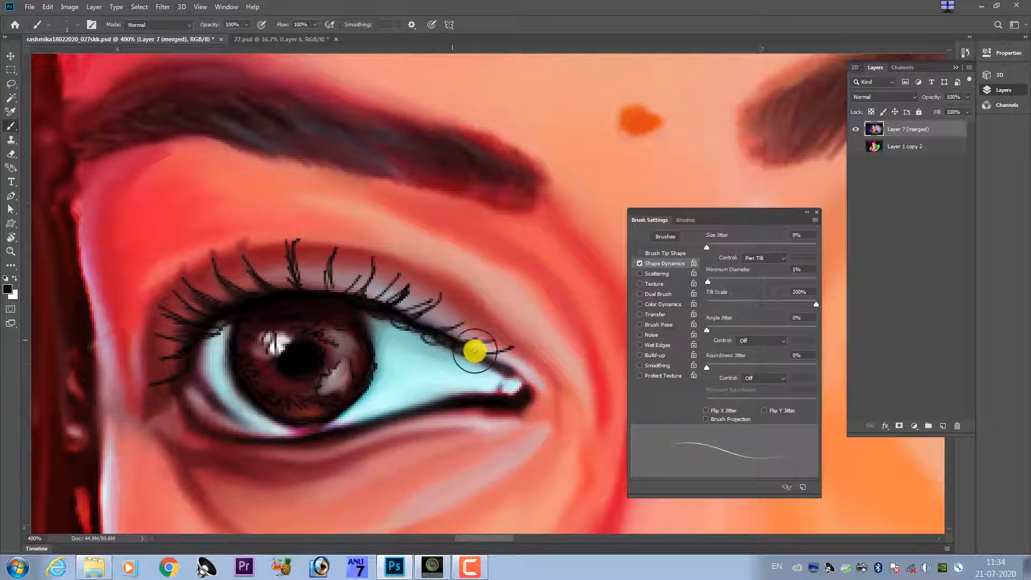
{"action": "left_click_drag", "start_coordinate": [463, 305], "coordinate": [499, 349]}
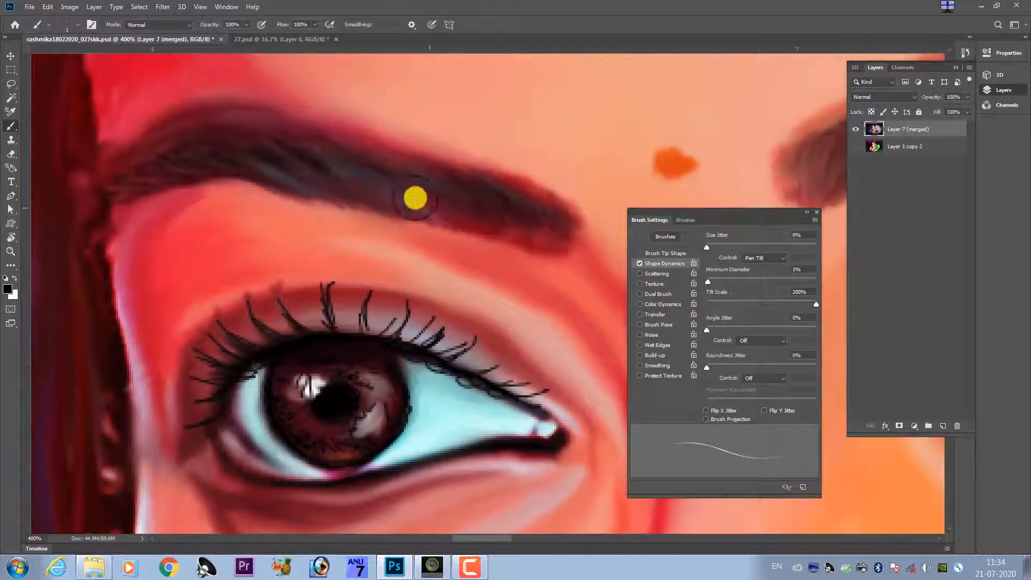
{"action": "left_click_drag", "start_coordinate": [395, 172], "coordinate": [438, 210]}
{"action": "left_click_drag", "start_coordinate": [369, 161], "coordinate": [385, 195]}
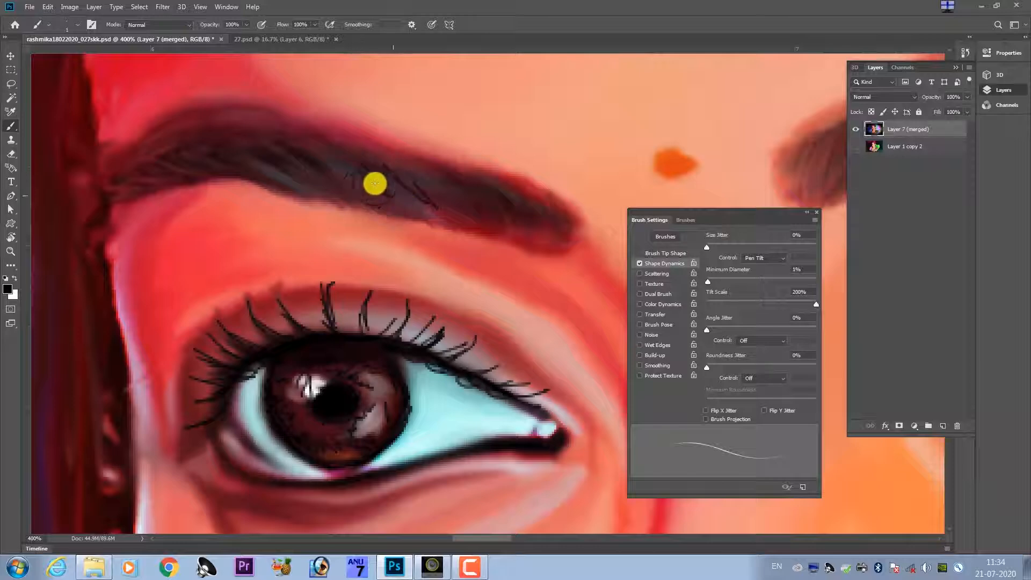
{"action": "mouse_move", "coordinate": [290, 140]}
{"action": "left_mouse_down"}
{"action": "mouse_move", "coordinate": [327, 172]}
{"action": "mouse_move", "coordinate": [239, 150]}
{"action": "mouse_move", "coordinate": [363, 195]}
{"action": "left_mouse_up"}
{"action": "left_click_drag", "start_coordinate": [403, 232], "coordinate": [451, 254]}
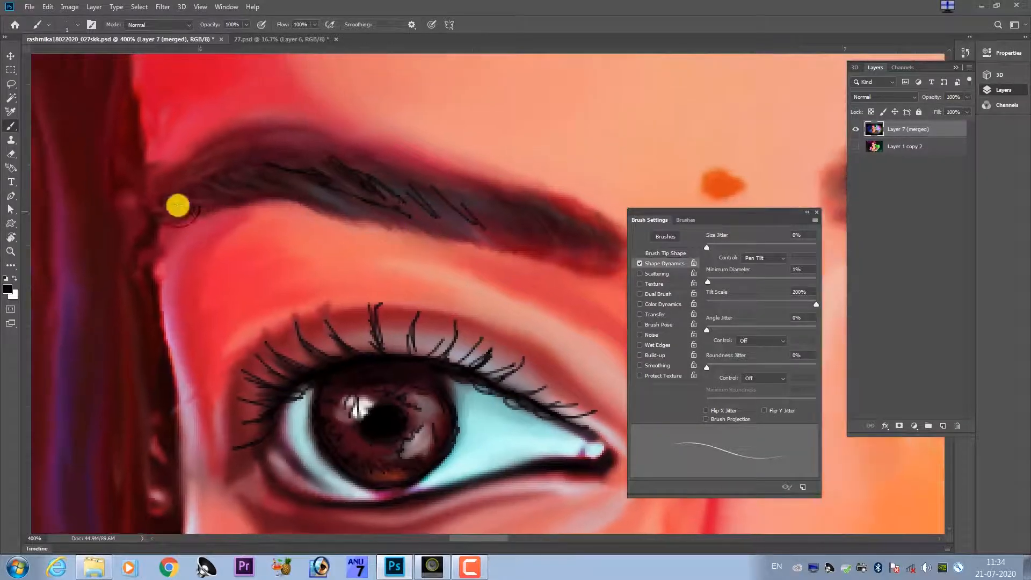
Sharpen a central upper lash of the left-hand eye using the Sharpen tool with a reduced brush size at 50% strength.
{"action": "left_click", "coordinate": [7, 266]}
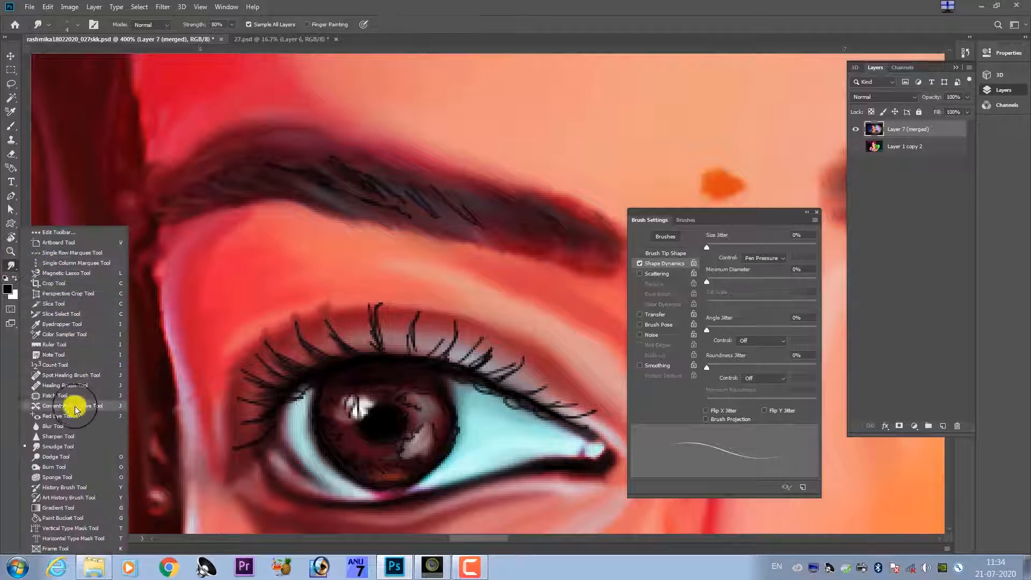
{"action": "left_click", "coordinate": [83, 436]}
{"action": "left_click_drag", "start_coordinate": [391, 348], "coordinate": [398, 375]}
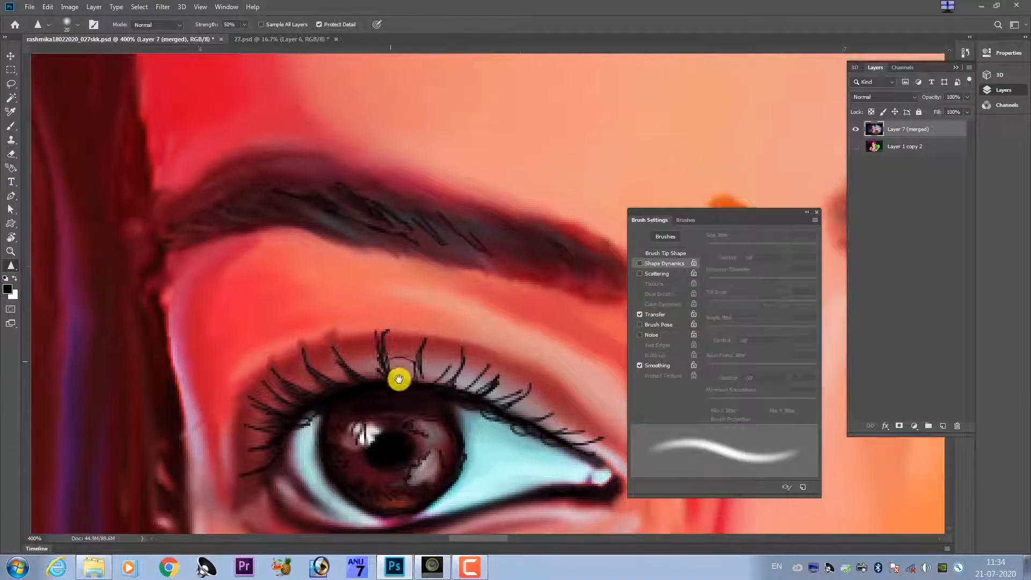
{"action": "key", "text": "bracketleft"}
{"action": "key", "text": "bracketleft"}
{"action": "key", "text": "bracketleft"}
{"action": "key", "text": "bracketleft"}
{"action": "key", "text": "bracketleft"}
{"action": "key", "text": "bracketleft"}
{"action": "key", "text": "bracketleft"}
{"action": "key", "text": "bracketleft"}
{"action": "key", "text": "bracketleft"}
{"action": "key", "text": "bracketleft"}
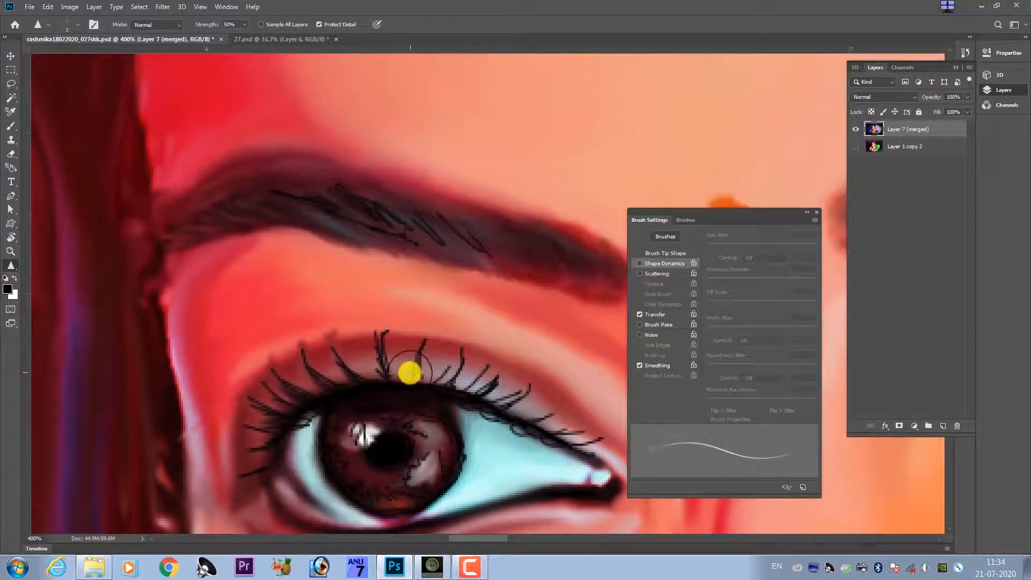
{"action": "scroll", "coordinate": [406, 374], "scroll_direction": "up", "scroll_amount": 2}
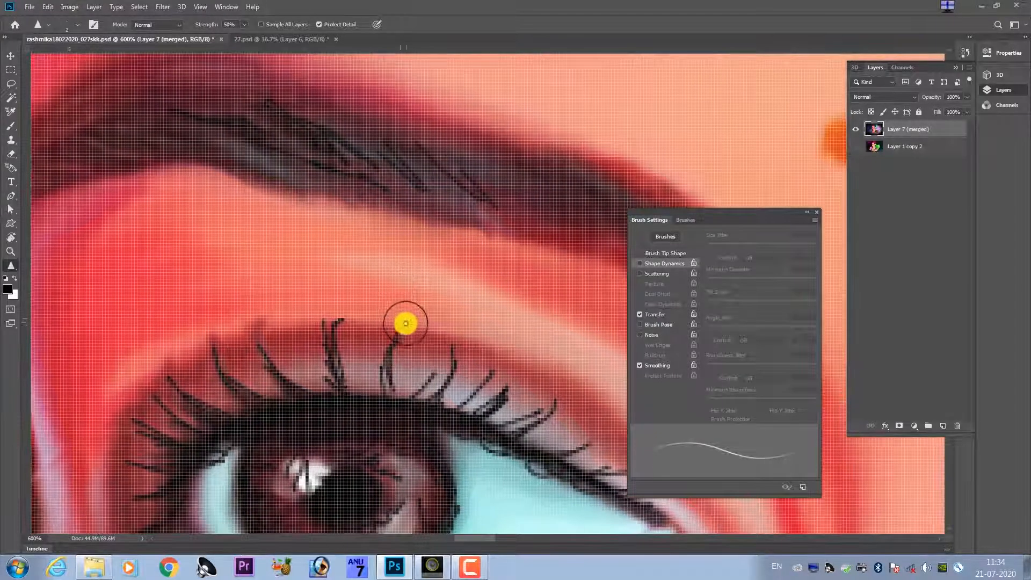
{"action": "key", "text": "bracketleft"}
{"action": "mouse_move", "coordinate": [398, 335]}
{"action": "left_mouse_down"}
{"action": "mouse_move", "coordinate": [389, 385]}
{"action": "mouse_move", "coordinate": [383, 374]}
{"action": "left_mouse_up"}
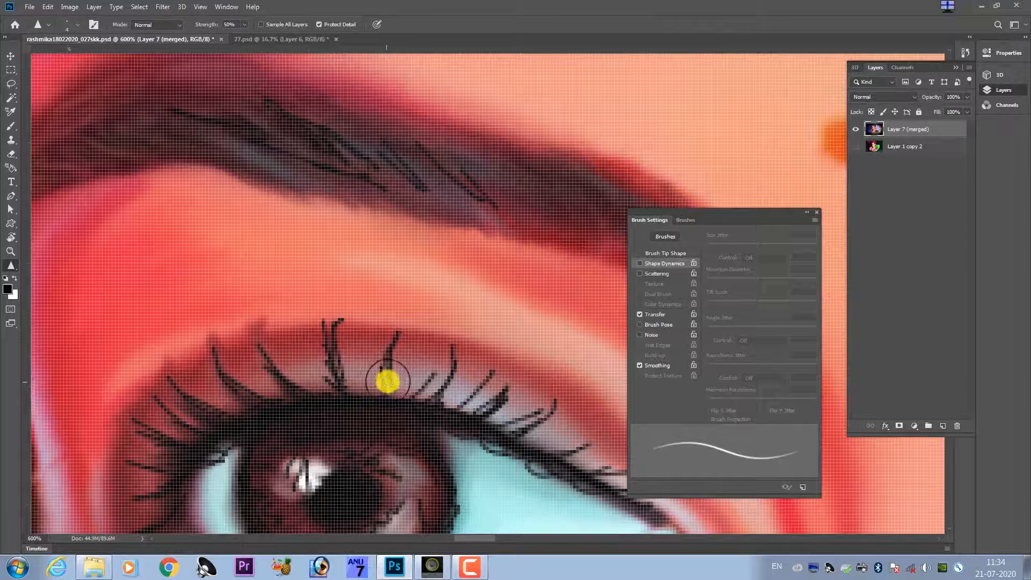
Smudge the central upper lashes of the left-hand eye with the Smudge tool at 80% strength.
{"action": "left_click", "coordinate": [15, 267]}
{"action": "left_click", "coordinate": [80, 445]}
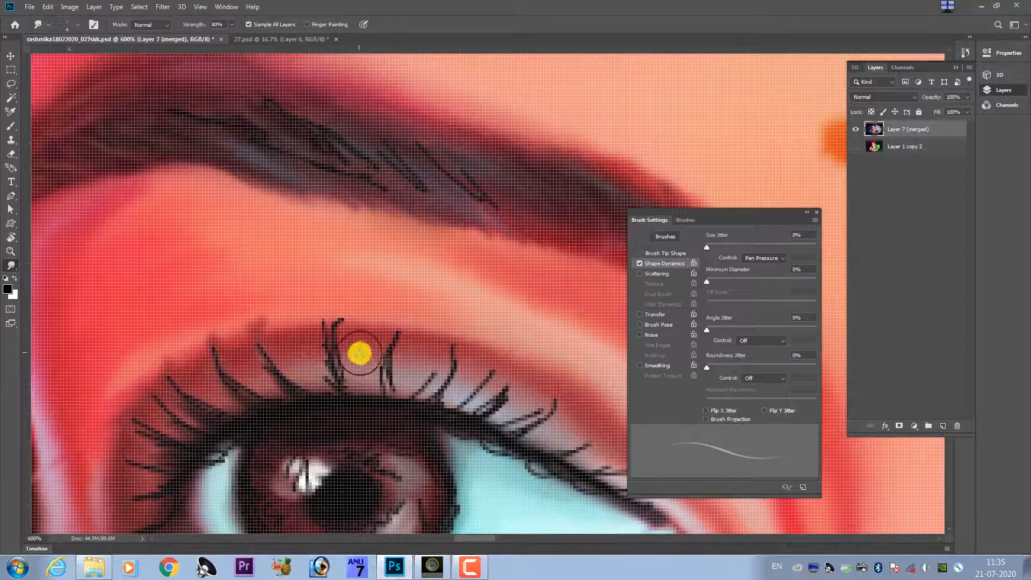
{"action": "mouse_move", "coordinate": [359, 353]}
{"action": "left_mouse_down"}
{"action": "mouse_move", "coordinate": [386, 366]}
{"action": "mouse_move", "coordinate": [398, 402]}
{"action": "left_mouse_up"}
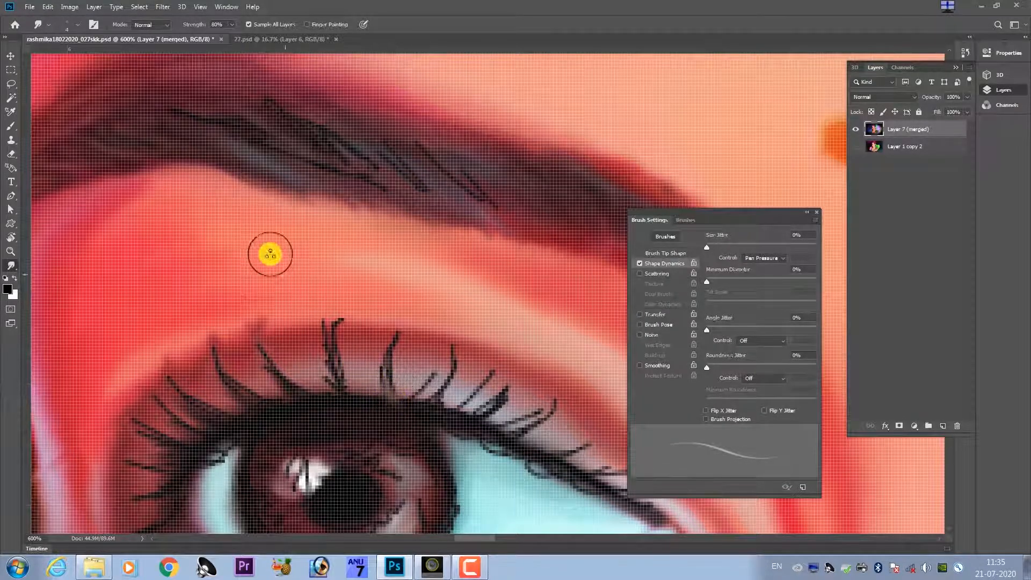
Give the Smudge tool the Soft Round brush from the photoshop guru set, with Shape Dynamics enabled and size controlled by Pen Pressure.
{"action": "left_click", "coordinate": [65, 28]}
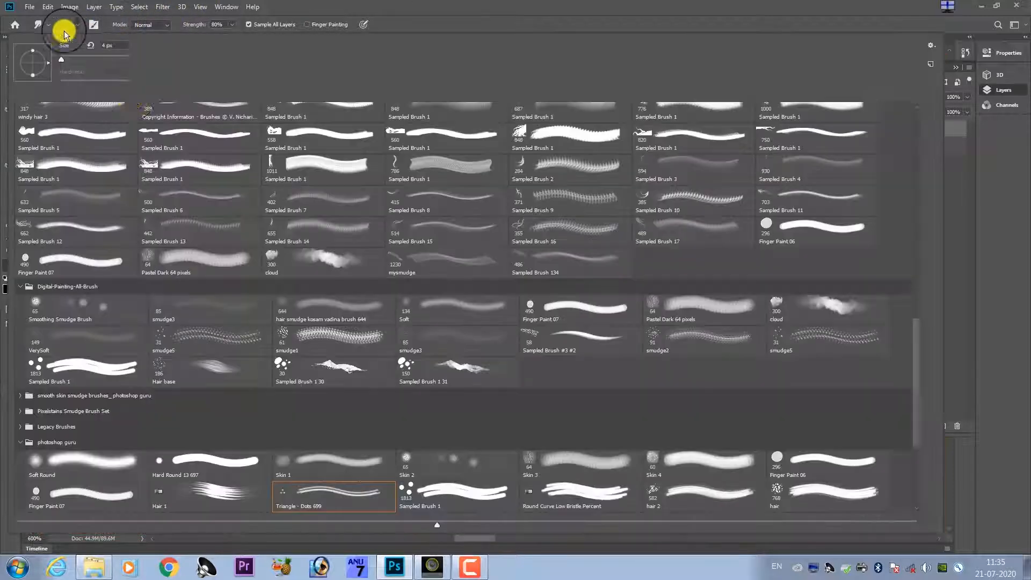
{"action": "double_click", "coordinate": [119, 467]}
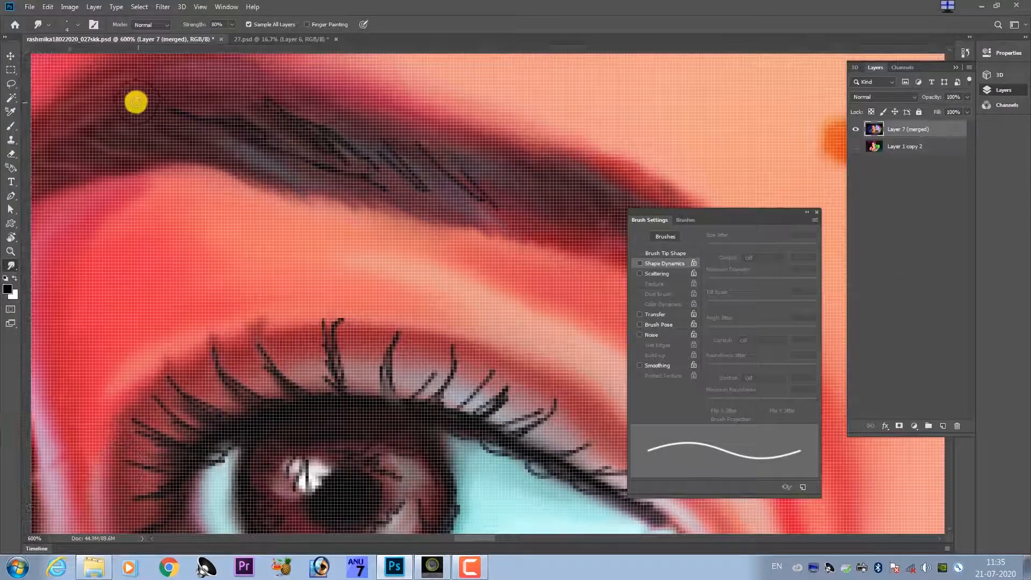
{"action": "left_click", "coordinate": [648, 263]}
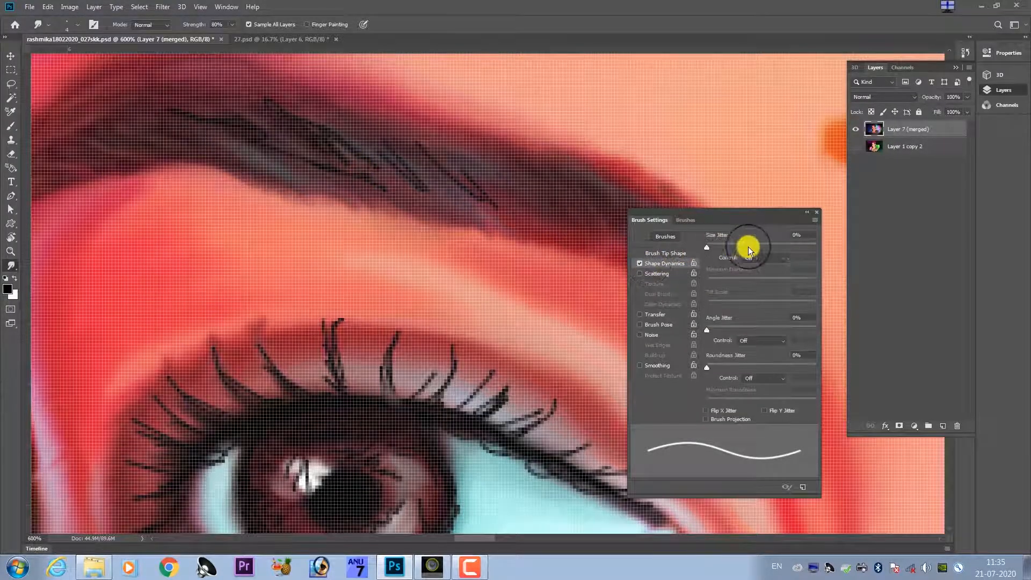
{"action": "left_click", "coordinate": [755, 260]}
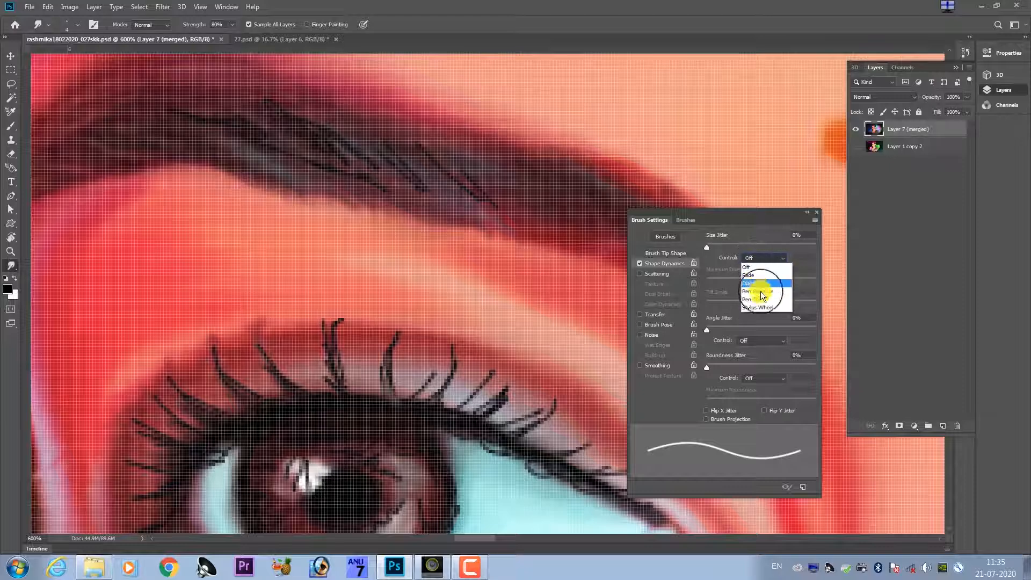
{"action": "left_click", "coordinate": [666, 253]}
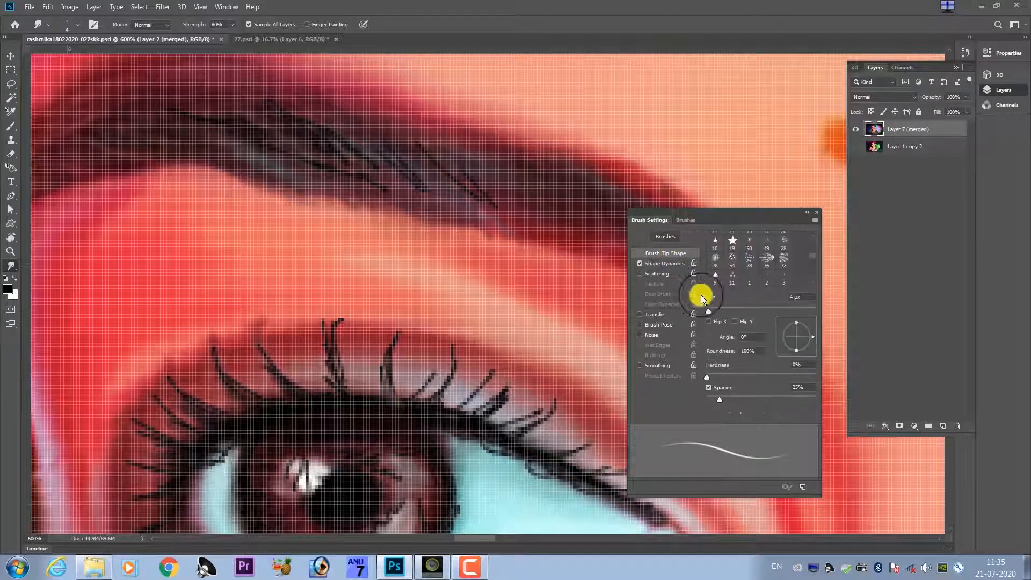
{"action": "left_click", "coordinate": [816, 213]}
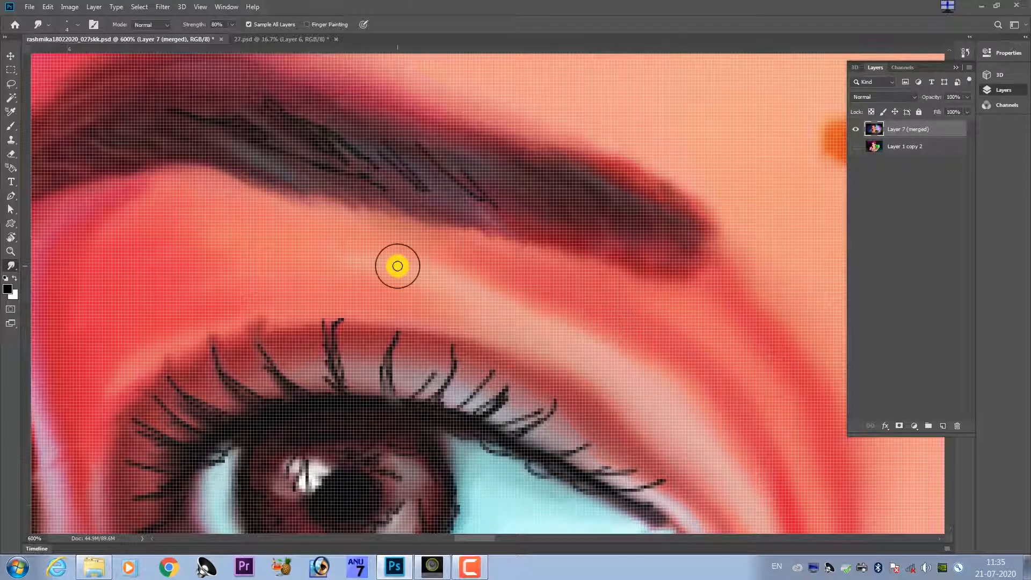
Soften and blend the tall lashes above the left-hand eye's iris by smudging along their strands.
{"action": "key", "text": "ctrl+plus"}
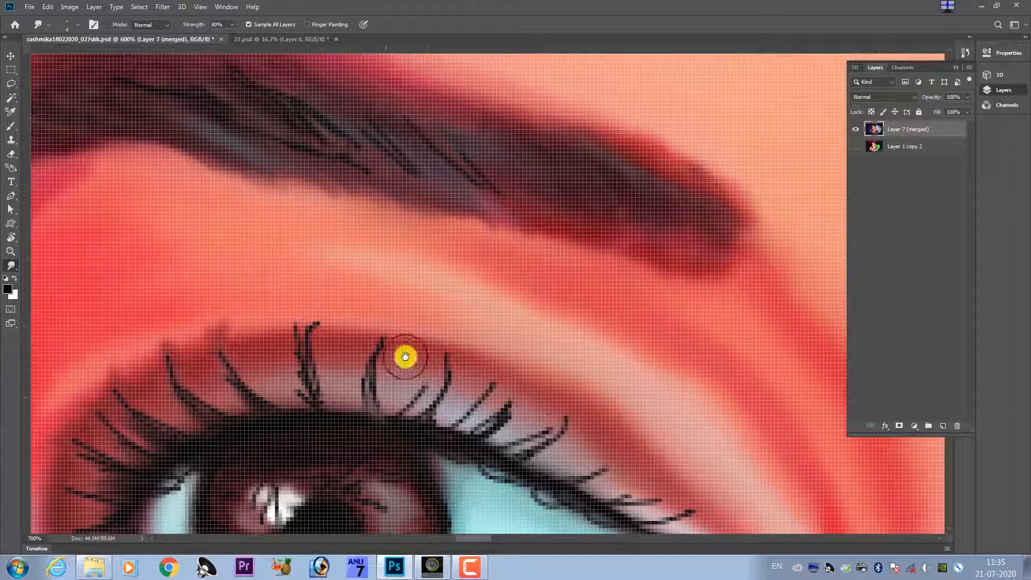
{"action": "left_click_drag", "start_coordinate": [406, 357], "coordinate": [366, 384]}
{"action": "left_click_drag", "start_coordinate": [402, 306], "coordinate": [421, 272]}
{"action": "left_click_drag", "start_coordinate": [387, 365], "coordinate": [505, 167]}
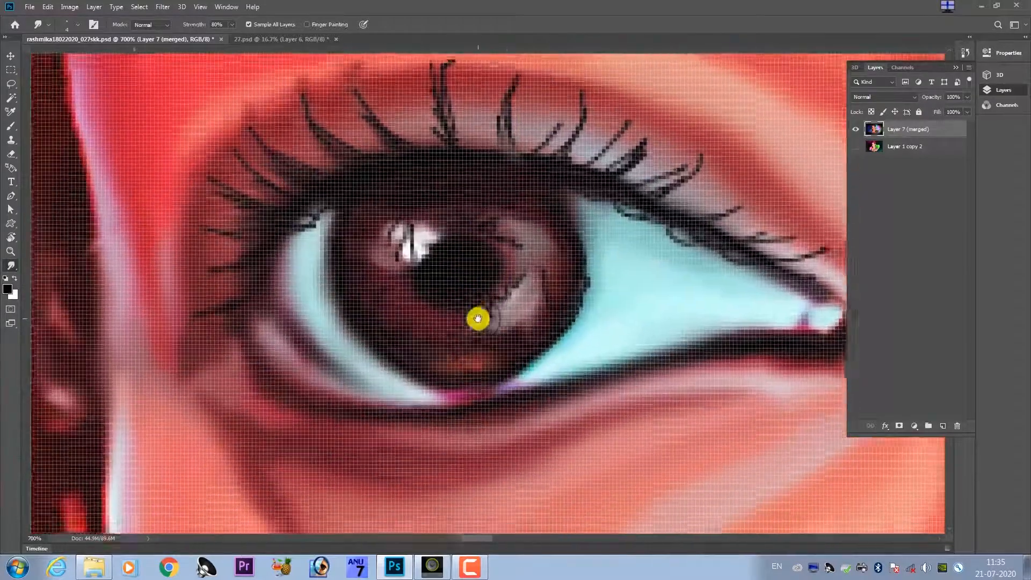
{"action": "mouse_move", "coordinate": [477, 320]}
{"action": "left_mouse_down"}
{"action": "mouse_move", "coordinate": [461, 295]}
{"action": "mouse_move", "coordinate": [463, 338]}
{"action": "mouse_move", "coordinate": [449, 329]}
{"action": "mouse_move", "coordinate": [479, 346]}
{"action": "mouse_move", "coordinate": [467, 333]}
{"action": "mouse_move", "coordinate": [490, 367]}
{"action": "mouse_move", "coordinate": [470, 351]}
{"action": "mouse_move", "coordinate": [463, 280]}
{"action": "mouse_move", "coordinate": [460, 298]}
{"action": "mouse_move", "coordinate": [474, 302]}
{"action": "mouse_move", "coordinate": [461, 299]}
{"action": "mouse_move", "coordinate": [478, 350]}
{"action": "mouse_move", "coordinate": [465, 337]}
{"action": "mouse_move", "coordinate": [484, 367]}
{"action": "mouse_move", "coordinate": [473, 342]}
{"action": "mouse_move", "coordinate": [482, 311]}
{"action": "mouse_move", "coordinate": [473, 365]}
{"action": "mouse_move", "coordinate": [465, 324]}
{"action": "mouse_move", "coordinate": [483, 324]}
{"action": "mouse_move", "coordinate": [473, 333]}
{"action": "mouse_move", "coordinate": [481, 253]}
{"action": "mouse_move", "coordinate": [462, 286]}
{"action": "mouse_move", "coordinate": [503, 262]}
{"action": "mouse_move", "coordinate": [521, 293]}
{"action": "mouse_move", "coordinate": [508, 340]}
{"action": "mouse_move", "coordinate": [469, 368]}
{"action": "mouse_move", "coordinate": [410, 345]}
{"action": "mouse_move", "coordinate": [364, 284]}
{"action": "mouse_move", "coordinate": [523, 354]}
{"action": "mouse_move", "coordinate": [492, 367]}
{"action": "mouse_move", "coordinate": [437, 354]}
{"action": "mouse_move", "coordinate": [402, 285]}
{"action": "mouse_move", "coordinate": [426, 296]}
{"action": "mouse_move", "coordinate": [427, 324]}
{"action": "left_mouse_up"}
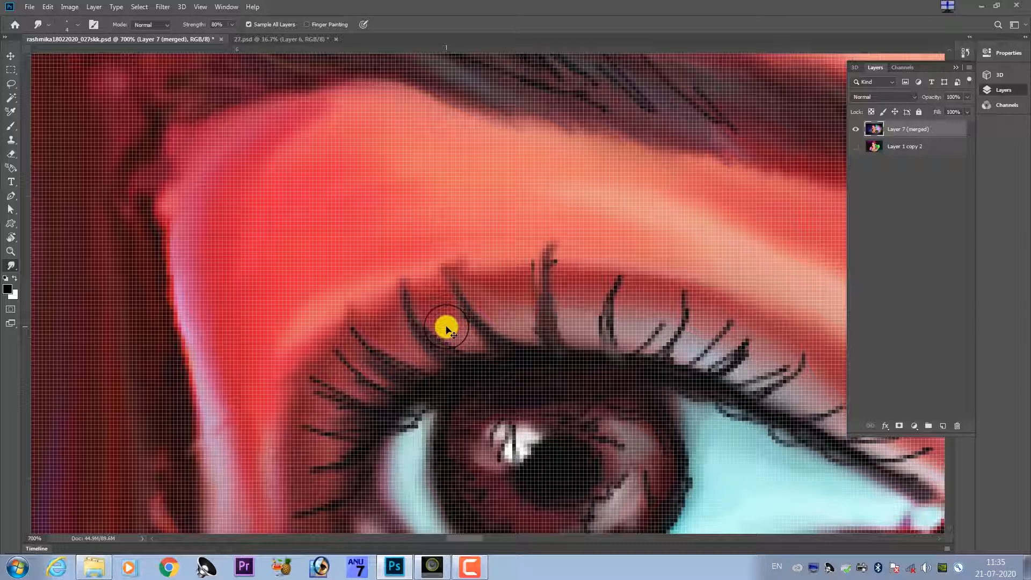
Add a new layer and smudge three tall upper lashes of the left-hand eye outward to thicken and lengthen them.
{"action": "key", "text": "ctrl+shift+alt+n"}
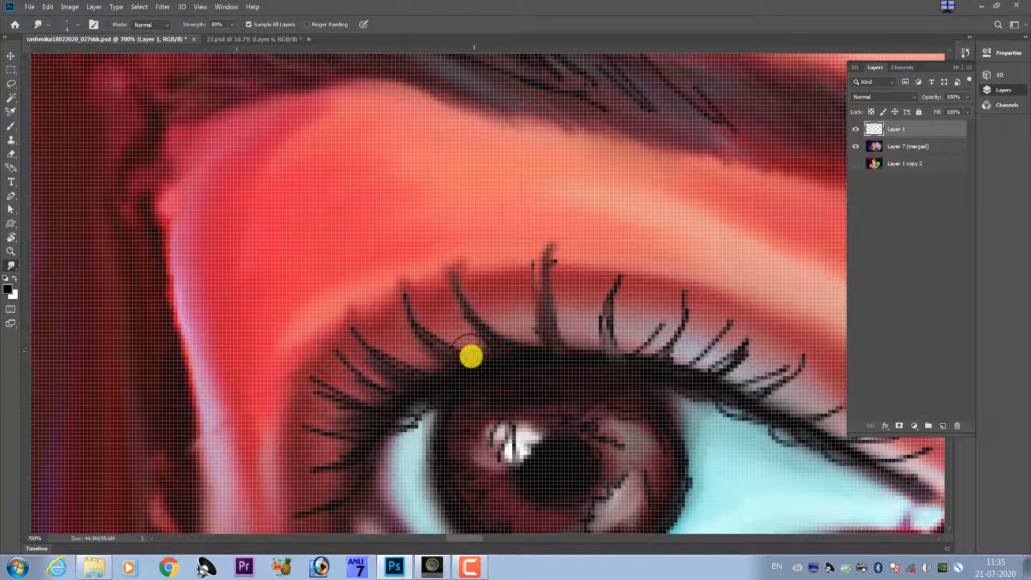
{"action": "left_click_drag", "start_coordinate": [414, 321], "coordinate": [401, 285]}
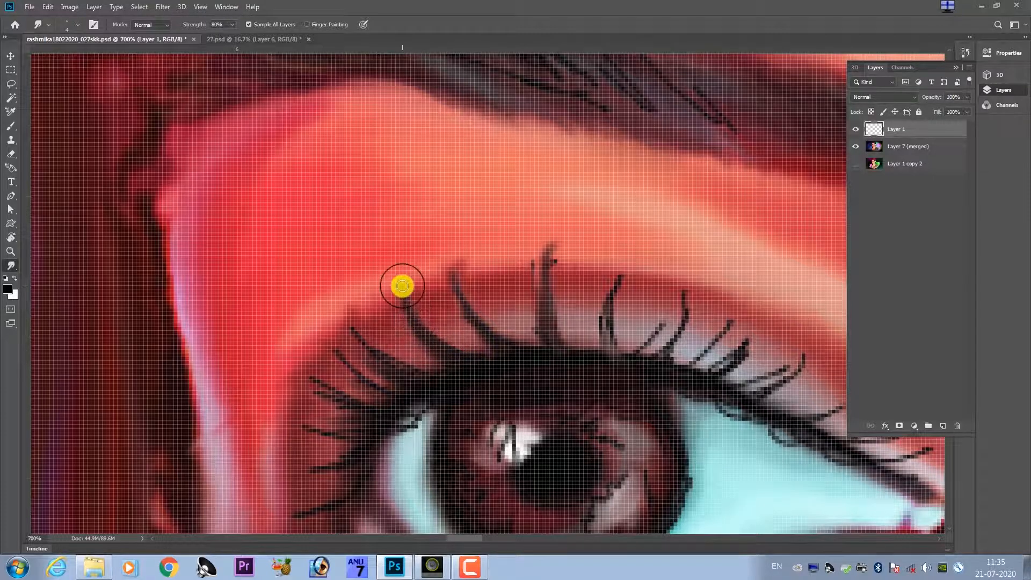
{"action": "mouse_move", "coordinate": [524, 343]}
{"action": "left_mouse_down"}
{"action": "mouse_move", "coordinate": [472, 312]}
{"action": "mouse_move", "coordinate": [451, 259]}
{"action": "left_mouse_up"}
{"action": "mouse_move", "coordinate": [545, 321]}
{"action": "left_mouse_down"}
{"action": "mouse_move", "coordinate": [540, 279]}
{"action": "mouse_move", "coordinate": [555, 230]}
{"action": "left_mouse_up"}
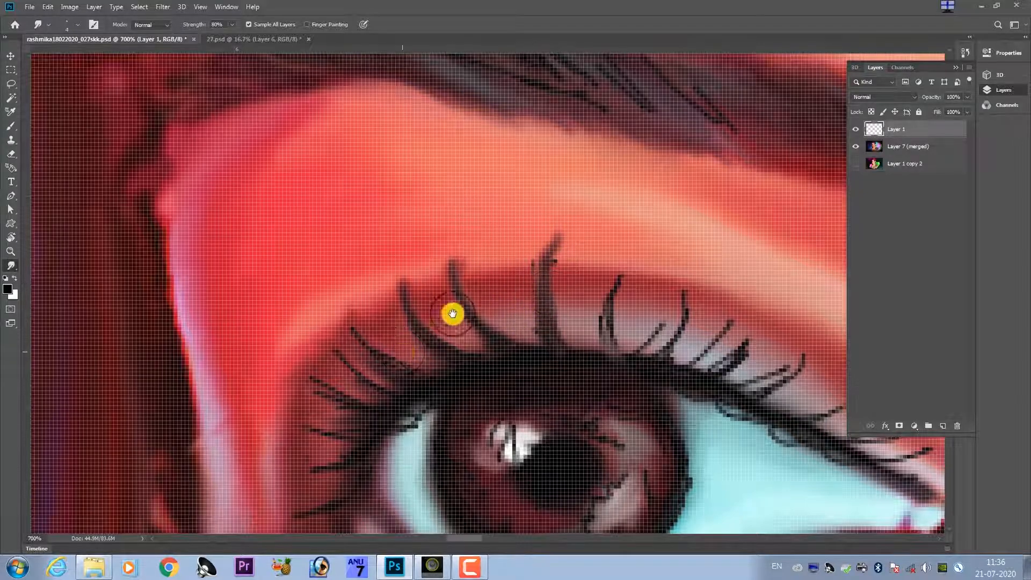
Smudge the lashes near the left-hand eye's outer corner into smoother, tapered strands.
{"action": "left_click_drag", "start_coordinate": [452, 313], "coordinate": [525, 262]}
{"action": "mouse_move", "coordinate": [484, 326]}
{"action": "left_mouse_down"}
{"action": "mouse_move", "coordinate": [455, 317]}
{"action": "mouse_move", "coordinate": [425, 285]}
{"action": "mouse_move", "coordinate": [444, 297]}
{"action": "left_mouse_up"}
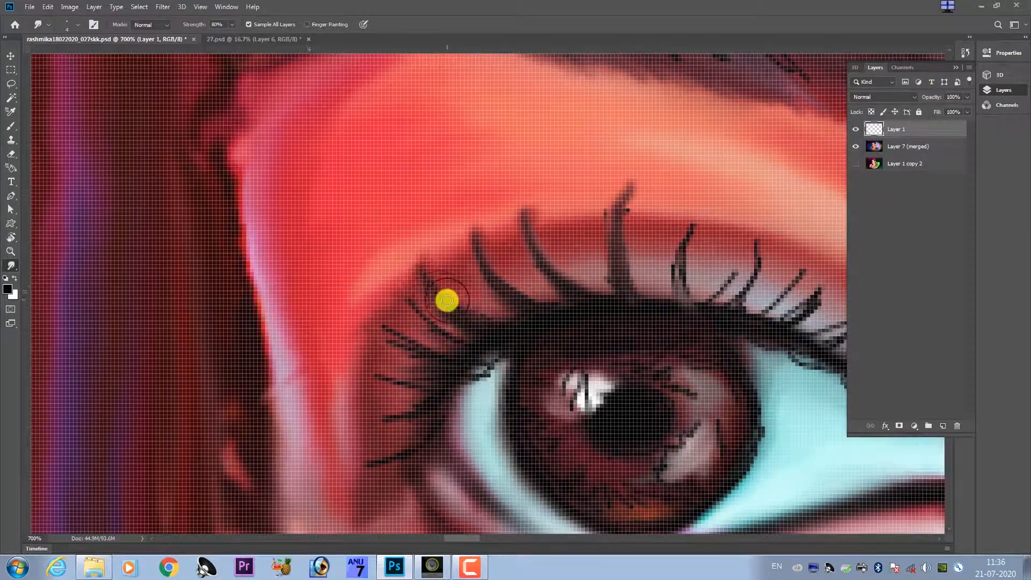
{"action": "mouse_move", "coordinate": [531, 322]}
{"action": "left_mouse_down"}
{"action": "mouse_move", "coordinate": [548, 290]}
{"action": "mouse_move", "coordinate": [400, 301]}
{"action": "left_mouse_up"}
{"action": "mouse_move", "coordinate": [530, 295]}
{"action": "left_mouse_down"}
{"action": "mouse_move", "coordinate": [447, 314]}
{"action": "mouse_move", "coordinate": [433, 265]}
{"action": "mouse_move", "coordinate": [403, 274]}
{"action": "mouse_move", "coordinate": [419, 274]}
{"action": "mouse_move", "coordinate": [454, 330]}
{"action": "mouse_move", "coordinate": [520, 306]}
{"action": "left_mouse_up"}
Smudge the upper lashes between the left-hand eye's iris and inner corner into thicker, tapered strands.
{"action": "key", "text": "]"}
{"action": "left_click_drag", "start_coordinate": [478, 336], "coordinate": [537, 275]}
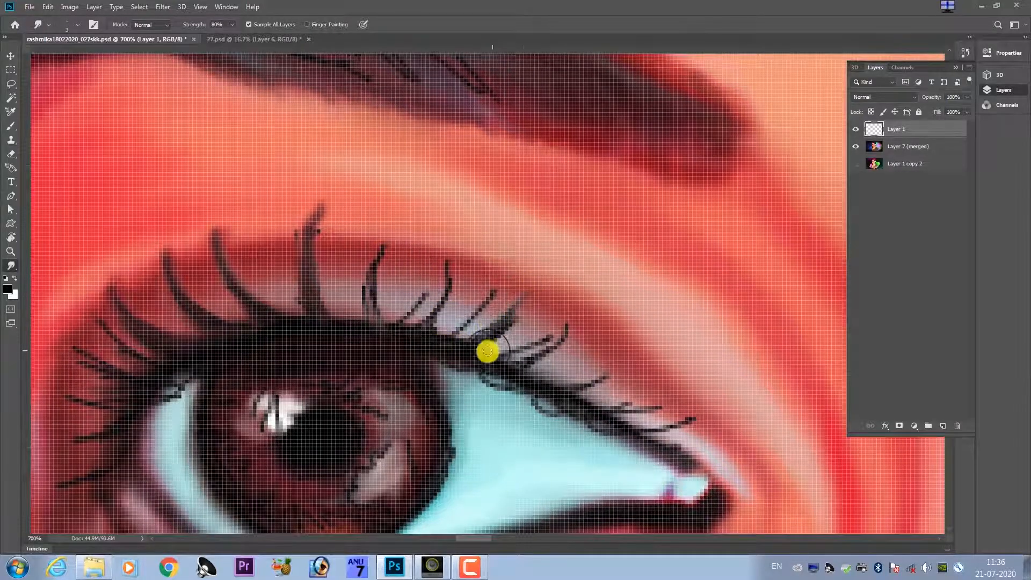
{"action": "key", "text": "]"}
{"action": "mouse_move", "coordinate": [499, 361]}
{"action": "left_mouse_down"}
{"action": "mouse_move", "coordinate": [547, 339]}
{"action": "mouse_move", "coordinate": [525, 355]}
{"action": "mouse_move", "coordinate": [544, 350]}
{"action": "mouse_move", "coordinate": [556, 332]}
{"action": "mouse_move", "coordinate": [495, 366]}
{"action": "mouse_move", "coordinate": [562, 327]}
{"action": "mouse_move", "coordinate": [509, 366]}
{"action": "mouse_move", "coordinate": [553, 377]}
{"action": "mouse_move", "coordinate": [580, 364]}
{"action": "mouse_move", "coordinate": [538, 375]}
{"action": "mouse_move", "coordinate": [581, 357]}
{"action": "mouse_move", "coordinate": [566, 373]}
{"action": "mouse_move", "coordinate": [528, 379]}
{"action": "mouse_move", "coordinate": [571, 387]}
{"action": "mouse_move", "coordinate": [559, 384]}
{"action": "mouse_move", "coordinate": [610, 371]}
{"action": "mouse_move", "coordinate": [593, 383]}
{"action": "mouse_move", "coordinate": [561, 380]}
{"action": "mouse_move", "coordinate": [559, 391]}
{"action": "mouse_move", "coordinate": [590, 396]}
{"action": "mouse_move", "coordinate": [598, 412]}
{"action": "mouse_move", "coordinate": [580, 404]}
{"action": "mouse_move", "coordinate": [642, 396]}
{"action": "mouse_move", "coordinate": [593, 416]}
{"action": "mouse_move", "coordinate": [651, 405]}
{"action": "mouse_move", "coordinate": [605, 419]}
{"action": "mouse_move", "coordinate": [631, 431]}
{"action": "mouse_move", "coordinate": [685, 421]}
{"action": "mouse_move", "coordinate": [630, 431]}
{"action": "mouse_move", "coordinate": [689, 444]}
{"action": "mouse_move", "coordinate": [662, 445]}
{"action": "mouse_move", "coordinate": [703, 440]}
{"action": "left_mouse_up"}
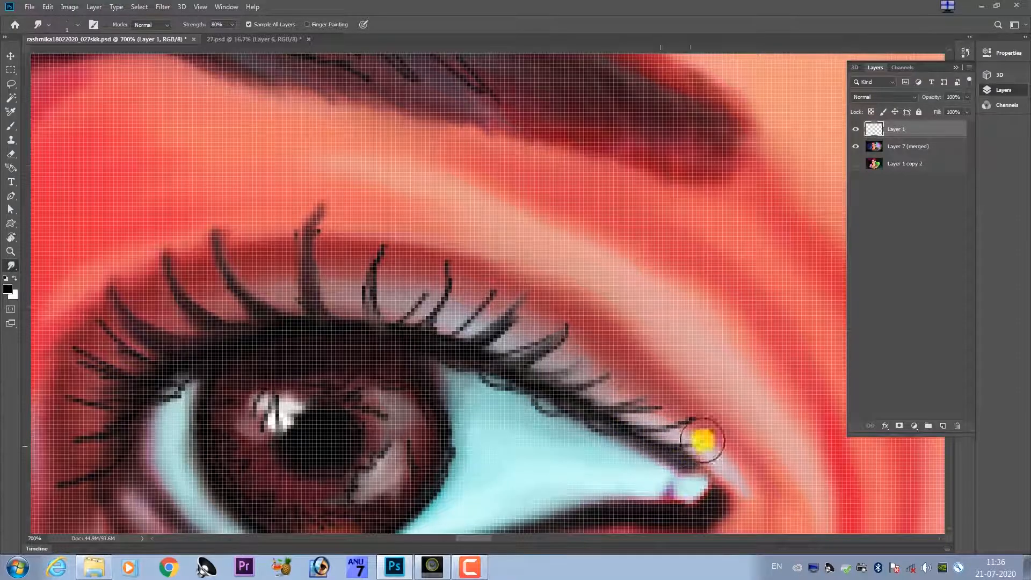
{"action": "mouse_move", "coordinate": [442, 339]}
{"action": "left_mouse_down"}
{"action": "mouse_move", "coordinate": [480, 317]}
{"action": "mouse_move", "coordinate": [440, 336]}
{"action": "mouse_move", "coordinate": [492, 291]}
{"action": "mouse_move", "coordinate": [498, 308]}
{"action": "mouse_move", "coordinate": [466, 349]}
{"action": "mouse_move", "coordinate": [504, 324]}
{"action": "mouse_move", "coordinate": [529, 283]}
{"action": "mouse_move", "coordinate": [502, 315]}
{"action": "mouse_move", "coordinate": [510, 344]}
{"action": "mouse_move", "coordinate": [499, 355]}
{"action": "mouse_move", "coordinate": [547, 334]}
{"action": "mouse_move", "coordinate": [531, 352]}
{"action": "mouse_move", "coordinate": [571, 312]}
{"action": "mouse_move", "coordinate": [456, 313]}
{"action": "mouse_move", "coordinate": [425, 326]}
{"action": "mouse_move", "coordinate": [439, 298]}
{"action": "mouse_move", "coordinate": [437, 262]}
{"action": "mouse_move", "coordinate": [431, 303]}
{"action": "mouse_move", "coordinate": [403, 324]}
{"action": "mouse_move", "coordinate": [412, 259]}
{"action": "mouse_move", "coordinate": [377, 239]}
{"action": "mouse_move", "coordinate": [394, 300]}
{"action": "mouse_move", "coordinate": [378, 314]}
{"action": "mouse_move", "coordinate": [359, 283]}
{"action": "mouse_move", "coordinate": [367, 267]}
{"action": "mouse_move", "coordinate": [364, 298]}
{"action": "mouse_move", "coordinate": [384, 254]}
{"action": "mouse_move", "coordinate": [365, 298]}
{"action": "mouse_move", "coordinate": [393, 329]}
{"action": "left_mouse_up"}
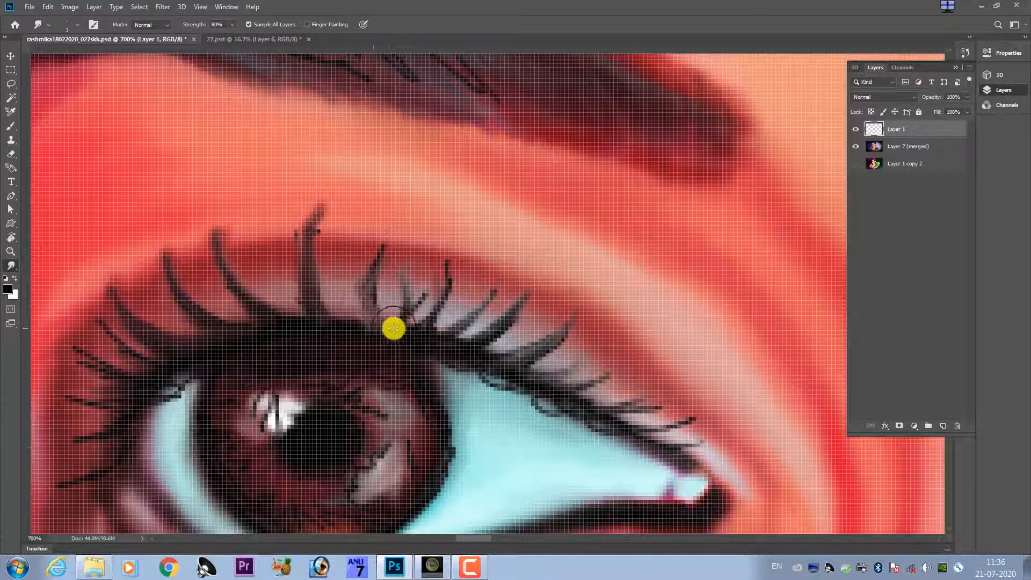
Smudge the lowest lashes at the left-hand eye's outer corner outward along their strands, softening and lengthening them.
{"action": "mouse_move", "coordinate": [323, 321]}
{"action": "left_mouse_down"}
{"action": "mouse_move", "coordinate": [436, 274]}
{"action": "mouse_move", "coordinate": [430, 283]}
{"action": "left_mouse_up"}
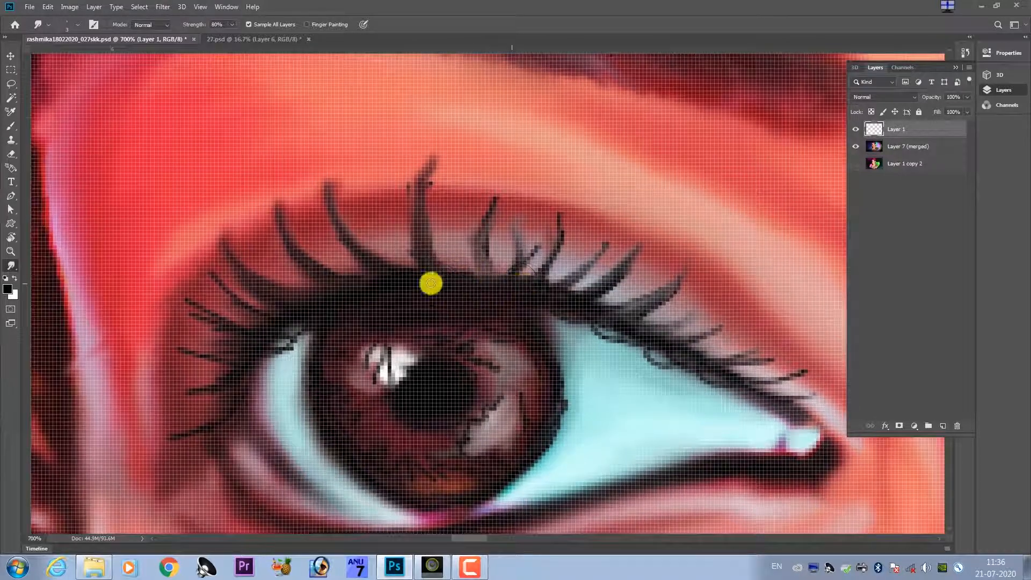
{"action": "mouse_move", "coordinate": [274, 317]}
{"action": "left_mouse_down"}
{"action": "mouse_move", "coordinate": [218, 285]}
{"action": "mouse_move", "coordinate": [235, 303]}
{"action": "mouse_move", "coordinate": [297, 313]}
{"action": "mouse_move", "coordinate": [239, 322]}
{"action": "mouse_move", "coordinate": [199, 304]}
{"action": "mouse_move", "coordinate": [251, 333]}
{"action": "mouse_move", "coordinate": [265, 328]}
{"action": "mouse_move", "coordinate": [235, 325]}
{"action": "mouse_move", "coordinate": [207, 295]}
{"action": "mouse_move", "coordinate": [204, 309]}
{"action": "mouse_move", "coordinate": [256, 326]}
{"action": "mouse_move", "coordinate": [255, 347]}
{"action": "mouse_move", "coordinate": [174, 332]}
{"action": "mouse_move", "coordinate": [231, 349]}
{"action": "mouse_move", "coordinate": [239, 375]}
{"action": "mouse_move", "coordinate": [319, 329]}
{"action": "left_mouse_up"}
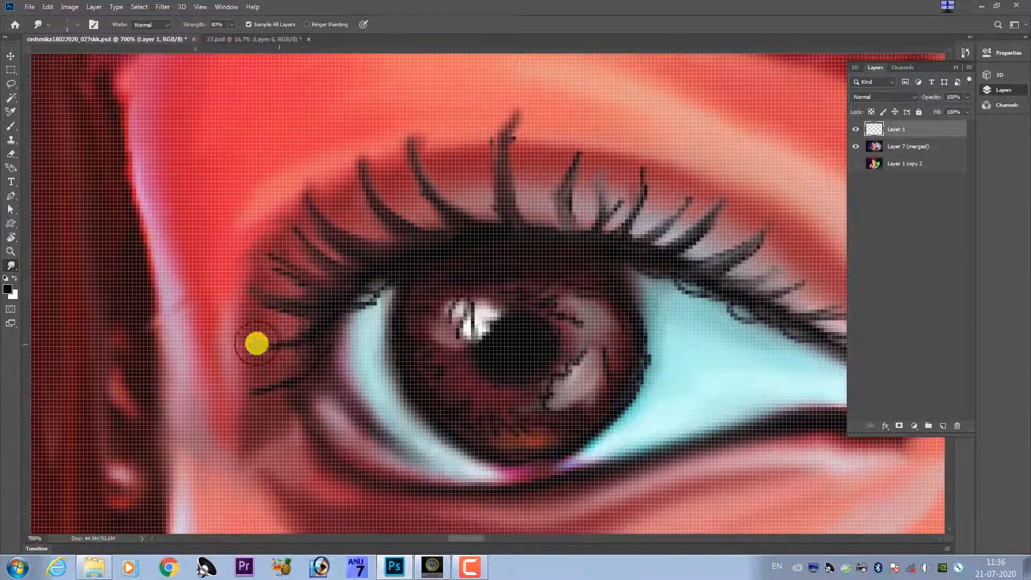
{"action": "left_click_drag", "start_coordinate": [257, 344], "coordinate": [238, 338]}
{"action": "mouse_move", "coordinate": [315, 330]}
{"action": "left_mouse_down"}
{"action": "mouse_move", "coordinate": [245, 318]}
{"action": "mouse_move", "coordinate": [316, 333]}
{"action": "left_mouse_up"}
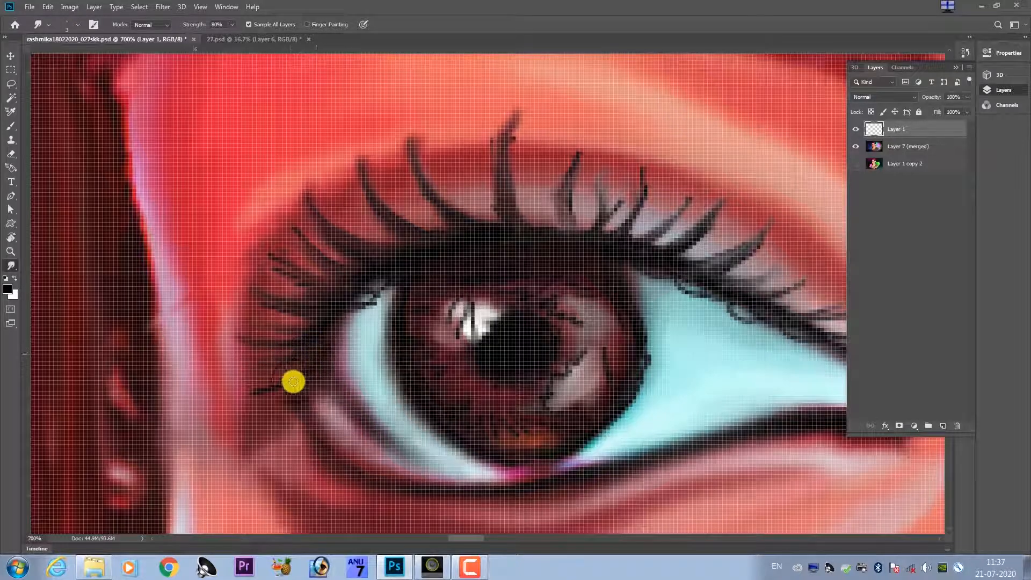
{"action": "left_click_drag", "start_coordinate": [293, 382], "coordinate": [239, 393]}
Thicken the lashes along the outer part of the left-hand eye's upper lid and pull a faint extra lash between them.
{"action": "left_click_drag", "start_coordinate": [342, 284], "coordinate": [332, 350]}
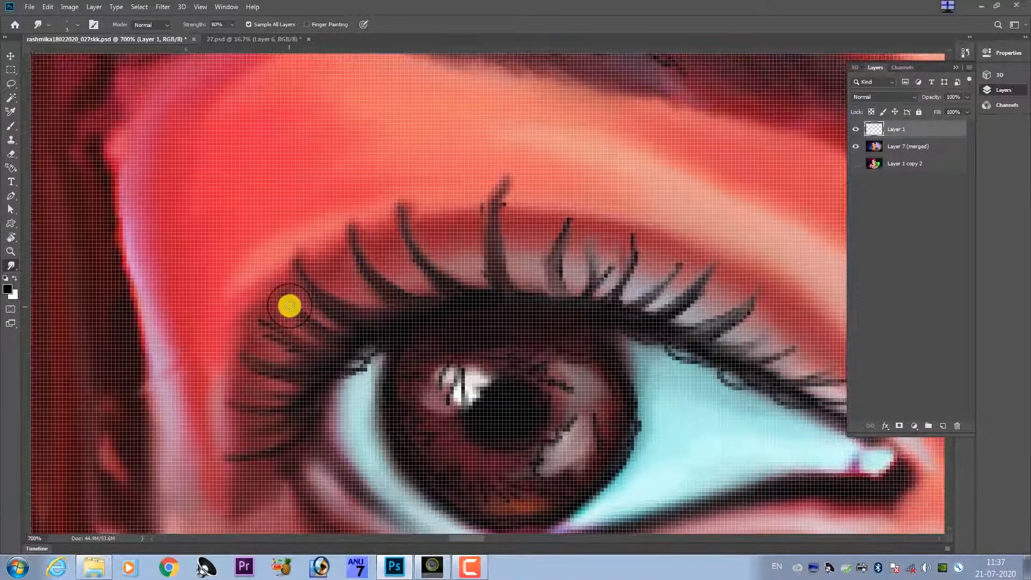
{"action": "mouse_move", "coordinate": [282, 303]}
{"action": "left_mouse_down"}
{"action": "mouse_move", "coordinate": [281, 285]}
{"action": "mouse_move", "coordinate": [317, 339]}
{"action": "left_mouse_up"}
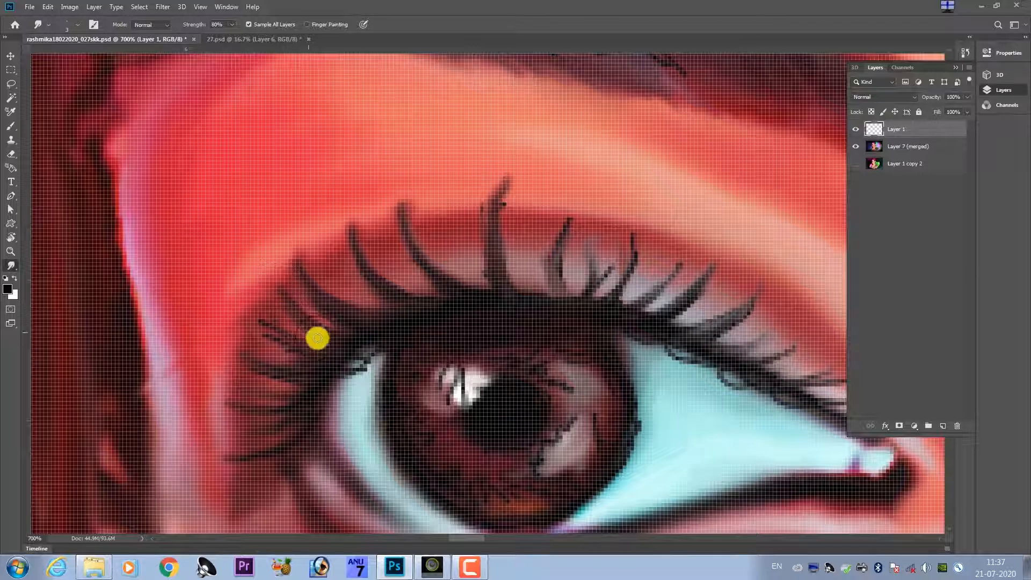
{"action": "left_click_drag", "start_coordinate": [253, 308], "coordinate": [372, 313]}
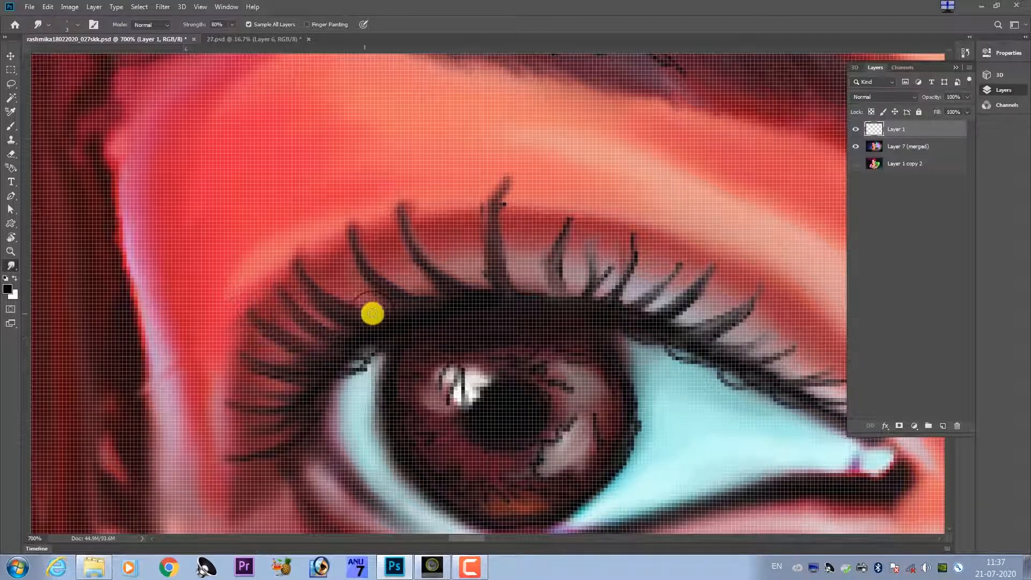
{"action": "mouse_move", "coordinate": [330, 279]}
{"action": "left_mouse_down"}
{"action": "mouse_move", "coordinate": [380, 309]}
{"action": "mouse_move", "coordinate": [363, 256]}
{"action": "left_mouse_up"}
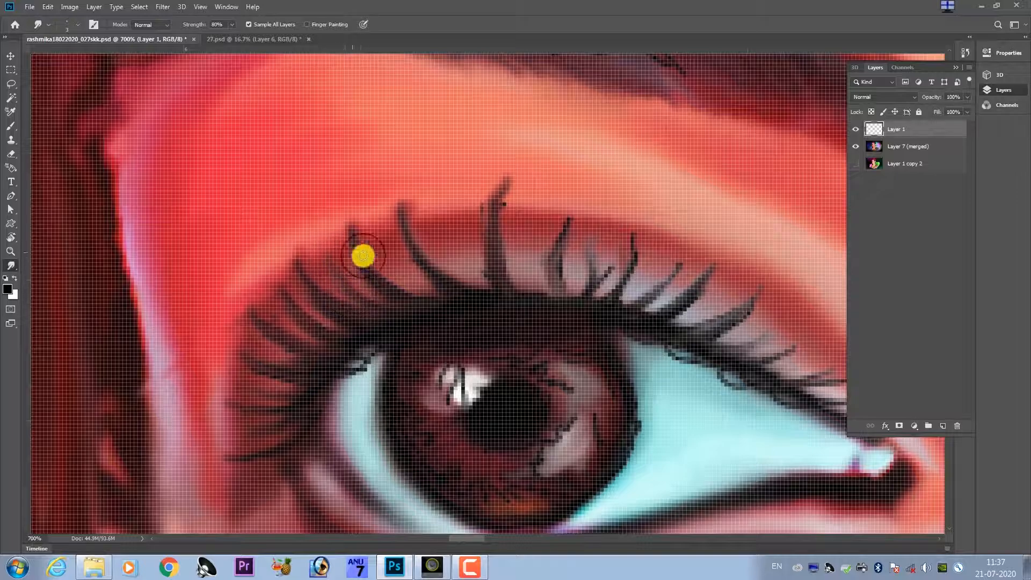
{"action": "left_click_drag", "start_coordinate": [378, 310], "coordinate": [348, 280]}
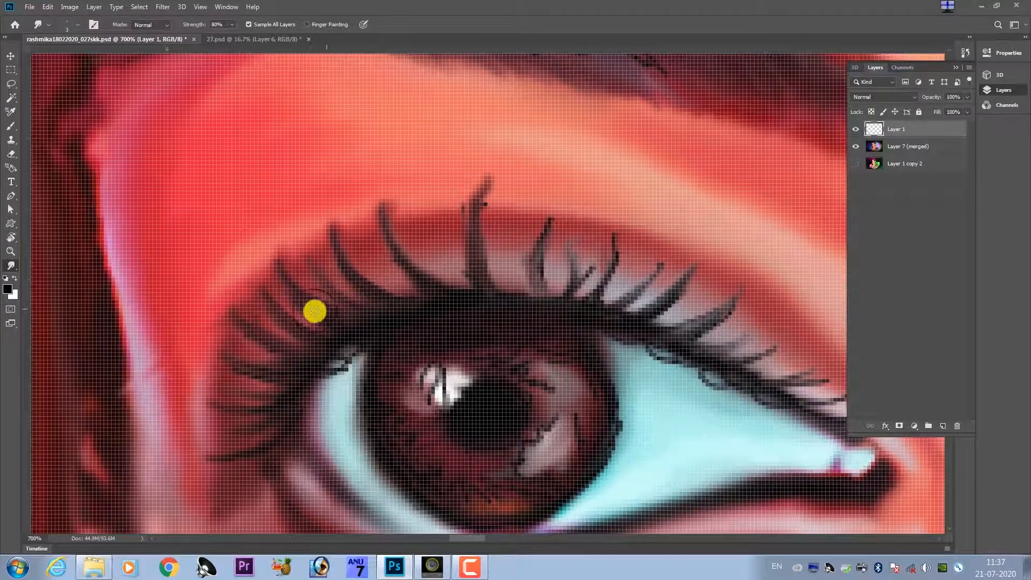
Smudge short, faint filler lashes into the gaps beside the tallest lash above the left-hand eye's iris.
{"action": "scroll", "coordinate": [313, 311], "scroll_direction": "down", "scroll_amount": 8}
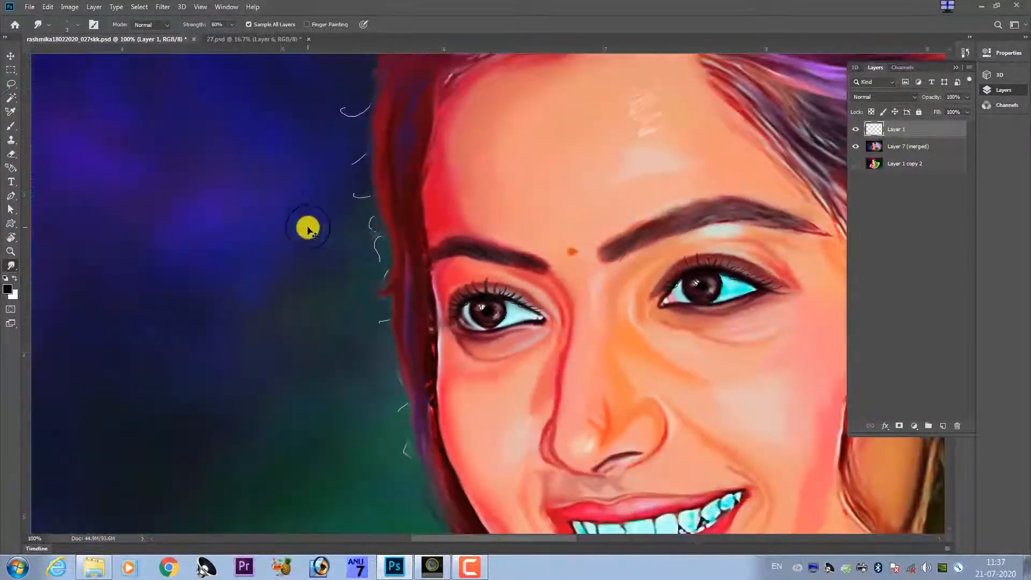
{"action": "scroll", "coordinate": [344, 274], "scroll_direction": "down", "scroll_amount": 1}
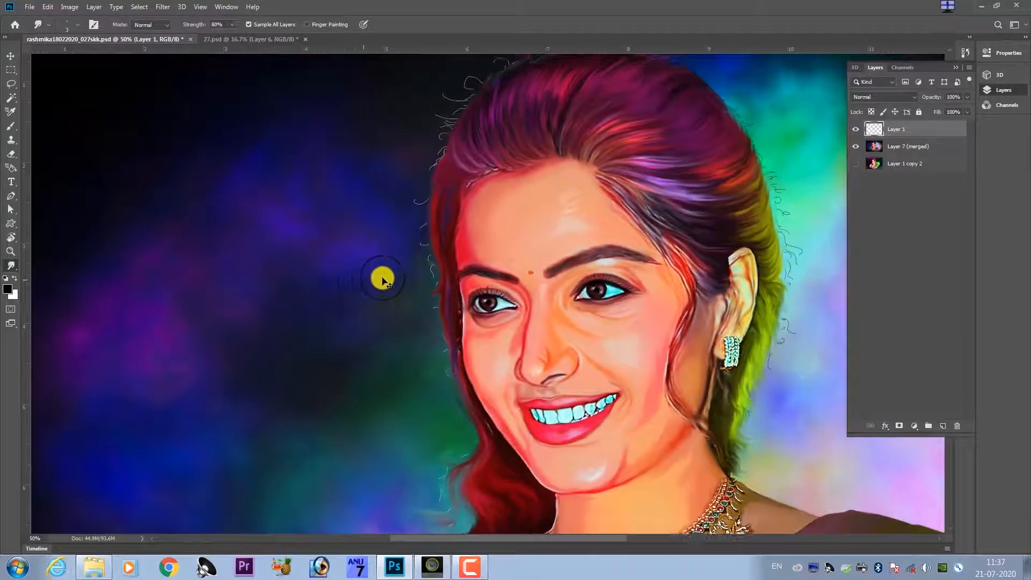
{"action": "scroll", "coordinate": [398, 279], "scroll_direction": "up", "scroll_amount": 3}
{"action": "scroll", "coordinate": [413, 283], "scroll_direction": "up", "scroll_amount": 5}
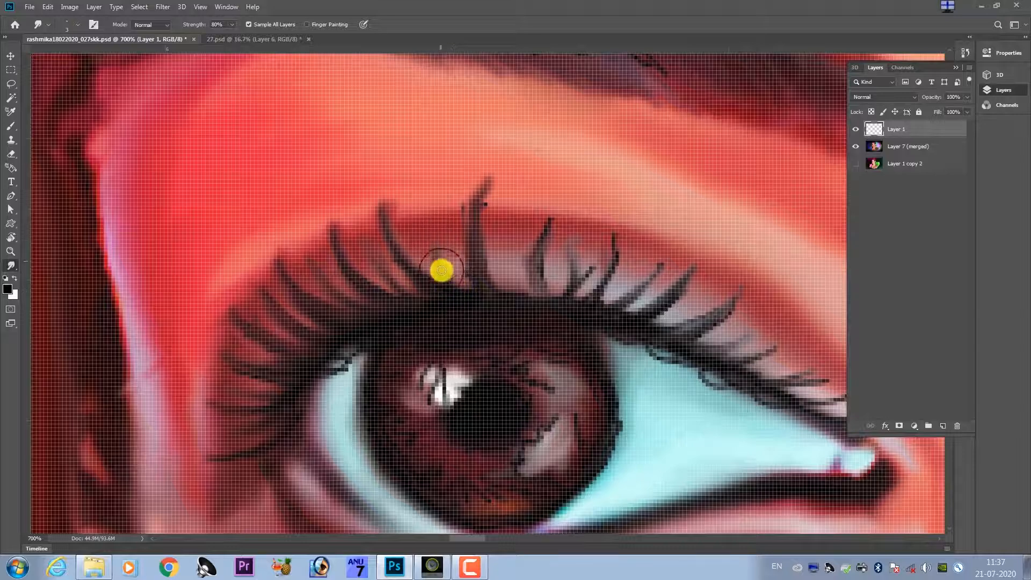
{"action": "left_click_drag", "start_coordinate": [433, 230], "coordinate": [440, 244]}
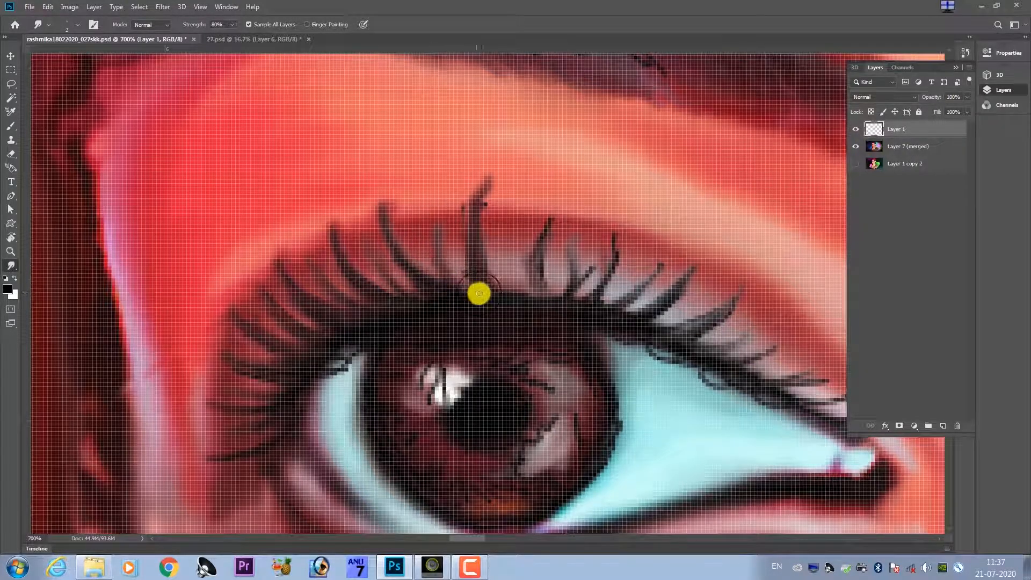
{"action": "mouse_move", "coordinate": [479, 294]}
{"action": "left_mouse_down"}
{"action": "mouse_move", "coordinate": [442, 257]}
{"action": "mouse_move", "coordinate": [460, 254]}
{"action": "mouse_move", "coordinate": [515, 296]}
{"action": "mouse_move", "coordinate": [508, 254]}
{"action": "mouse_move", "coordinate": [501, 292]}
{"action": "mouse_move", "coordinate": [512, 209]}
{"action": "left_mouse_up"}
{"action": "key", "text": "]"}
{"action": "key", "text": "]"}
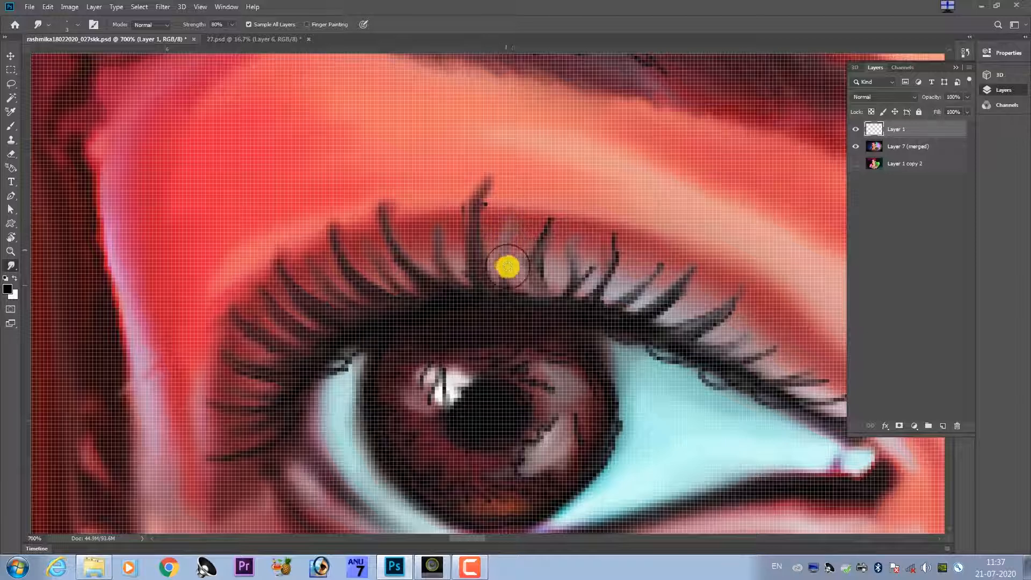
{"action": "mouse_move", "coordinate": [507, 267]}
{"action": "left_mouse_down"}
{"action": "mouse_move", "coordinate": [472, 295]}
{"action": "mouse_move", "coordinate": [558, 309]}
{"action": "mouse_move", "coordinate": [471, 294]}
{"action": "left_mouse_up"}
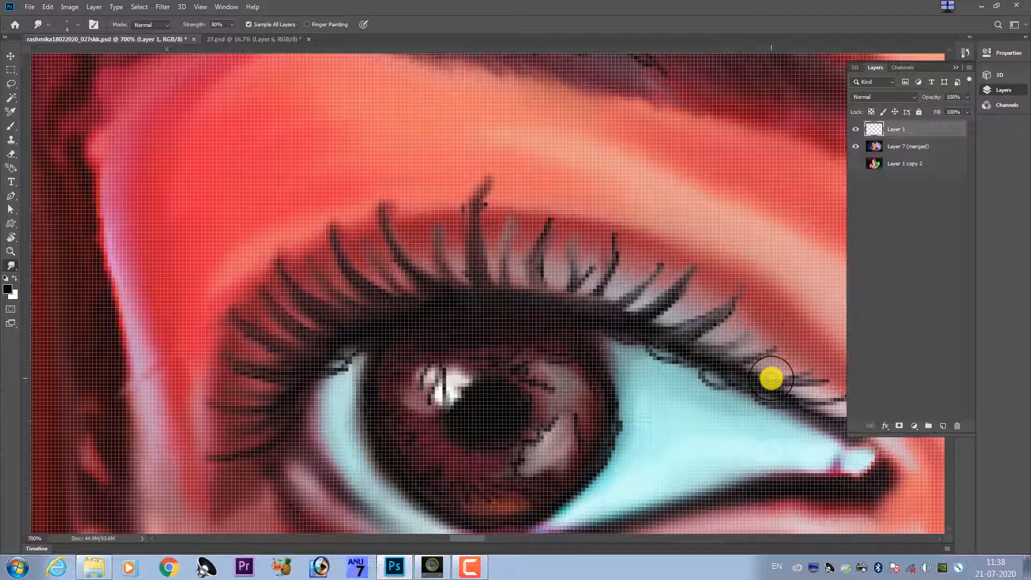
Blend the filler lashes' roots into the dark lid line around the tallest lash of the left-hand eye.
{"action": "scroll", "coordinate": [386, 236], "scroll_direction": "up", "scroll_amount": 4}
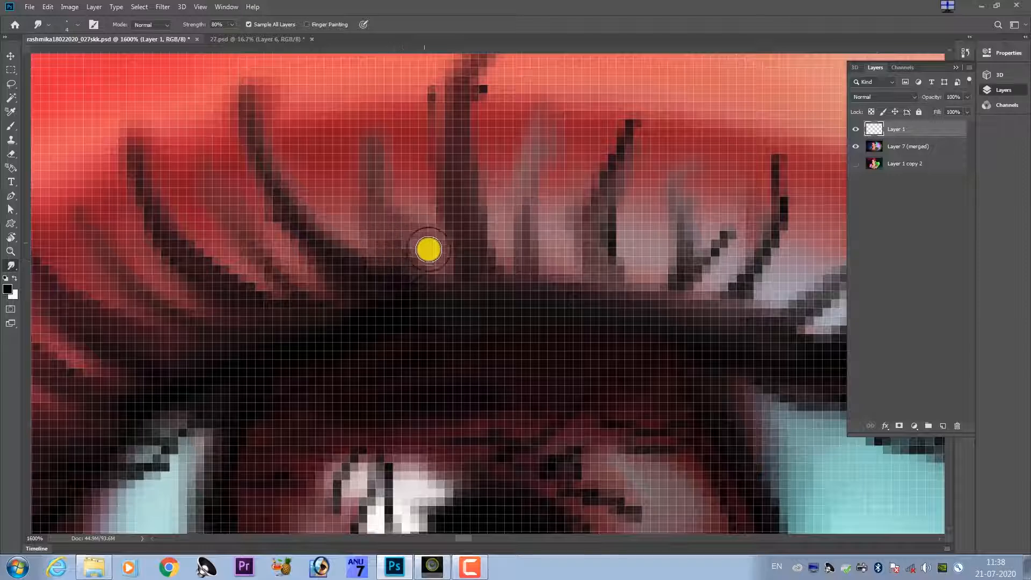
{"action": "left_click_drag", "start_coordinate": [394, 261], "coordinate": [445, 298]}
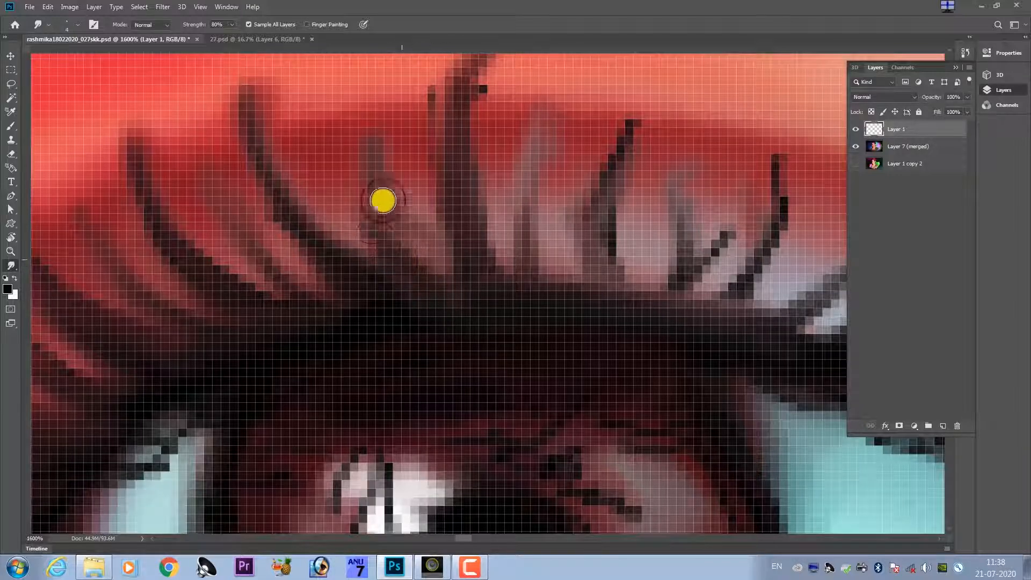
{"action": "right_click", "coordinate": [382, 200]}
{"action": "key", "text": "Escape"}
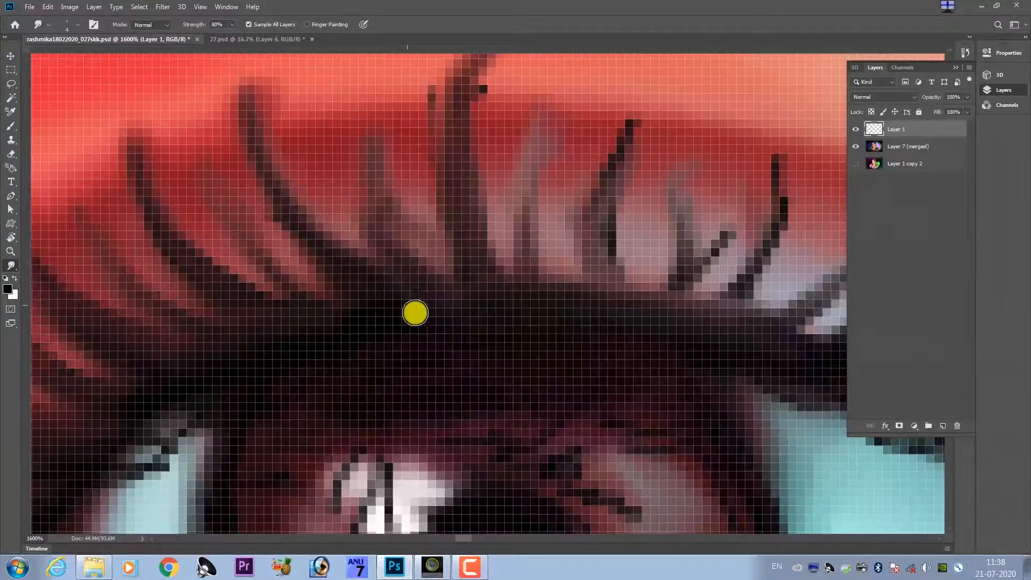
{"action": "mouse_move", "coordinate": [514, 317]}
{"action": "left_mouse_down"}
{"action": "mouse_move", "coordinate": [384, 301]}
{"action": "mouse_move", "coordinate": [478, 329]}
{"action": "mouse_move", "coordinate": [426, 337]}
{"action": "left_mouse_up"}
{"action": "mouse_move", "coordinate": [304, 187]}
{"action": "left_mouse_down"}
{"action": "mouse_move", "coordinate": [306, 214]}
{"action": "mouse_move", "coordinate": [293, 172]}
{"action": "mouse_move", "coordinate": [304, 186]}
{"action": "left_mouse_up"}
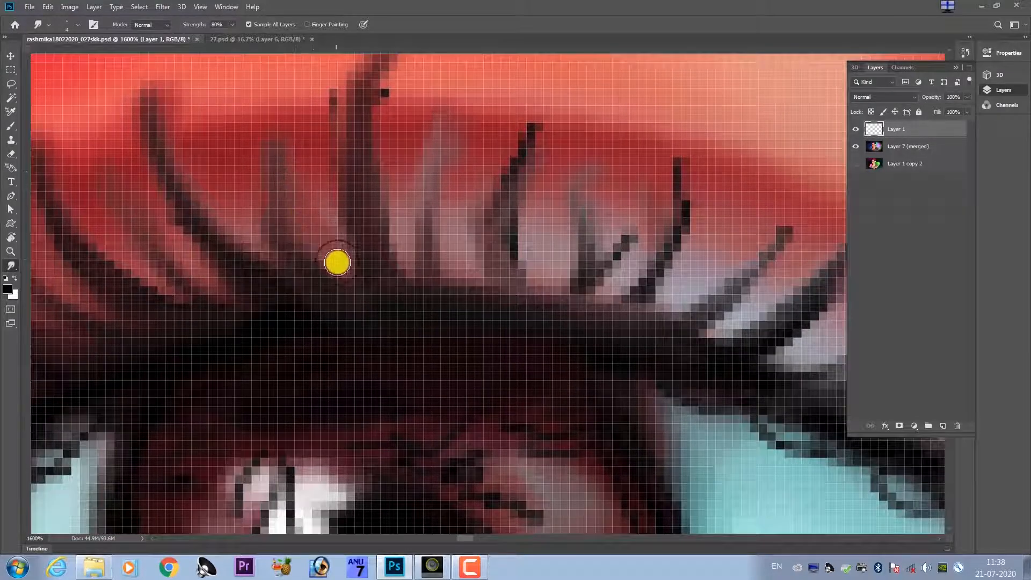
{"action": "left_click_drag", "start_coordinate": [335, 262], "coordinate": [339, 234]}
{"action": "left_click_drag", "start_coordinate": [442, 217], "coordinate": [432, 237]}
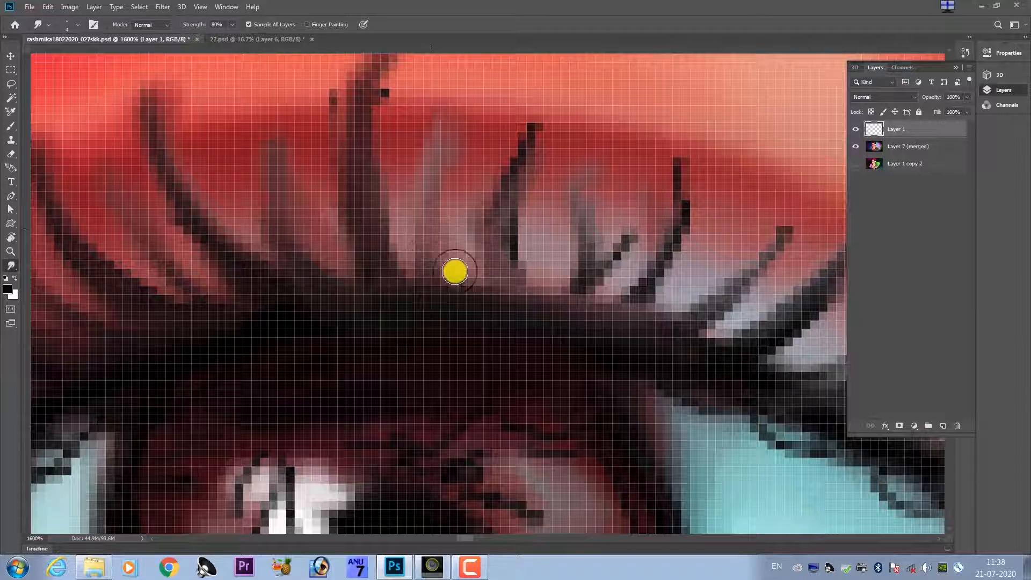
Widen the faint lash on the inner side of the tallest lash and smear skin tone around the tallest lash's stray specks.
{"action": "mouse_move", "coordinate": [455, 271]}
{"action": "left_mouse_down"}
{"action": "mouse_move", "coordinate": [439, 198]}
{"action": "mouse_move", "coordinate": [458, 143]}
{"action": "left_mouse_up"}
{"action": "left_click_drag", "start_coordinate": [434, 178], "coordinate": [448, 277]}
{"action": "left_click_drag", "start_coordinate": [432, 183], "coordinate": [400, 196]}
{"action": "mouse_move", "coordinate": [421, 152]}
{"action": "left_mouse_down"}
{"action": "mouse_move", "coordinate": [404, 226]}
{"action": "mouse_move", "coordinate": [444, 143]}
{"action": "mouse_move", "coordinate": [402, 226]}
{"action": "mouse_move", "coordinate": [411, 196]}
{"action": "mouse_move", "coordinate": [405, 256]}
{"action": "left_mouse_up"}
{"action": "mouse_move", "coordinate": [383, 112]}
{"action": "left_mouse_down"}
{"action": "mouse_move", "coordinate": [338, 173]}
{"action": "mouse_move", "coordinate": [412, 98]}
{"action": "mouse_move", "coordinate": [351, 158]}
{"action": "mouse_move", "coordinate": [344, 263]}
{"action": "left_mouse_up"}
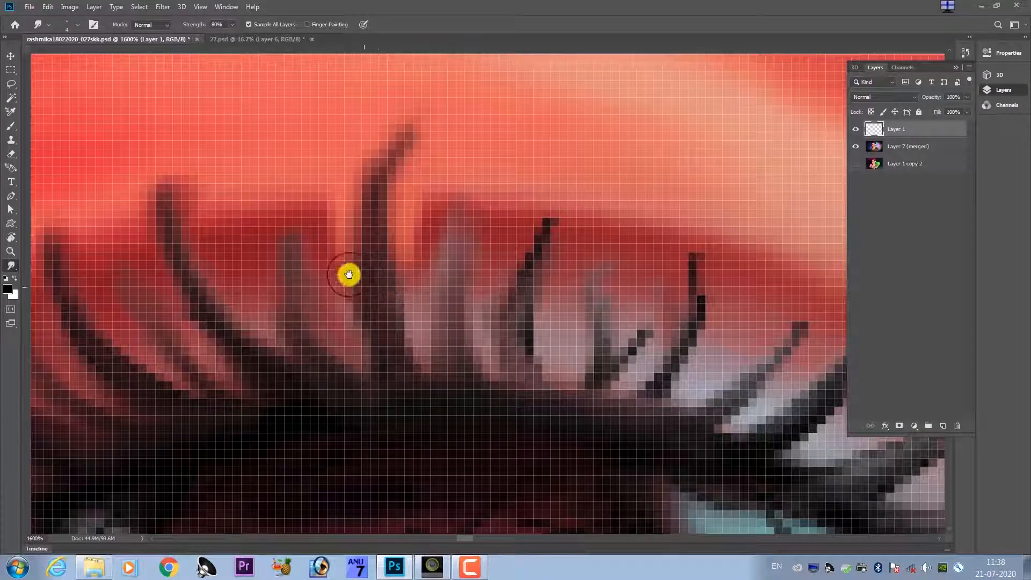
Erase the smeared skin tone around the left-hand eye's tallest lash with a small Eraser brush.
{"action": "scroll", "coordinate": [378, 295], "scroll_direction": "down", "scroll_amount": 8}
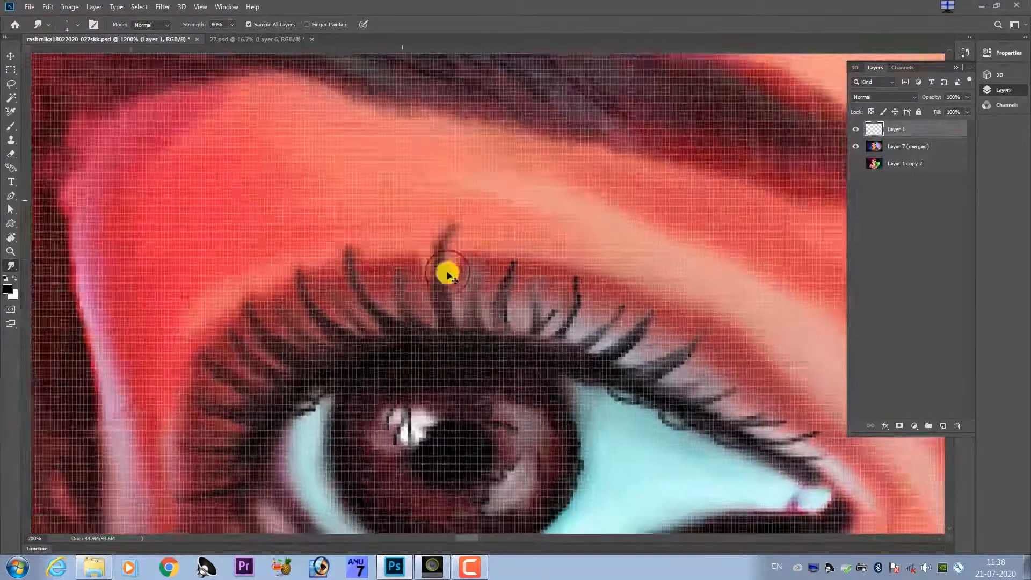
{"action": "scroll", "coordinate": [467, 310], "scroll_direction": "down", "scroll_amount": 4}
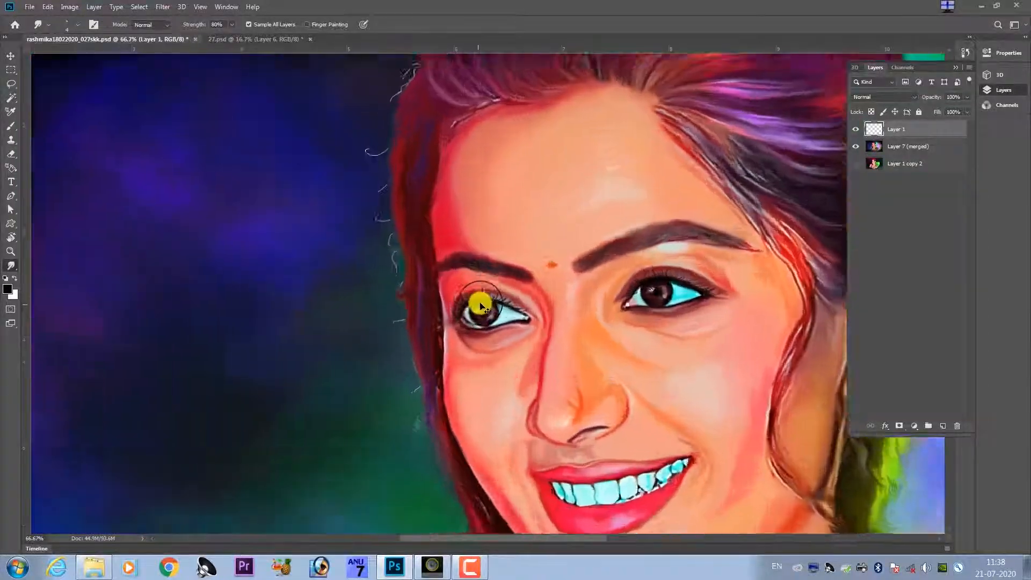
{"action": "scroll", "coordinate": [462, 301], "scroll_direction": "up", "scroll_amount": 6}
{"action": "key", "text": "e"}
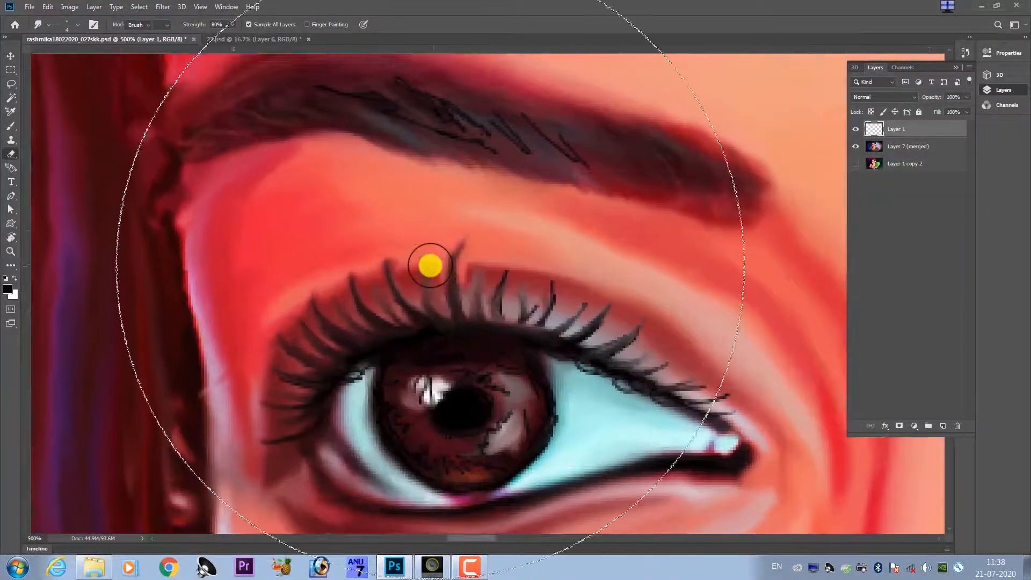
{"action": "key", "text": "bracketleft"}
{"action": "key", "text": "bracketleft"}
{"action": "key", "text": "bracketleft"}
{"action": "key", "text": "bracketleft"}
{"action": "key", "text": "bracketleft"}
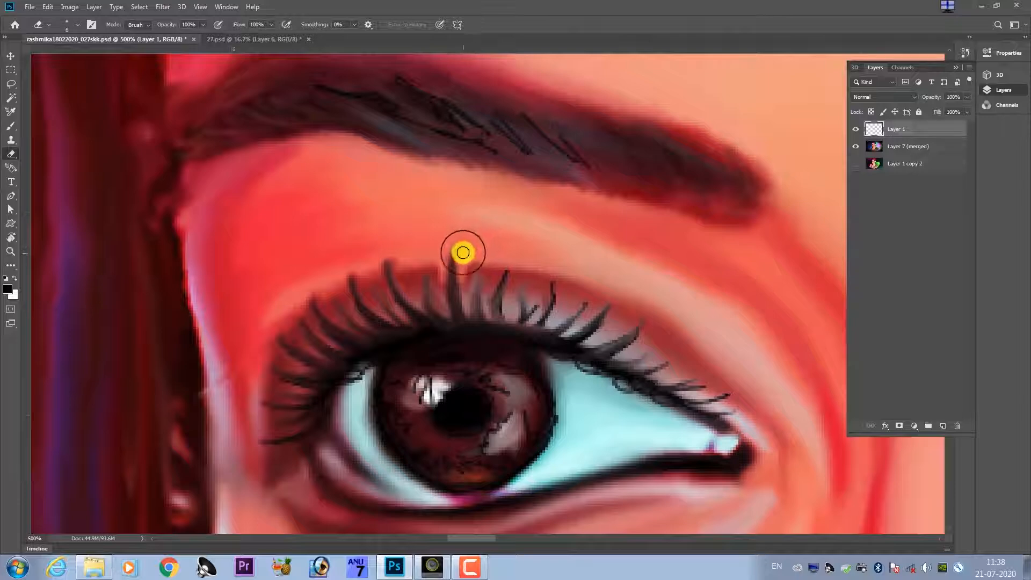
{"action": "left_click_drag", "start_coordinate": [464, 262], "coordinate": [464, 267]}
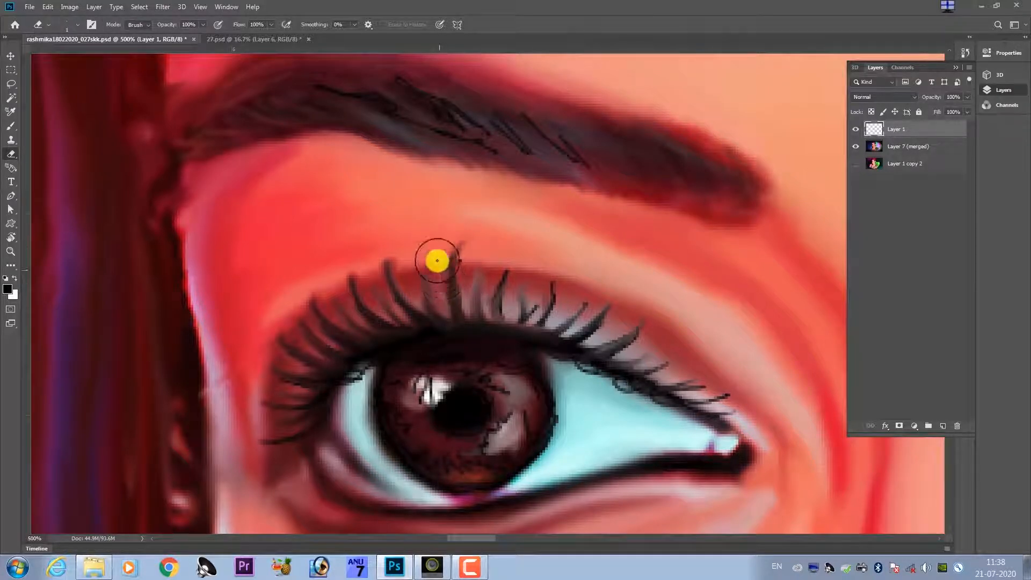
{"action": "left_click_drag", "start_coordinate": [446, 328], "coordinate": [460, 306]}
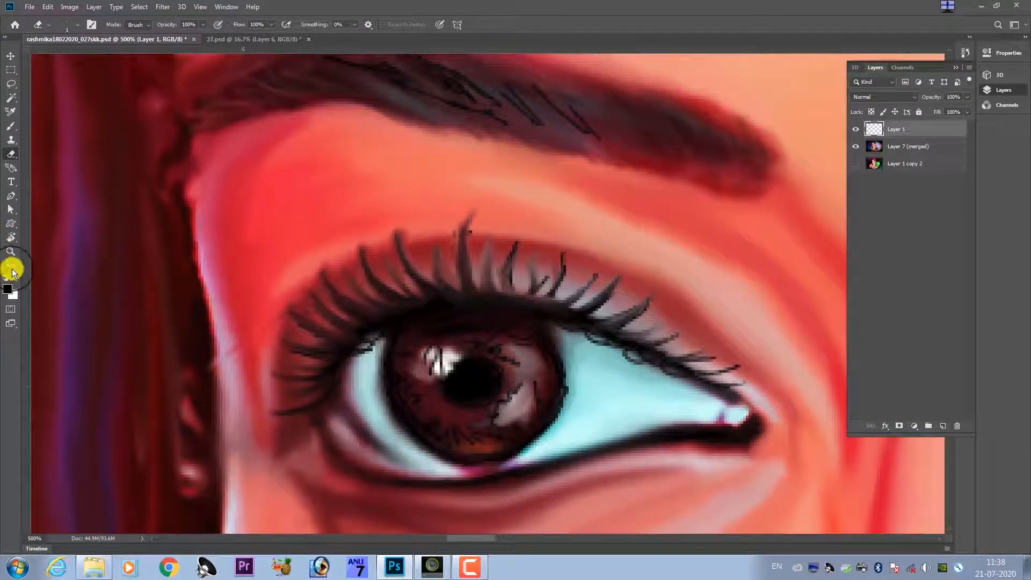
Return to the Smudge tool and blend the lash roots just past the left-hand eye's iris toward the inner corner.
{"action": "left_click", "coordinate": [12, 269]}
{"action": "left_click", "coordinate": [85, 444]}
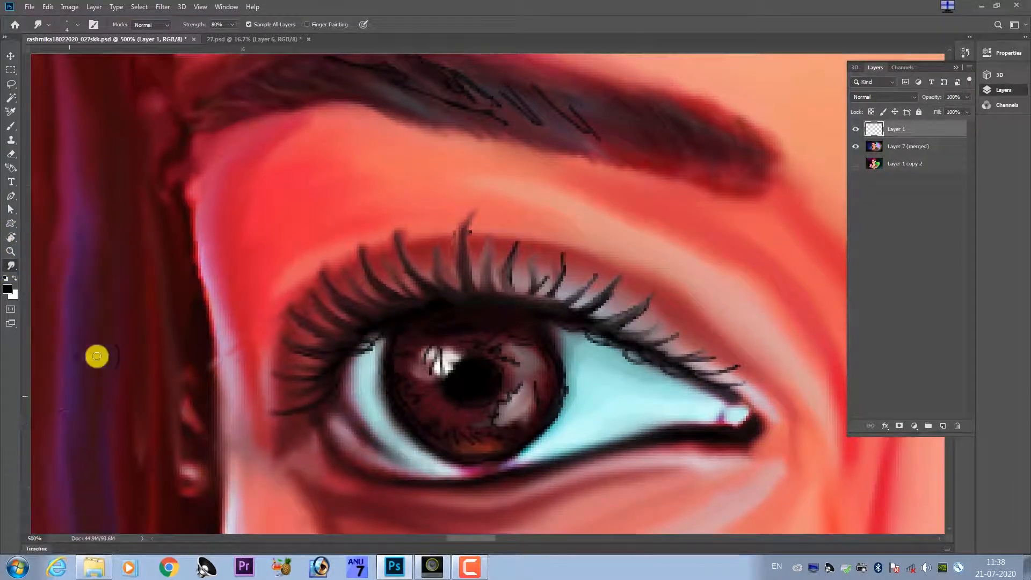
{"action": "left_click_drag", "start_coordinate": [460, 205], "coordinate": [483, 172]}
{"action": "key", "text": "ctrl+plus"}
{"action": "key", "text": "ctrl+plus"}
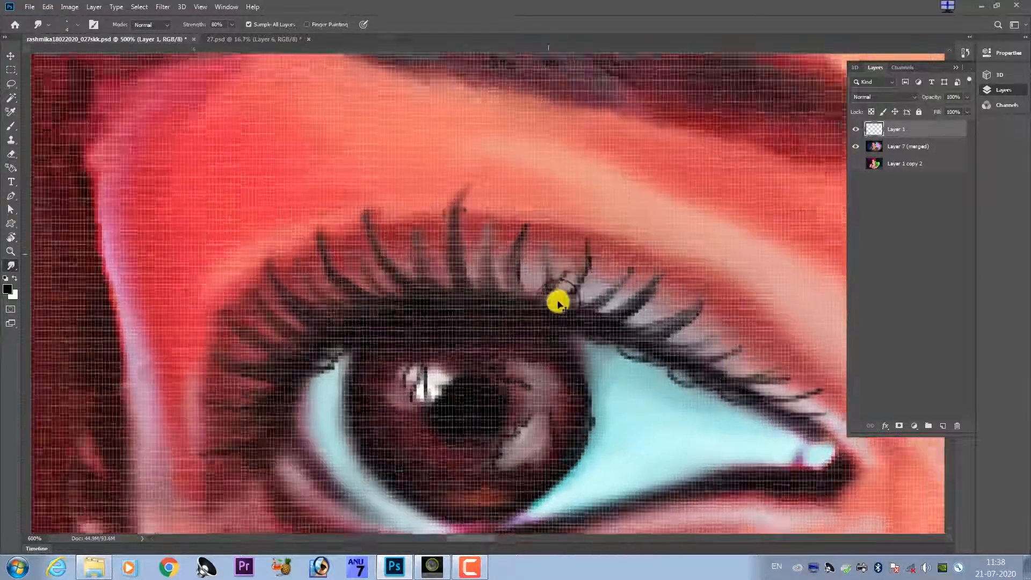
{"action": "left_click_drag", "start_coordinate": [555, 301], "coordinate": [470, 315]}
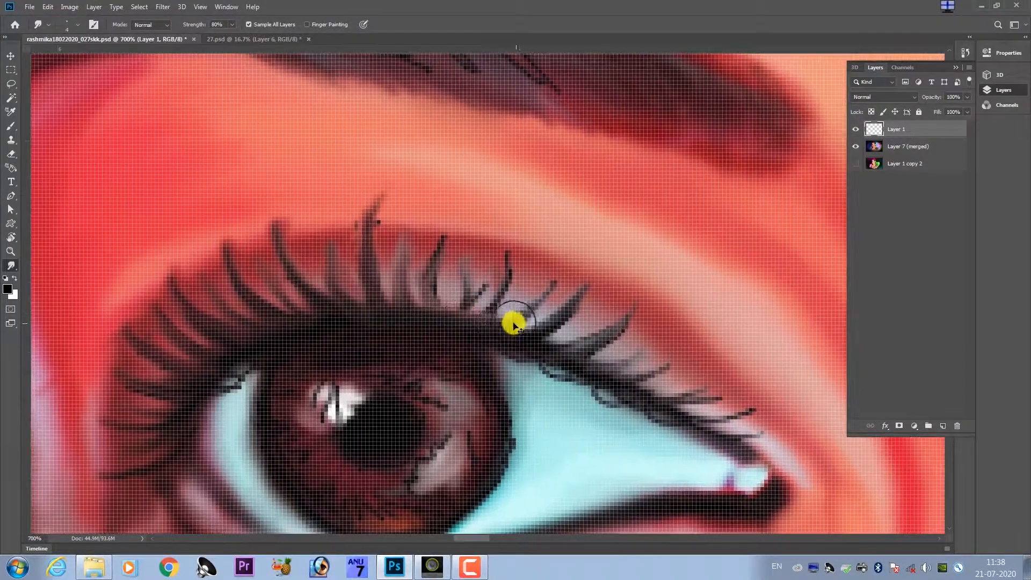
{"action": "key", "text": "ctrl+plus"}
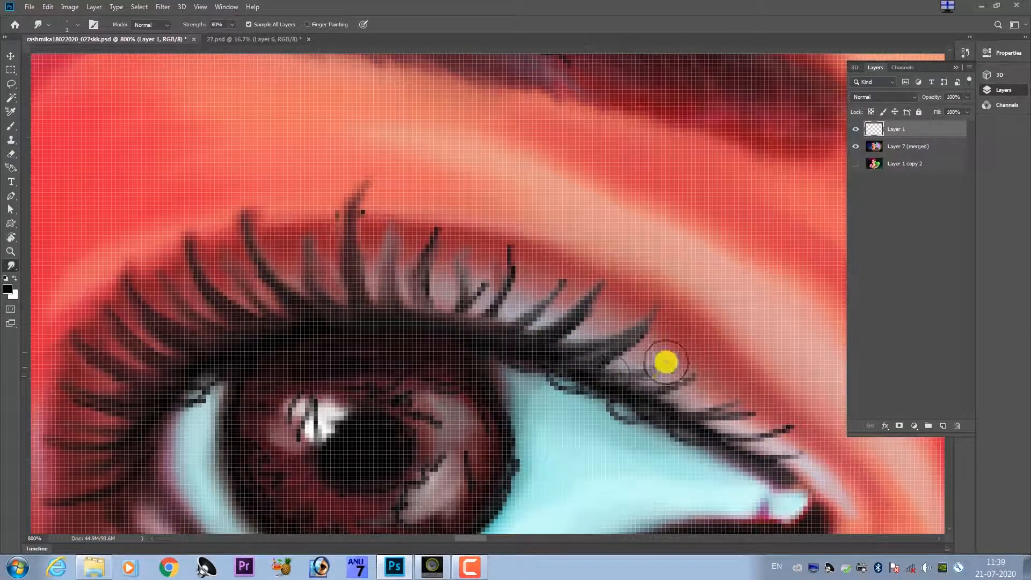
Smudge the short lashes nearest the left-hand eye's inner corner outward into soft tips, adjusting the brush size between strokes.
{"action": "key", "text": "bracketright"}
{"action": "key", "text": "bracketright"}
{"action": "left_click_drag", "start_coordinate": [621, 375], "coordinate": [686, 352]}
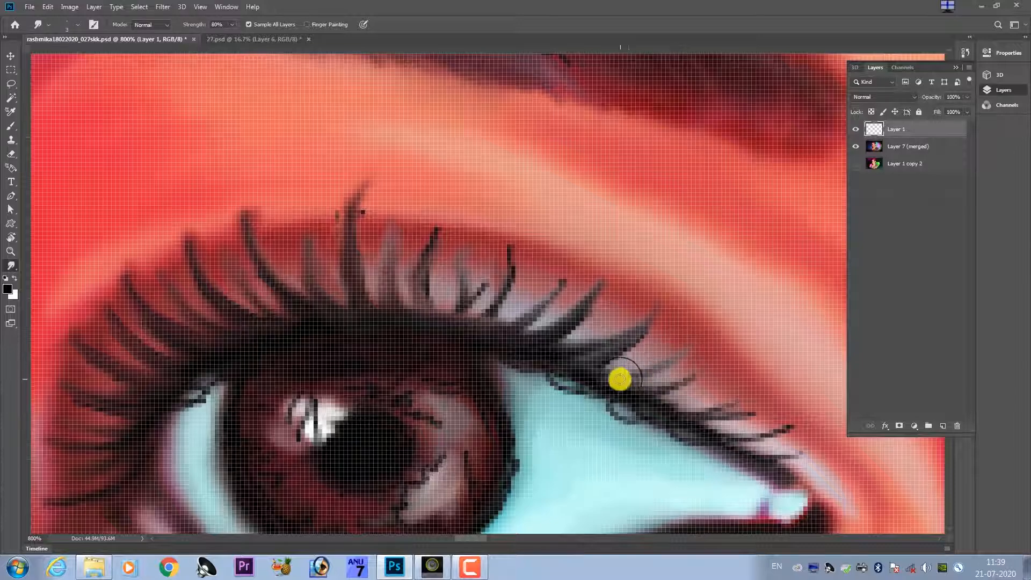
{"action": "key", "text": "bracketleft"}
{"action": "left_click_drag", "start_coordinate": [667, 388], "coordinate": [708, 373]}
{"action": "mouse_move", "coordinate": [654, 394]}
{"action": "left_mouse_down"}
{"action": "mouse_move", "coordinate": [695, 408]}
{"action": "mouse_move", "coordinate": [689, 400]}
{"action": "mouse_move", "coordinate": [732, 394]}
{"action": "mouse_move", "coordinate": [689, 416]}
{"action": "mouse_move", "coordinate": [753, 413]}
{"action": "mouse_move", "coordinate": [712, 425]}
{"action": "mouse_move", "coordinate": [728, 433]}
{"action": "mouse_move", "coordinate": [772, 421]}
{"action": "mouse_move", "coordinate": [731, 436]}
{"action": "mouse_move", "coordinate": [790, 422]}
{"action": "left_mouse_up"}
{"action": "key", "text": "bracketright"}
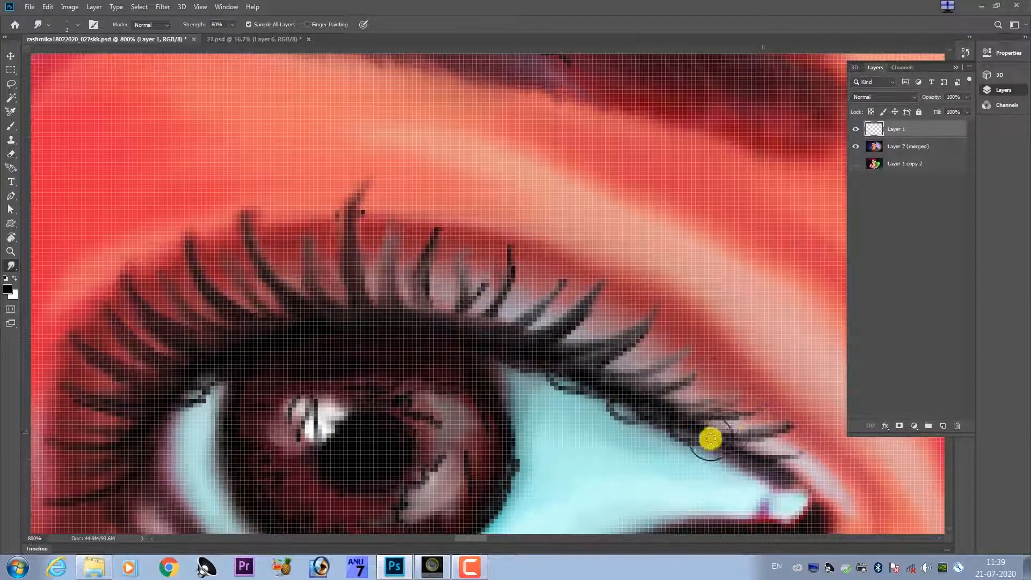
Smudge the left-hand eye's innermost lash outward and soften the lashes midway between the iris and inner corner, varying the brush size.
{"action": "mouse_move", "coordinate": [711, 438]}
{"action": "left_mouse_down"}
{"action": "mouse_move", "coordinate": [794, 447]}
{"action": "mouse_move", "coordinate": [773, 454]}
{"action": "mouse_move", "coordinate": [823, 448]}
{"action": "left_mouse_up"}
{"action": "key", "text": "bracketleft"}
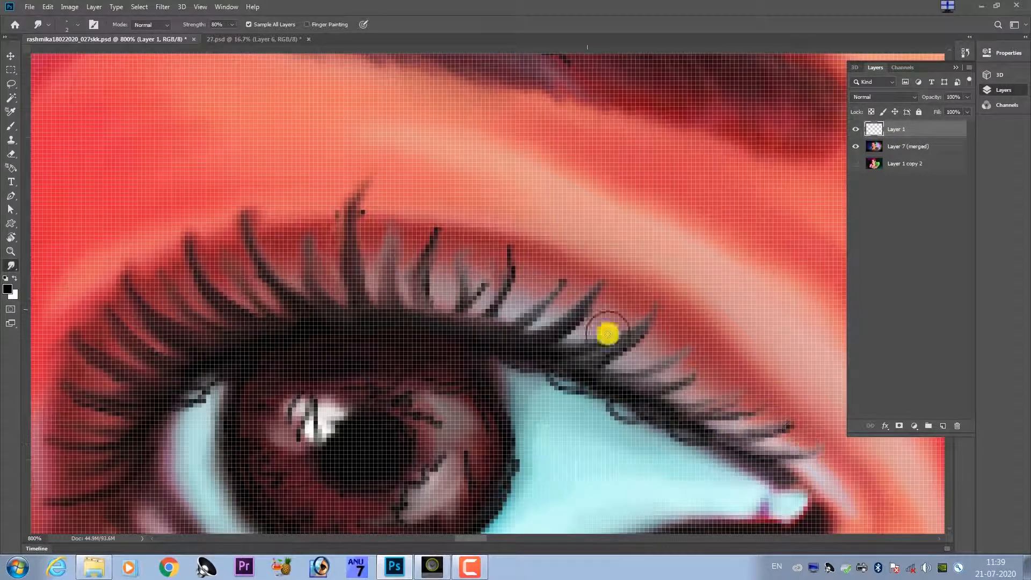
{"action": "left_click_drag", "start_coordinate": [619, 353], "coordinate": [639, 333]}
{"action": "key", "text": "bracketright"}
{"action": "mouse_move", "coordinate": [596, 361]}
{"action": "left_mouse_down"}
{"action": "mouse_move", "coordinate": [636, 371]}
{"action": "mouse_move", "coordinate": [683, 353]}
{"action": "left_mouse_up"}
Soften the left-hand eye's lashes above the iris's inner edge and the faint lash just outside the tallest one, adjusting the Smudge brush size.
{"action": "key", "text": "bracketleft"}
{"action": "left_click_drag", "start_coordinate": [596, 317], "coordinate": [553, 331]}
{"action": "mouse_move", "coordinate": [552, 331]}
{"action": "left_mouse_down"}
{"action": "mouse_move", "coordinate": [575, 321]}
{"action": "mouse_move", "coordinate": [544, 339]}
{"action": "mouse_move", "coordinate": [561, 265]}
{"action": "mouse_move", "coordinate": [546, 293]}
{"action": "mouse_move", "coordinate": [551, 284]}
{"action": "mouse_move", "coordinate": [514, 263]}
{"action": "mouse_move", "coordinate": [494, 312]}
{"action": "mouse_move", "coordinate": [507, 297]}
{"action": "mouse_move", "coordinate": [485, 321]}
{"action": "mouse_move", "coordinate": [502, 288]}
{"action": "mouse_move", "coordinate": [474, 321]}
{"action": "mouse_move", "coordinate": [507, 289]}
{"action": "mouse_move", "coordinate": [458, 303]}
{"action": "mouse_move", "coordinate": [459, 270]}
{"action": "mouse_move", "coordinate": [472, 251]}
{"action": "mouse_move", "coordinate": [450, 253]}
{"action": "mouse_move", "coordinate": [445, 236]}
{"action": "mouse_move", "coordinate": [431, 244]}
{"action": "mouse_move", "coordinate": [433, 234]}
{"action": "mouse_move", "coordinate": [431, 306]}
{"action": "mouse_move", "coordinate": [416, 319]}
{"action": "mouse_move", "coordinate": [469, 300]}
{"action": "left_mouse_up"}
{"action": "key", "text": "bracketright"}
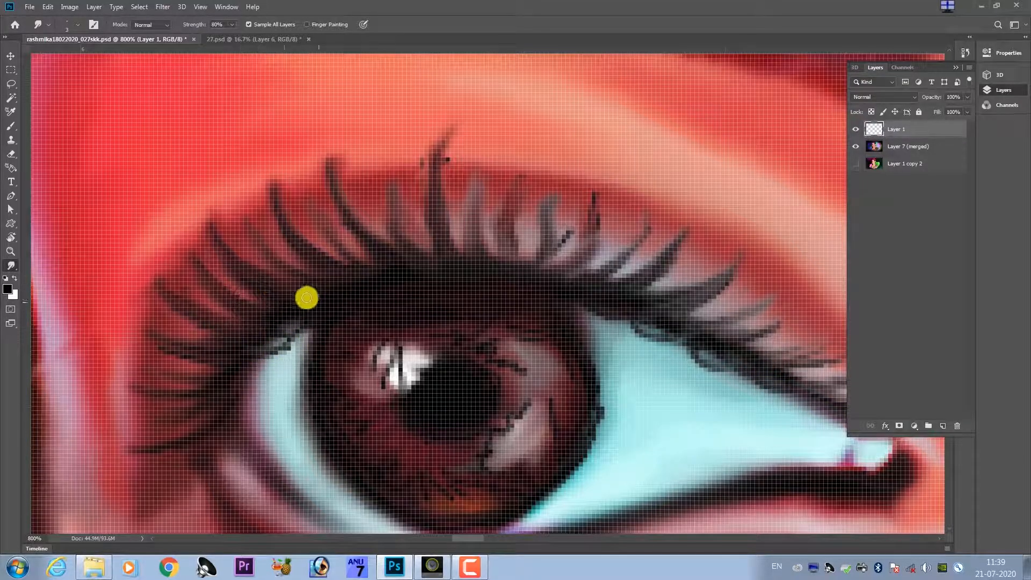
{"action": "key", "text": "bracketright"}
{"action": "mouse_move", "coordinate": [381, 212]}
{"action": "left_mouse_down"}
{"action": "mouse_move", "coordinate": [388, 186]}
{"action": "mouse_move", "coordinate": [401, 216]}
{"action": "mouse_move", "coordinate": [398, 177]}
{"action": "mouse_move", "coordinate": [388, 204]}
{"action": "left_mouse_up"}
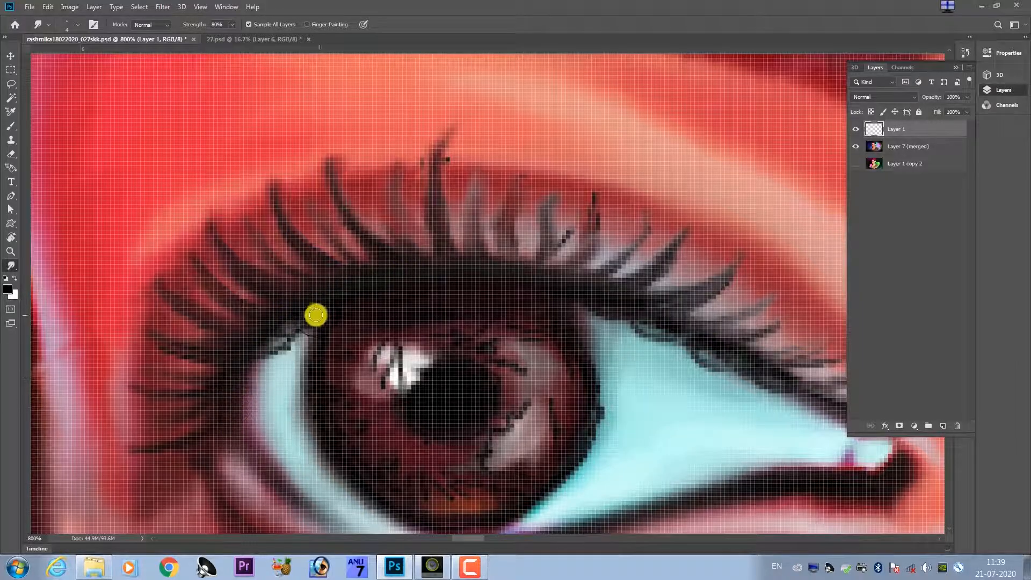
Examine the left-hand eye within the whole portrait and up close, then compare the right-hand eye with Layer 1 hidden and shown.
{"action": "scroll", "coordinate": [333, 289], "scroll_direction": "down", "scroll_amount": 10}
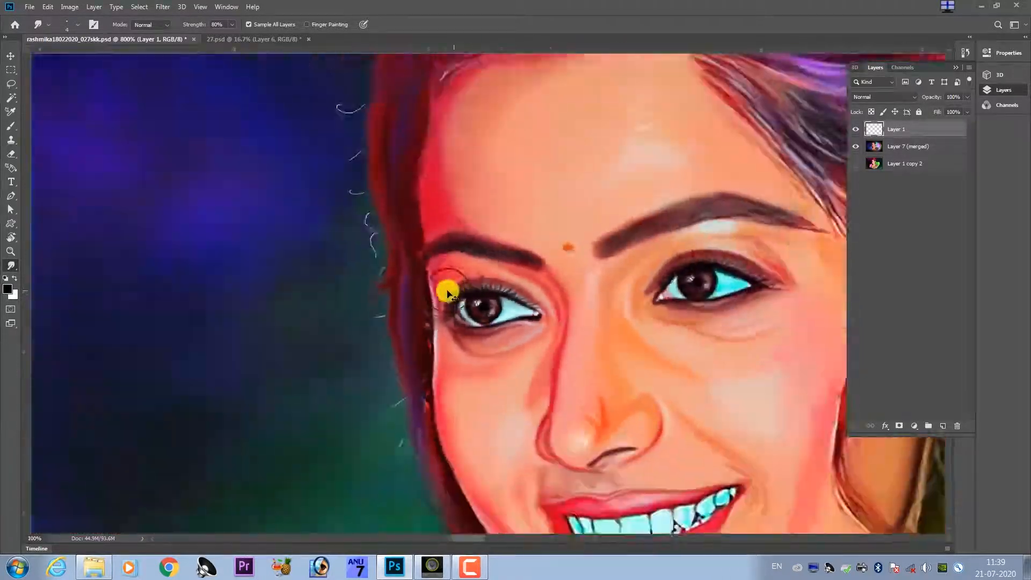
{"action": "scroll", "coordinate": [440, 298], "scroll_direction": "down", "scroll_amount": 1}
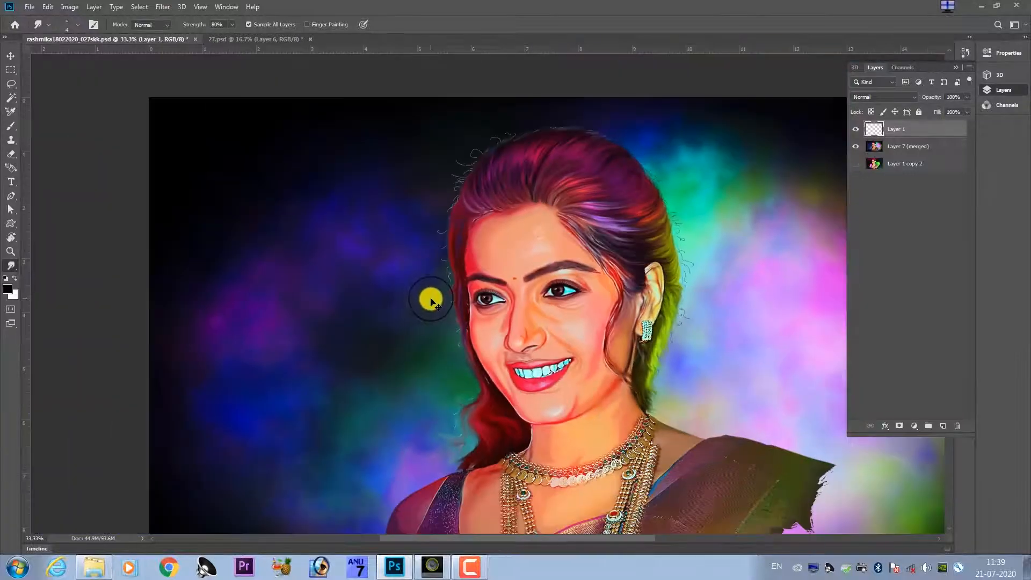
{"action": "scroll", "coordinate": [473, 297], "scroll_direction": "up", "scroll_amount": 3}
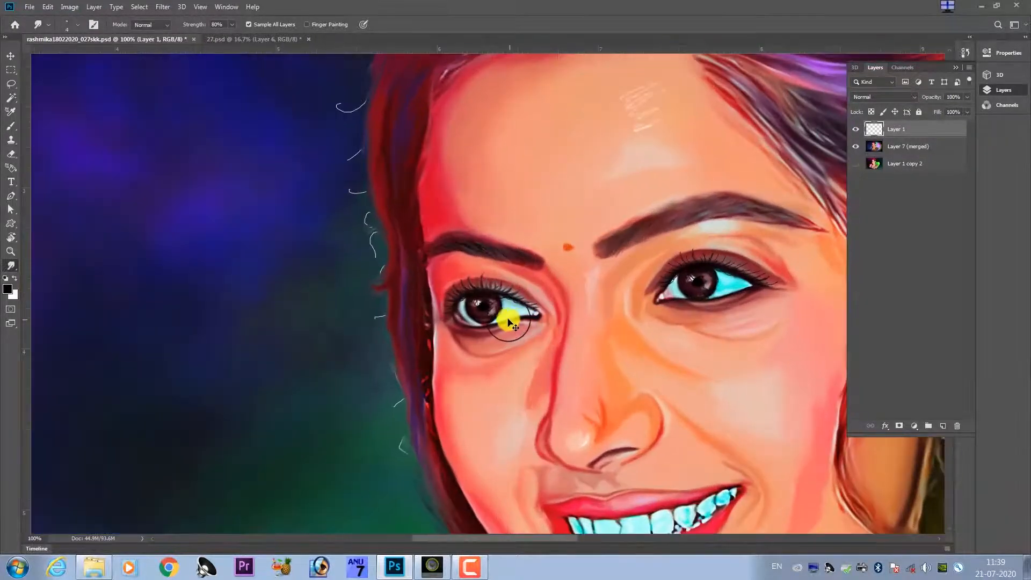
{"action": "scroll", "coordinate": [499, 321], "scroll_direction": "up", "scroll_amount": 4}
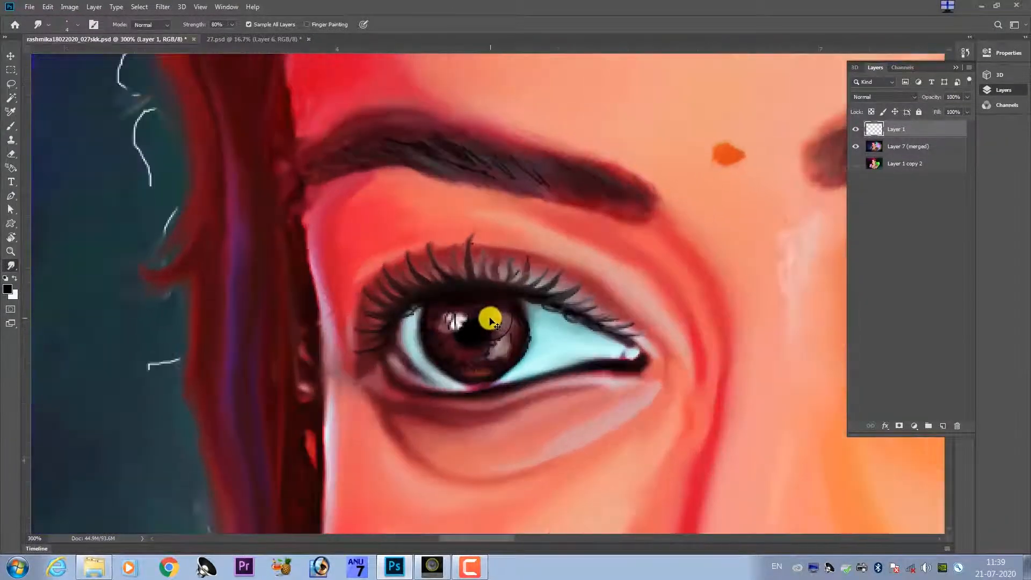
{"action": "scroll", "coordinate": [489, 321], "scroll_direction": "down", "scroll_amount": 4}
{"action": "scroll", "coordinate": [644, 290], "scroll_direction": "up", "scroll_amount": 4}
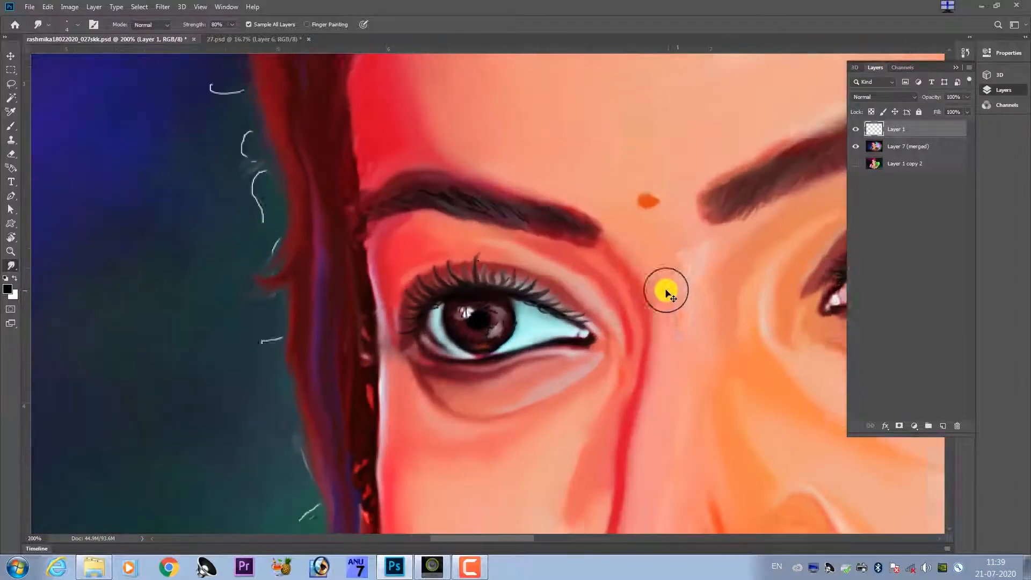
{"action": "left_click_drag", "start_coordinate": [635, 281], "coordinate": [539, 313]}
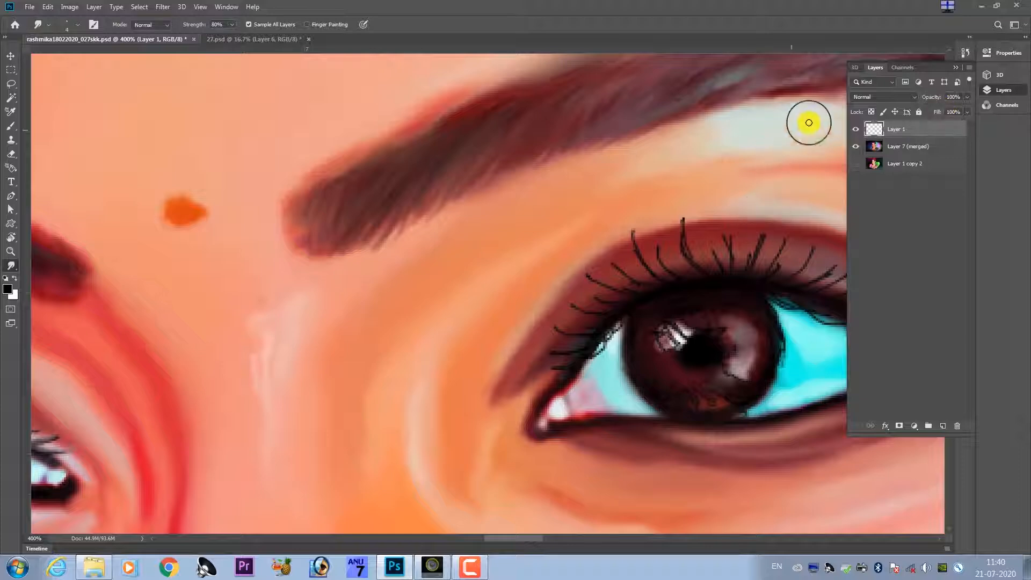
{"action": "left_click", "coordinate": [856, 129]}
{"action": "left_click", "coordinate": [856, 129]}
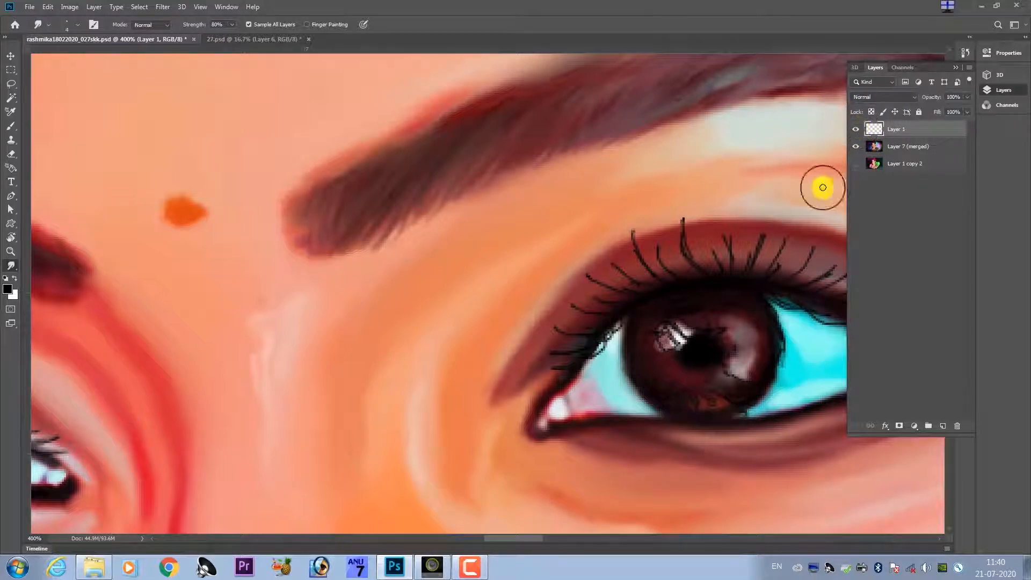
Smudge the right-hand eye's outer-corner lashes outward into thicker, soft-tipped strokes, enlarging the brush partway through.
{"action": "left_click_drag", "start_coordinate": [606, 277], "coordinate": [382, 286]}
{"action": "left_click_drag", "start_coordinate": [656, 212], "coordinate": [573, 182]}
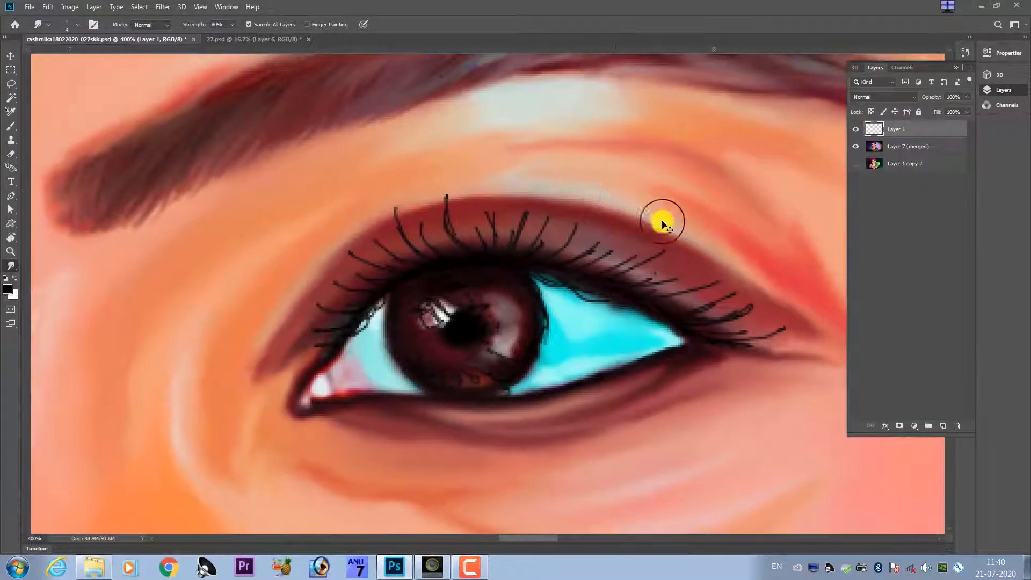
{"action": "key", "text": "ctrl+plus"}
{"action": "key", "text": "ctrl+plus"}
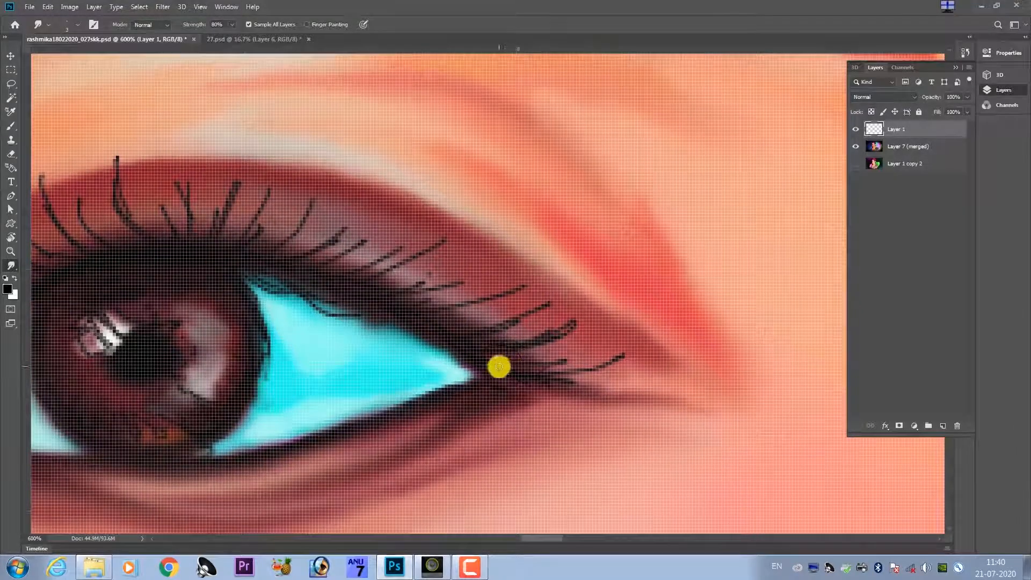
{"action": "left_click_drag", "start_coordinate": [571, 380], "coordinate": [630, 350]}
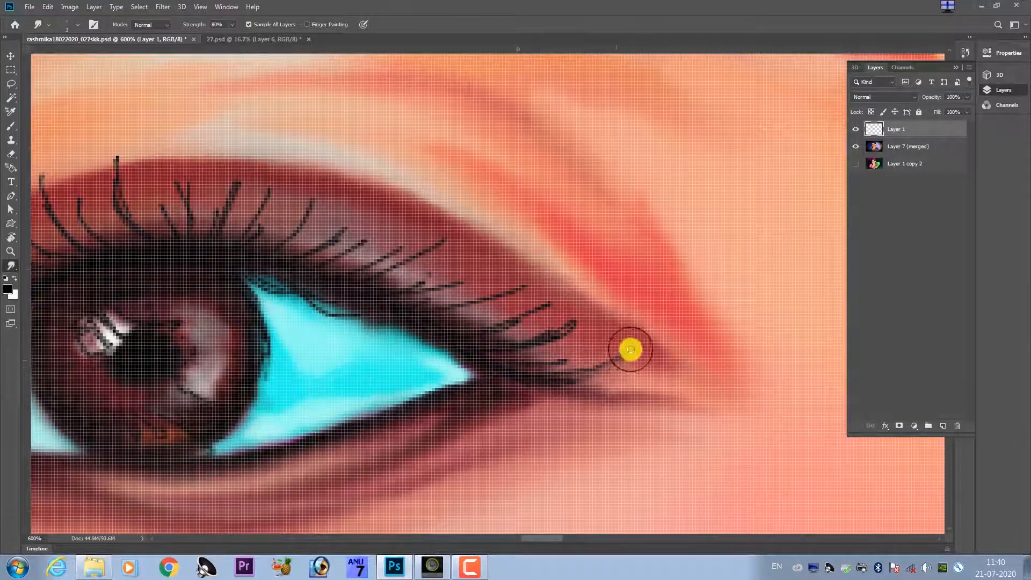
{"action": "mouse_move", "coordinate": [529, 362]}
{"action": "left_mouse_down"}
{"action": "mouse_move", "coordinate": [591, 343]}
{"action": "mouse_move", "coordinate": [509, 362]}
{"action": "mouse_move", "coordinate": [598, 341]}
{"action": "left_mouse_up"}
{"action": "key", "text": "bracketright"}
{"action": "key", "text": "bracketright"}
{"action": "mouse_move", "coordinate": [505, 348]}
{"action": "left_mouse_down"}
{"action": "mouse_move", "coordinate": [565, 327]}
{"action": "mouse_move", "coordinate": [498, 344]}
{"action": "mouse_move", "coordinate": [482, 337]}
{"action": "mouse_move", "coordinate": [528, 339]}
{"action": "mouse_move", "coordinate": [547, 315]}
{"action": "left_mouse_up"}
{"action": "left_click_drag", "start_coordinate": [483, 333], "coordinate": [534, 299]}
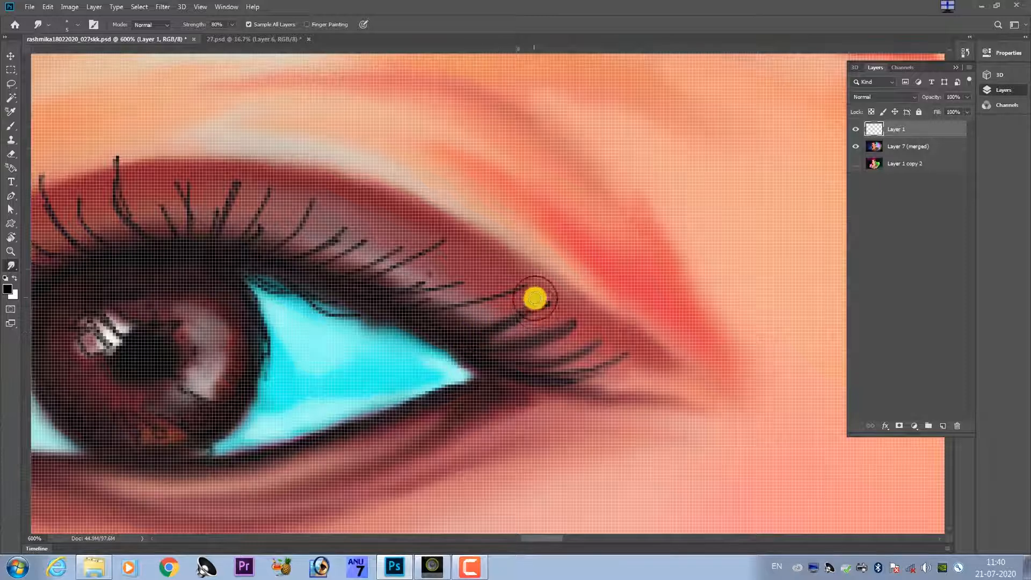
Smudge the right-hand eye's upper lashes over the outer part of the eye white into soft outward strokes.
{"action": "mouse_move", "coordinate": [408, 309]}
{"action": "left_mouse_down"}
{"action": "mouse_move", "coordinate": [509, 288]}
{"action": "mouse_move", "coordinate": [464, 289]}
{"action": "left_mouse_up"}
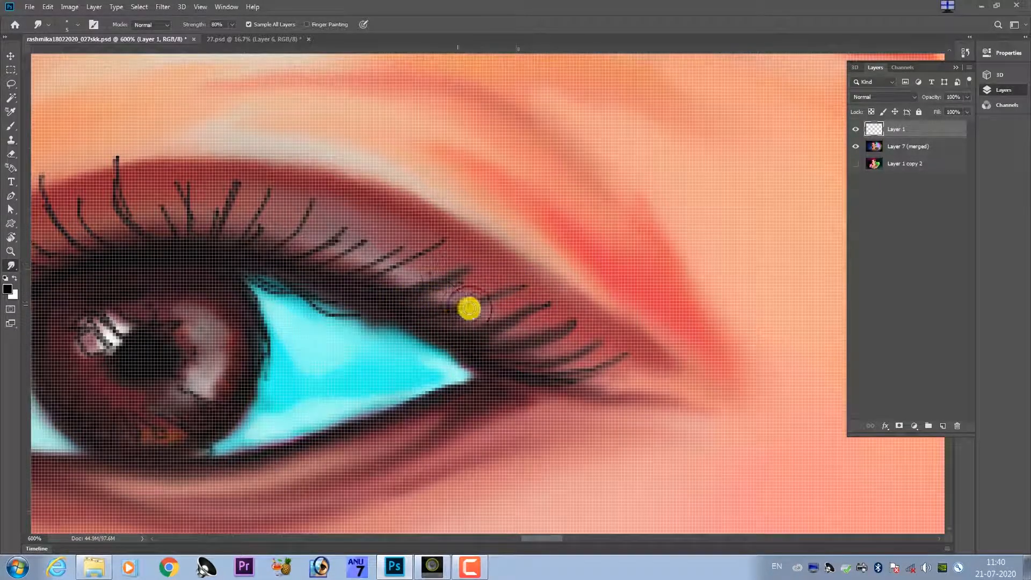
{"action": "left_click_drag", "start_coordinate": [426, 306], "coordinate": [497, 274]}
{"action": "left_click_drag", "start_coordinate": [458, 325], "coordinate": [474, 340]}
{"action": "mouse_move", "coordinate": [386, 301]}
{"action": "left_mouse_down"}
{"action": "mouse_move", "coordinate": [457, 249]}
{"action": "mouse_move", "coordinate": [364, 287]}
{"action": "mouse_move", "coordinate": [418, 241]}
{"action": "mouse_move", "coordinate": [361, 287]}
{"action": "mouse_move", "coordinate": [438, 283]}
{"action": "left_mouse_up"}
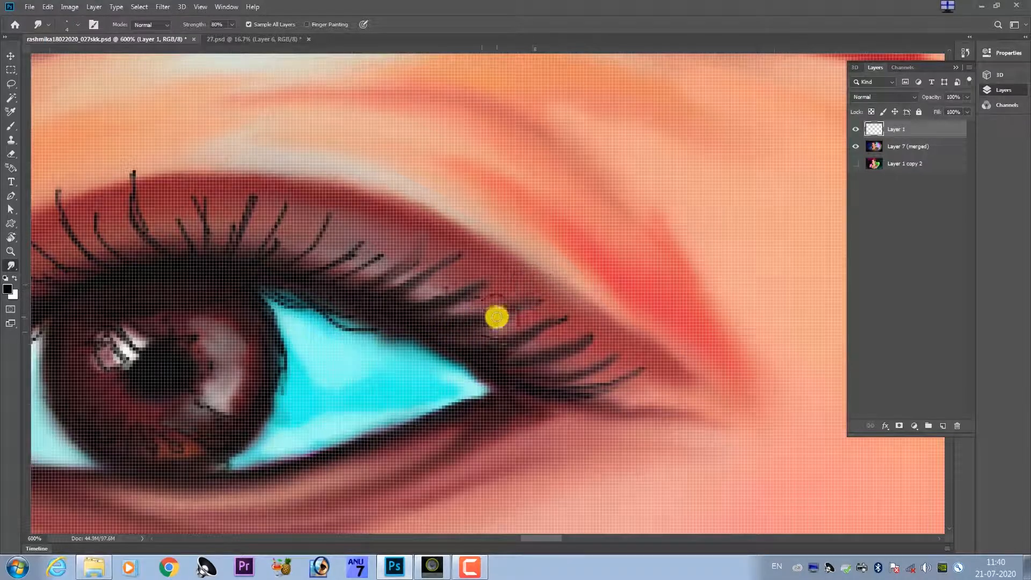
Soften and thicken the right-hand eye's upper lashes around the outer edge of the iris with the Smudge tool.
{"action": "key", "text": "h"}
{"action": "left_click_drag", "start_coordinate": [484, 343], "coordinate": [423, 342]}
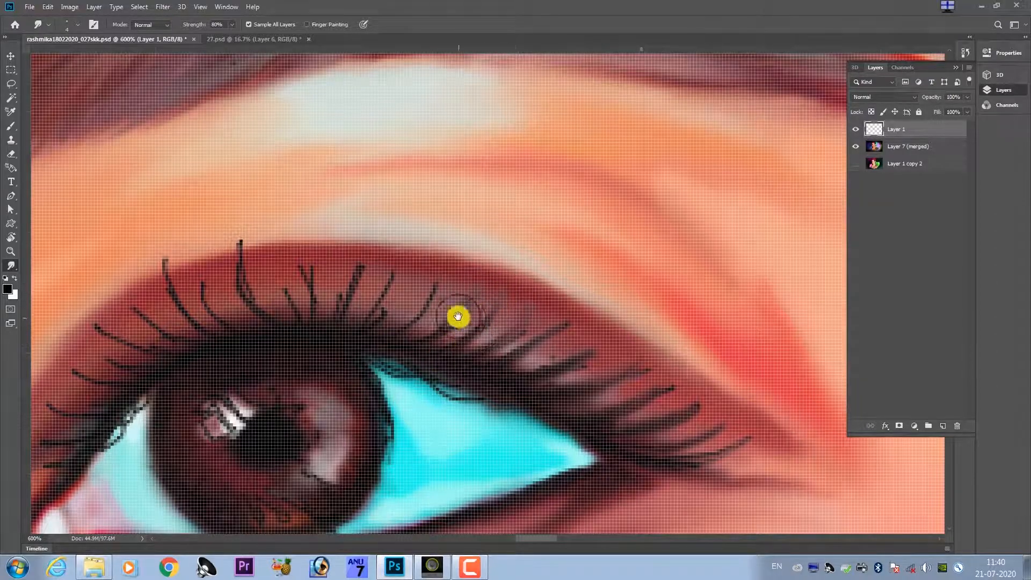
{"action": "left_click_drag", "start_coordinate": [458, 317], "coordinate": [524, 338]}
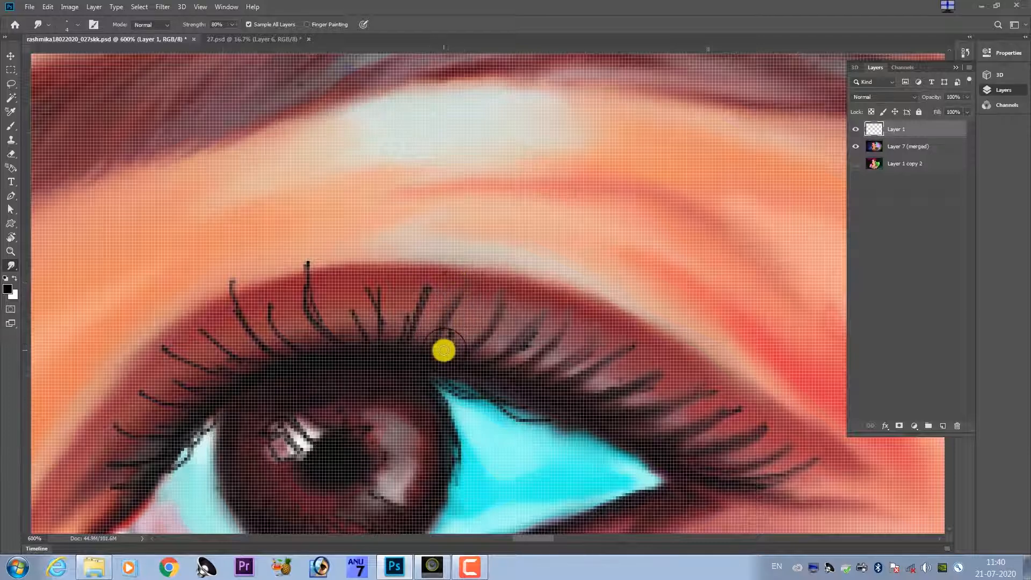
{"action": "left_click_drag", "start_coordinate": [451, 314], "coordinate": [554, 360]}
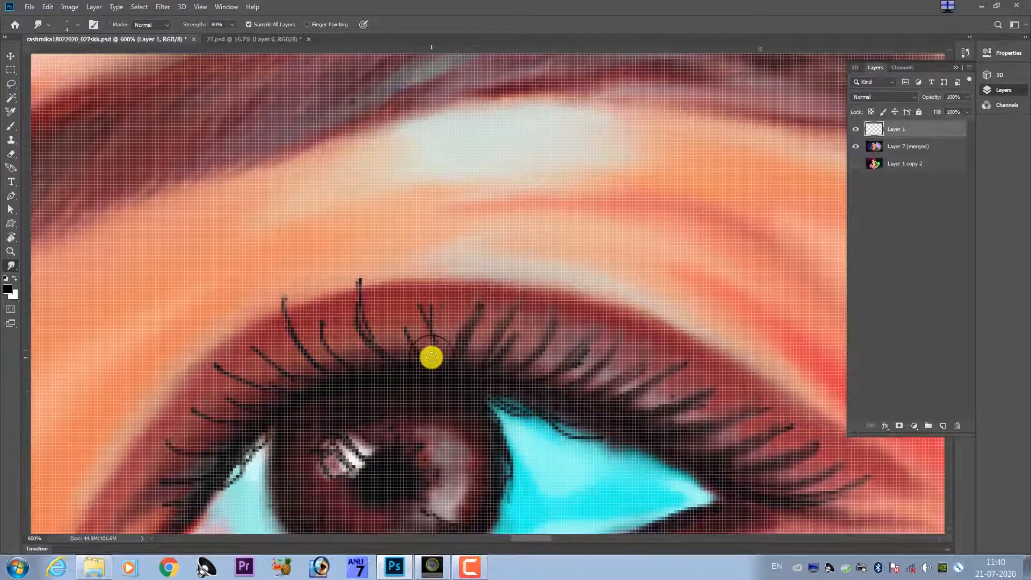
Smudge the right-hand eye's lashes above the middle and inner side of the iris into thicker, tapered strokes.
{"action": "left_click_drag", "start_coordinate": [400, 336], "coordinate": [470, 340]}
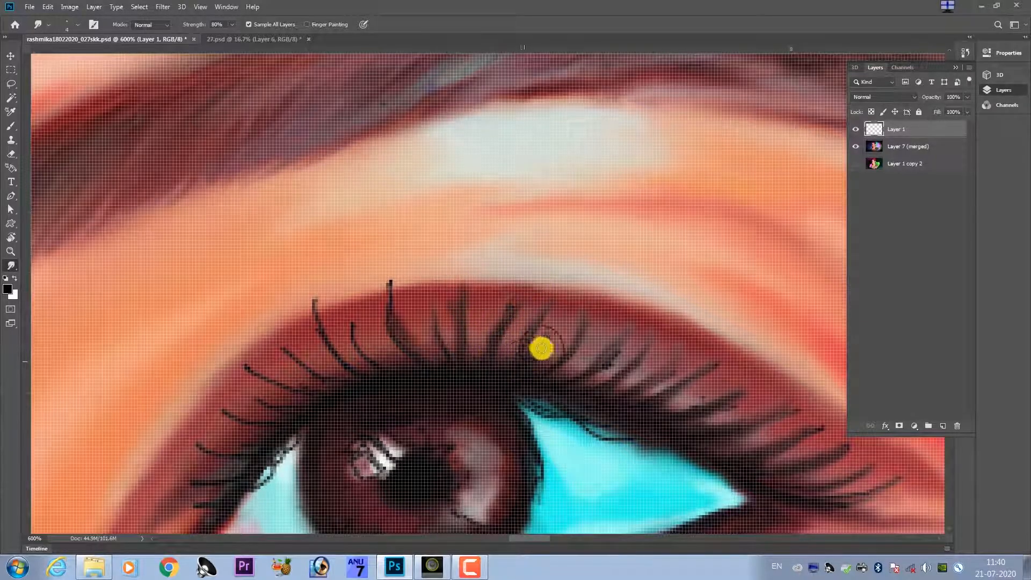
{"action": "mouse_move", "coordinate": [543, 312]}
{"action": "left_mouse_down"}
{"action": "mouse_move", "coordinate": [464, 276]}
{"action": "mouse_move", "coordinate": [462, 300]}
{"action": "mouse_move", "coordinate": [463, 277]}
{"action": "mouse_move", "coordinate": [490, 318]}
{"action": "mouse_move", "coordinate": [467, 259]}
{"action": "mouse_move", "coordinate": [529, 328]}
{"action": "left_mouse_up"}
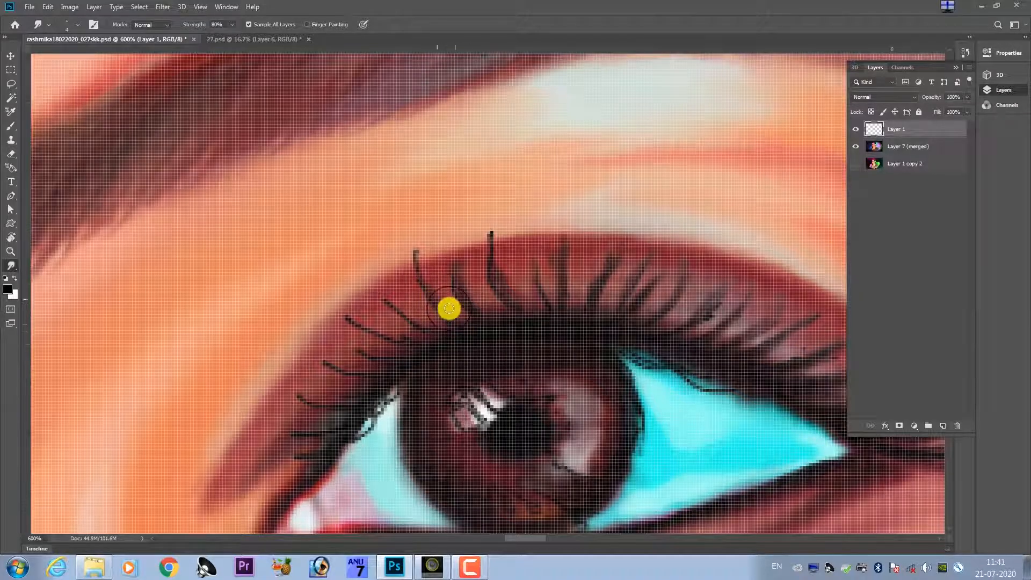
{"action": "left_click_drag", "start_coordinate": [431, 277], "coordinate": [458, 278]}
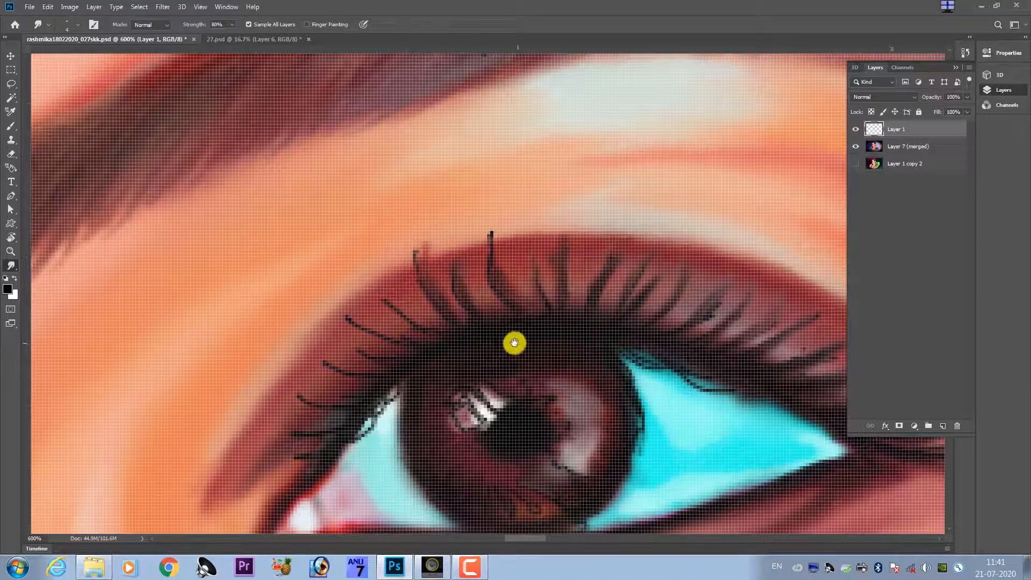
Blend the sketched lines along the right-hand eye's upper lid edge into the eye white on the iris's outer side.
{"action": "mouse_move", "coordinate": [514, 343]}
{"action": "left_mouse_down"}
{"action": "mouse_move", "coordinate": [350, 295]}
{"action": "mouse_move", "coordinate": [389, 303]}
{"action": "left_mouse_up"}
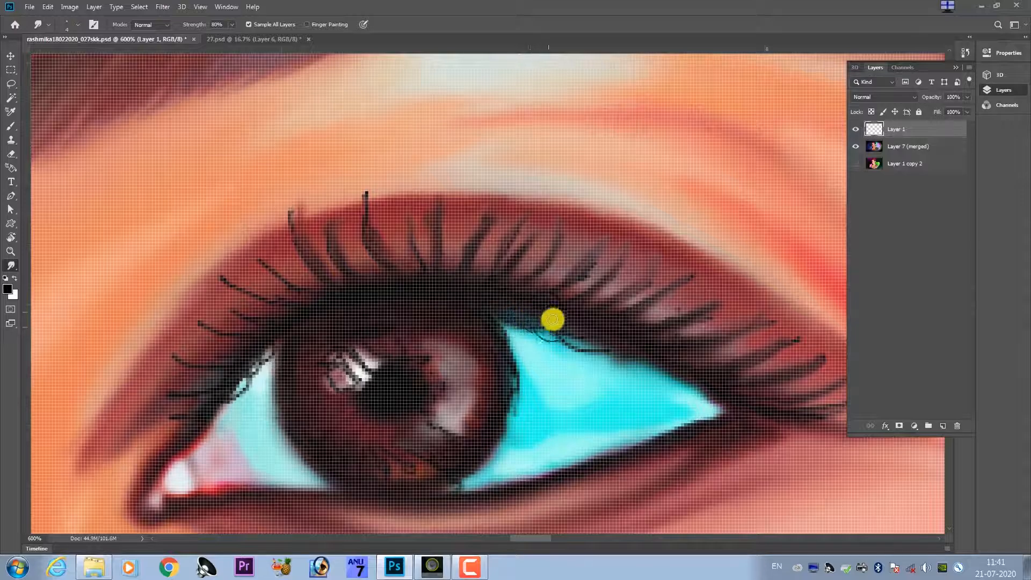
{"action": "mouse_move", "coordinate": [573, 338]}
{"action": "left_mouse_down"}
{"action": "mouse_move", "coordinate": [597, 355]}
{"action": "mouse_move", "coordinate": [623, 349]}
{"action": "mouse_move", "coordinate": [627, 331]}
{"action": "left_mouse_up"}
{"action": "left_click_drag", "start_coordinate": [523, 326], "coordinate": [524, 304]}
{"action": "mouse_move", "coordinate": [610, 315]}
{"action": "left_mouse_down"}
{"action": "mouse_move", "coordinate": [662, 331]}
{"action": "mouse_move", "coordinate": [639, 341]}
{"action": "mouse_move", "coordinate": [612, 327]}
{"action": "left_mouse_up"}
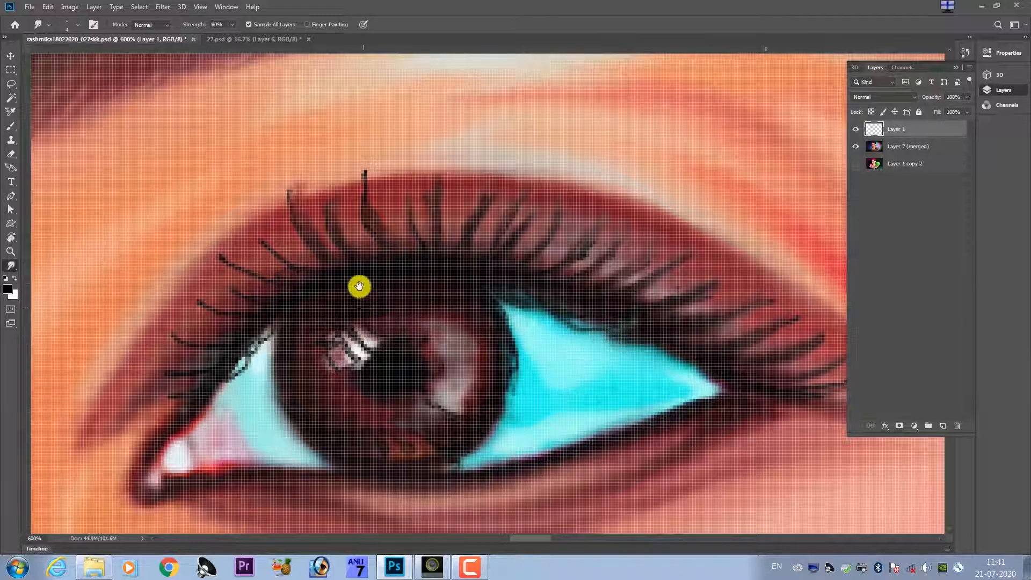
Smudge the right-hand eye's lashes from the iris's inner edge down to the inner corner into soft, thicker strokes.
{"action": "mouse_move", "coordinate": [360, 285]}
{"action": "left_mouse_down"}
{"action": "mouse_move", "coordinate": [375, 269]}
{"action": "mouse_move", "coordinate": [431, 300]}
{"action": "mouse_move", "coordinate": [525, 322]}
{"action": "left_mouse_up"}
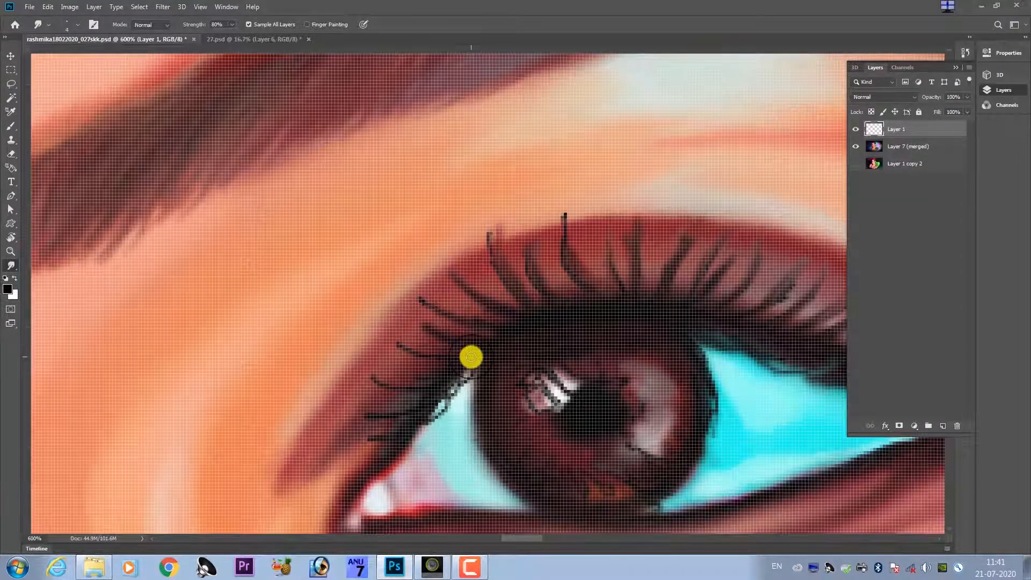
{"action": "left_click_drag", "start_coordinate": [456, 377], "coordinate": [482, 331]}
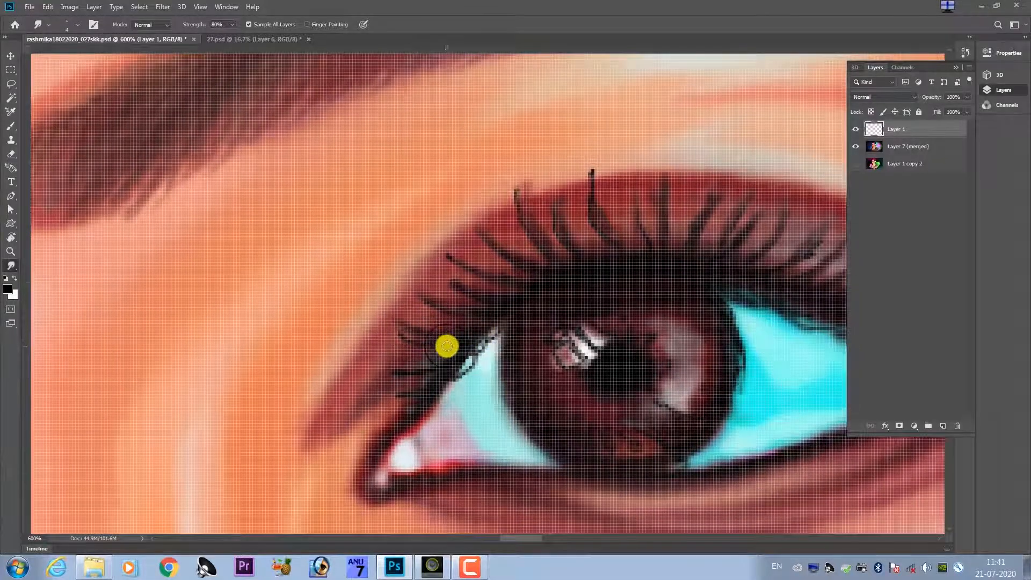
{"action": "scroll", "coordinate": [430, 327], "scroll_direction": "down", "scroll_amount": 1}
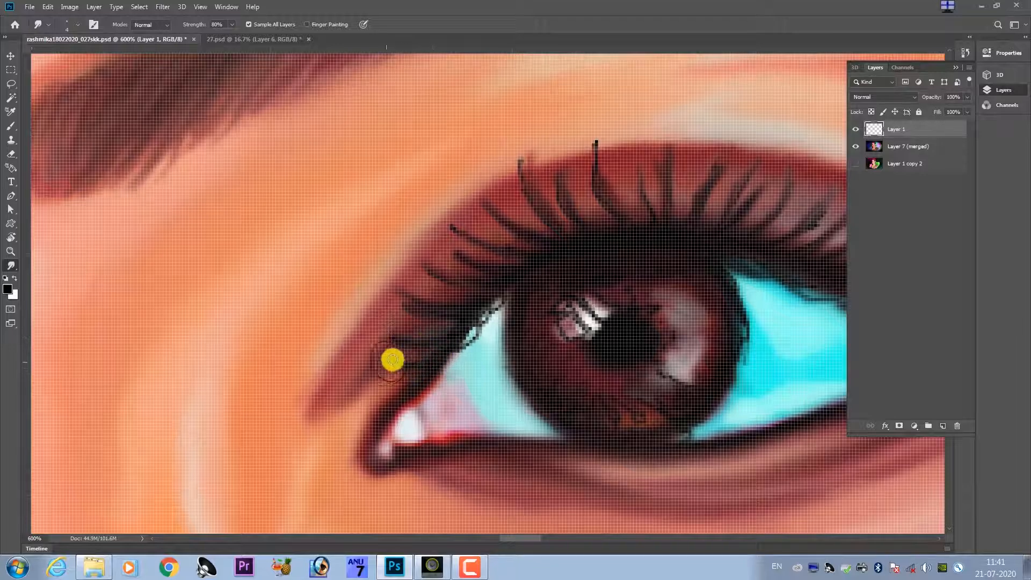
{"action": "left_click_drag", "start_coordinate": [387, 321], "coordinate": [368, 293]}
{"action": "mouse_move", "coordinate": [401, 337]}
{"action": "left_mouse_down"}
{"action": "mouse_move", "coordinate": [367, 366]}
{"action": "mouse_move", "coordinate": [429, 333]}
{"action": "mouse_move", "coordinate": [362, 384]}
{"action": "left_mouse_up"}
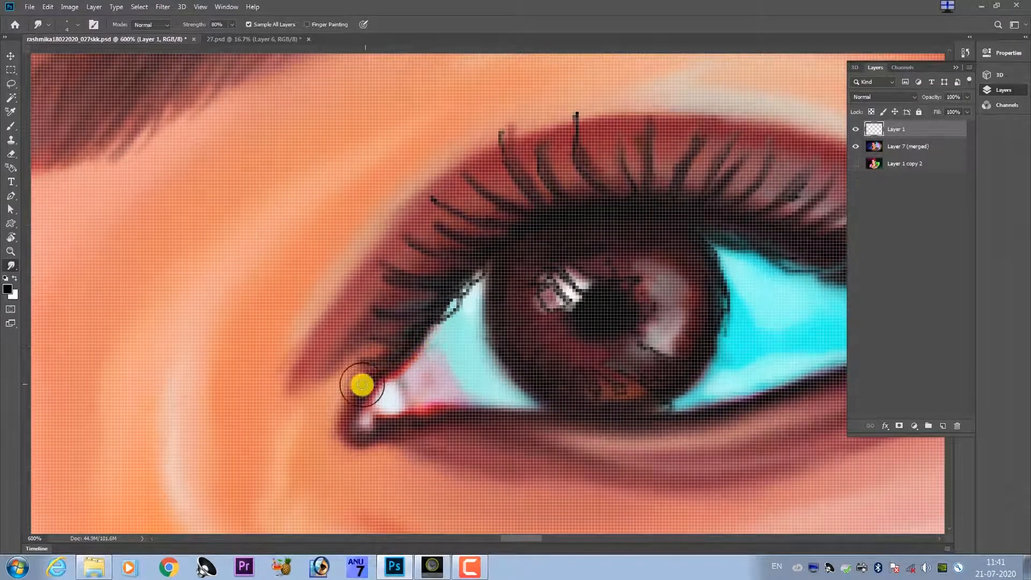
{"action": "left_click_drag", "start_coordinate": [337, 311], "coordinate": [319, 292]}
{"action": "mouse_move", "coordinate": [343, 341]}
{"action": "left_mouse_down"}
{"action": "mouse_move", "coordinate": [294, 359]}
{"action": "mouse_move", "coordinate": [355, 338]}
{"action": "mouse_move", "coordinate": [540, 335]}
{"action": "mouse_move", "coordinate": [605, 311]}
{"action": "mouse_move", "coordinate": [583, 327]}
{"action": "mouse_move", "coordinate": [601, 323]}
{"action": "mouse_move", "coordinate": [639, 238]}
{"action": "mouse_move", "coordinate": [642, 262]}
{"action": "mouse_move", "coordinate": [646, 201]}
{"action": "mouse_move", "coordinate": [638, 270]}
{"action": "mouse_move", "coordinate": [621, 264]}
{"action": "mouse_move", "coordinate": [575, 299]}
{"action": "left_mouse_up"}
{"action": "mouse_move", "coordinate": [701, 189]}
{"action": "left_mouse_down"}
{"action": "mouse_move", "coordinate": [504, 324]}
{"action": "mouse_move", "coordinate": [497, 350]}
{"action": "mouse_move", "coordinate": [564, 389]}
{"action": "mouse_move", "coordinate": [616, 370]}
{"action": "mouse_move", "coordinate": [573, 396]}
{"action": "mouse_move", "coordinate": [653, 410]}
{"action": "mouse_move", "coordinate": [573, 415]}
{"action": "mouse_move", "coordinate": [649, 430]}
{"action": "mouse_move", "coordinate": [573, 430]}
{"action": "mouse_move", "coordinate": [515, 450]}
{"action": "left_mouse_up"}
Merge Layer 1 down into Layer 7 (merged) after checking the blended lashes on the portrait.
{"action": "scroll", "coordinate": [516, 450], "scroll_direction": "down", "scroll_amount": 8}
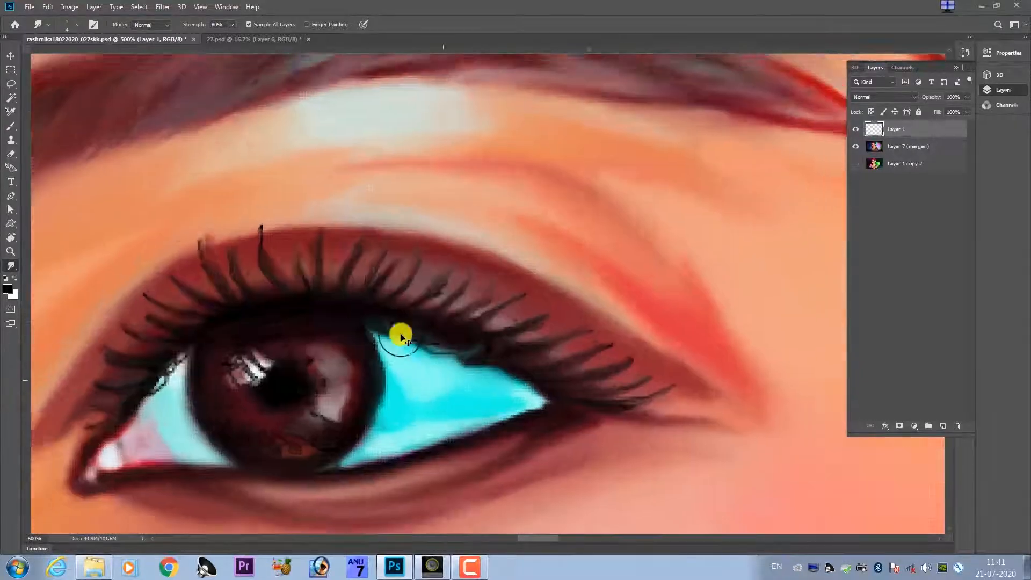
{"action": "scroll", "coordinate": [402, 306], "scroll_direction": "down", "scroll_amount": 1}
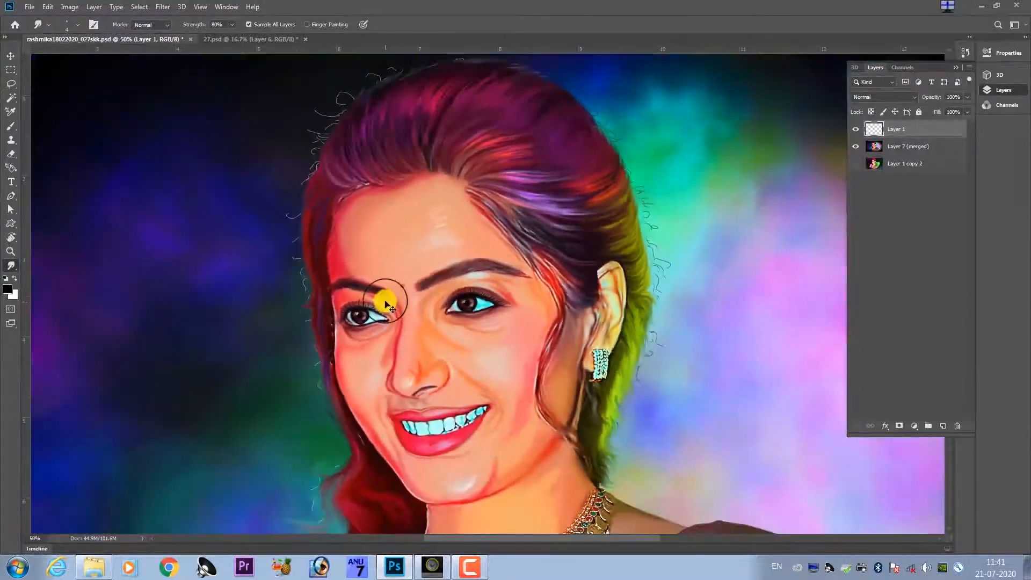
{"action": "scroll", "coordinate": [402, 306], "scroll_direction": "up", "scroll_amount": 7}
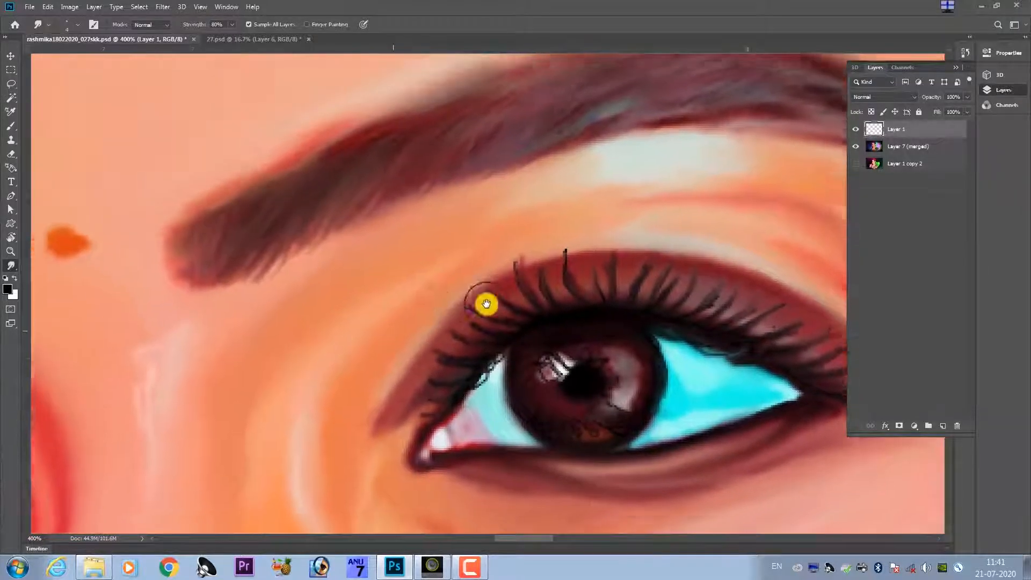
{"action": "left_click_drag", "start_coordinate": [486, 303], "coordinate": [510, 296]}
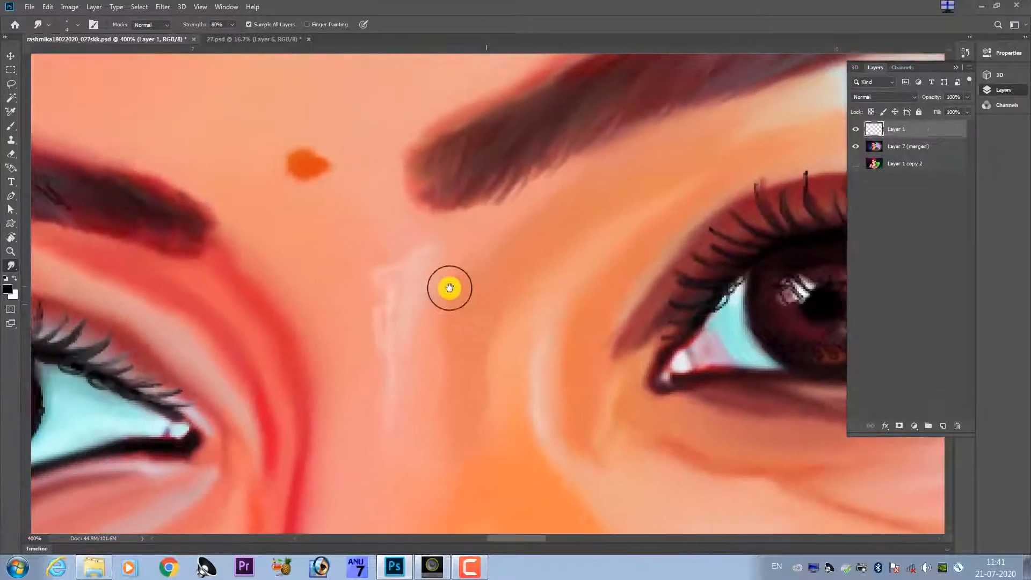
{"action": "key", "text": "ctrl+e"}
Smooth the upper edge of the right-hand eyebrow's inner half with a soft size 20 Smudge brush.
{"action": "left_click_drag", "start_coordinate": [435, 260], "coordinate": [389, 325]}
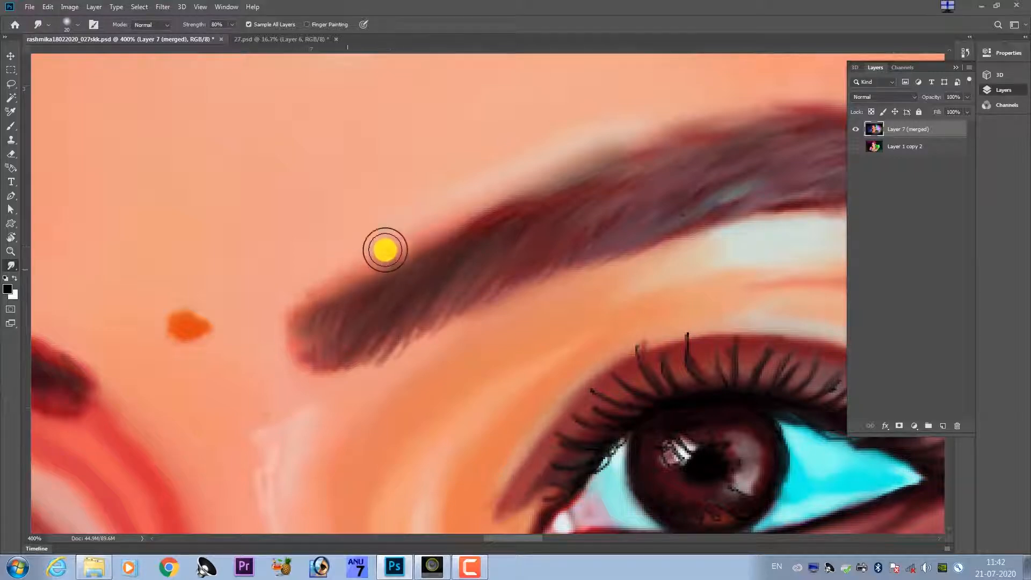
{"action": "mouse_move", "coordinate": [361, 267]}
{"action": "left_mouse_down"}
{"action": "mouse_move", "coordinate": [294, 299]}
{"action": "mouse_move", "coordinate": [439, 232]}
{"action": "left_mouse_up"}
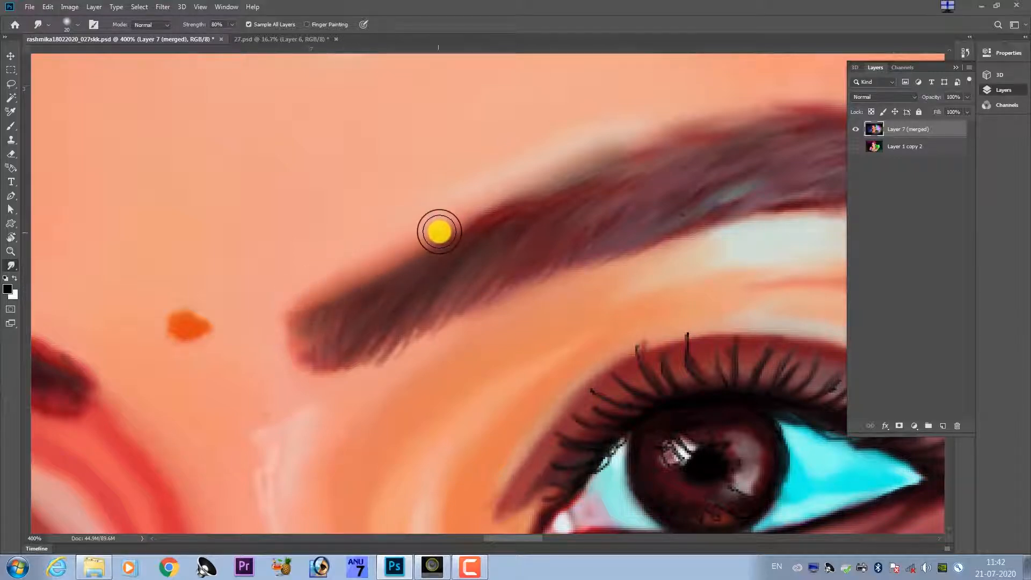
{"action": "key", "text": "ctrl+minus"}
{"action": "key", "text": "ctrl+minus"}
{"action": "key", "text": "ctrl+minus"}
{"action": "key", "text": "ctrl+minus"}
{"action": "key", "text": "ctrl+minus"}
{"action": "key", "text": "ctrl+minus"}
{"action": "key", "text": "ctrl+minus"}
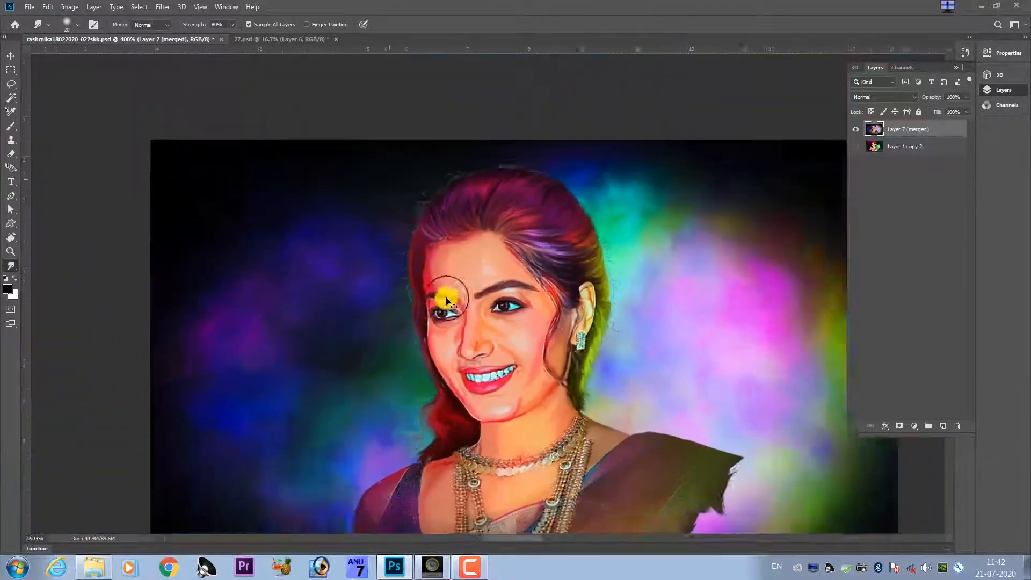
Smudge the white highlight beside the pupil and the iris's inner side in the right-hand eye, using a tiny size 3, then 2, brush.
{"action": "key", "text": "ctrl+plus"}
{"action": "key", "text": "ctrl+plus"}
{"action": "key", "text": "ctrl+plus"}
{"action": "key", "text": "ctrl+plus"}
{"action": "key", "text": "ctrl+plus"}
{"action": "key", "text": "ctrl+plus"}
{"action": "key", "text": "ctrl+plus"}
{"action": "key", "text": "ctrl+plus"}
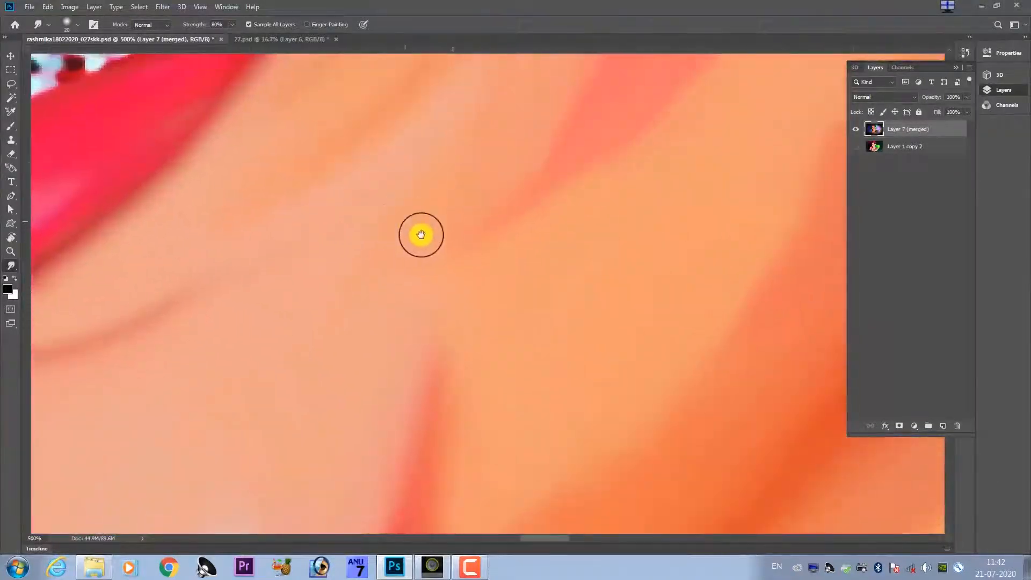
{"action": "left_click_drag", "start_coordinate": [421, 234], "coordinate": [506, 393]}
{"action": "left_click_drag", "start_coordinate": [467, 139], "coordinate": [478, 274]}
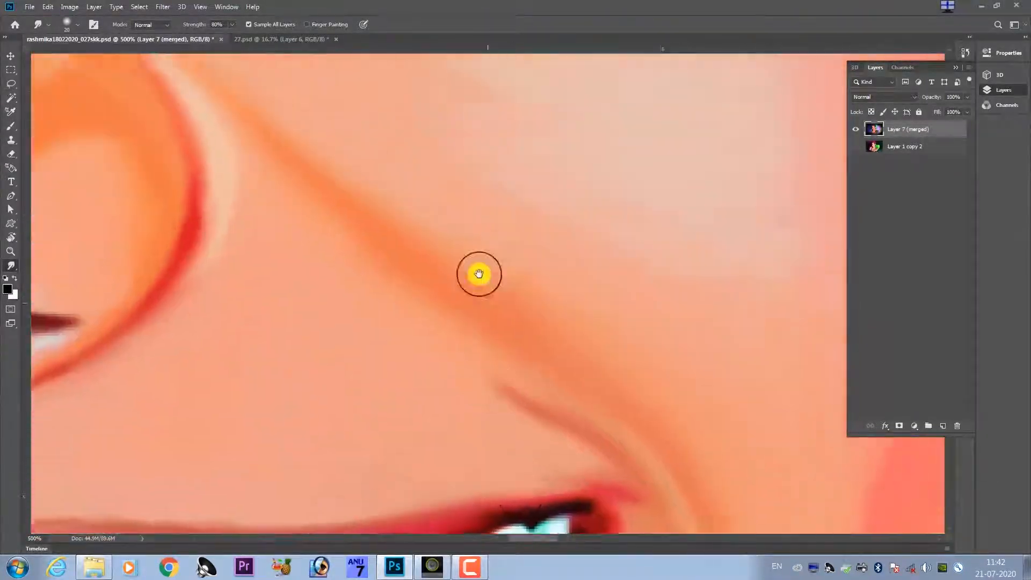
{"action": "mouse_move", "coordinate": [473, 161]}
{"action": "left_mouse_down"}
{"action": "mouse_move", "coordinate": [518, 302]}
{"action": "mouse_move", "coordinate": [509, 315]}
{"action": "left_mouse_up"}
{"action": "mouse_move", "coordinate": [507, 245]}
{"action": "left_mouse_down"}
{"action": "mouse_move", "coordinate": [491, 317]}
{"action": "mouse_move", "coordinate": [499, 343]}
{"action": "left_mouse_up"}
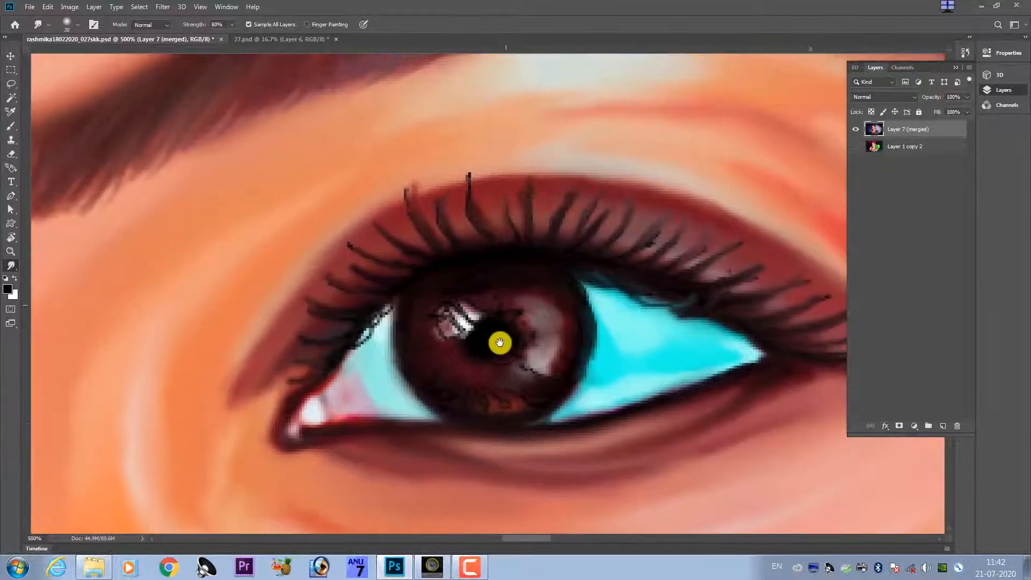
{"action": "left_click_drag", "start_coordinate": [448, 231], "coordinate": [446, 187]}
{"action": "mouse_move", "coordinate": [453, 322]}
{"action": "left_mouse_down"}
{"action": "mouse_move", "coordinate": [461, 295]}
{"action": "mouse_move", "coordinate": [464, 308]}
{"action": "mouse_move", "coordinate": [504, 320]}
{"action": "mouse_move", "coordinate": [466, 325]}
{"action": "left_mouse_up"}
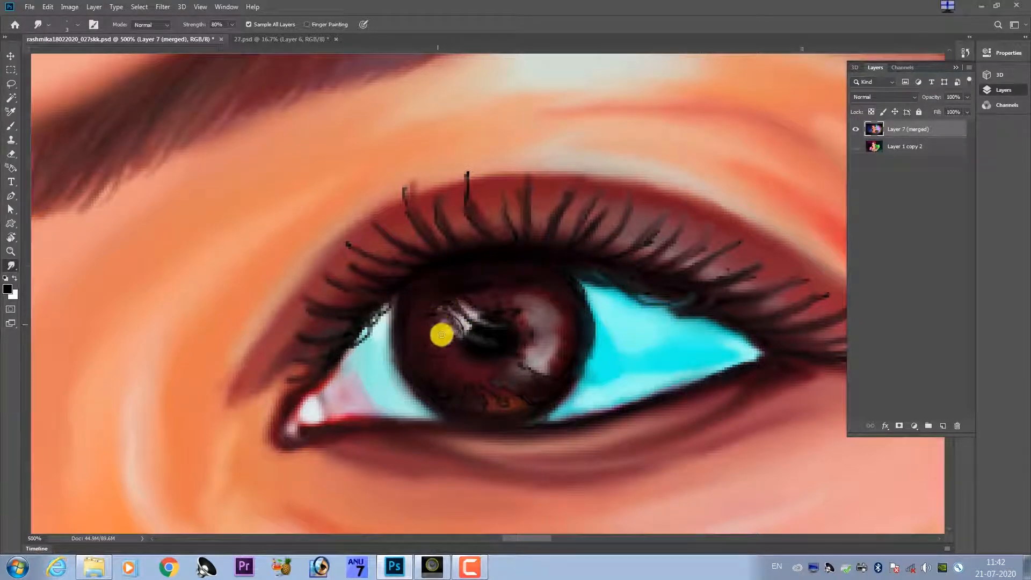
{"action": "mouse_move", "coordinate": [438, 315]}
{"action": "left_mouse_down"}
{"action": "mouse_move", "coordinate": [460, 347]}
{"action": "mouse_move", "coordinate": [495, 338]}
{"action": "mouse_move", "coordinate": [486, 311]}
{"action": "mouse_move", "coordinate": [536, 297]}
{"action": "mouse_move", "coordinate": [478, 297]}
{"action": "mouse_move", "coordinate": [553, 285]}
{"action": "mouse_move", "coordinate": [537, 308]}
{"action": "mouse_move", "coordinate": [543, 317]}
{"action": "mouse_move", "coordinate": [503, 306]}
{"action": "left_mouse_up"}
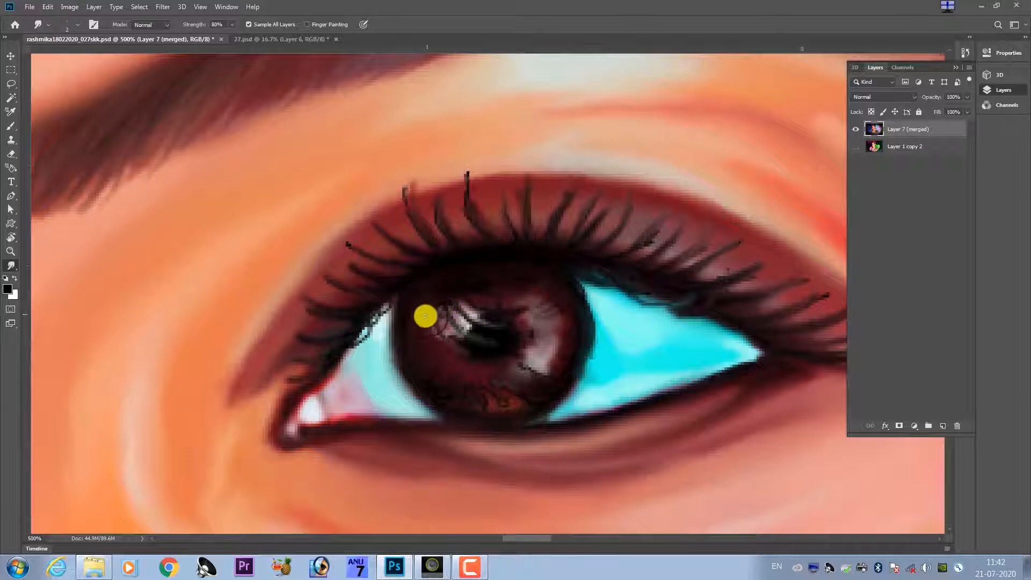
{"action": "mouse_move", "coordinate": [429, 310]}
{"action": "left_mouse_down"}
{"action": "mouse_move", "coordinate": [416, 324]}
{"action": "mouse_move", "coordinate": [389, 304]}
{"action": "mouse_move", "coordinate": [377, 311]}
{"action": "left_mouse_up"}
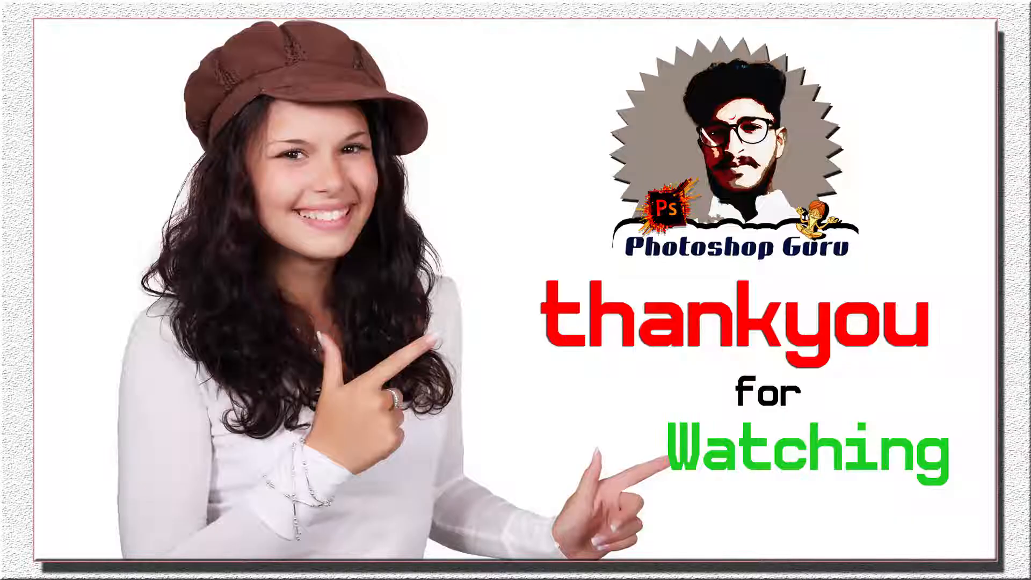